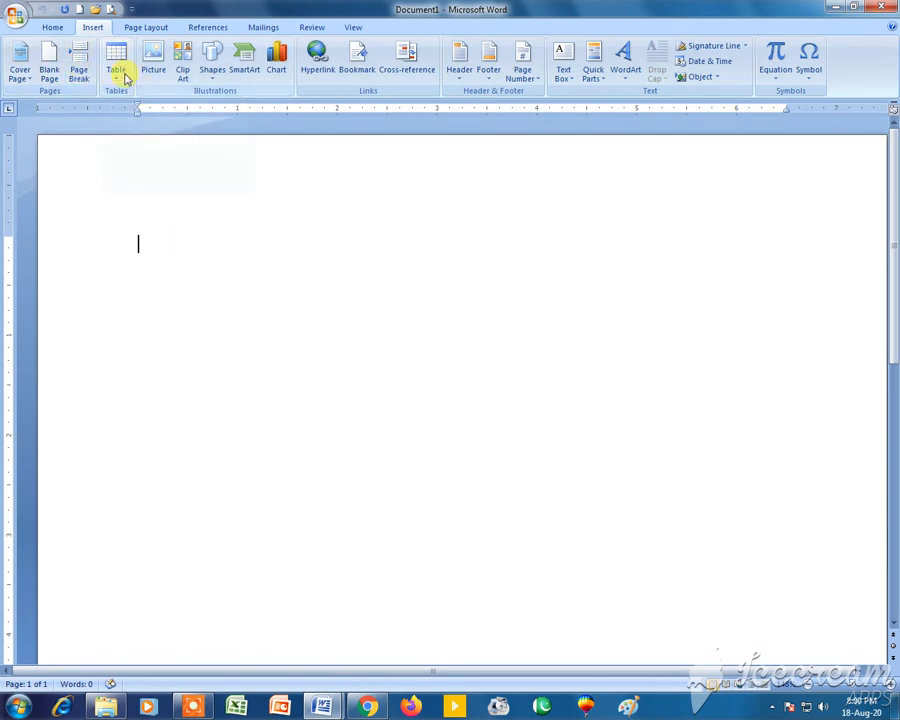
pyautogui.click(117, 69)
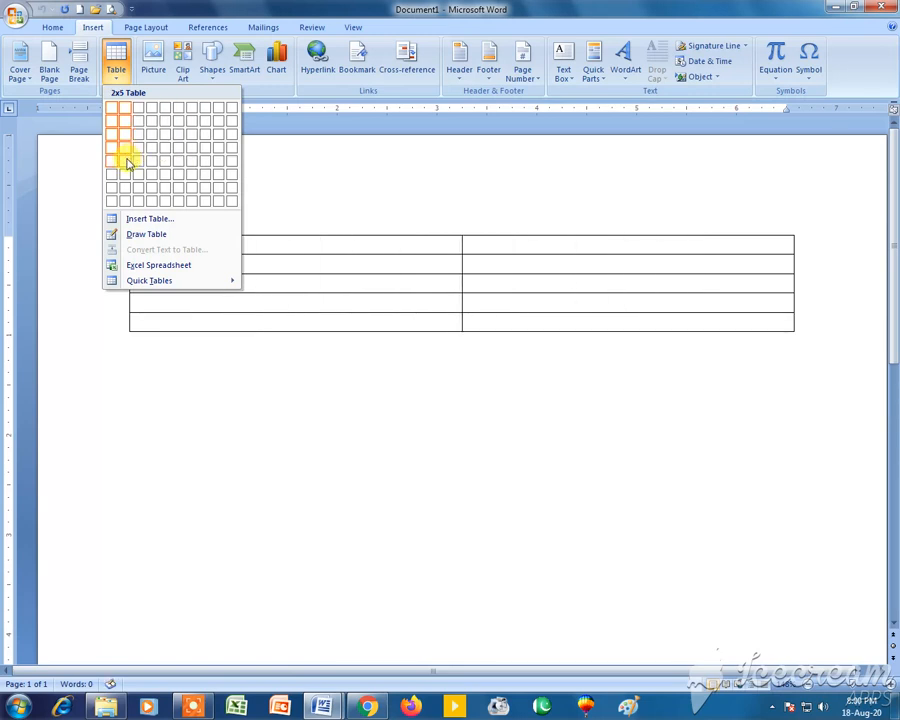
pyautogui.click(152, 218)
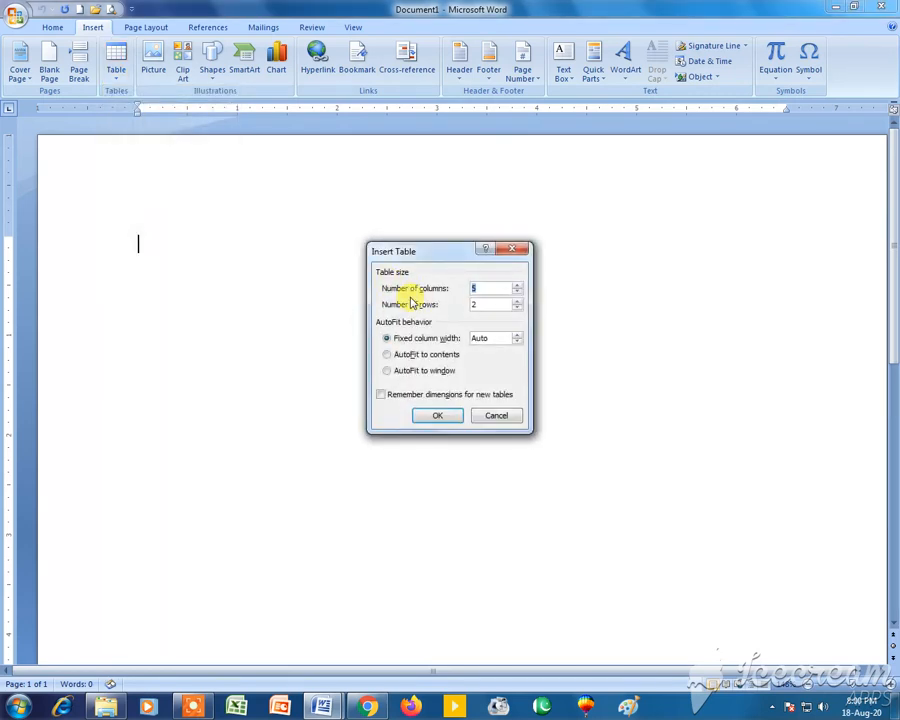
pyautogui.click(482, 304)
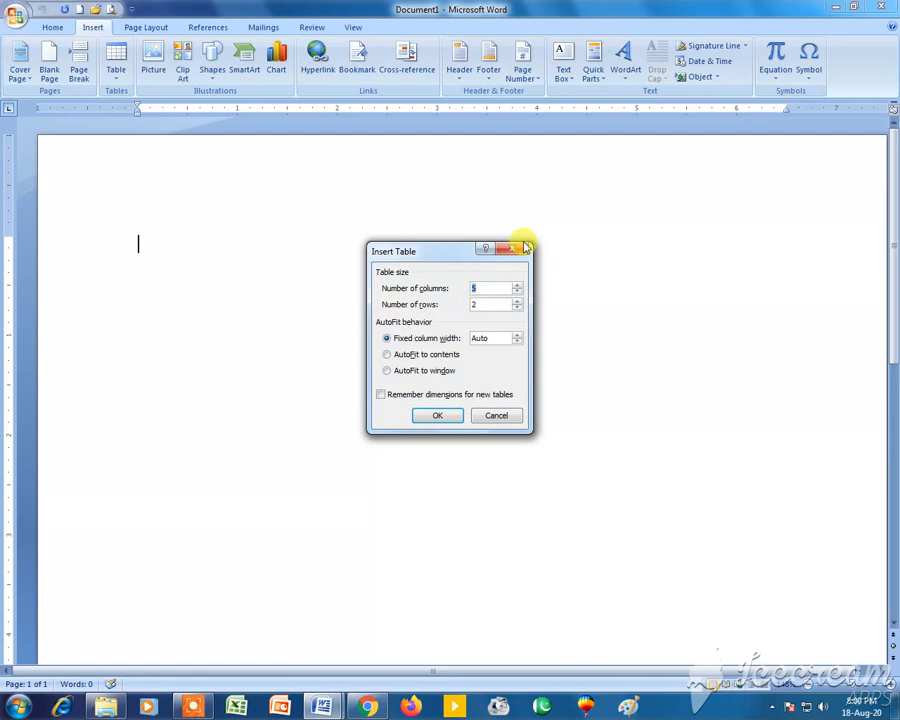
pyautogui.click(518, 248)
# Insert a table with two columns and four rows into the blank document.
pyautogui.click(115, 68)
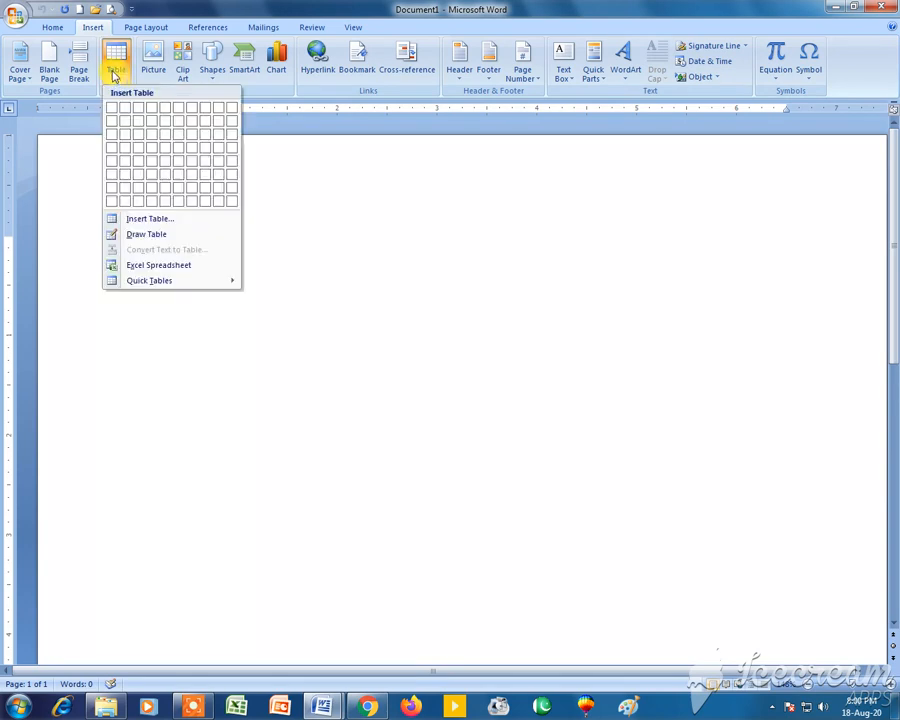
pyautogui.click(124, 152)
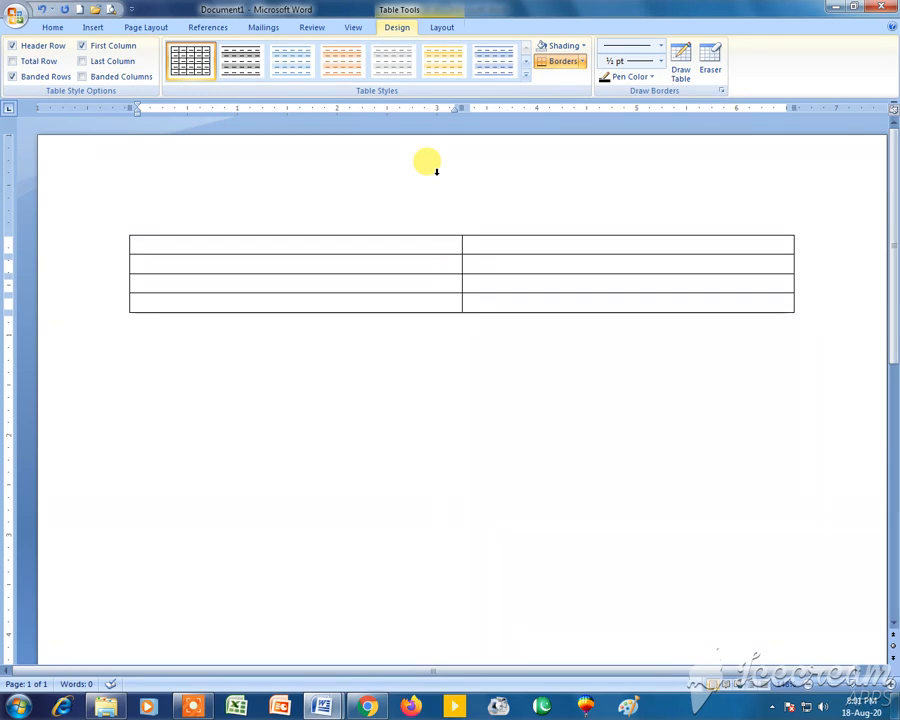
pyautogui.click(440, 28)
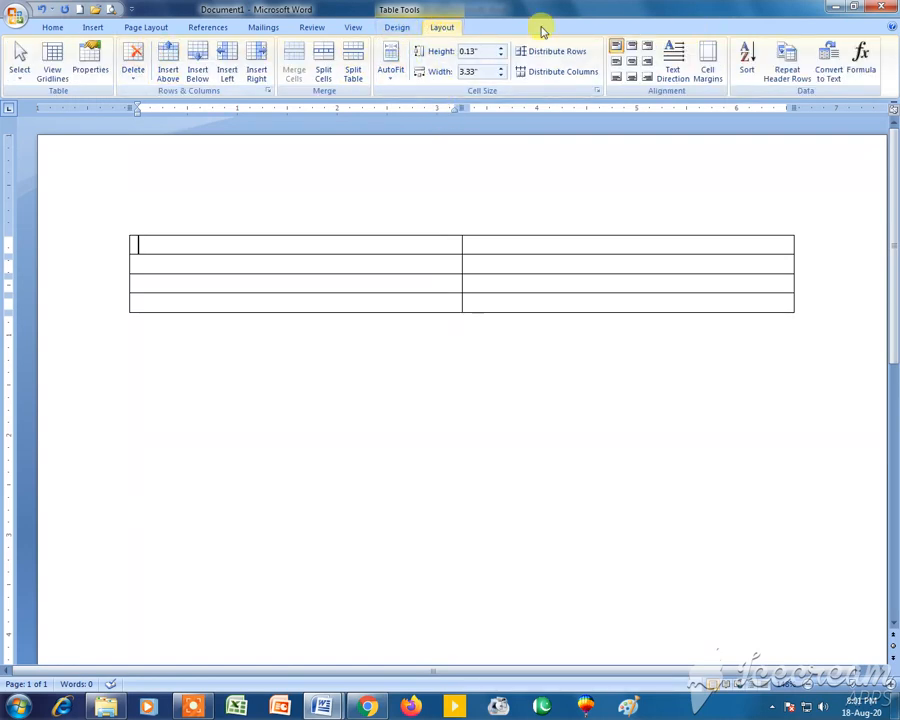
pyautogui.click(396, 28)
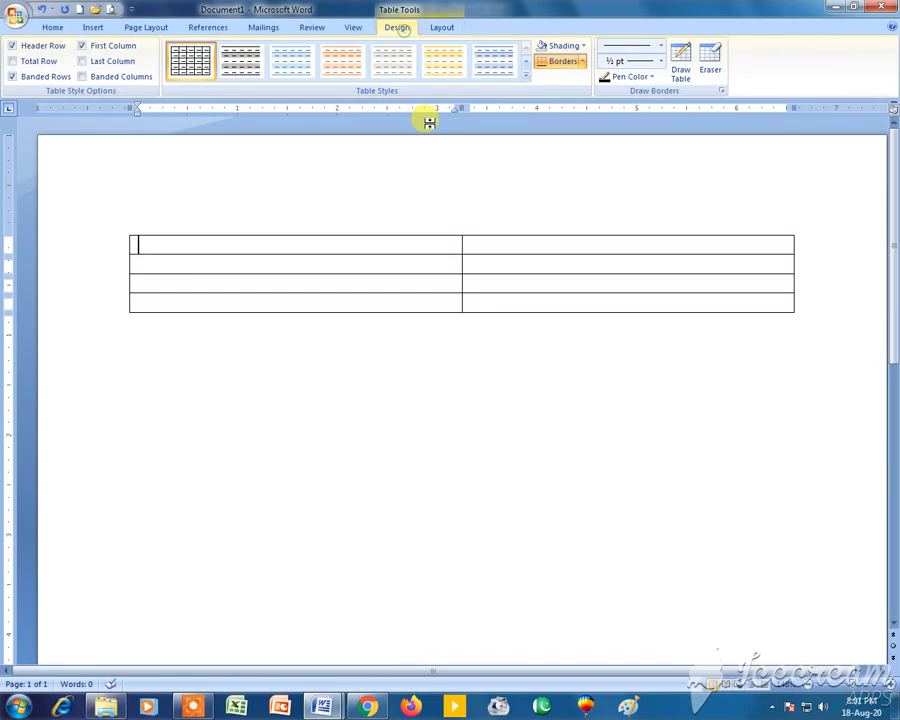
pyautogui.click(409, 355)
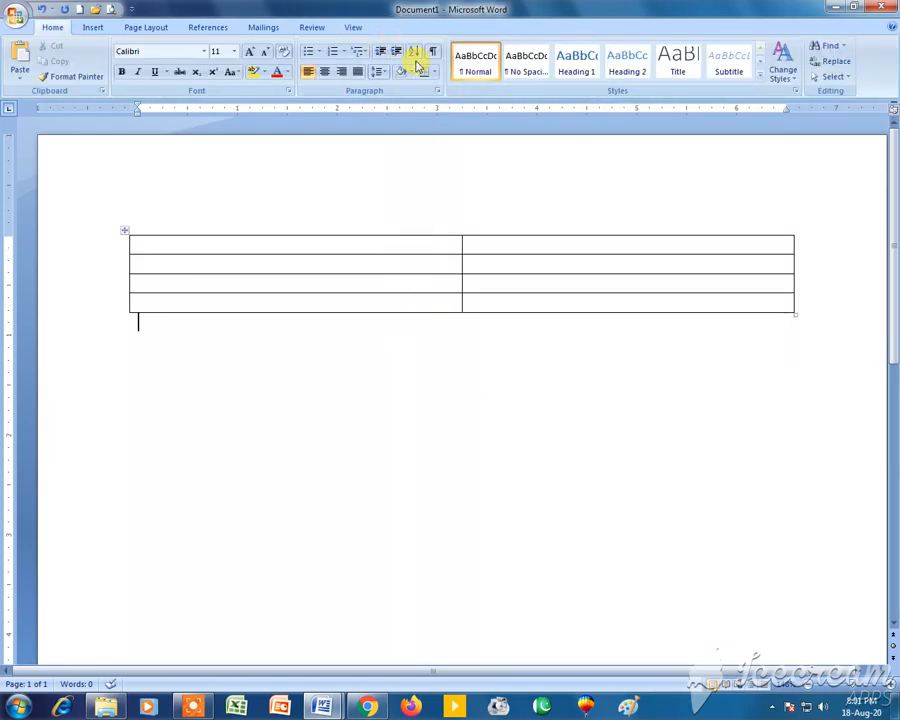
# Fill the table's first row with "Microsoft Office" and "Adobe Photoshop".
pyautogui.click(396, 246)
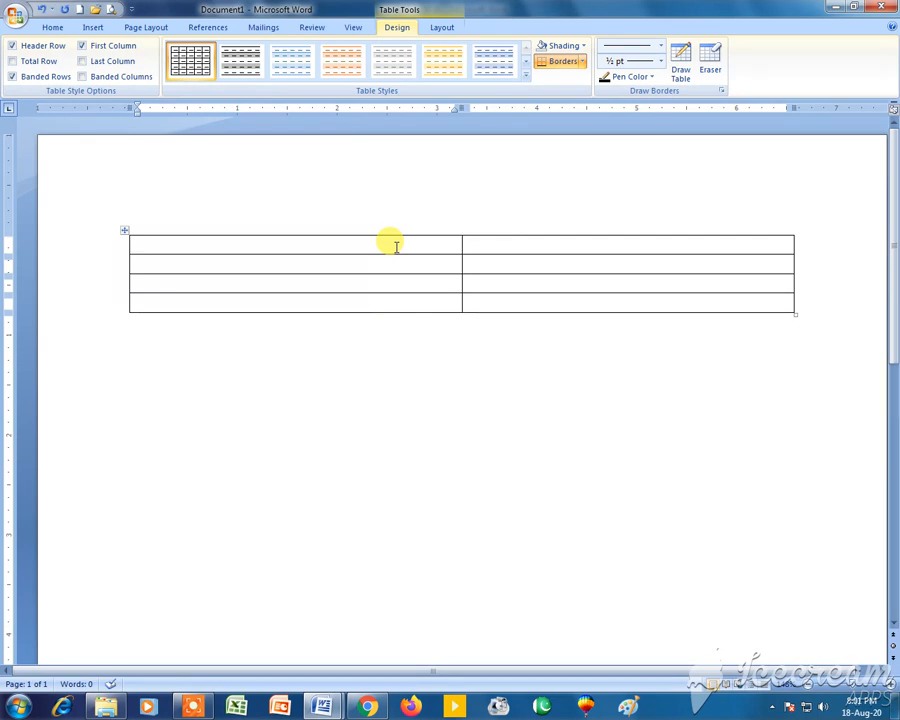
pyautogui.write('Mi')
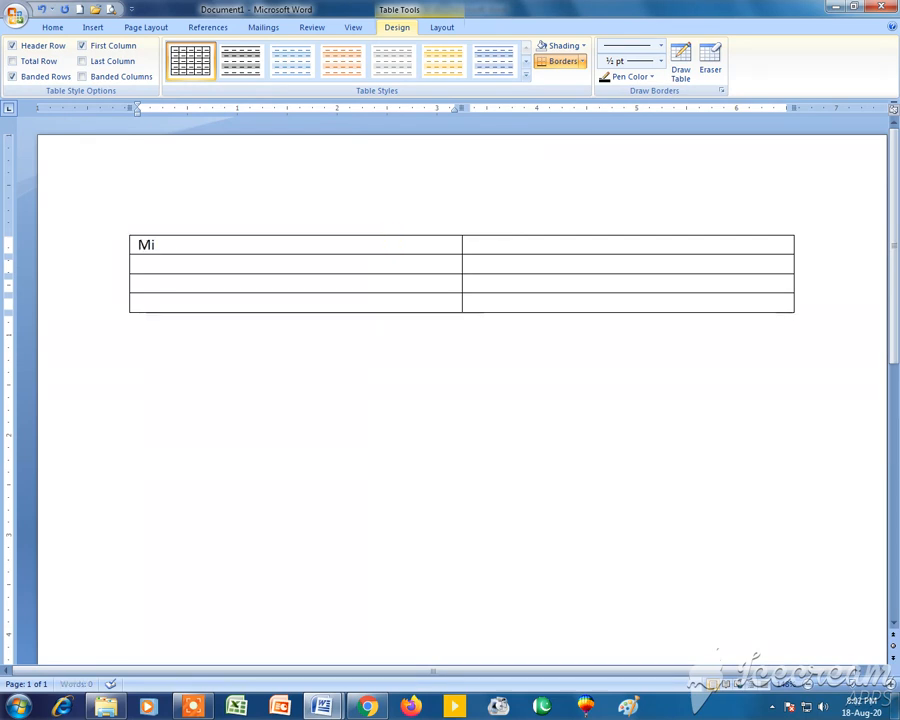
pyautogui.write('crosoft Office')
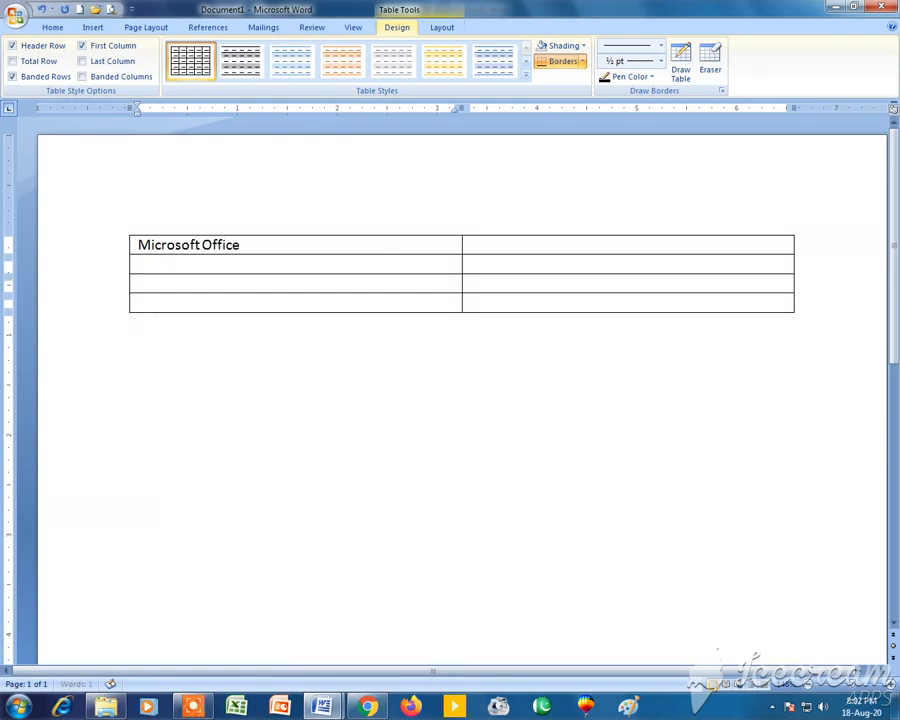
pyautogui.press('Tab')
pyautogui.write('A')
pyautogui.write('dobe Photoshop')
pyautogui.press('Tab')
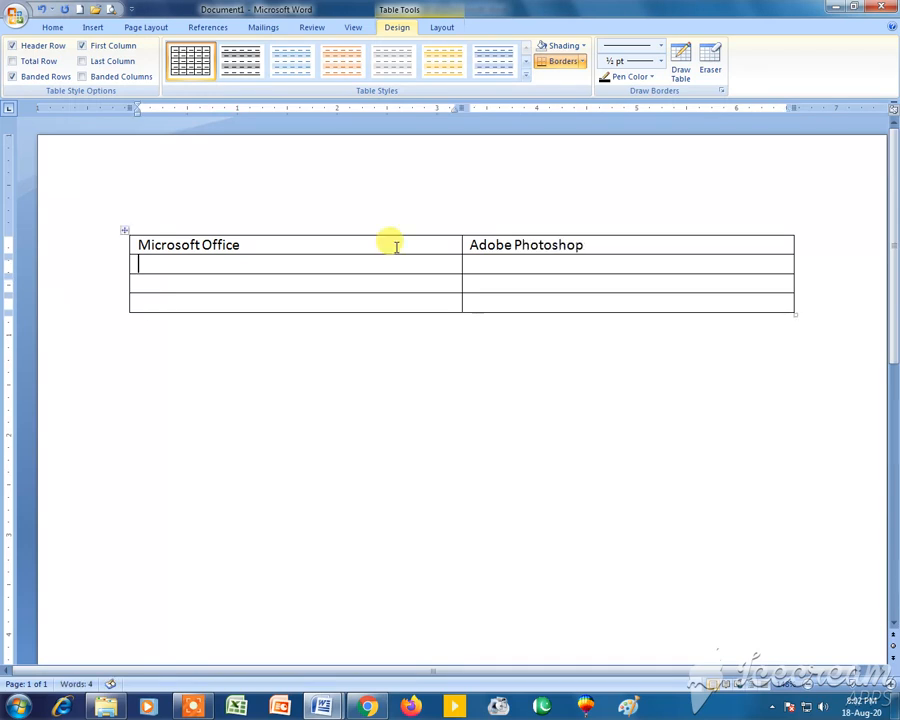
# Fill the table's second row with "Corel Draw" and "Web Designing".
pyautogui.write('Corel Dr')
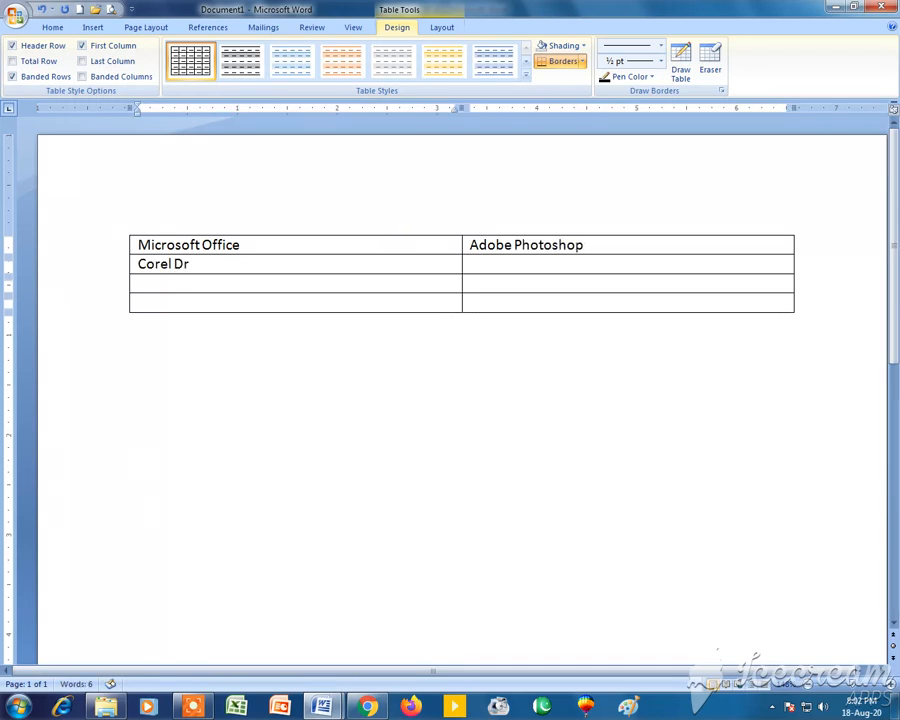
pyautogui.write('aw')
pyautogui.press('Tab')
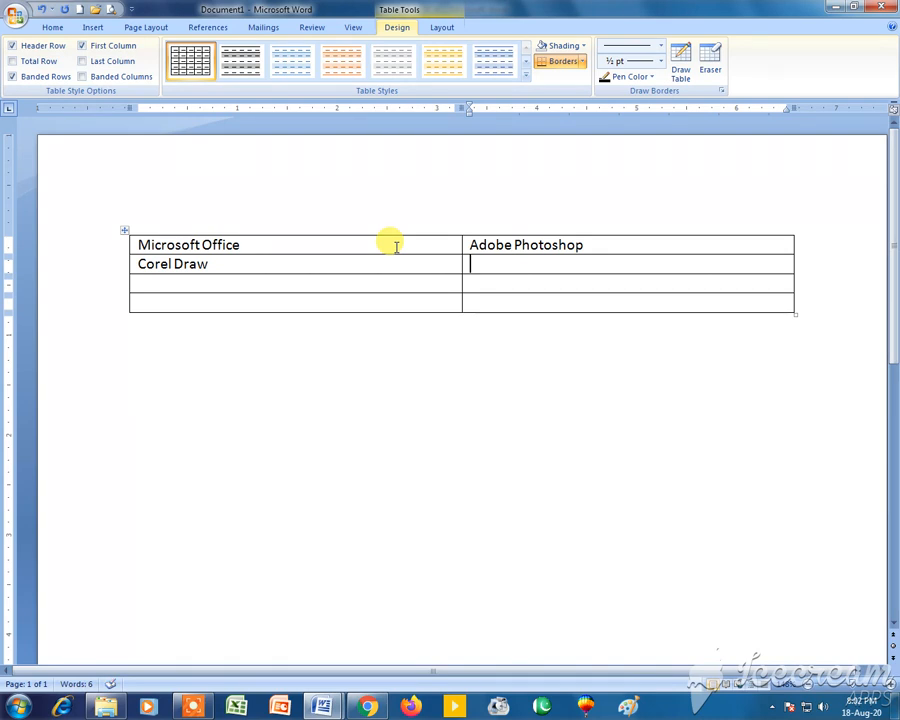
pyautogui.write('Webs')
pyautogui.press('BackSpace')
pyautogui.write('Des')
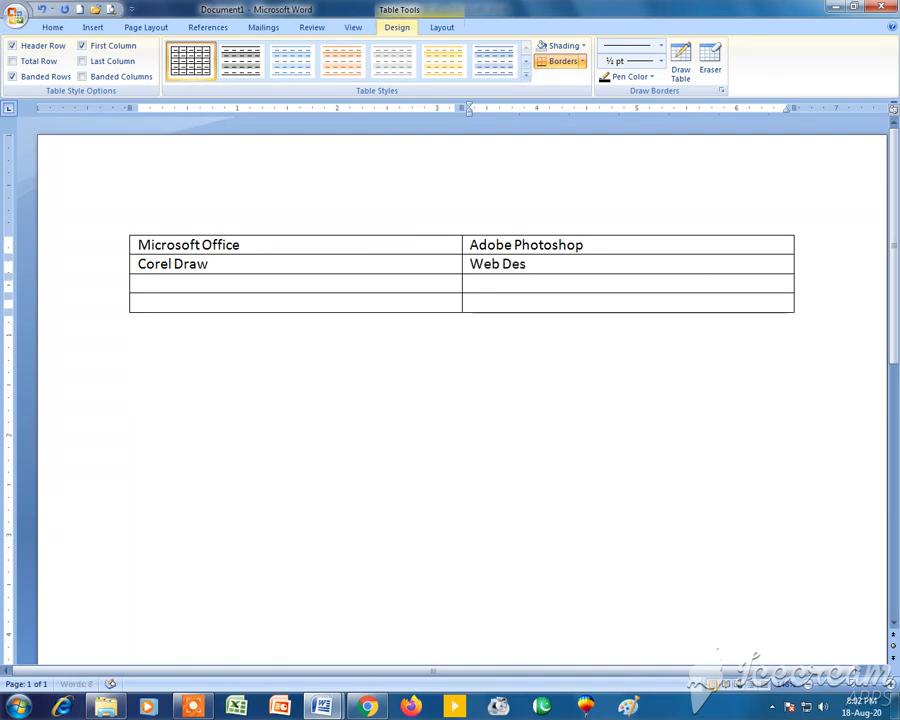
pyautogui.write('igning')
pyautogui.press('Tab')
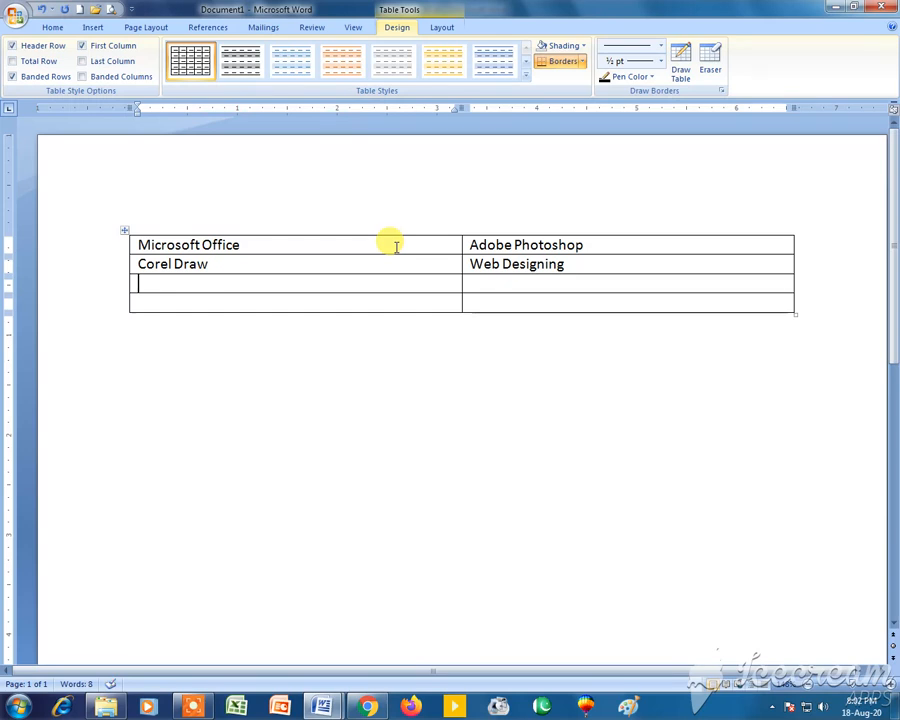
# Fill the table's third row with "Windows" and "Drivers".
pyautogui.write('Windows')
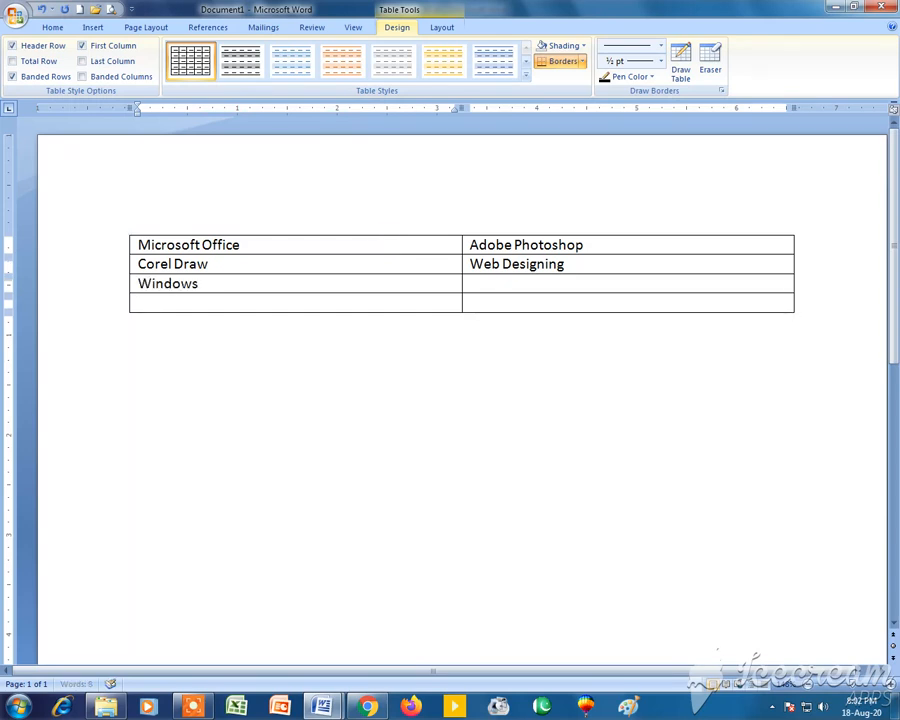
pyautogui.press('Tab')
pyautogui.write('Drivers')
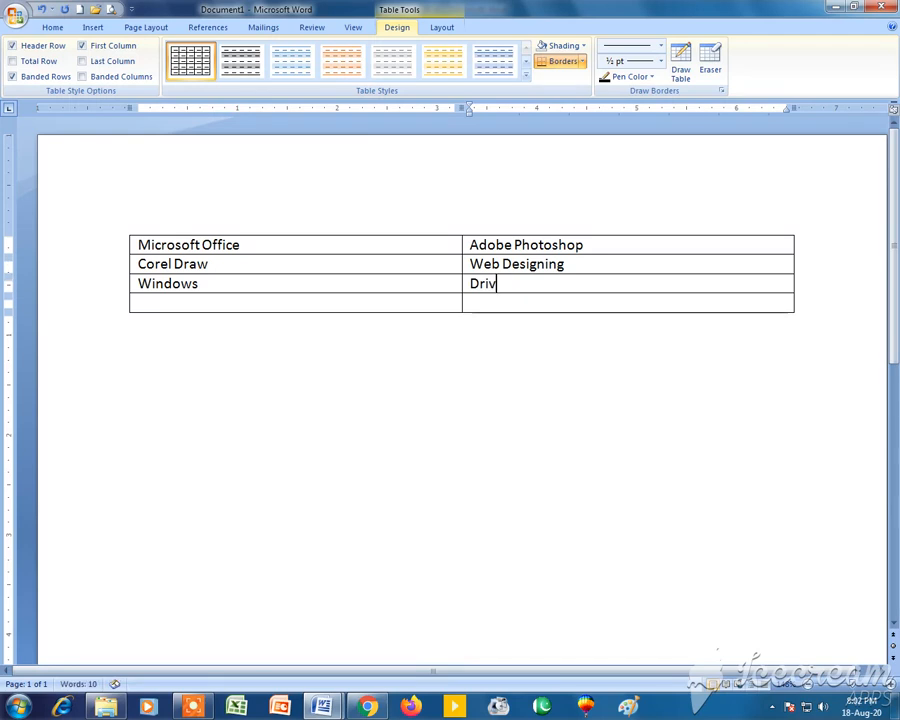
pyautogui.press('Tab')
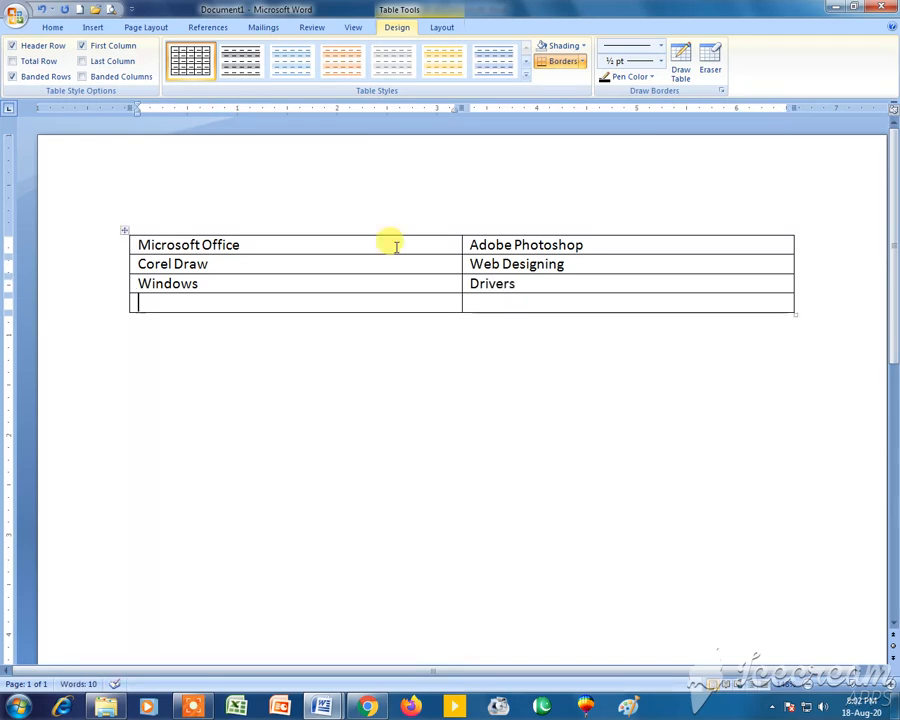
# Fill the table's fourth row with "Programming C++" and "Software and Hardware".
pyautogui.write('Progr')
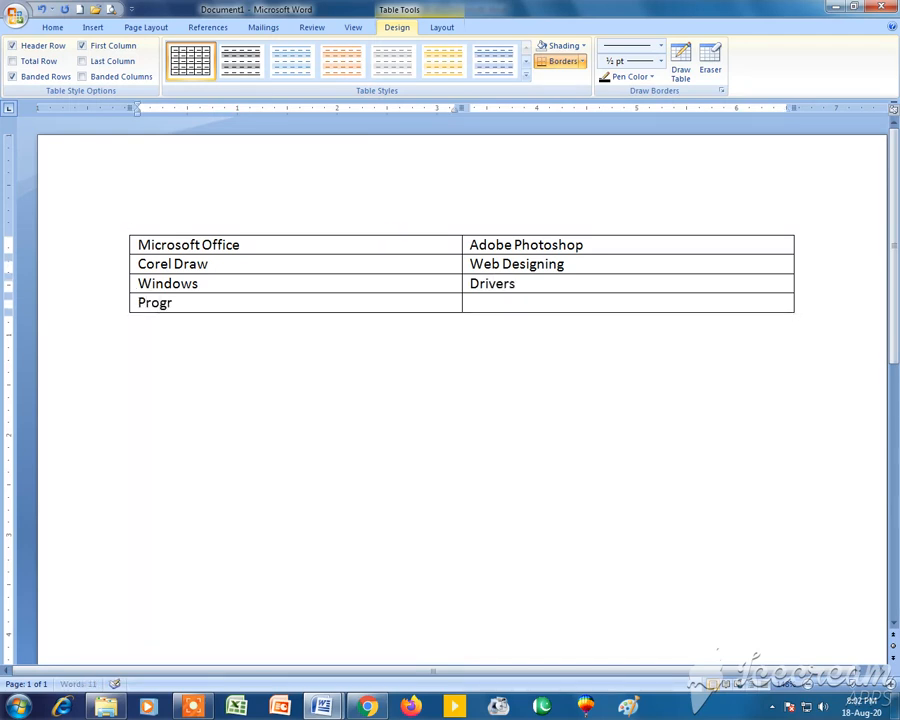
pyautogui.write('amming C')
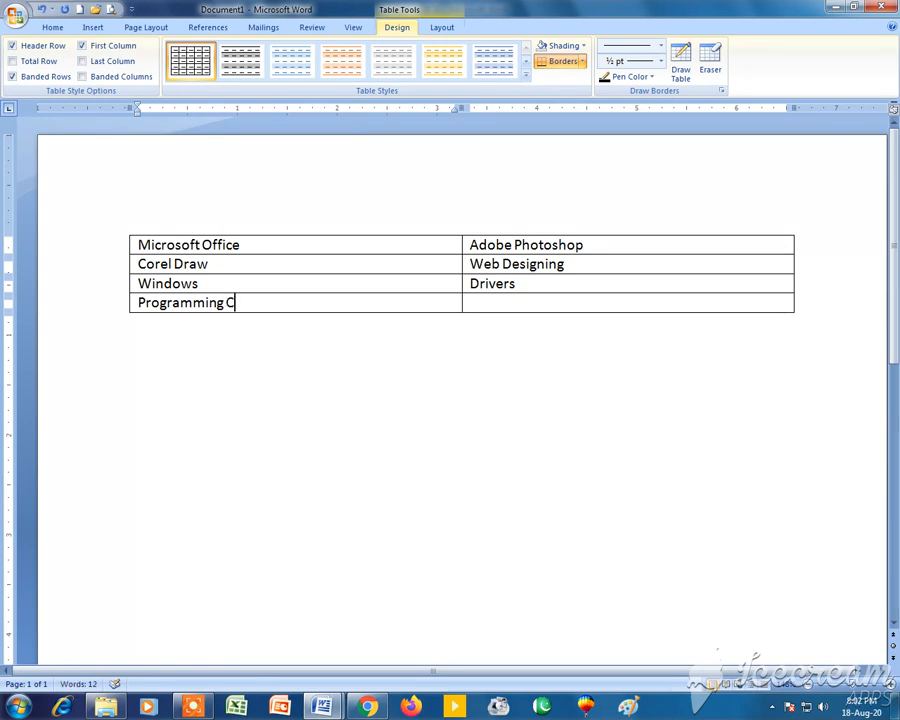
pyautogui.write('++')
pyautogui.press('Tab')
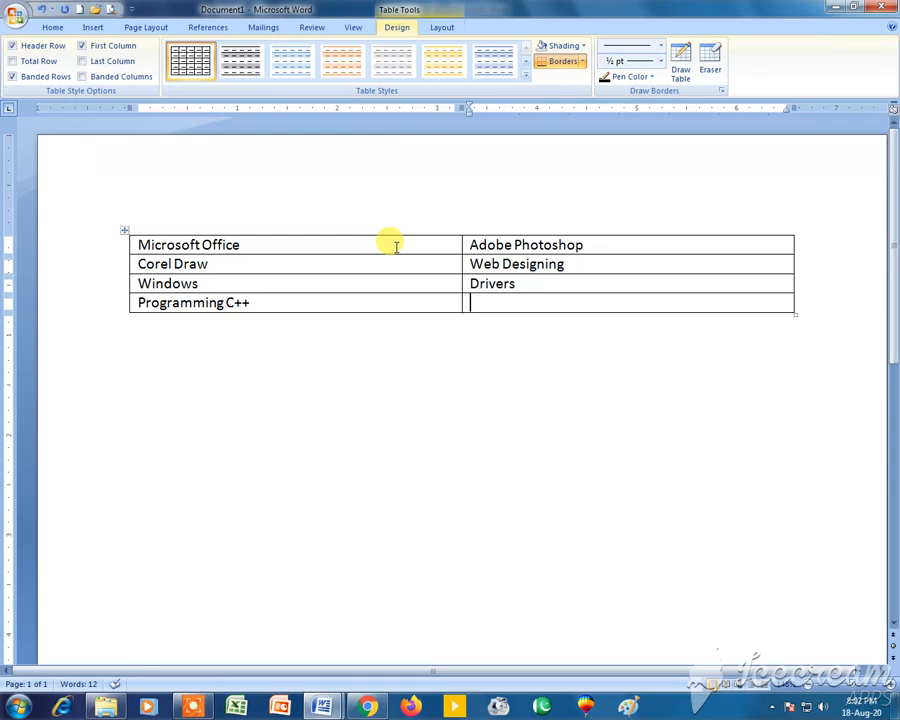
pyautogui.write('Softwar')
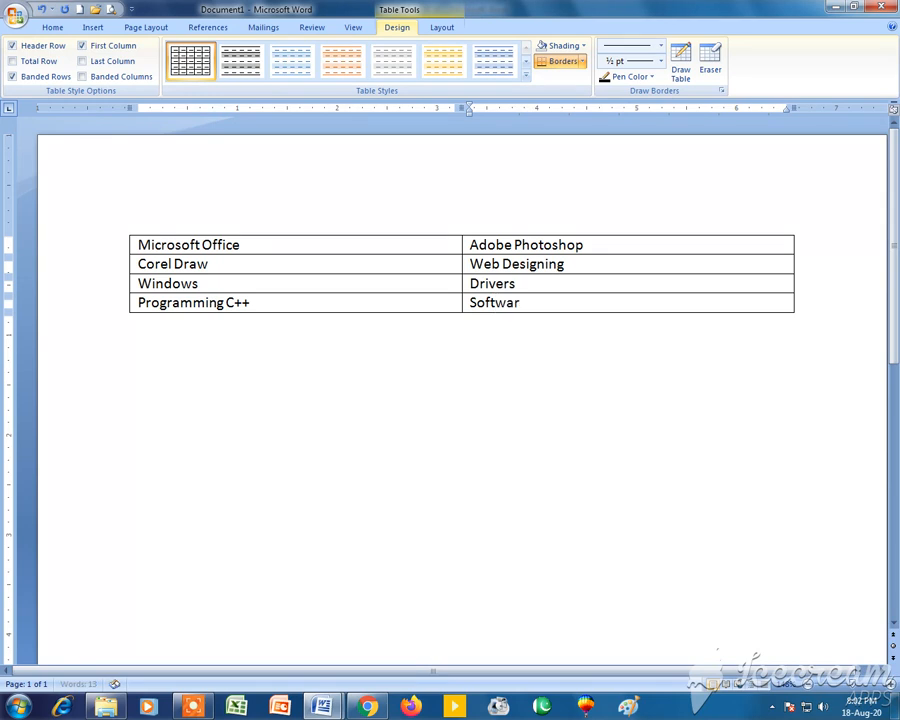
pyautogui.write('e an')
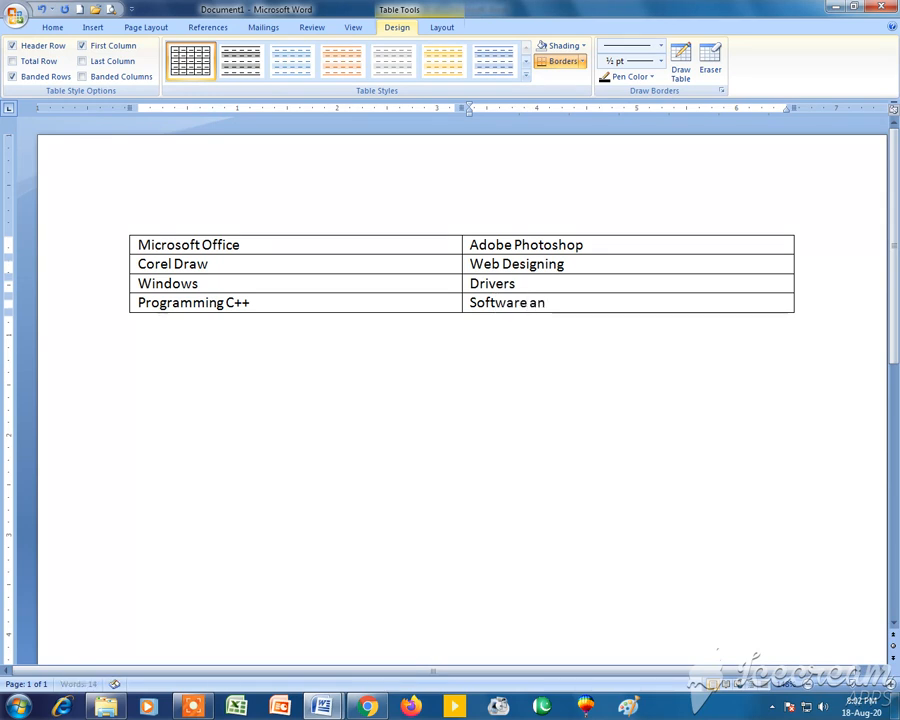
pyautogui.write('d Hardw')
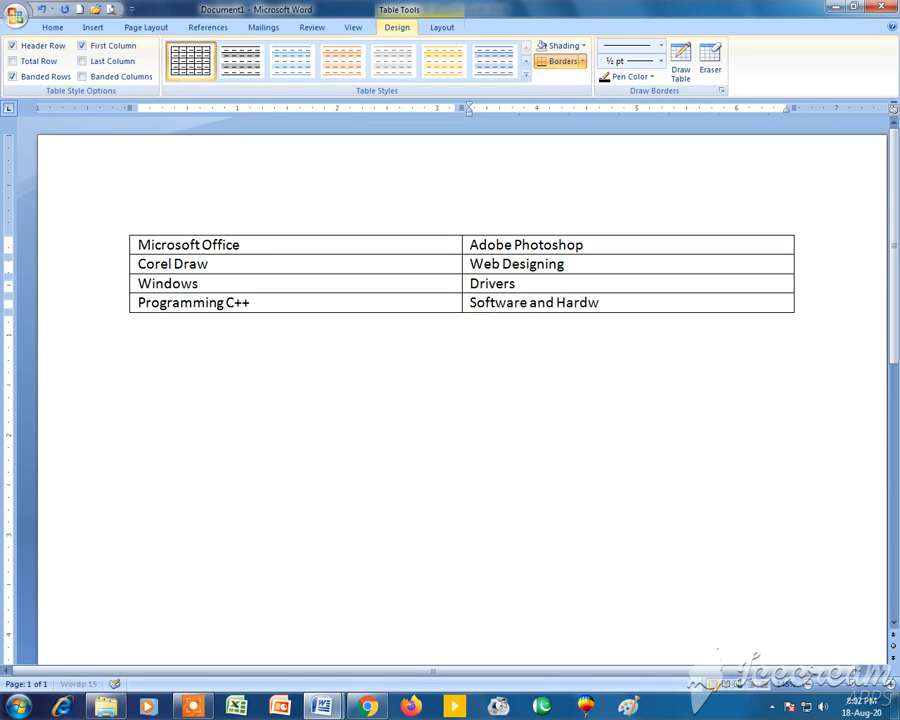
pyautogui.press('Up')
pyautogui.press('Up')
pyautogui.press('Up')
pyautogui.press('Up')
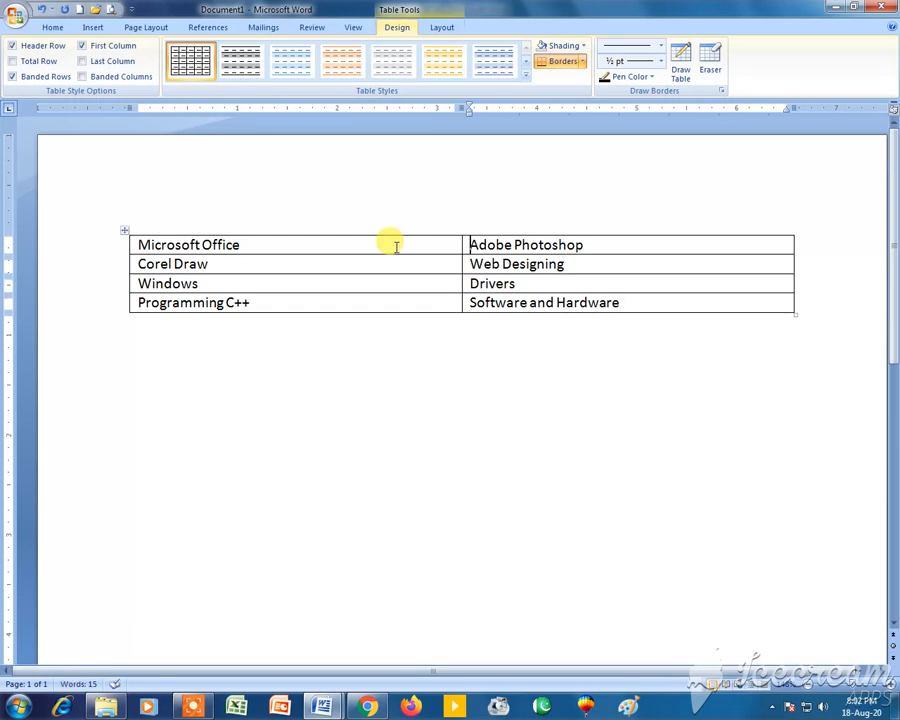
pyautogui.press('Left')
pyautogui.press('Left')
pyautogui.press('Right')
pyautogui.press('End')
pyautogui.press('Home')
pyautogui.press('End')
pyautogui.press('Home')
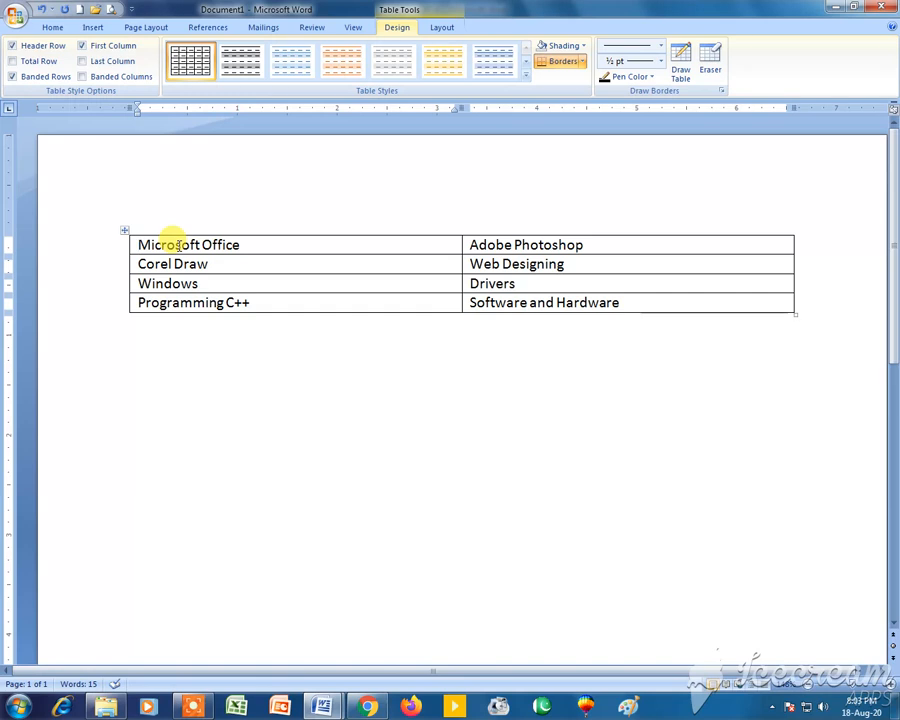
# Select the cells of the whole table and clear the selection again.
pyautogui.moveTo(175, 243); pyautogui.dragTo(498, 303)
pyautogui.click(478, 303)
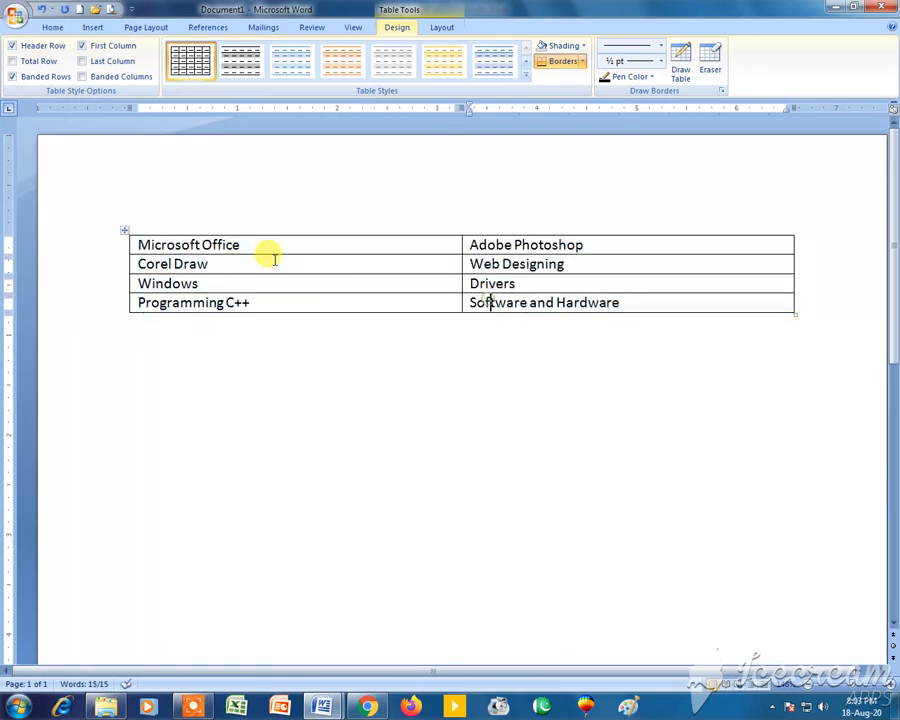
pyautogui.moveTo(165, 243); pyautogui.dragTo(452, 270)
pyautogui.click(177, 247)
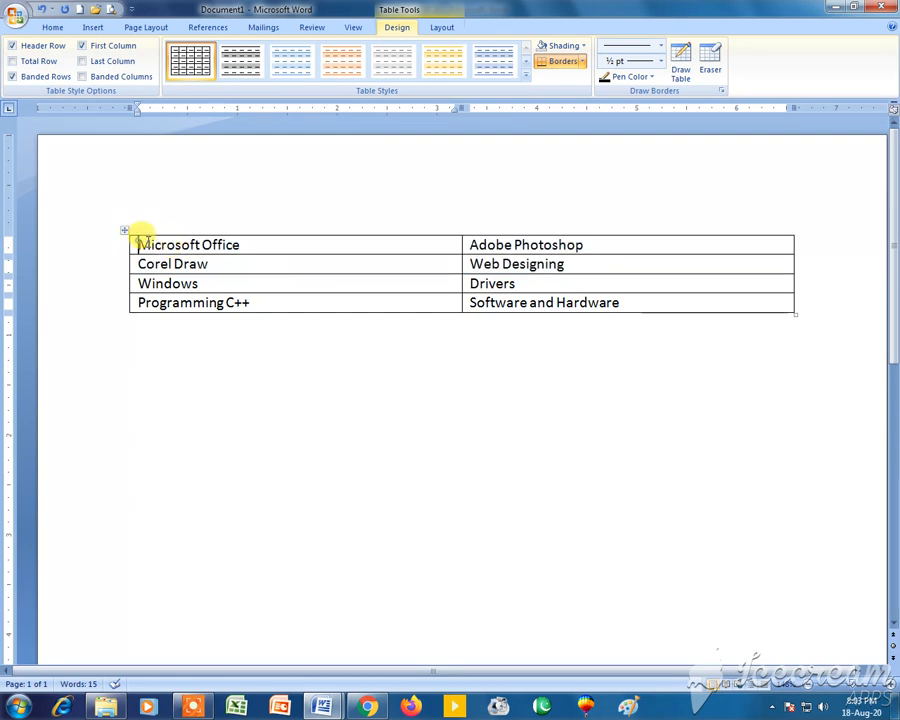
pyautogui.moveTo(141, 243); pyautogui.dragTo(436, 309)
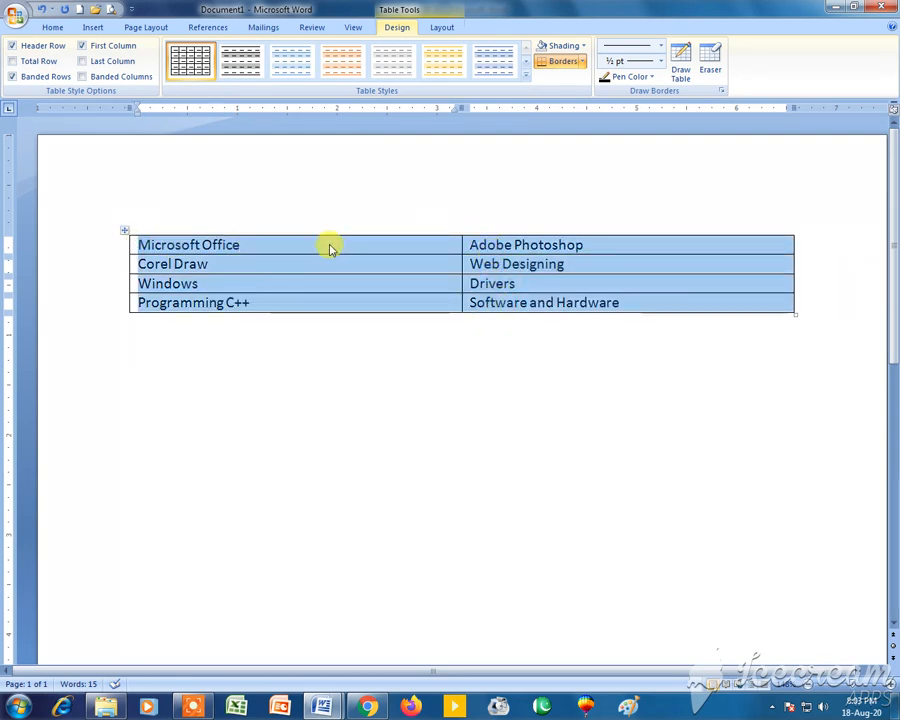
pyautogui.click(268, 252)
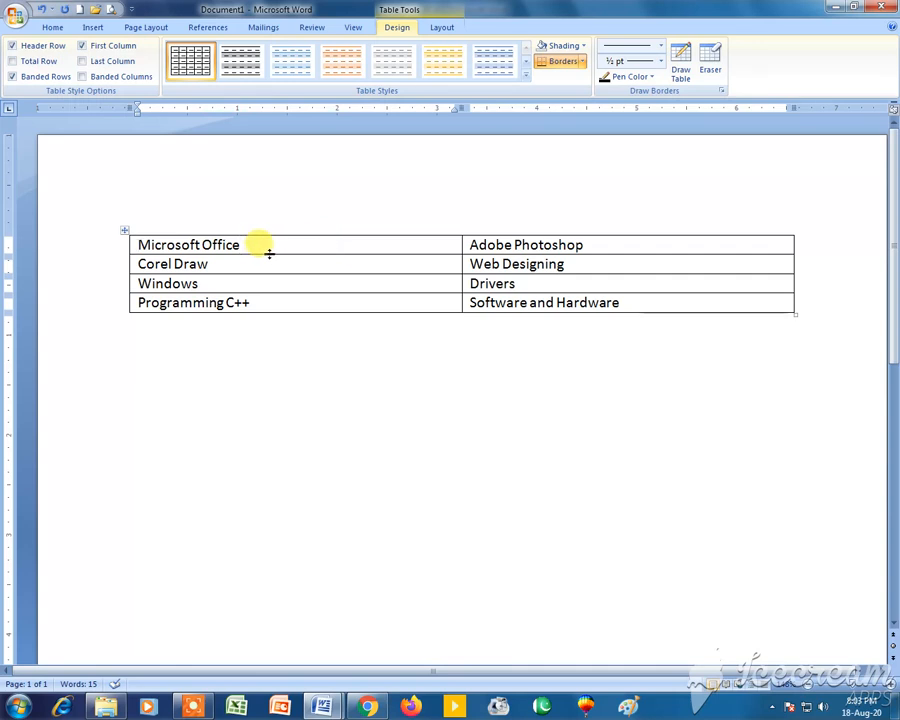
# Extend the selection from the "Microsoft Office" cell across the first row and down to the last row, and deselect it.
pyautogui.hotkey('shift', 'End')
pyautogui.press('Home')
pyautogui.hotkey('shift', 'End')
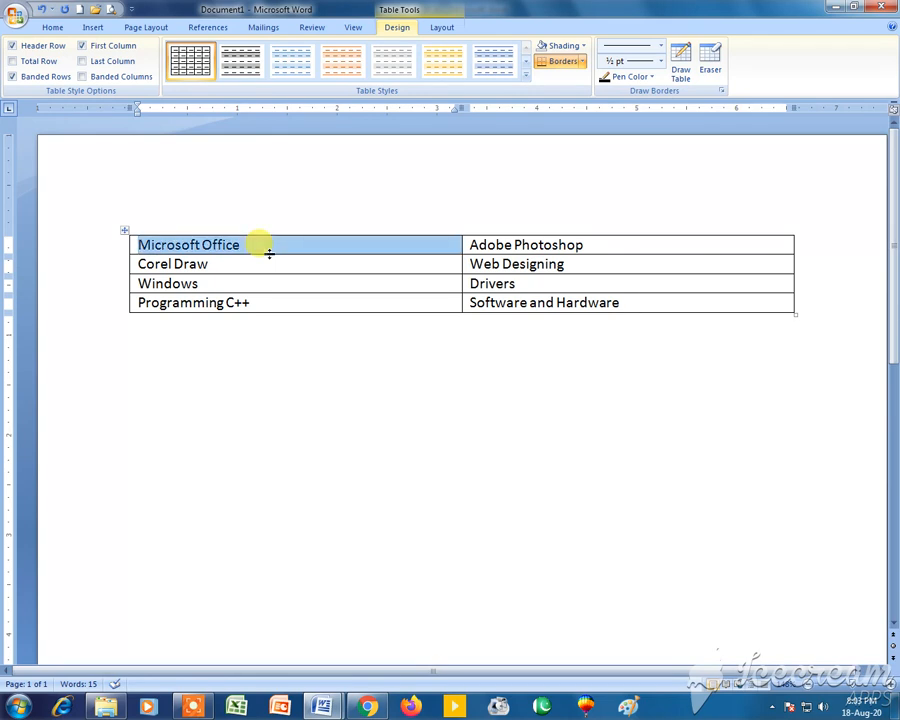
pyautogui.hotkey('shift', 'Right')
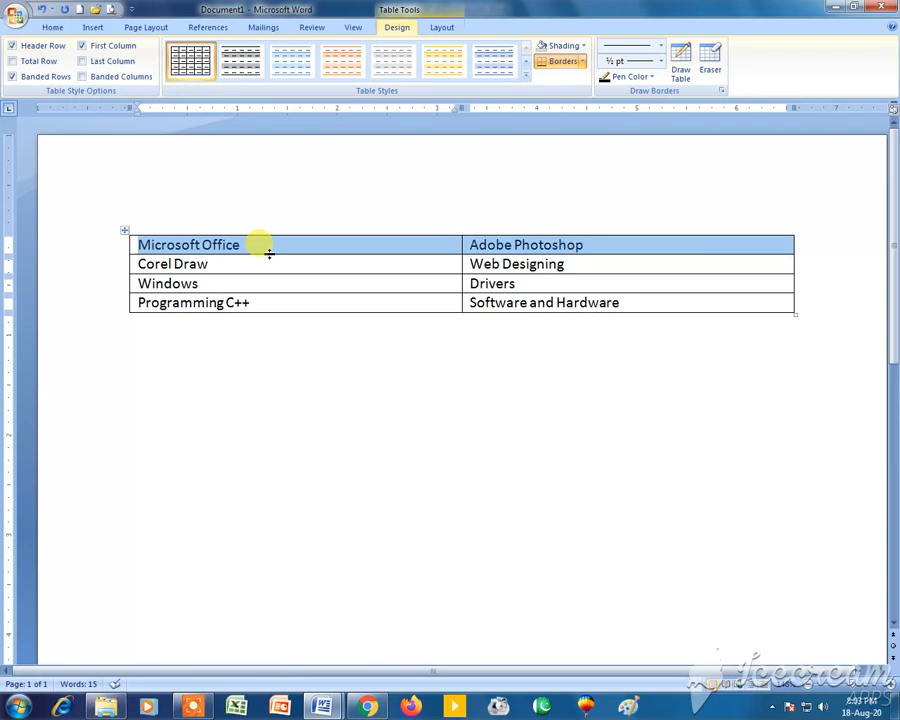
pyautogui.hotkey('shift', 'Down')
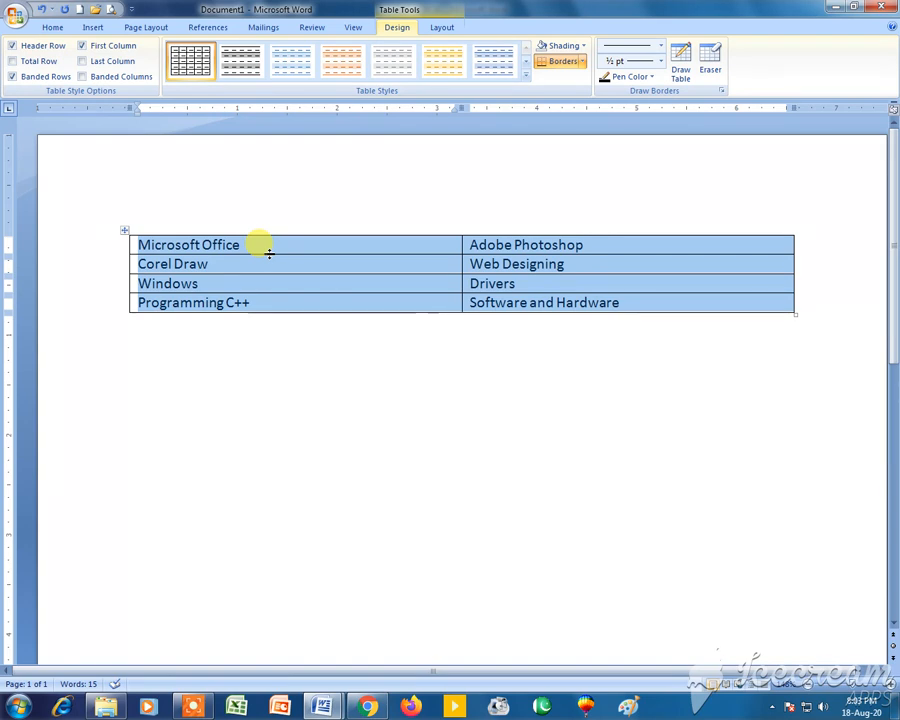
pyautogui.click(263, 230)
pyautogui.click(262, 242)
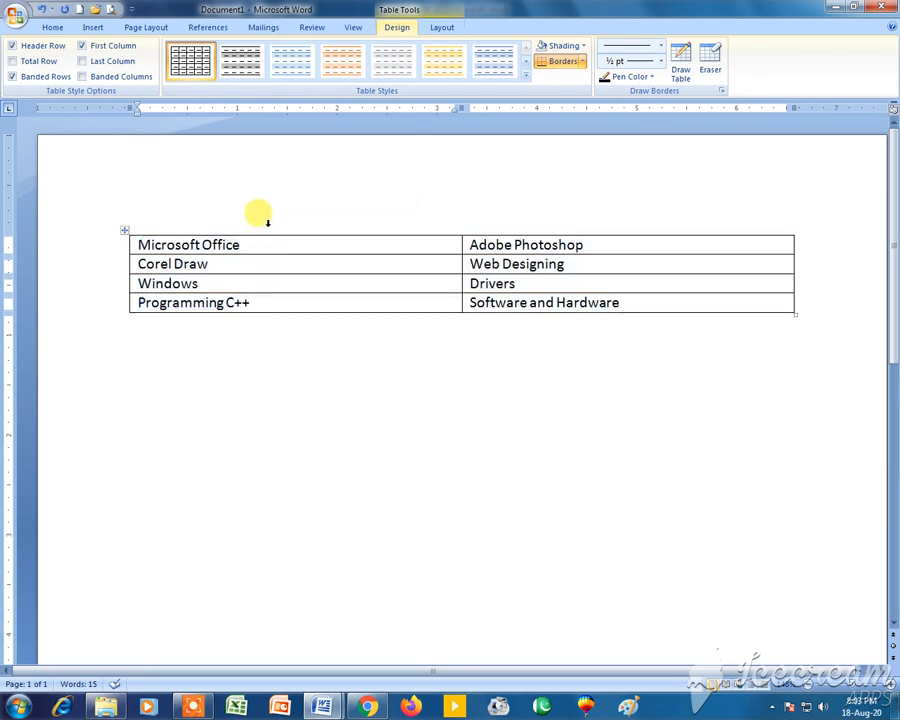
# Select the table's entire first column, then its entire second column, clearing the selection after each.
pyautogui.click(267, 222)
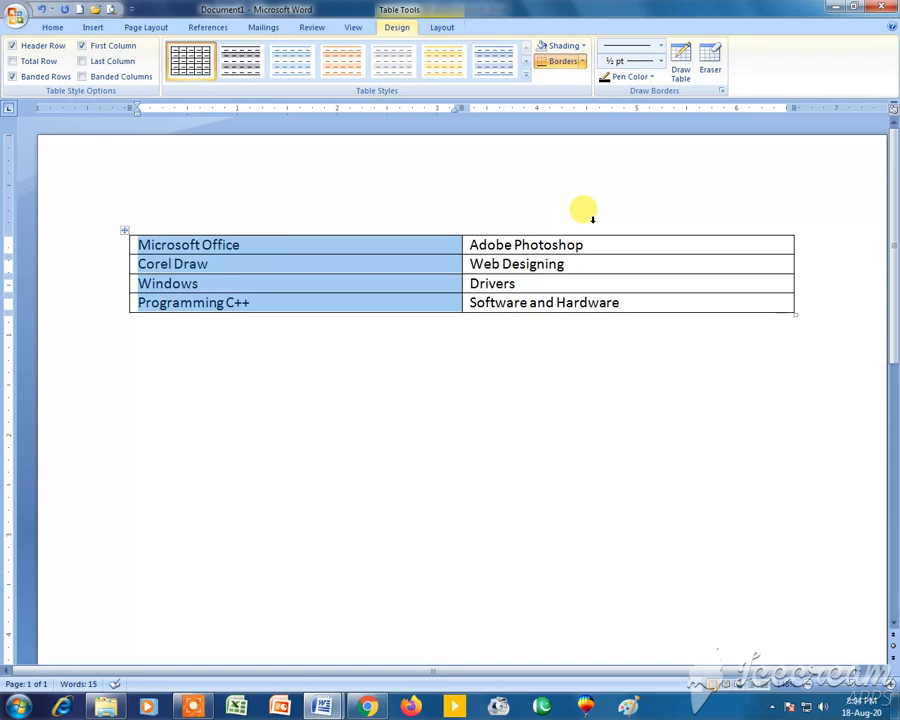
pyautogui.click(521, 244)
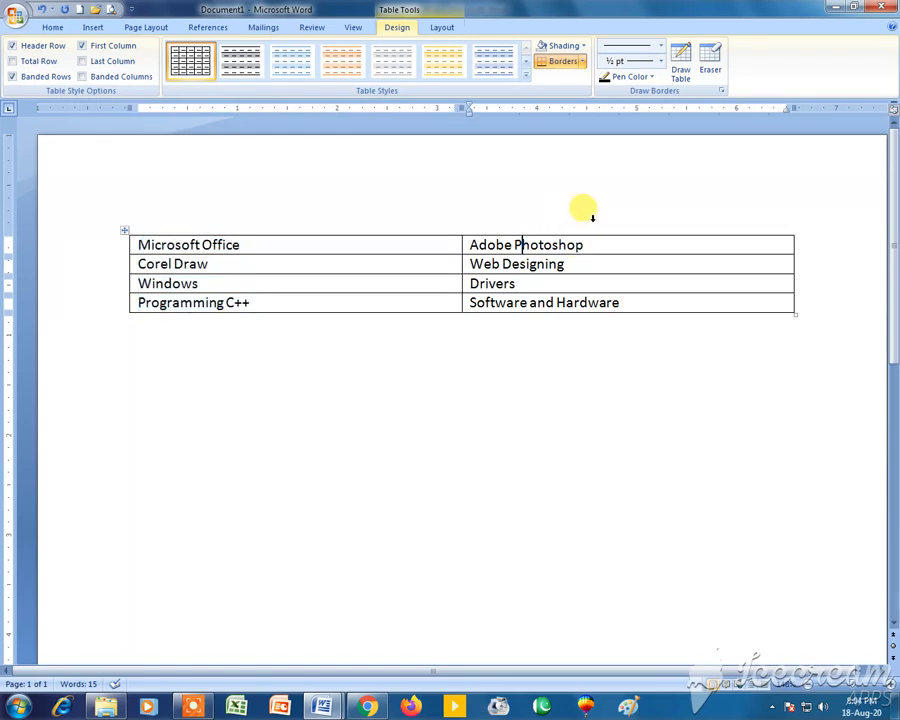
pyautogui.click(585, 208)
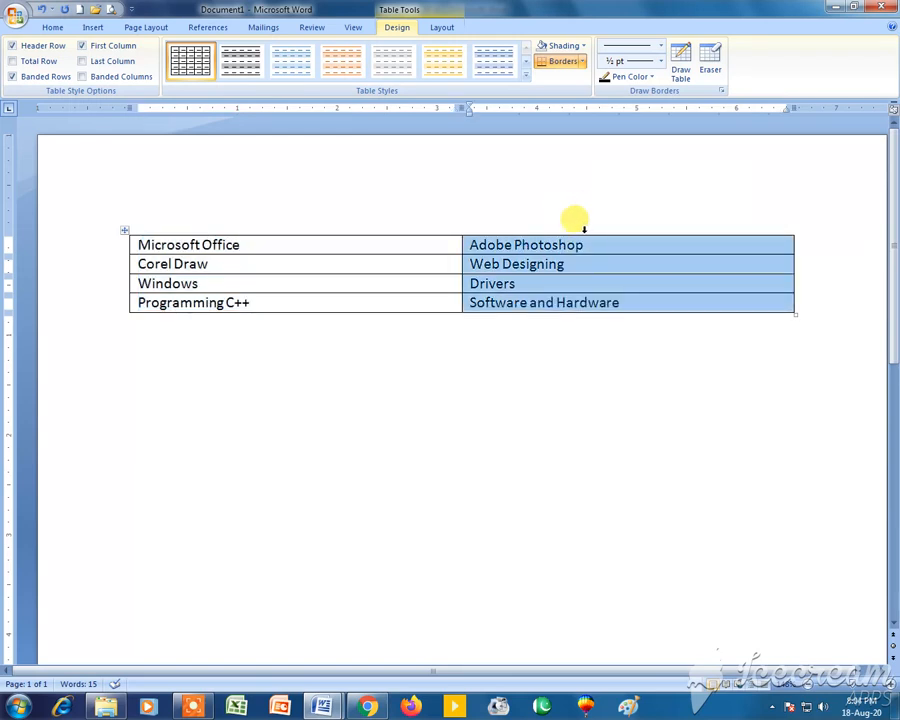
pyautogui.click(530, 244)
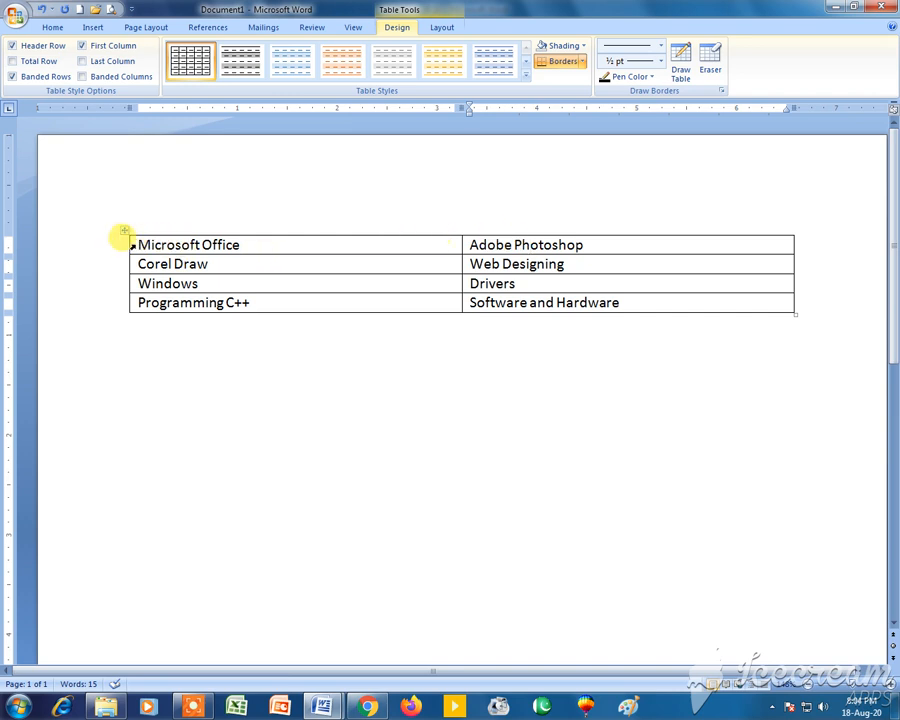
# Select each cell of the first column individually, from "Microsoft Office" down to "Programming C++".
pyautogui.click(131, 246)
pyautogui.click(130, 265)
pyautogui.click(130, 284)
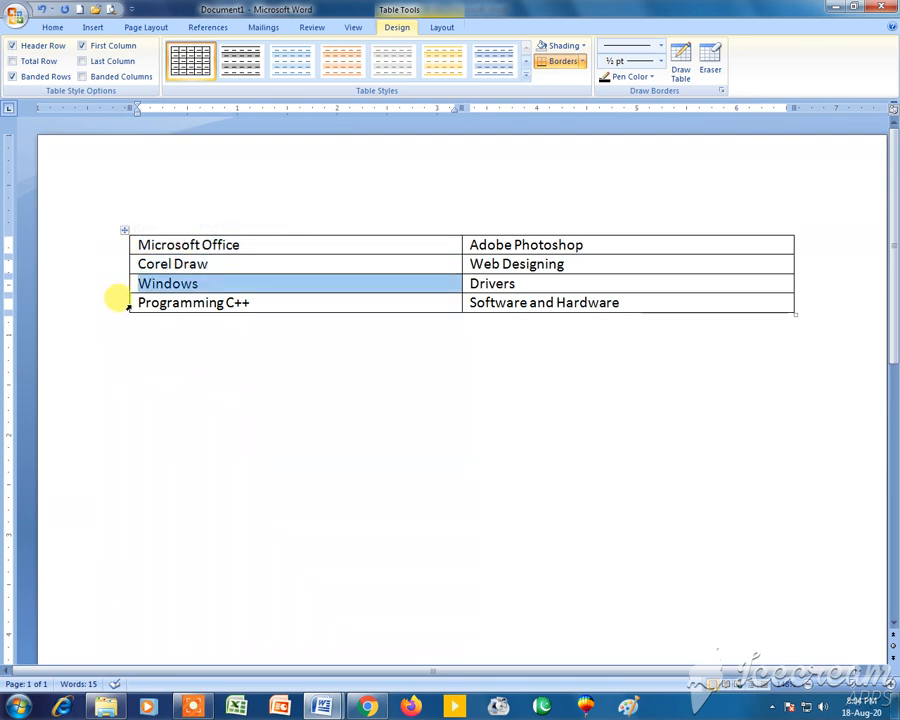
pyautogui.click(128, 304)
# Select each second-column cell individually, from "Adobe Photoshop" down to "Software and Hardware", and clear the selection.
pyautogui.click(464, 243)
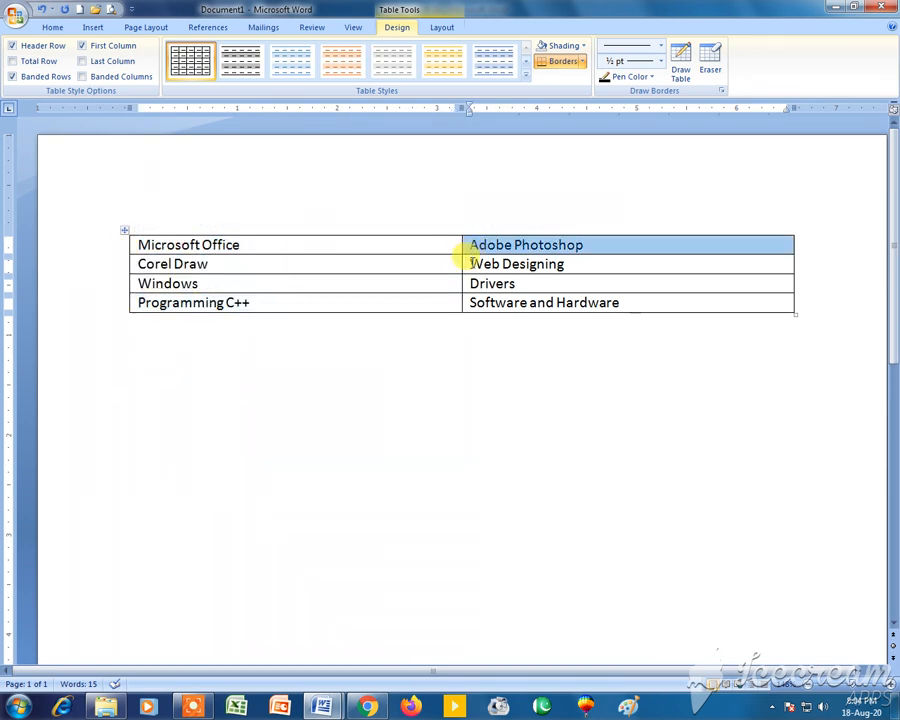
pyautogui.click(468, 264)
pyautogui.click(464, 283)
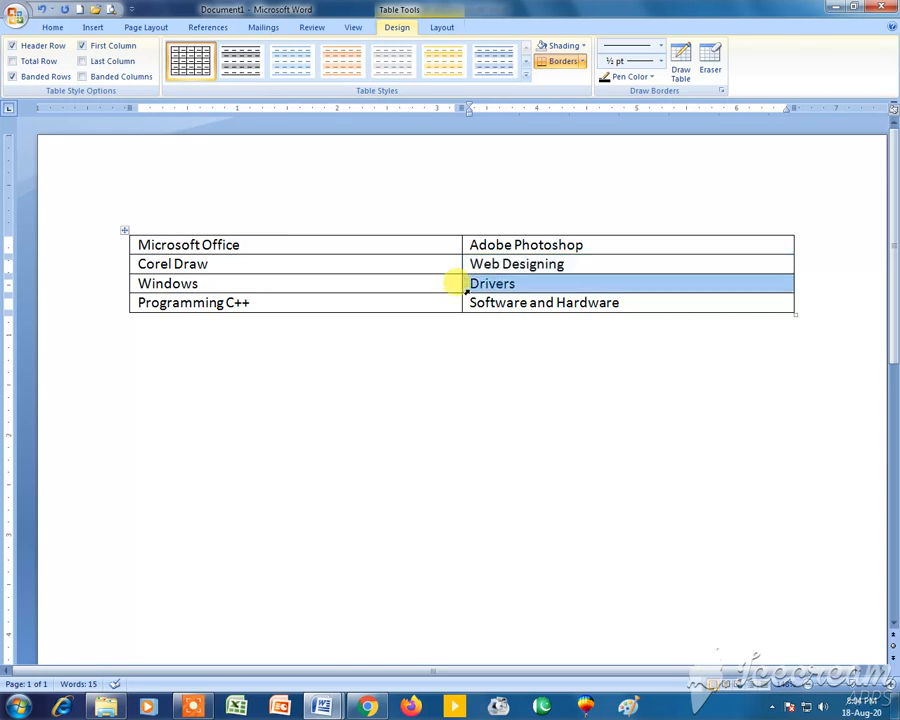
pyautogui.click(464, 302)
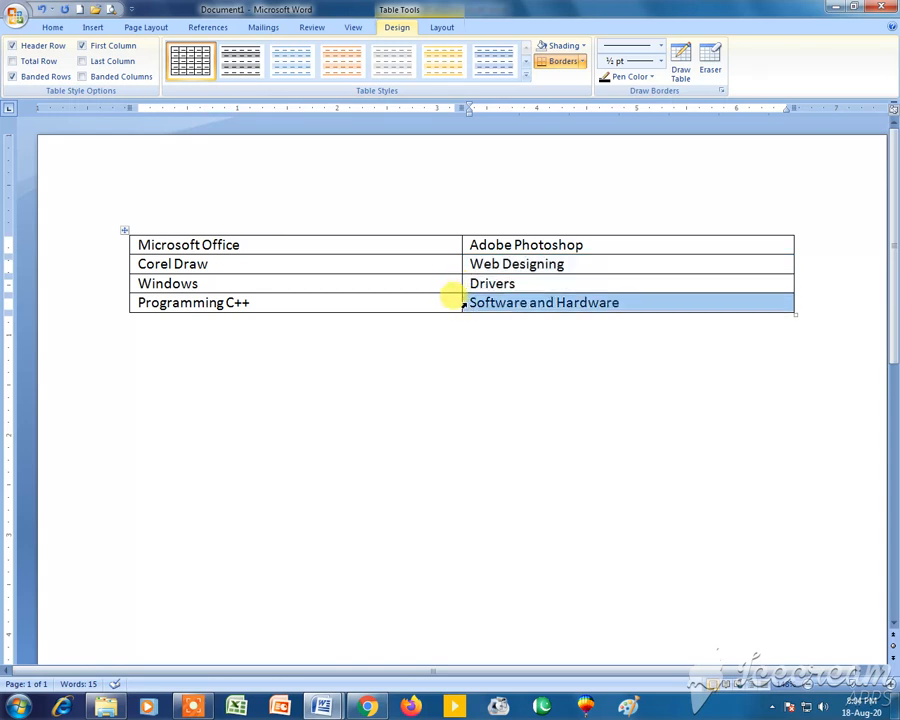
pyautogui.click(235, 246)
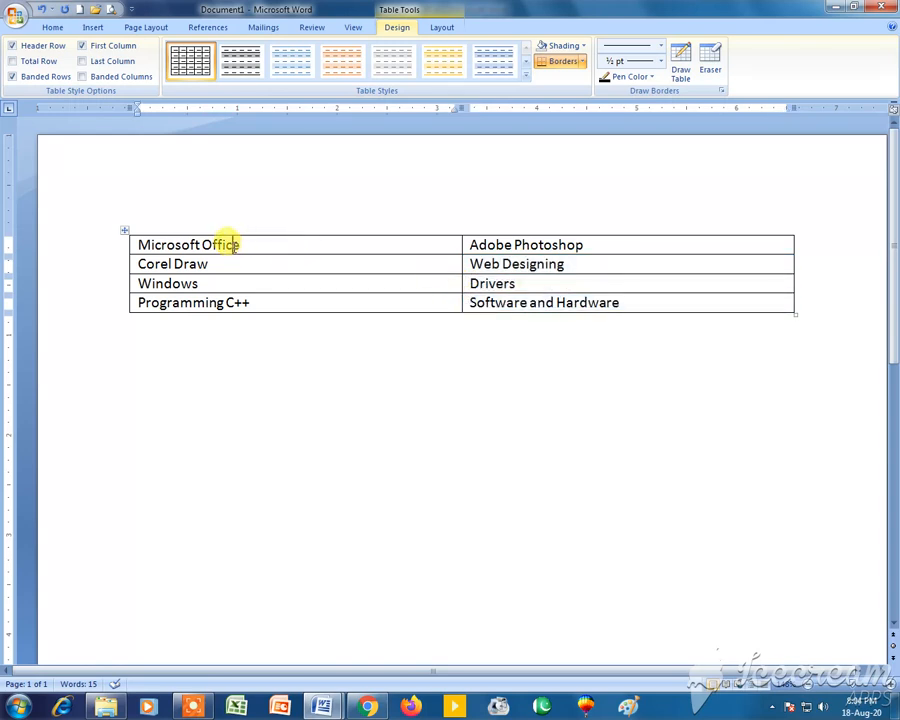
# Select the whole table, apply the black Light Shading table style, and deselect it.
pyautogui.click(124, 231)
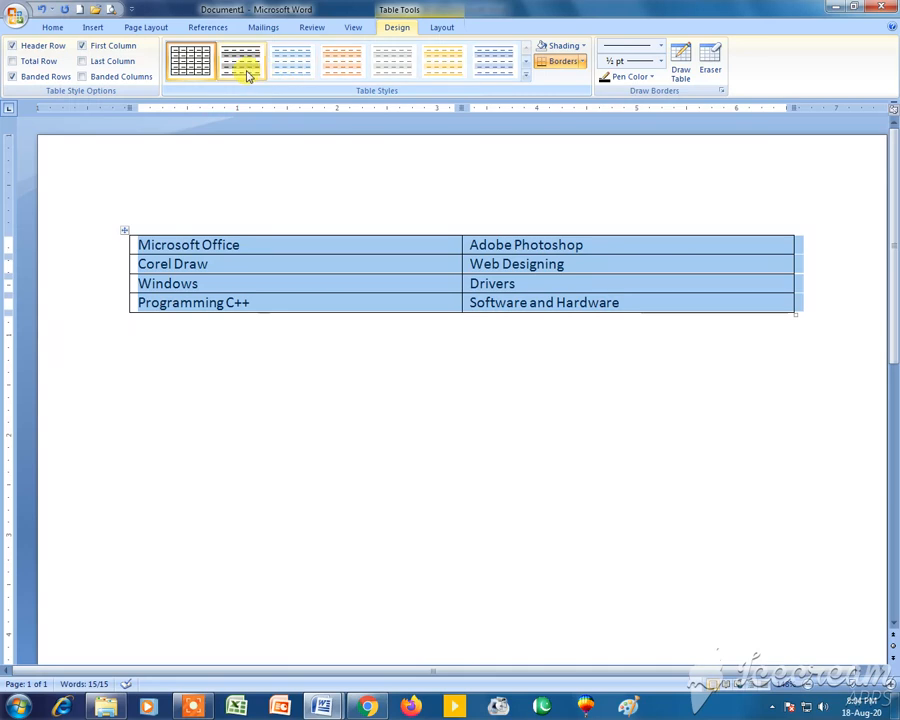
pyautogui.click(526, 75)
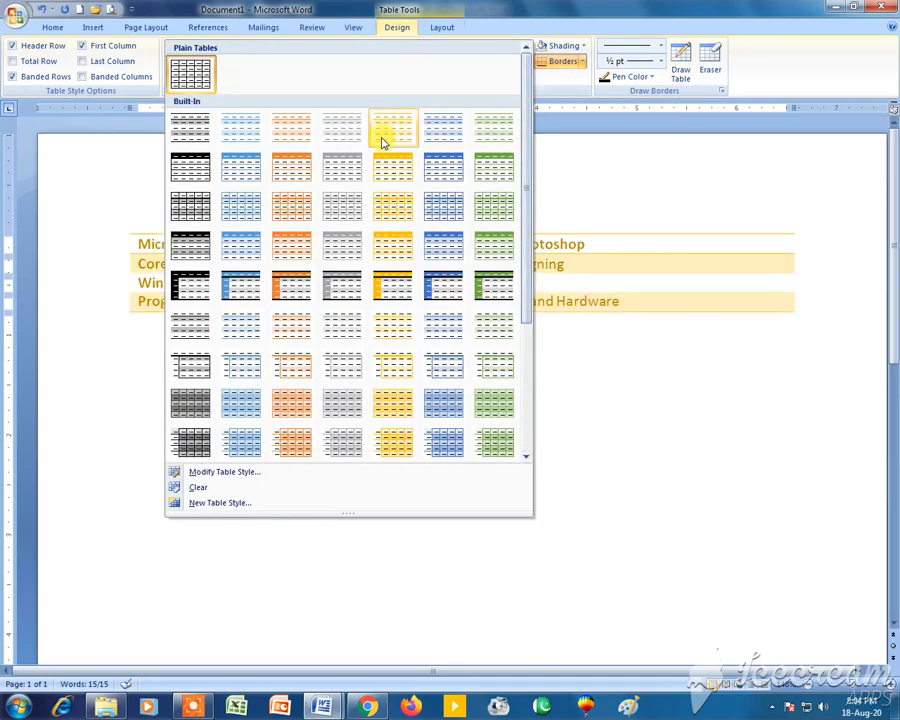
pyautogui.click(548, 131)
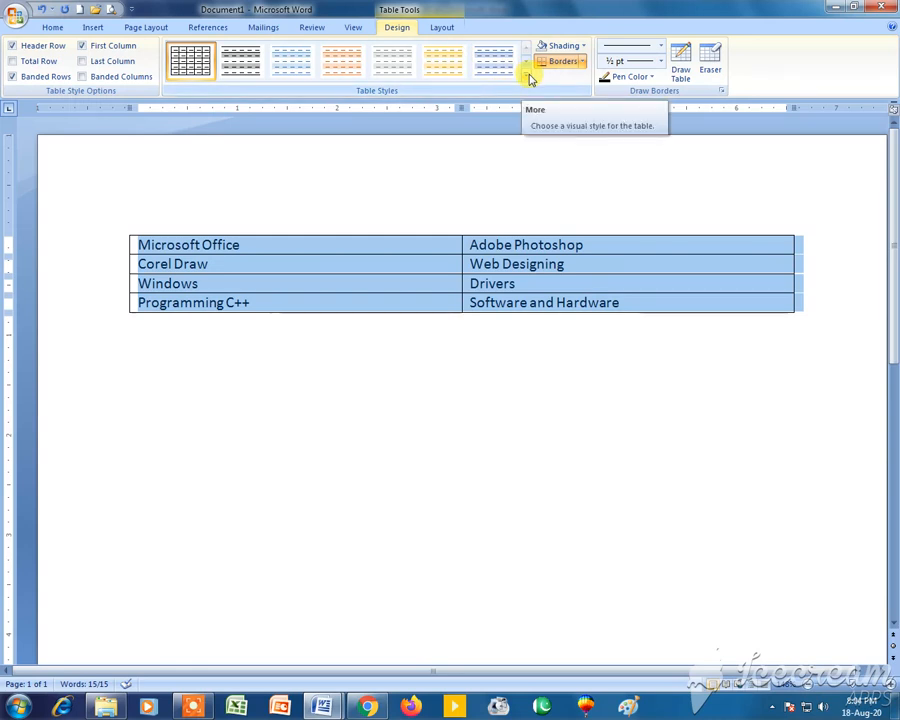
pyautogui.click(527, 74)
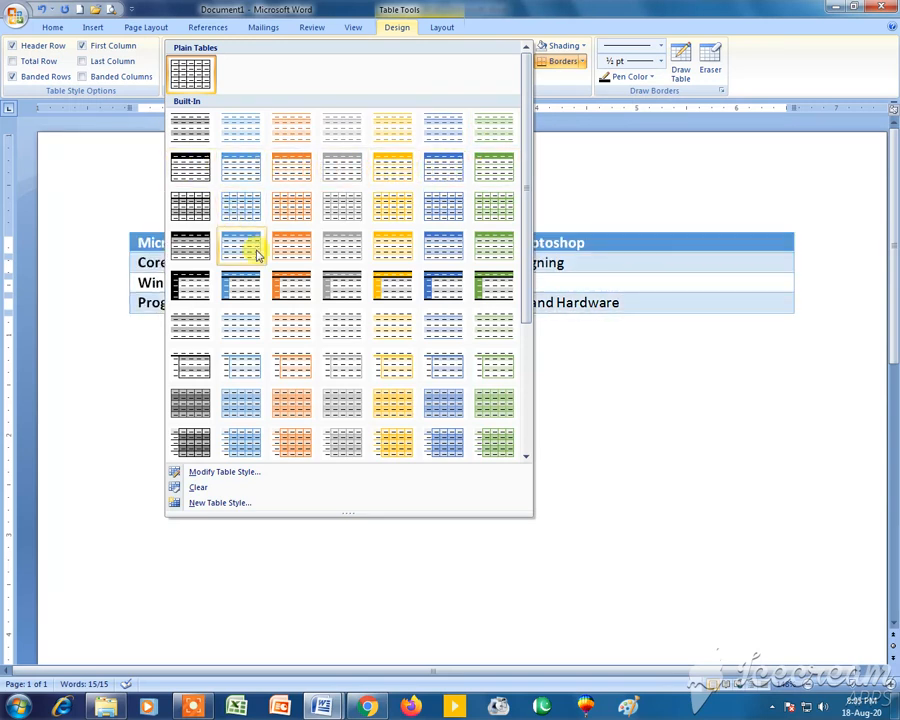
pyautogui.click(190, 131)
pyautogui.click(350, 240)
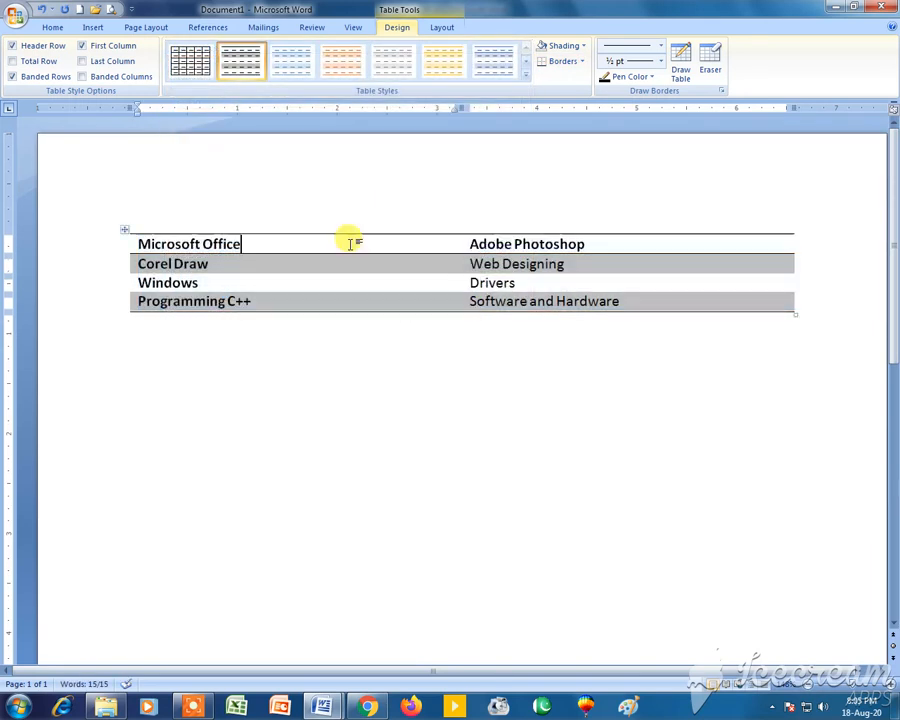
# Select the whole table and switch its Header Row style option off and back on.
pyautogui.click(125, 228)
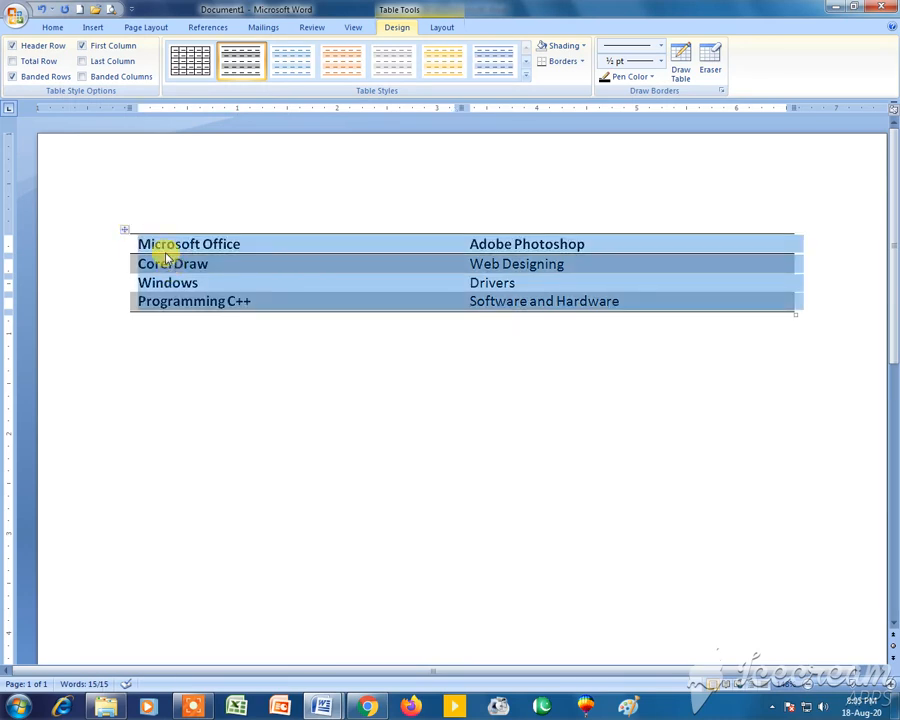
pyautogui.click(42, 46)
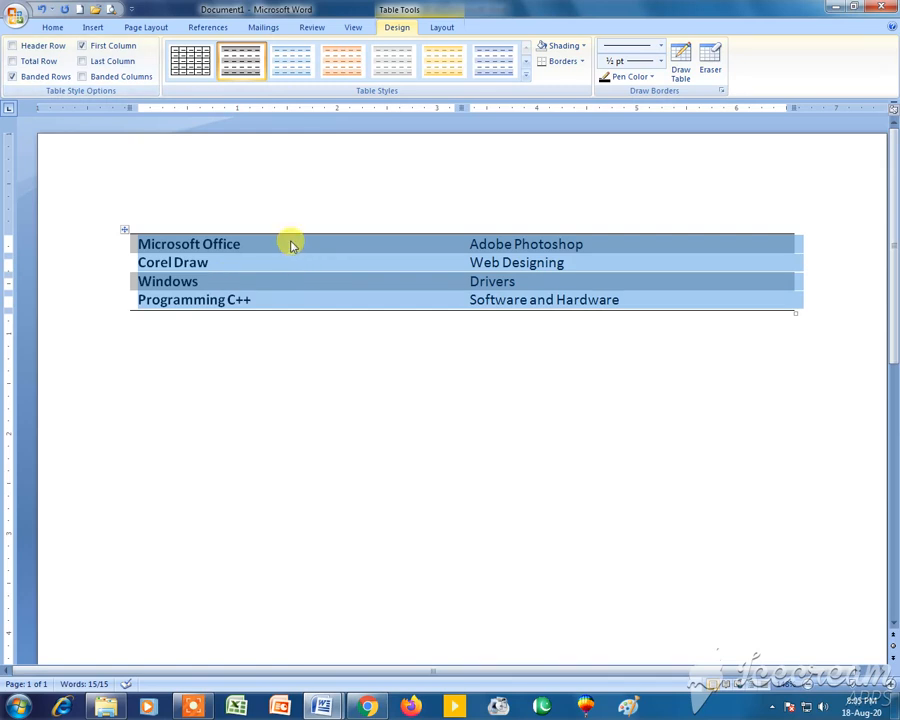
pyautogui.click(12, 46)
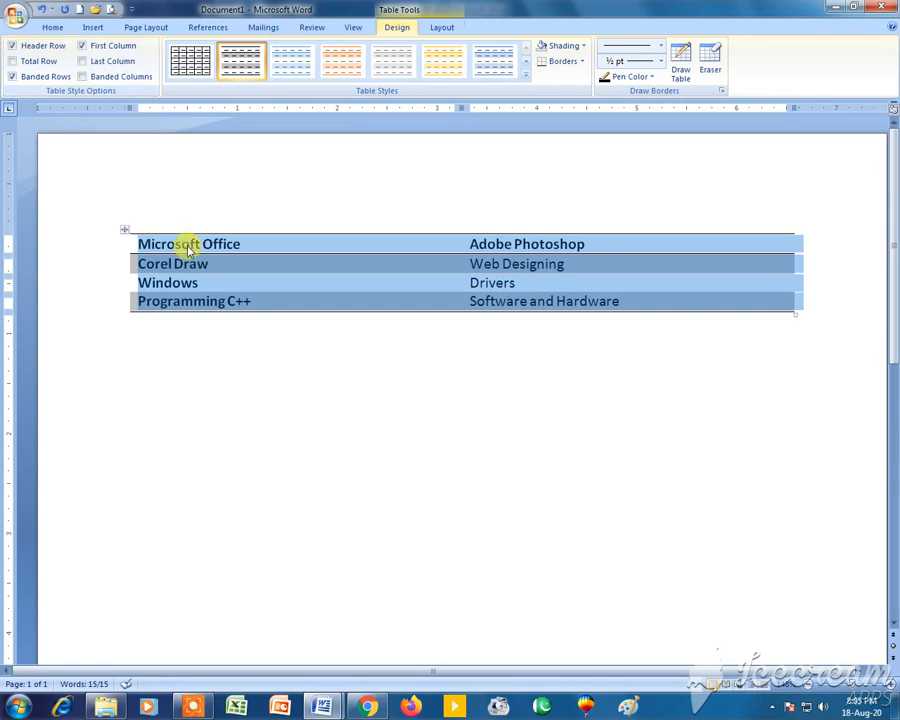
# Toggle the table's Total Row and First Column style options, leaving Total Row off and First Column on.
pyautogui.click(41, 65)
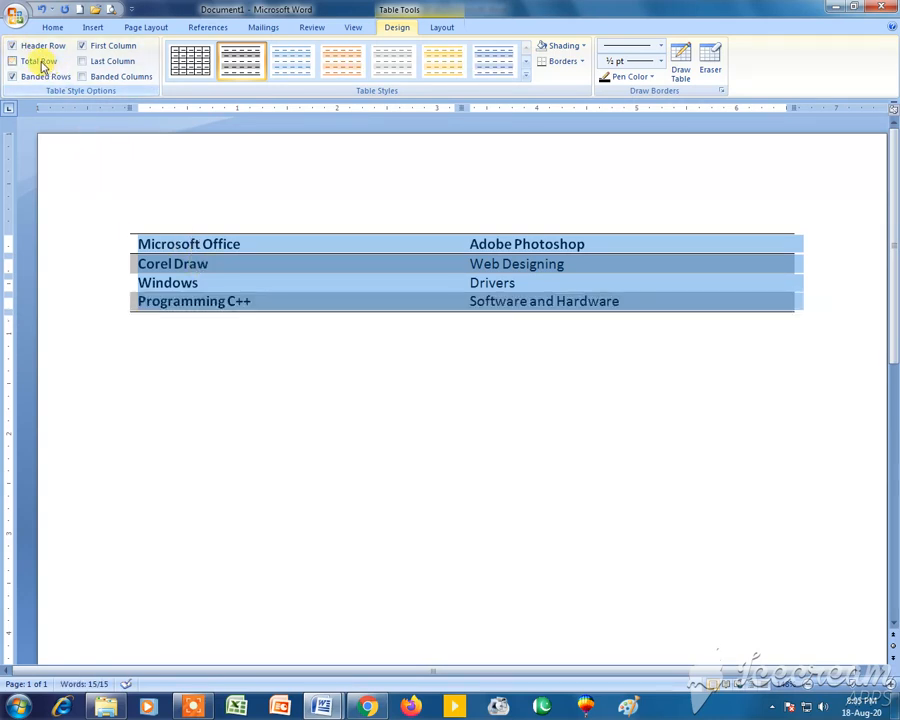
pyautogui.click(41, 65)
pyautogui.click(41, 65)
pyautogui.click(41, 65)
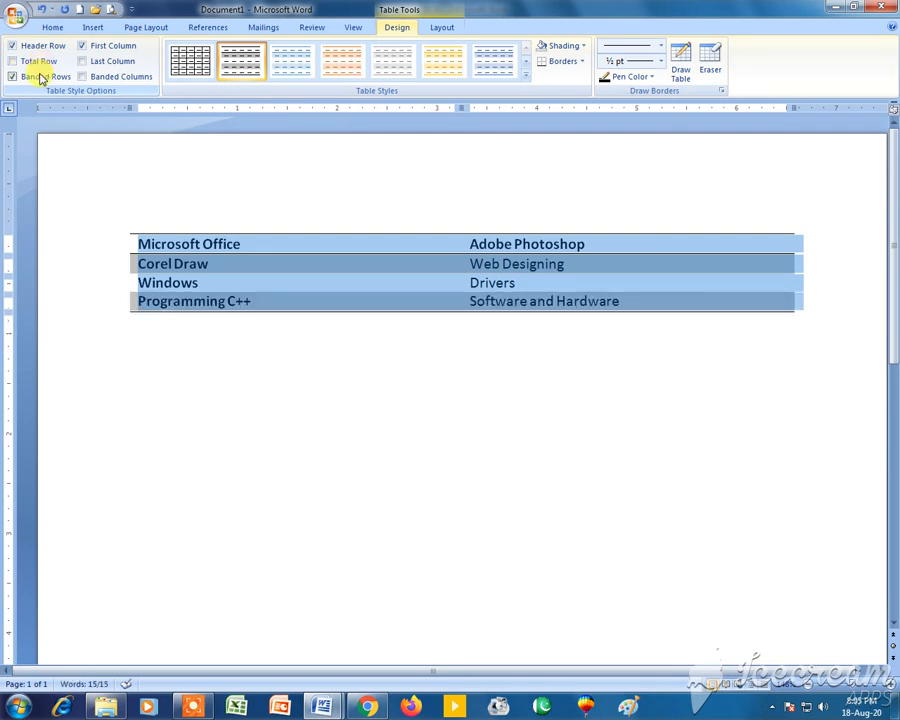
pyautogui.click(97, 50)
pyautogui.click(98, 50)
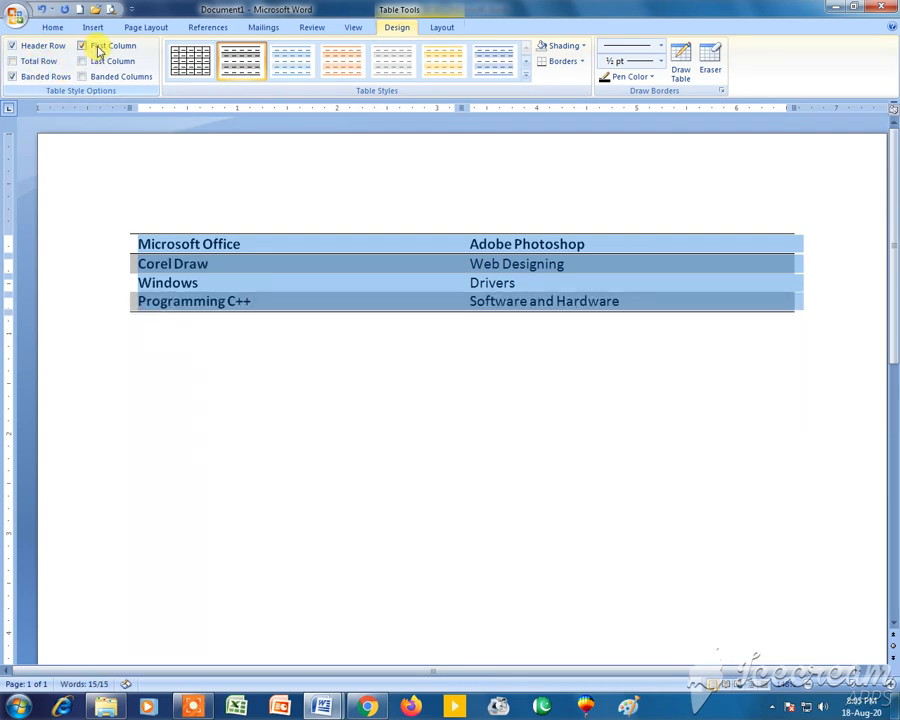
pyautogui.click(98, 50)
pyautogui.click(98, 50)
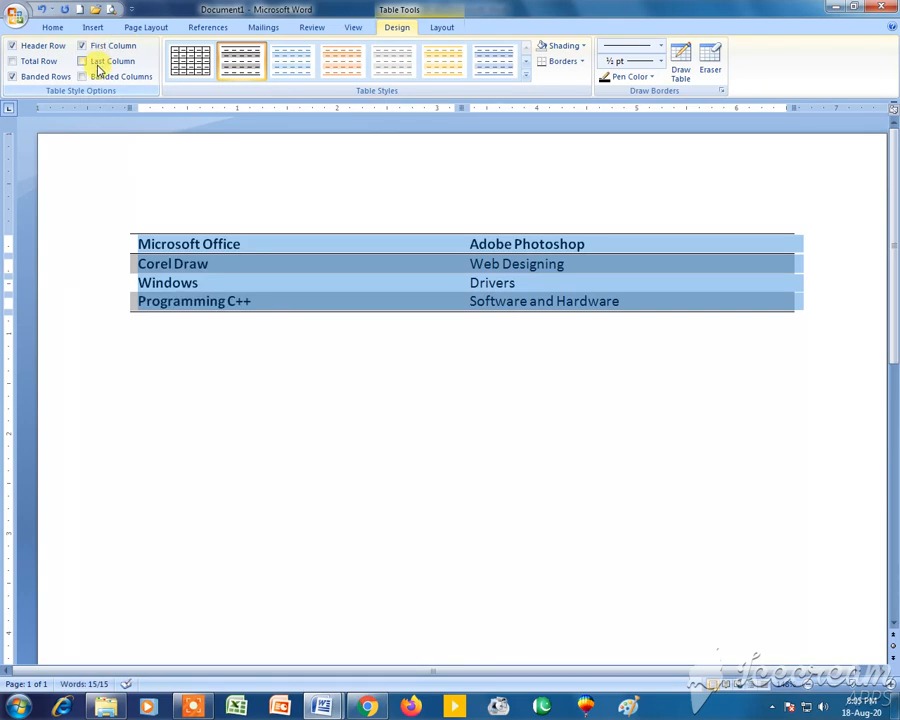
# Turn on the Last Column style option for the selected table.
pyautogui.click(98, 65)
pyautogui.click(98, 65)
pyautogui.click(98, 65)
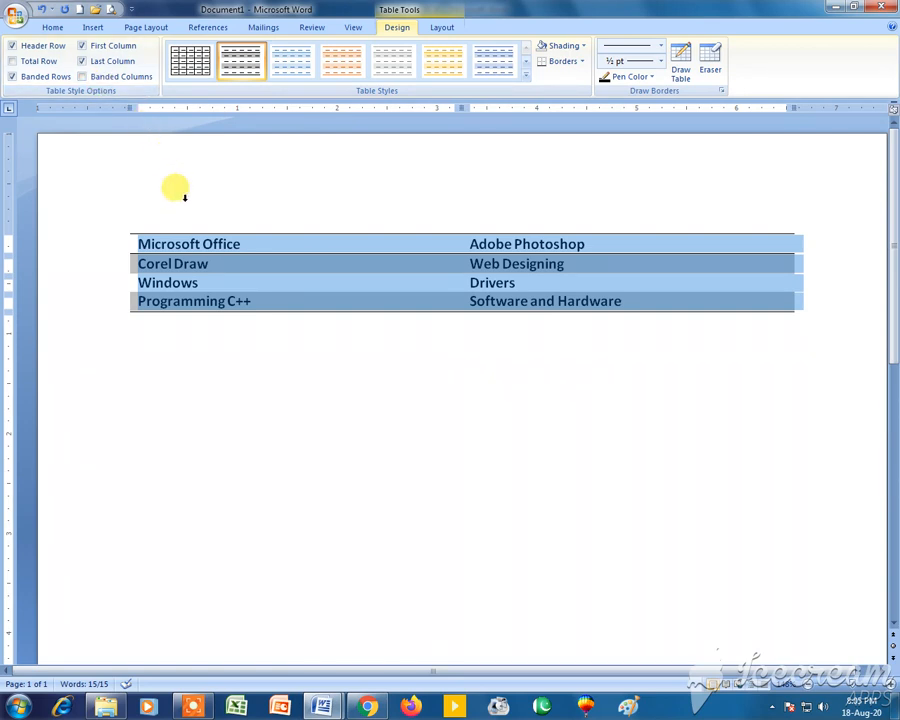
pyautogui.hotkey('ctrl', 'b')
pyautogui.hotkey('ctrl', 'b')
pyautogui.hotkey('ctrl', 'b')
pyautogui.hotkey('ctrl', 'b')
pyautogui.hotkey('ctrl', 'b')
pyautogui.hotkey('ctrl', 'b')
pyautogui.hotkey('ctrl', 'b')
pyautogui.hotkey('ctrl', 'b')
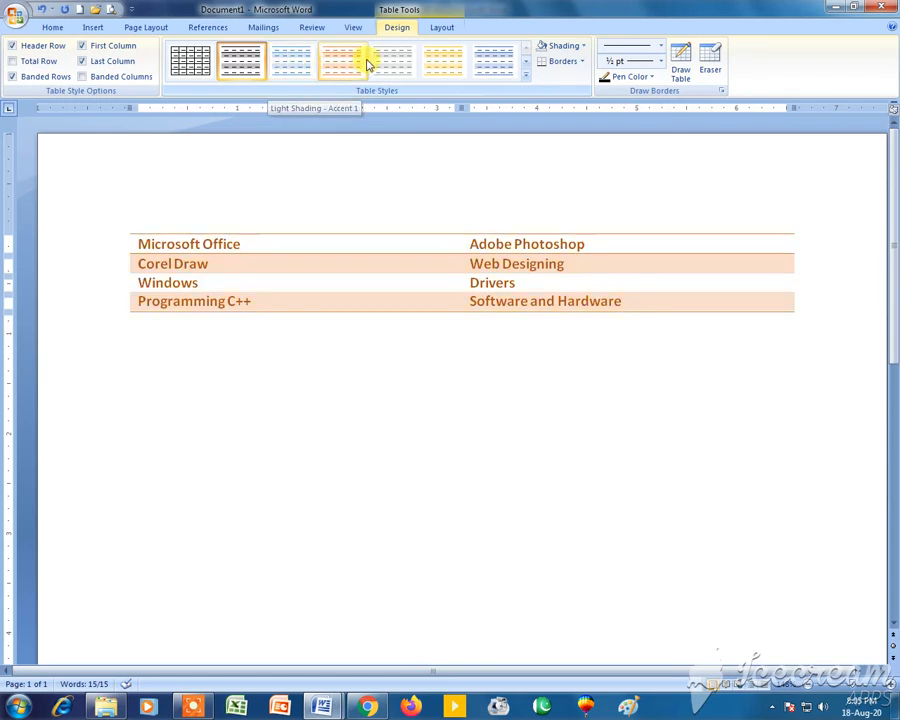
# Select the whole table, apply the plain black grid table style, and clear the selection.
pyautogui.hotkey('ctrl', 'a')
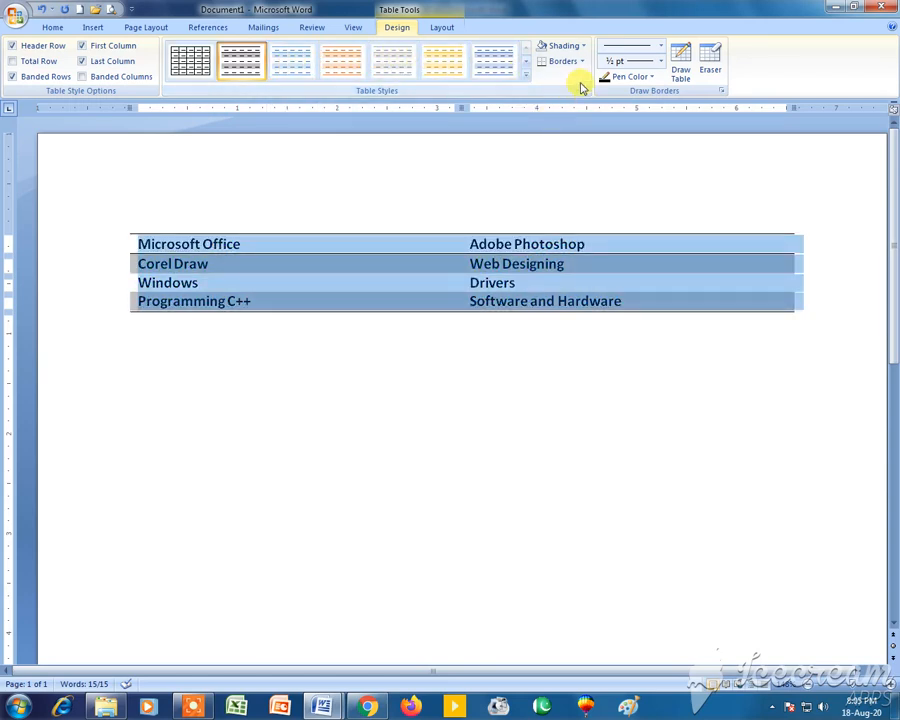
pyautogui.click(265, 244)
pyautogui.click(127, 231)
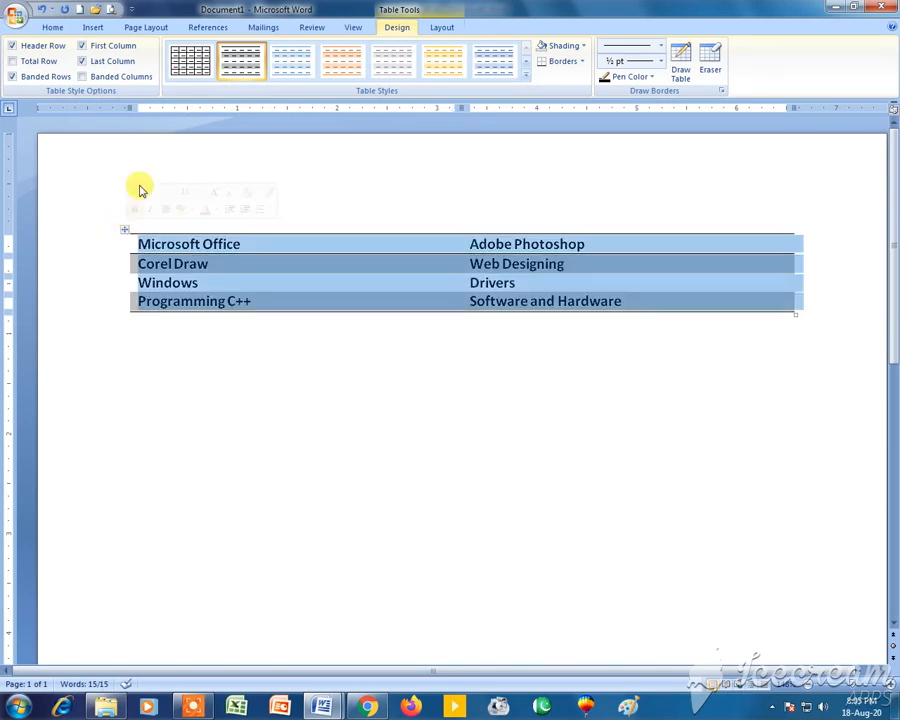
pyautogui.click(188, 72)
pyautogui.click(240, 245)
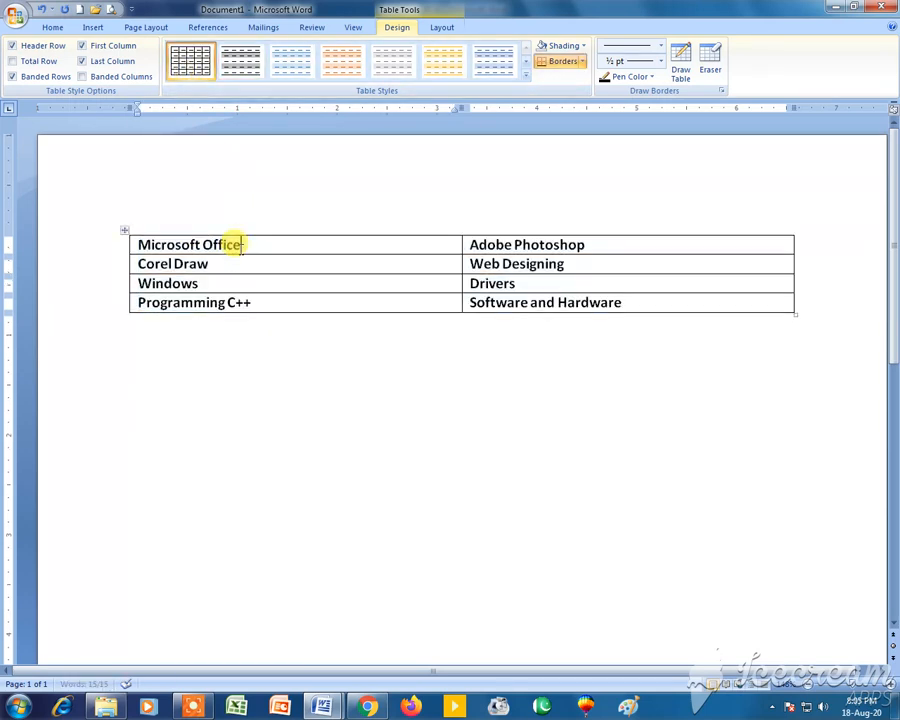
# Shade the "Microsoft Office" cell with a light orange theme color and the "Adobe Photoshop" cell with standard orange.
pyautogui.click(163, 243)
pyautogui.click(262, 246)
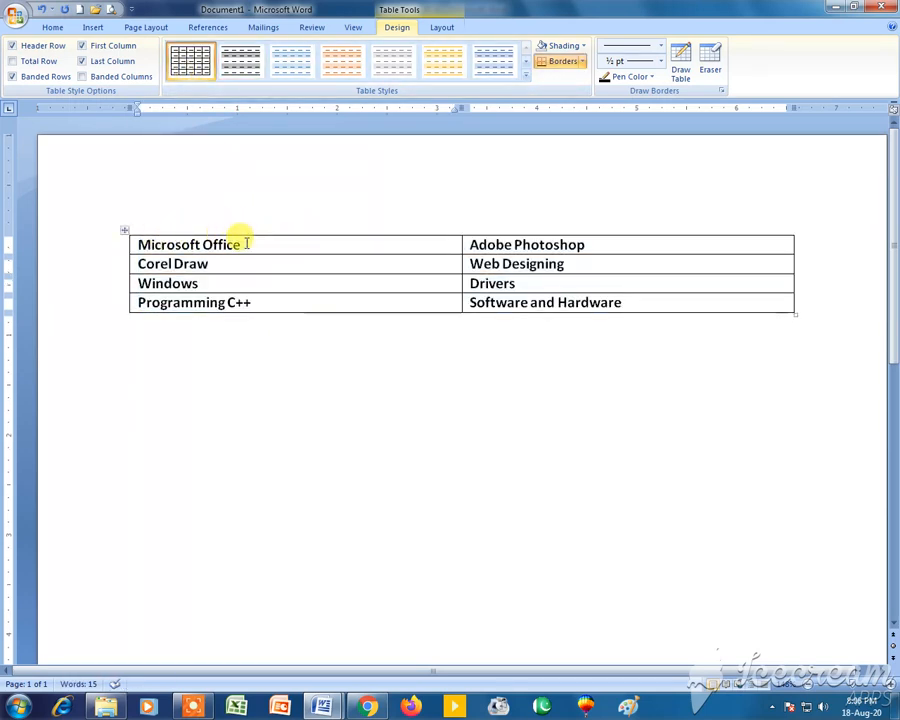
pyautogui.click(584, 47)
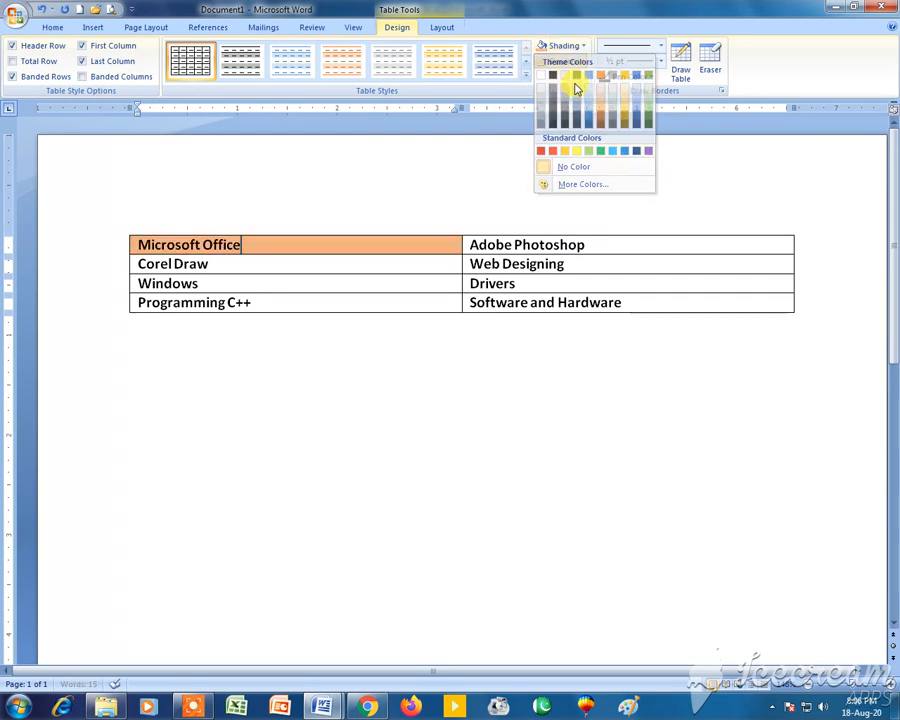
pyautogui.click(600, 99)
pyautogui.click(542, 241)
pyautogui.click(582, 45)
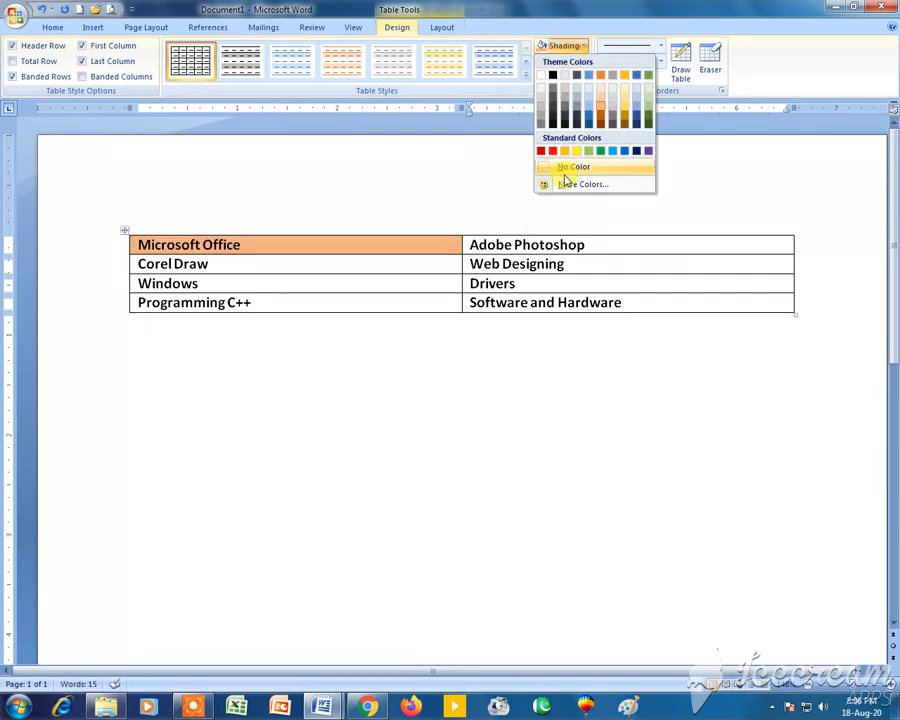
pyautogui.click(565, 152)
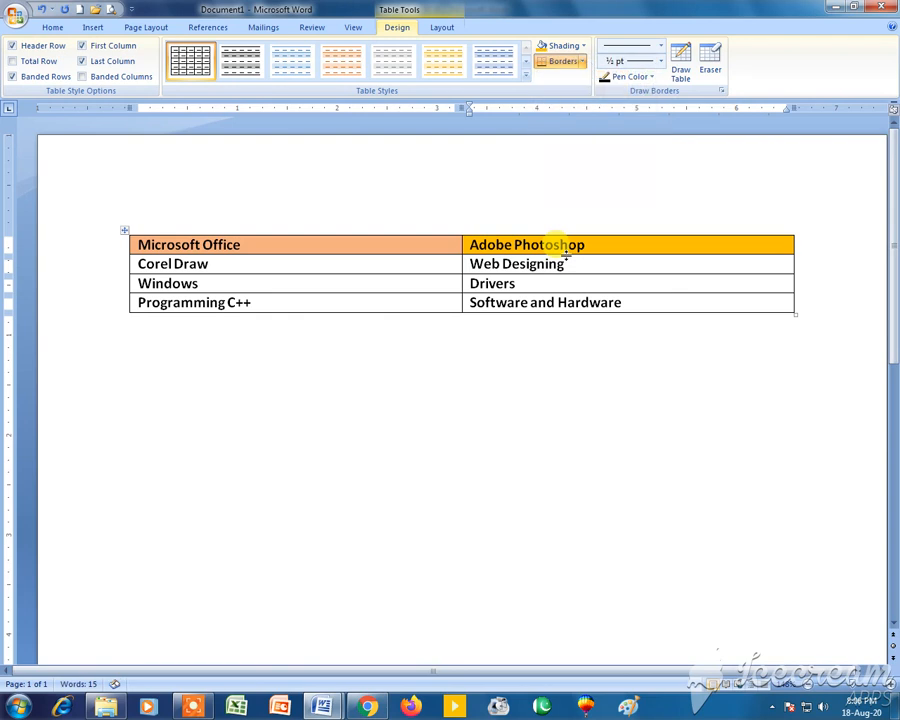
# Shade the "Web Designing" cell standard red and the "Corel Draw" cell standard green.
pyautogui.click(583, 46)
pyautogui.click(552, 151)
pyautogui.click(446, 261)
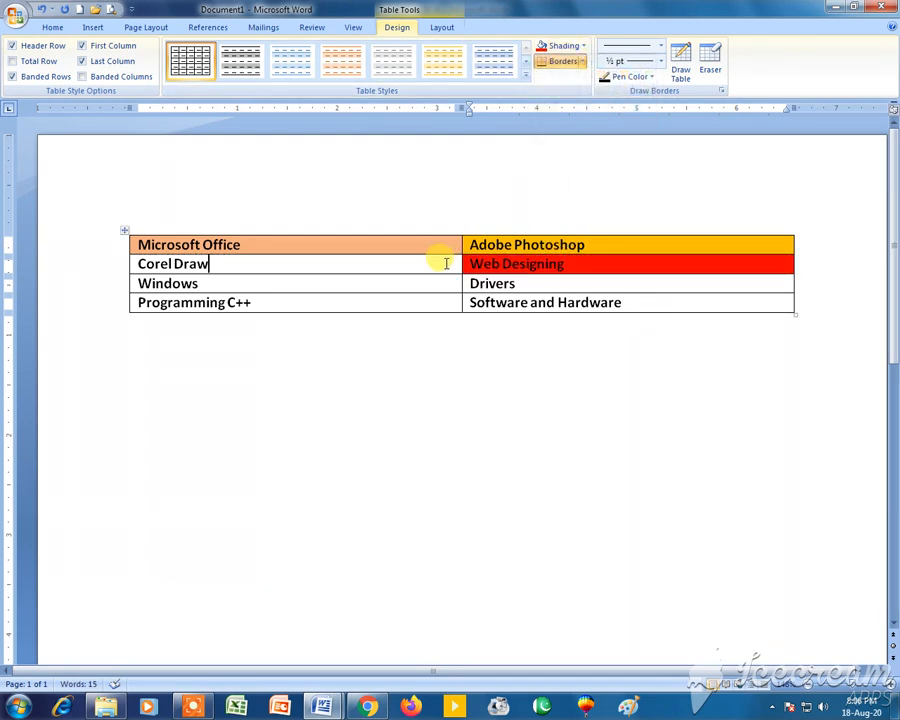
pyautogui.click(581, 46)
pyautogui.click(600, 151)
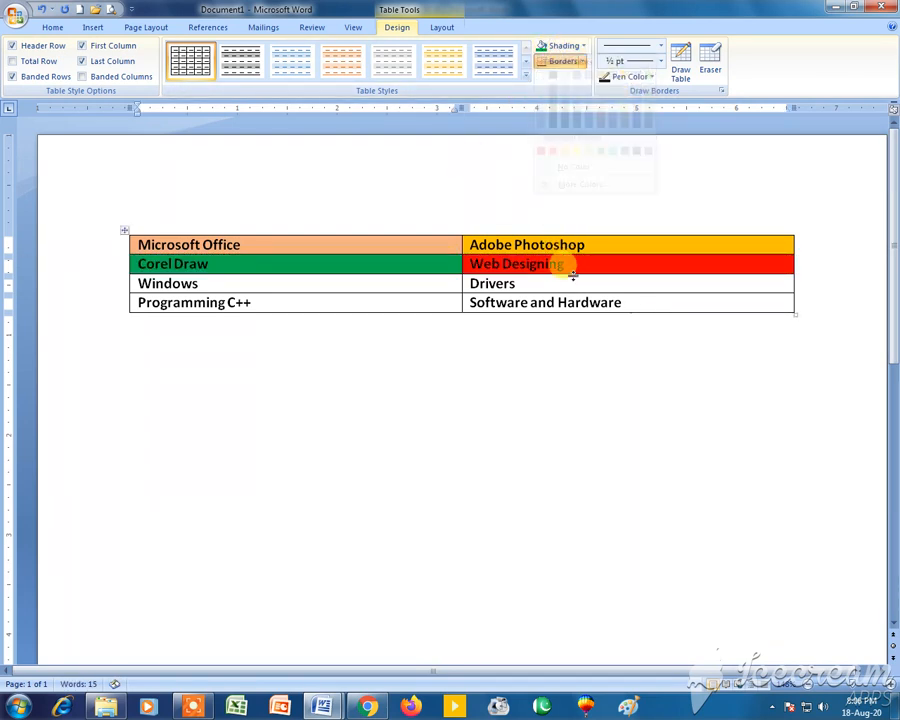
# Shade the "Drivers" cell with the standard blue color.
pyautogui.click(573, 282)
pyautogui.click(583, 46)
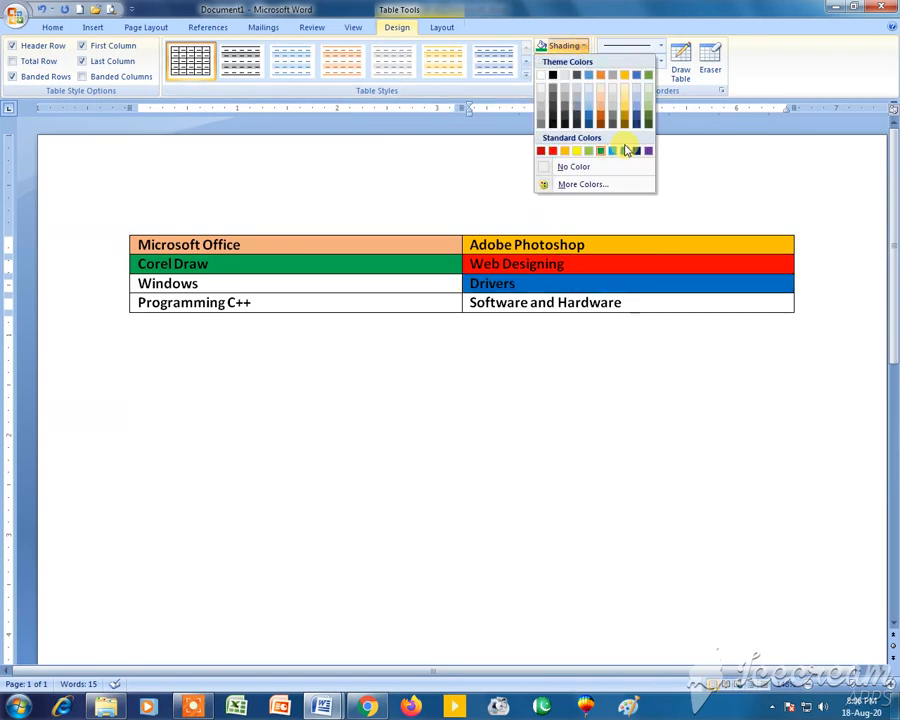
pyautogui.click(612, 151)
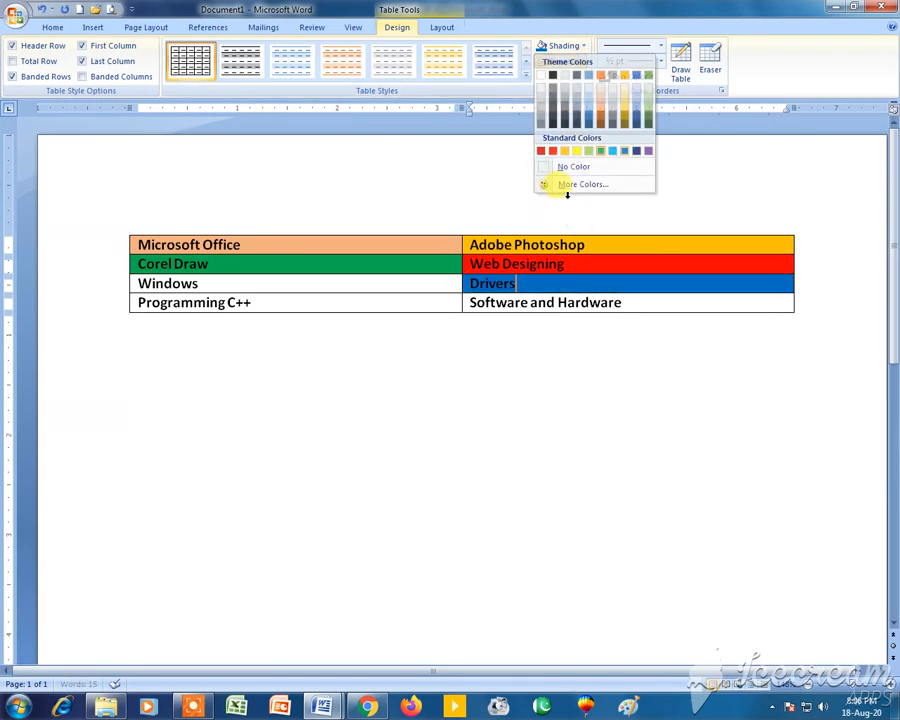
# Shade the "Windows" cell with the standard purple color.
pyautogui.click(434, 280)
pyautogui.click(581, 46)
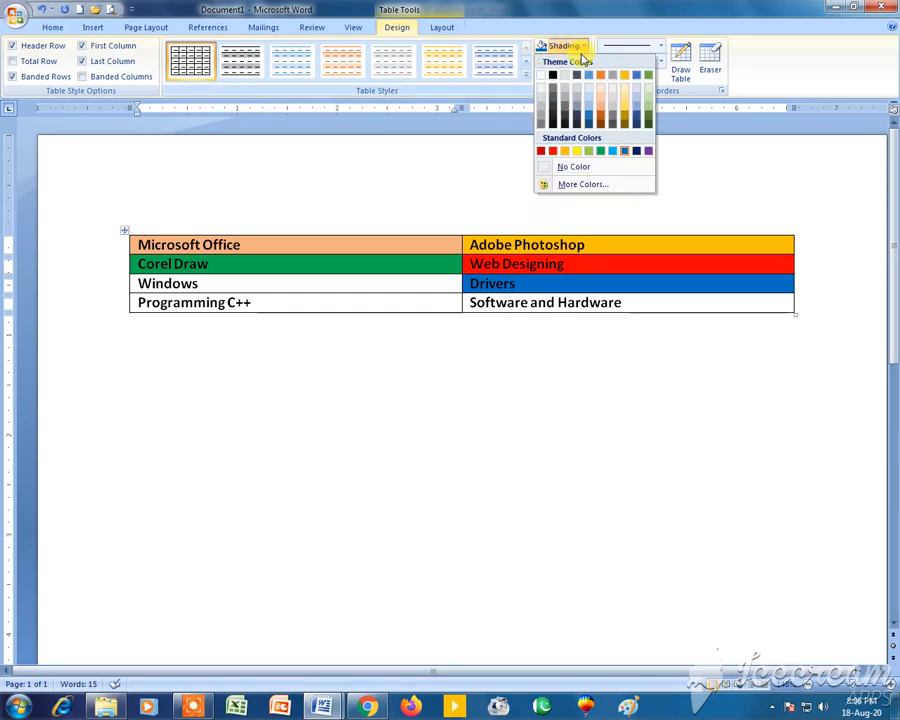
pyautogui.click(648, 151)
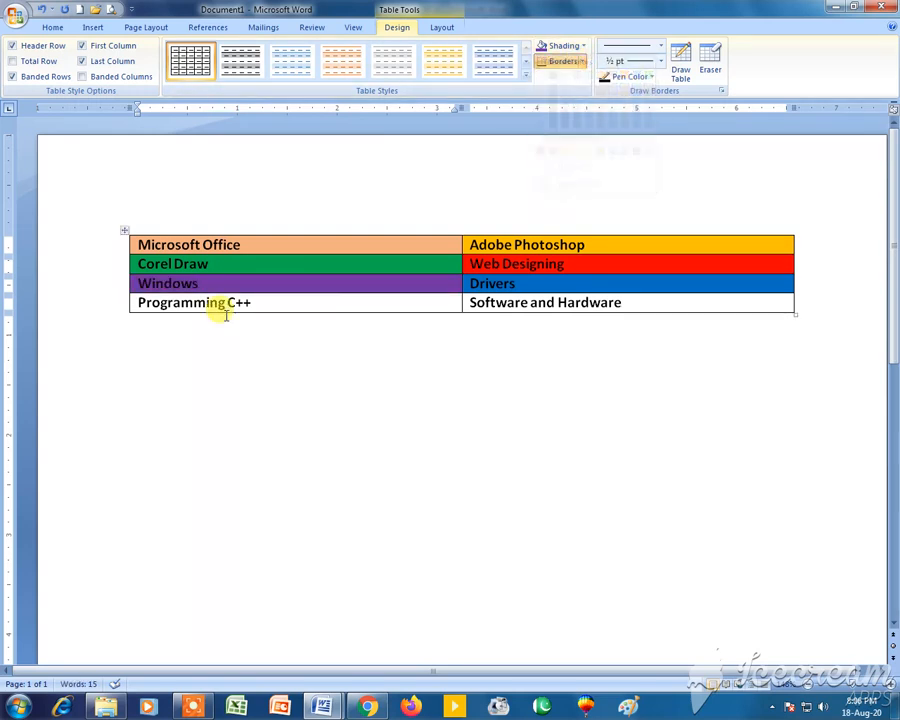
# Shade the whole table with standard yellow, clear the selection to view it, and select all the cells again.
pyautogui.click(121, 229)
pyautogui.click(552, 47)
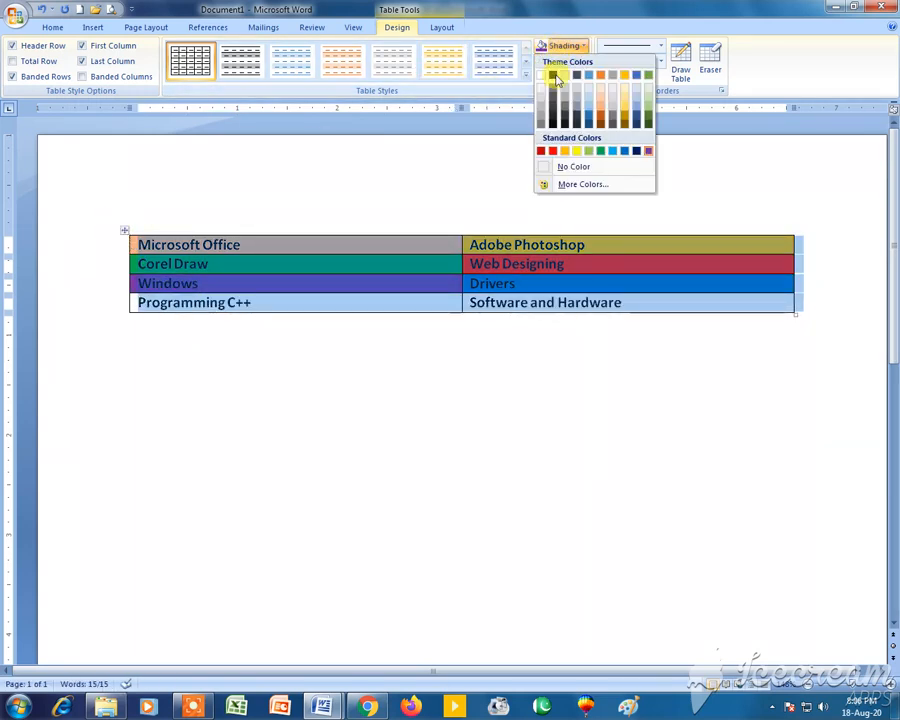
pyautogui.click(576, 151)
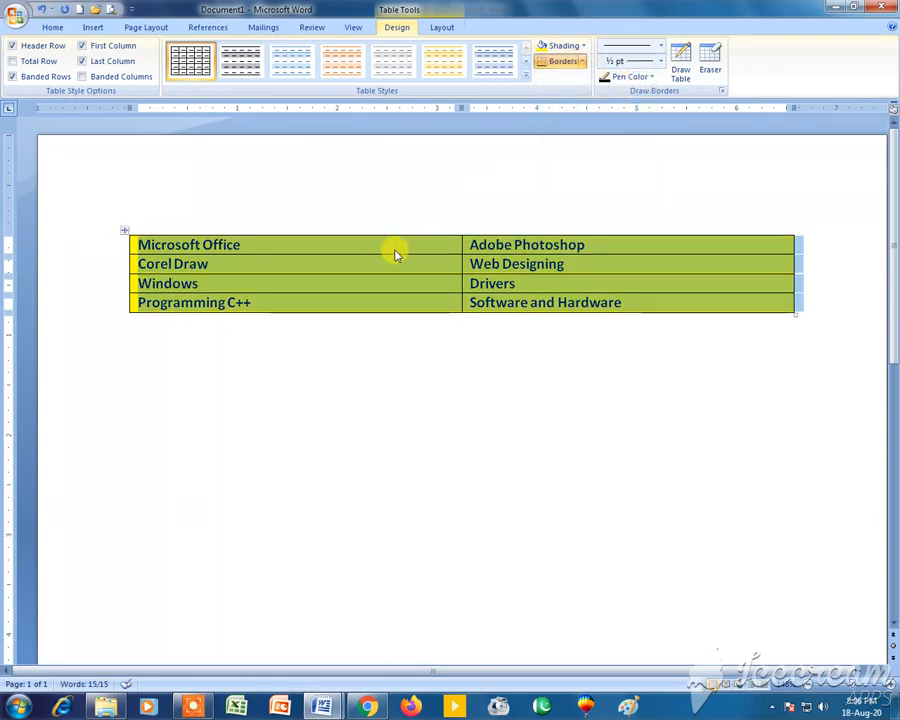
pyautogui.click(331, 249)
pyautogui.click(140, 243)
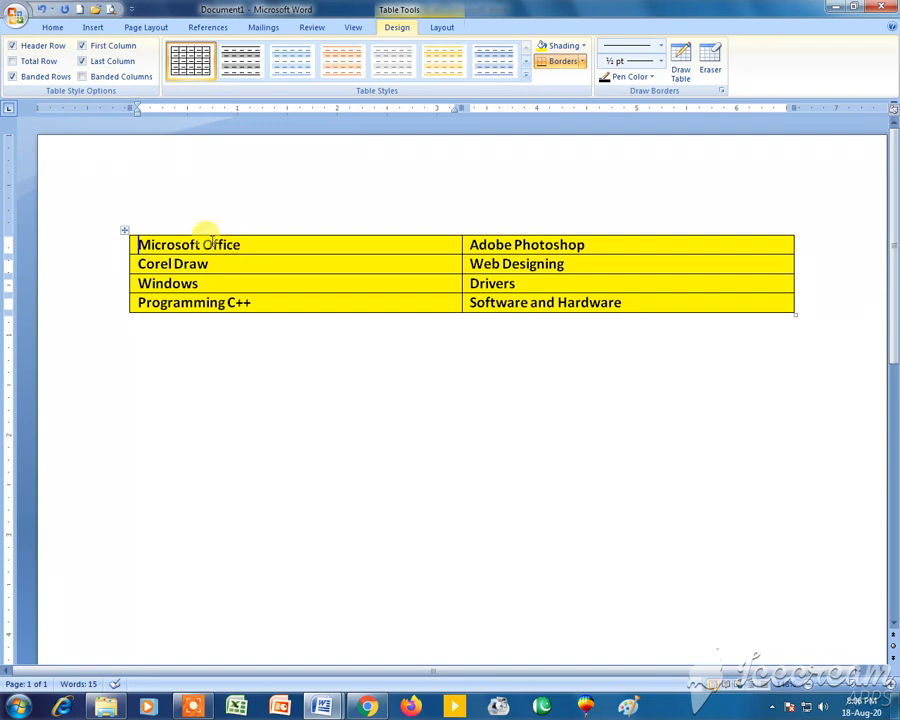
pyautogui.moveTo(212, 242); pyautogui.dragTo(468, 289)
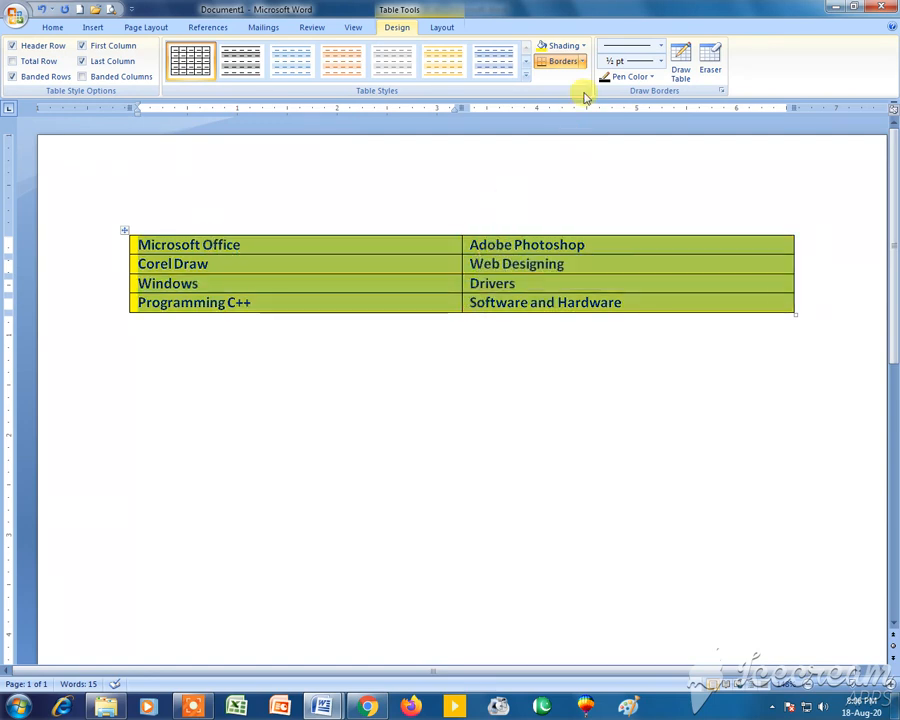
pyautogui.click(583, 46)
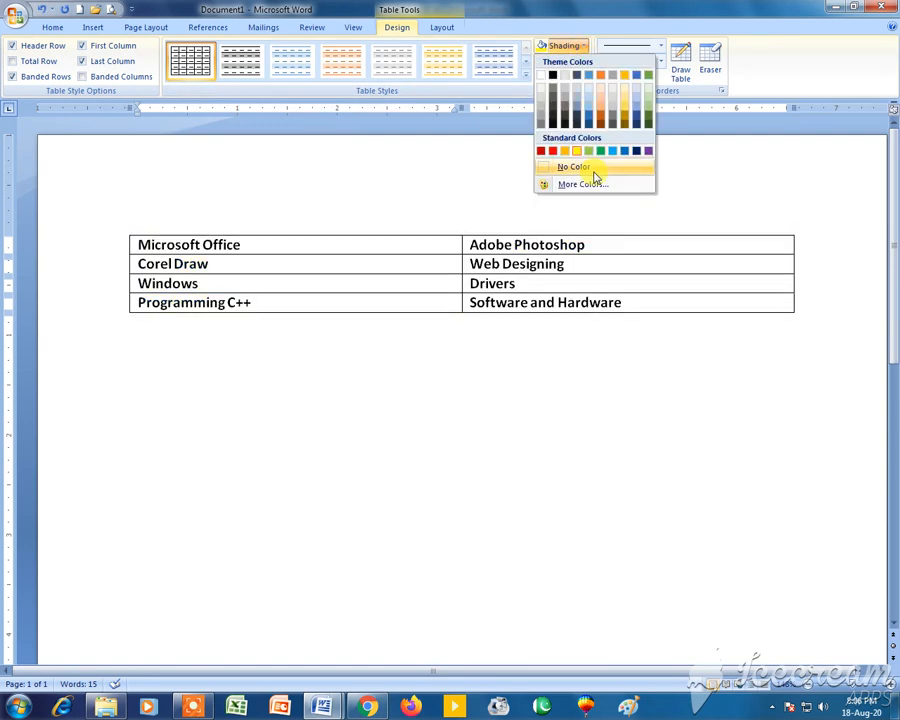
pyautogui.click(597, 186)
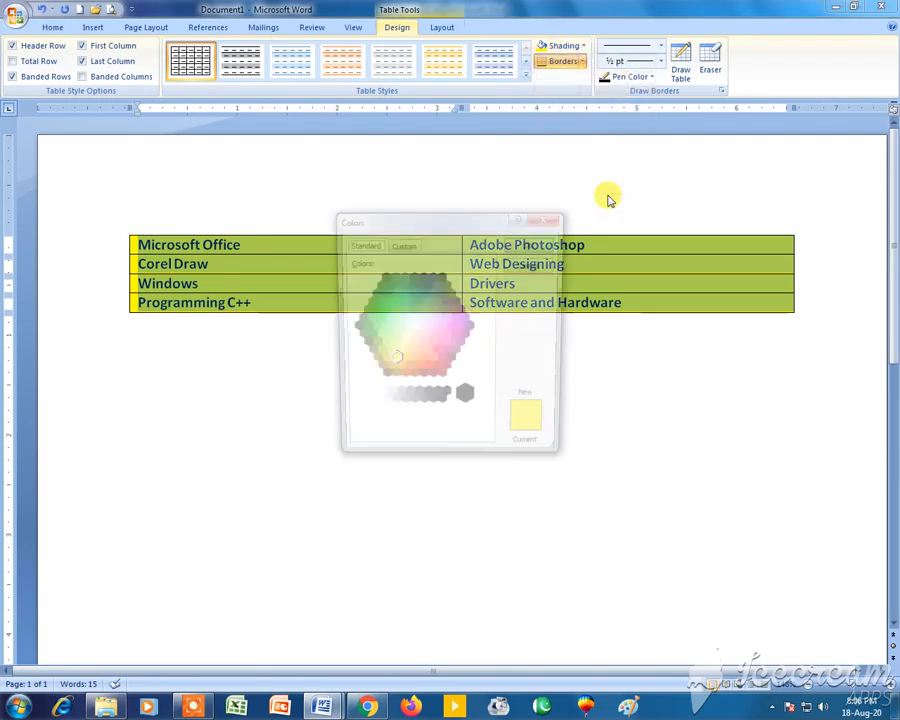
pyautogui.click(550, 216)
pyautogui.click(585, 46)
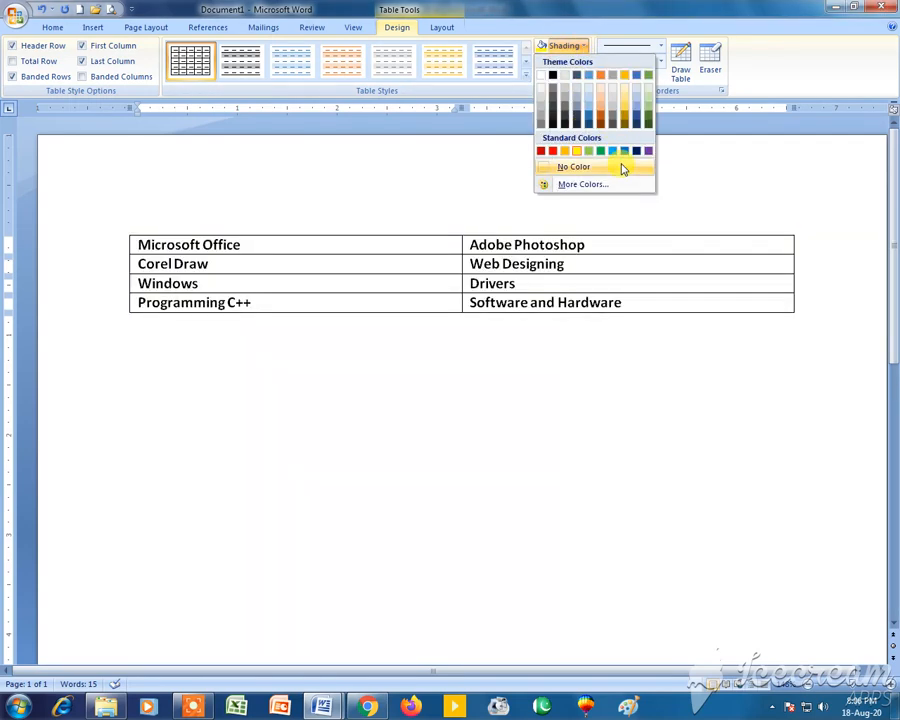
pyautogui.click(510, 153)
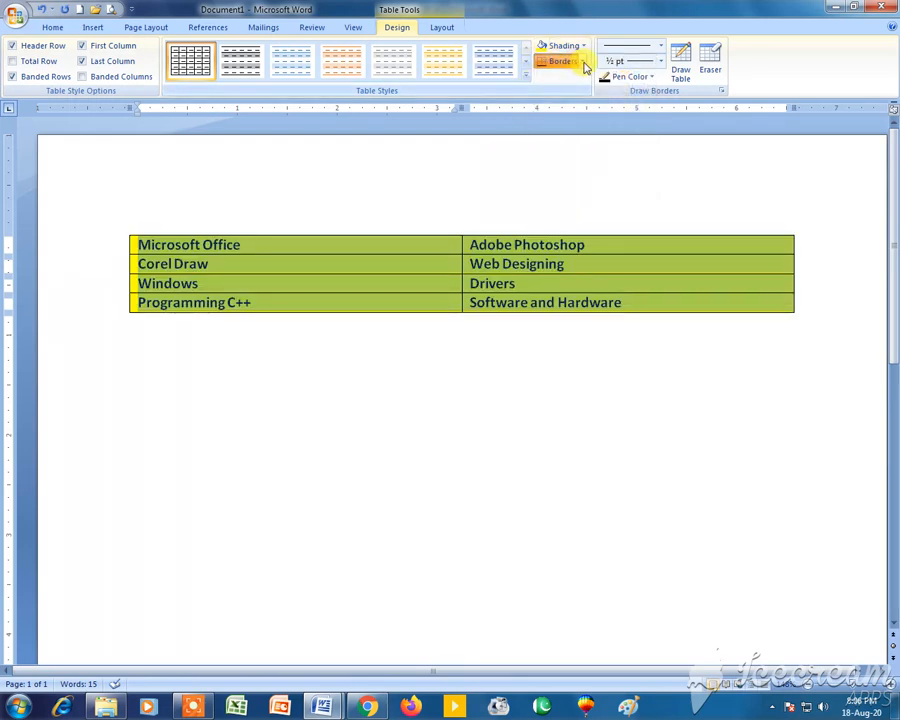
# Shade the selected table with a magenta from the standard color hexagon under More Colors.
pyautogui.click(583, 46)
pyautogui.click(582, 185)
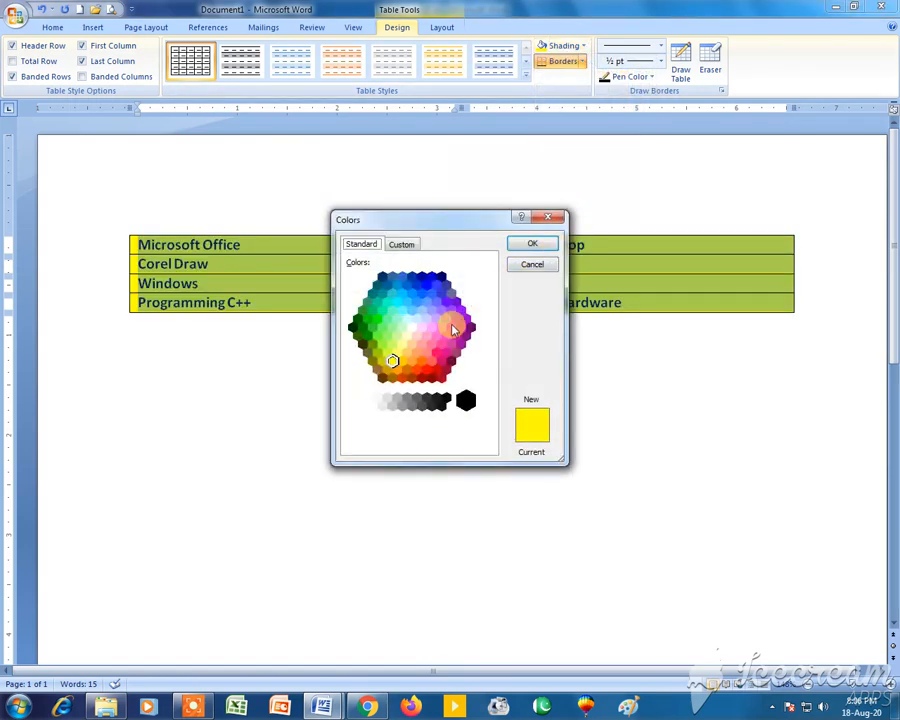
pyautogui.click(451, 328)
pyautogui.click(532, 245)
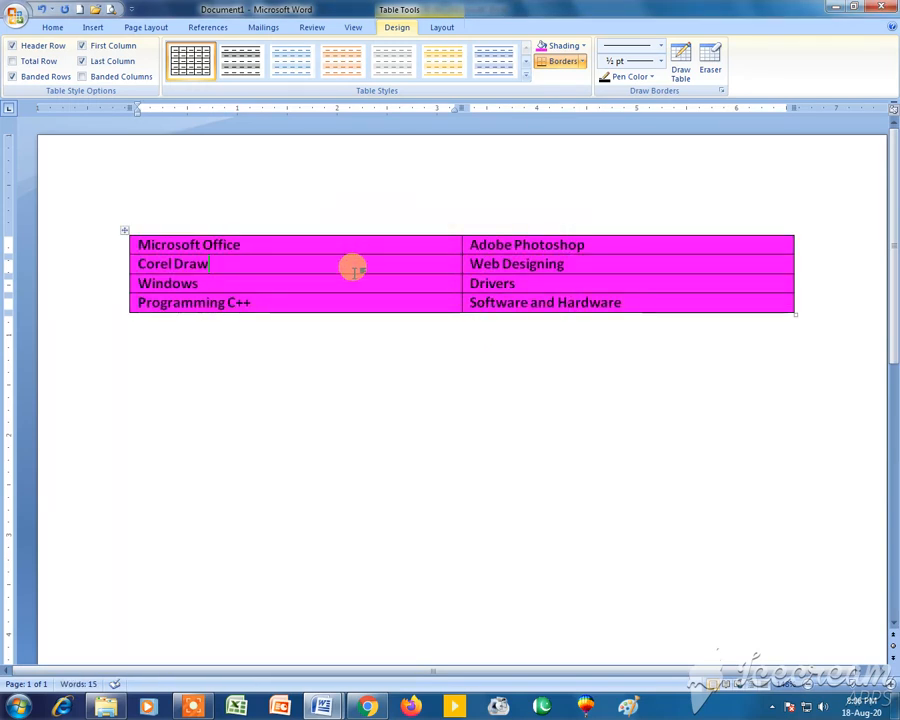
# Select the whole table and set its shading to No Color.
pyautogui.click(124, 230)
pyautogui.click(578, 49)
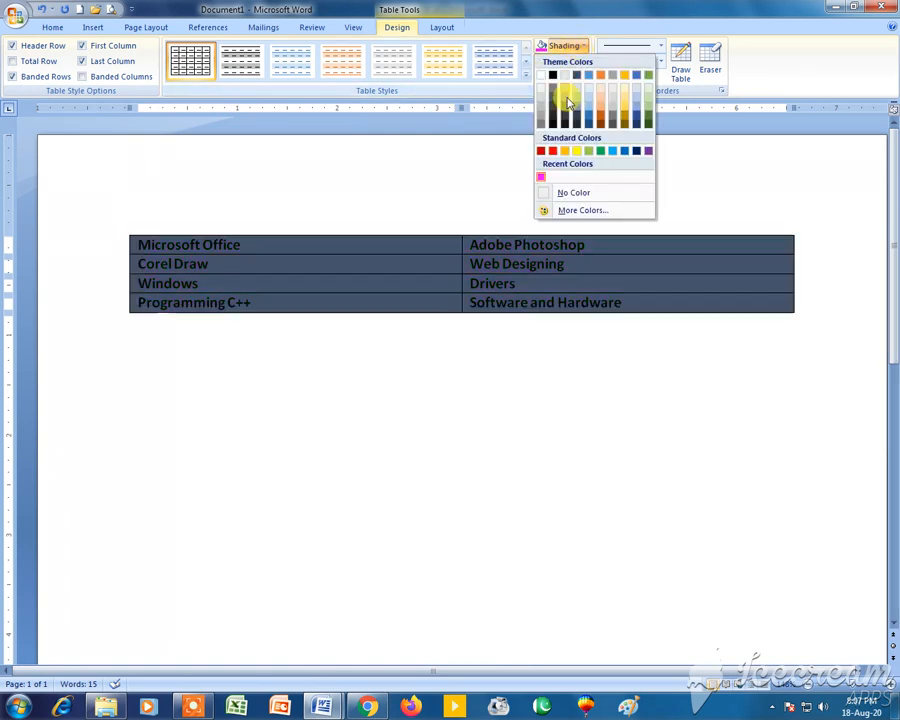
pyautogui.click(575, 191)
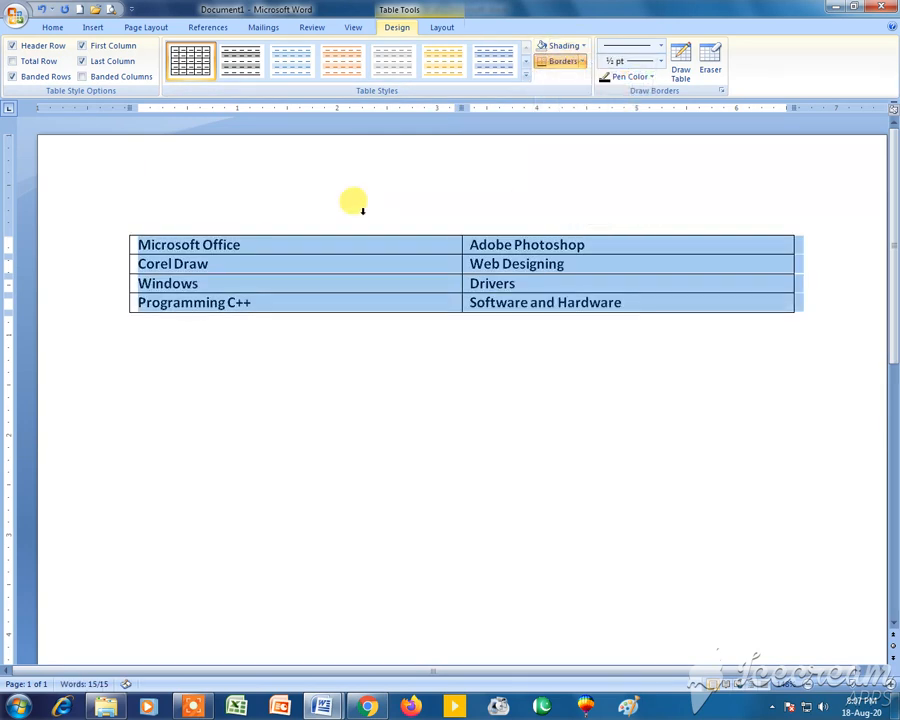
# Turn the selected table's bottom border off and back on.
pyautogui.click(585, 62)
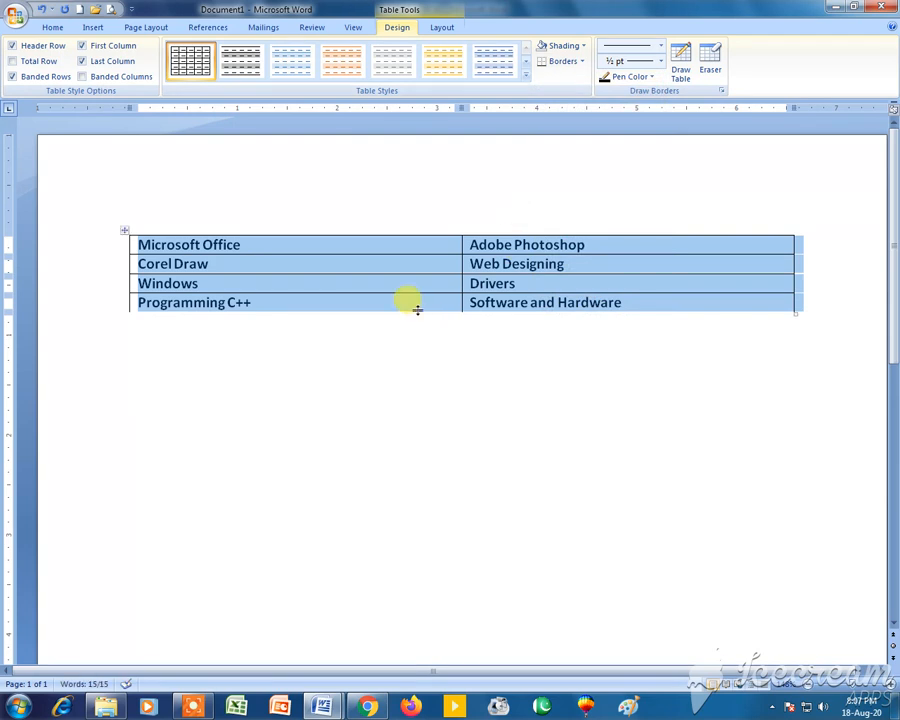
pyautogui.click(580, 48)
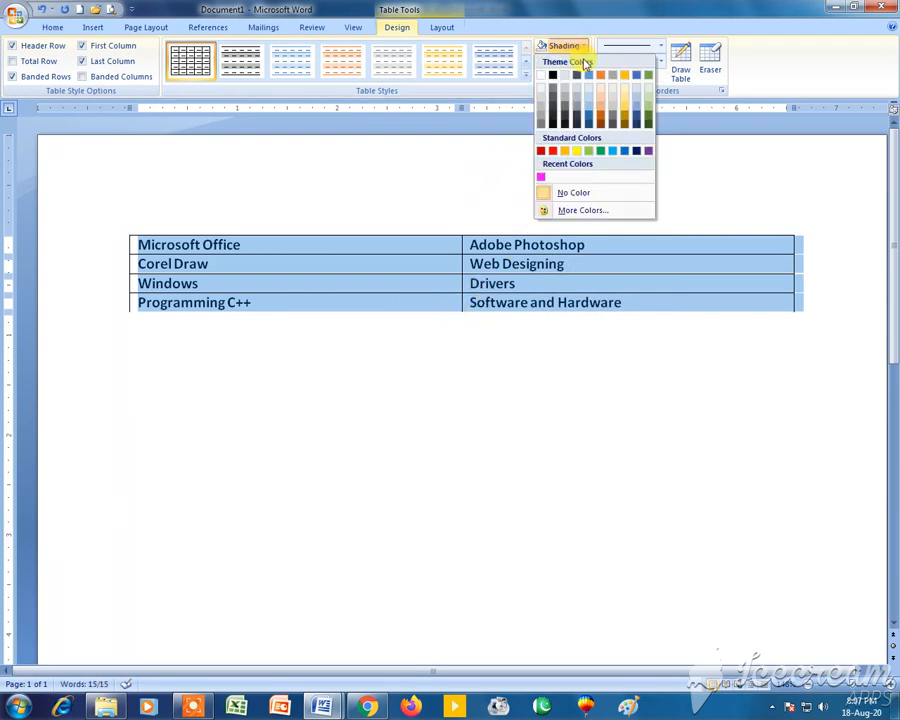
pyautogui.click(501, 147)
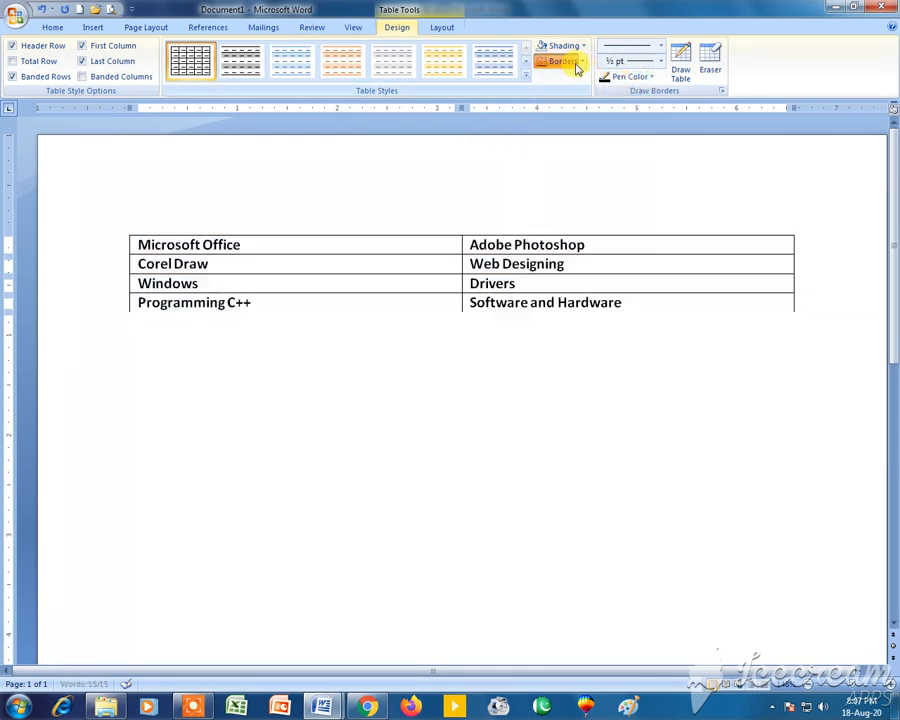
pyautogui.click(580, 62)
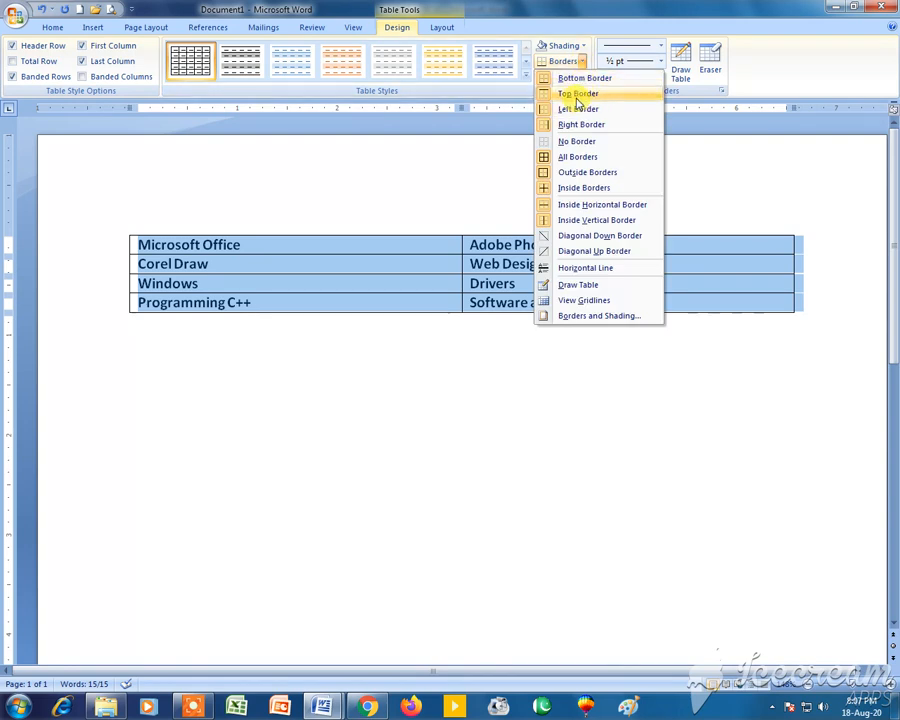
# Remove the table's top, left, right and bottom borders one by one, and clear the selection.
pyautogui.click(578, 93)
pyautogui.click(582, 62)
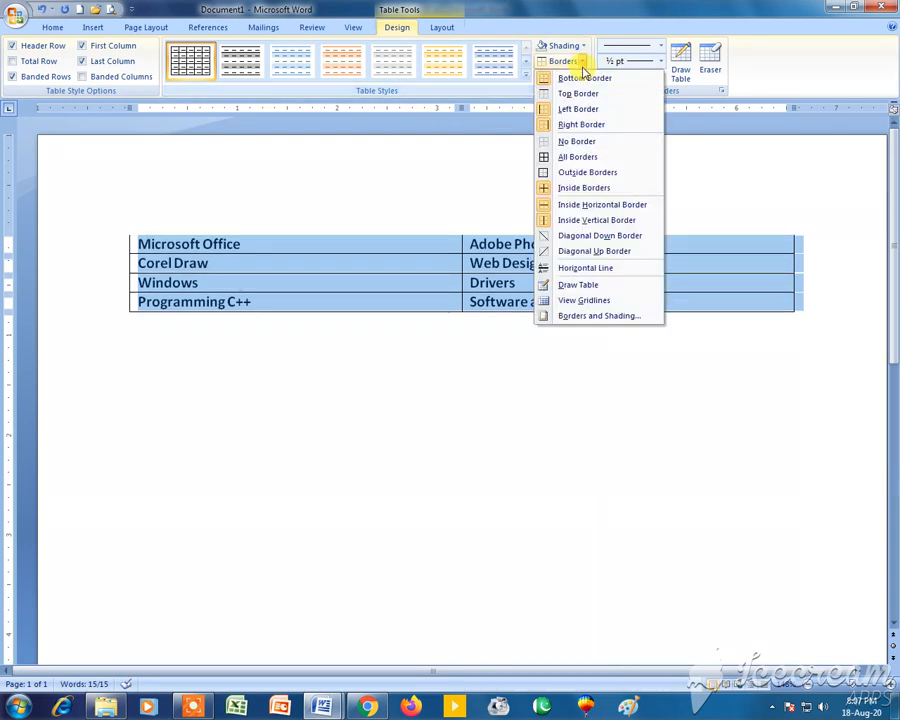
pyautogui.click(568, 108)
pyautogui.click(580, 62)
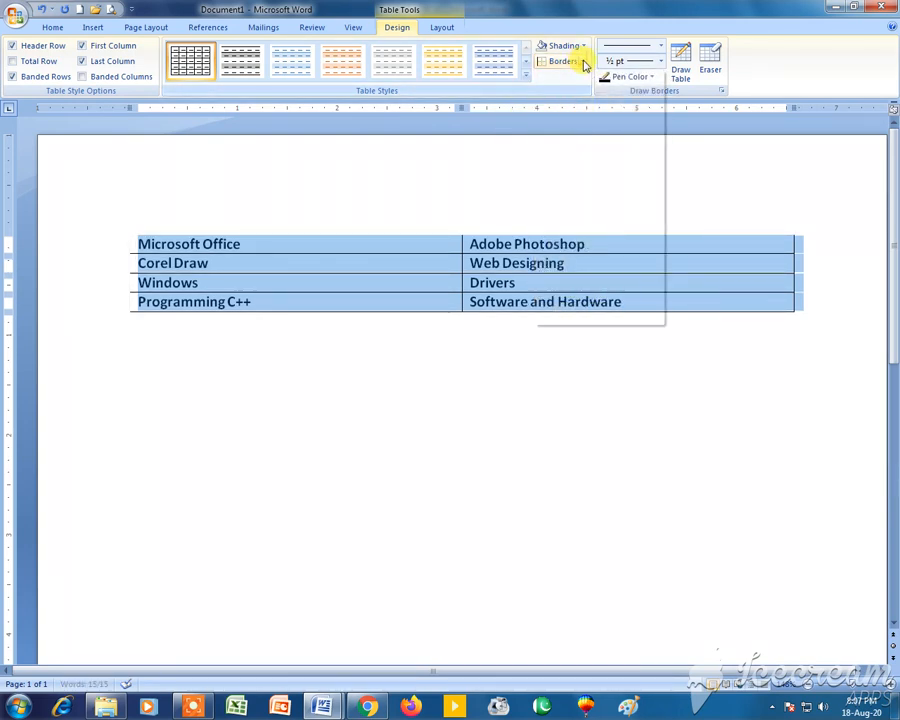
pyautogui.click(574, 92)
pyautogui.click(580, 62)
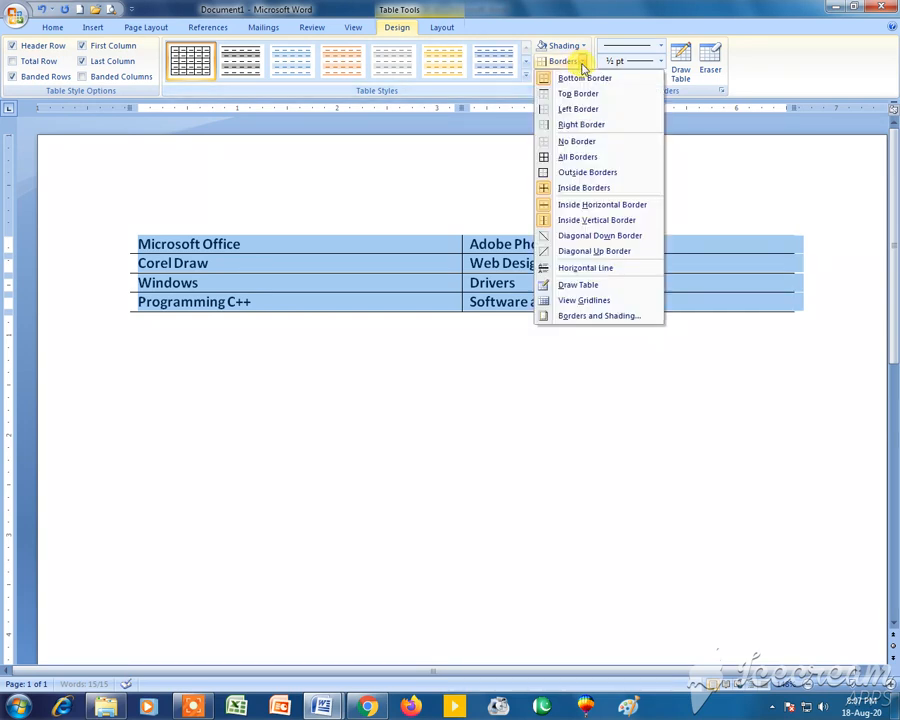
pyautogui.click(572, 76)
pyautogui.click(482, 337)
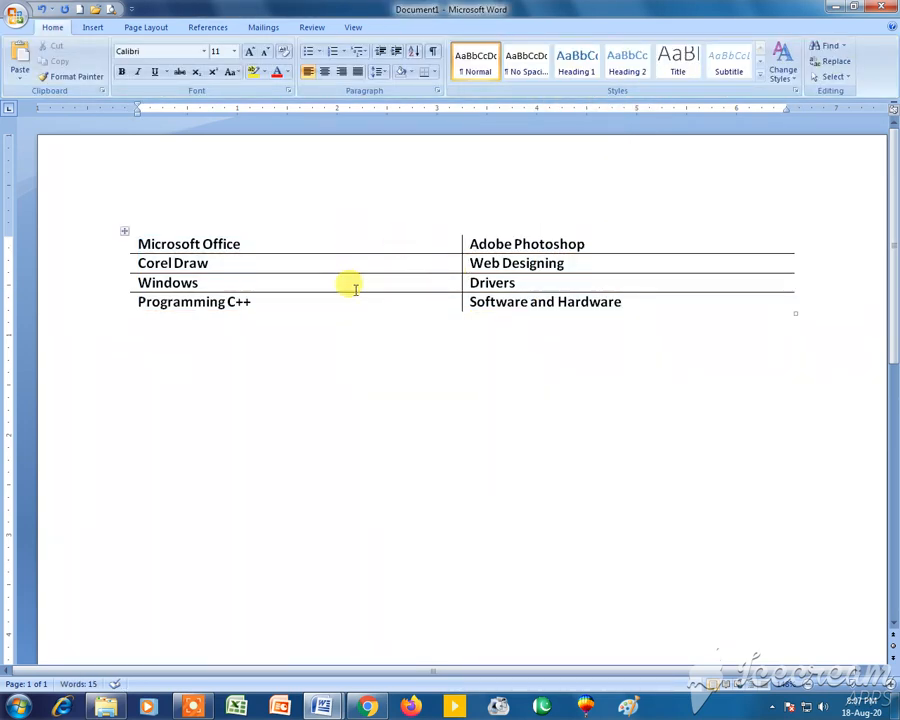
# Select the whole table, remove its inside borders, and apply All Borders to it.
pyautogui.click(124, 232)
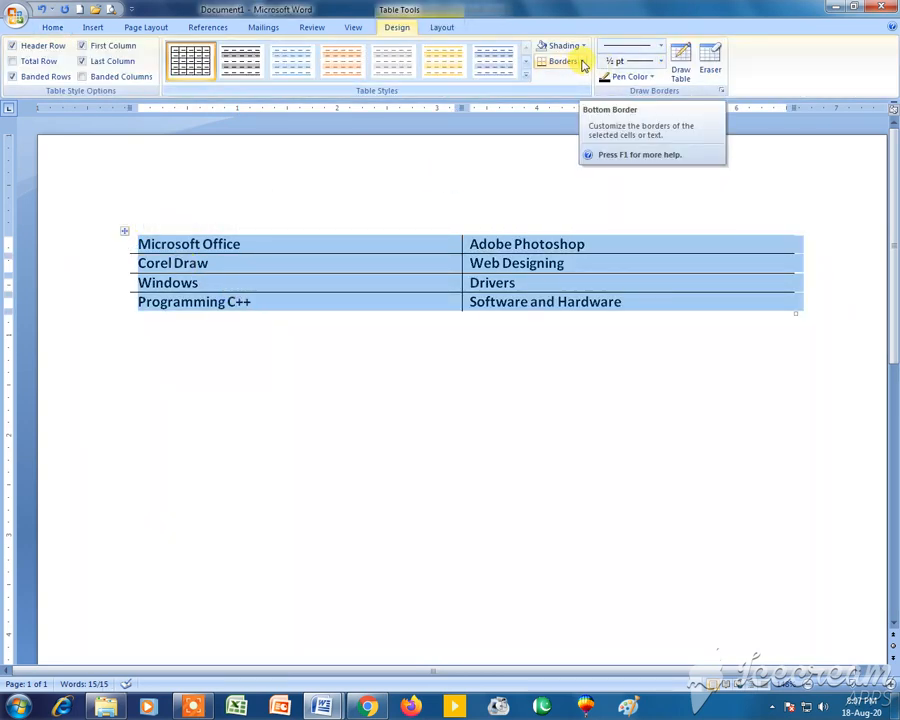
pyautogui.click(60, 27)
pyautogui.click(432, 72)
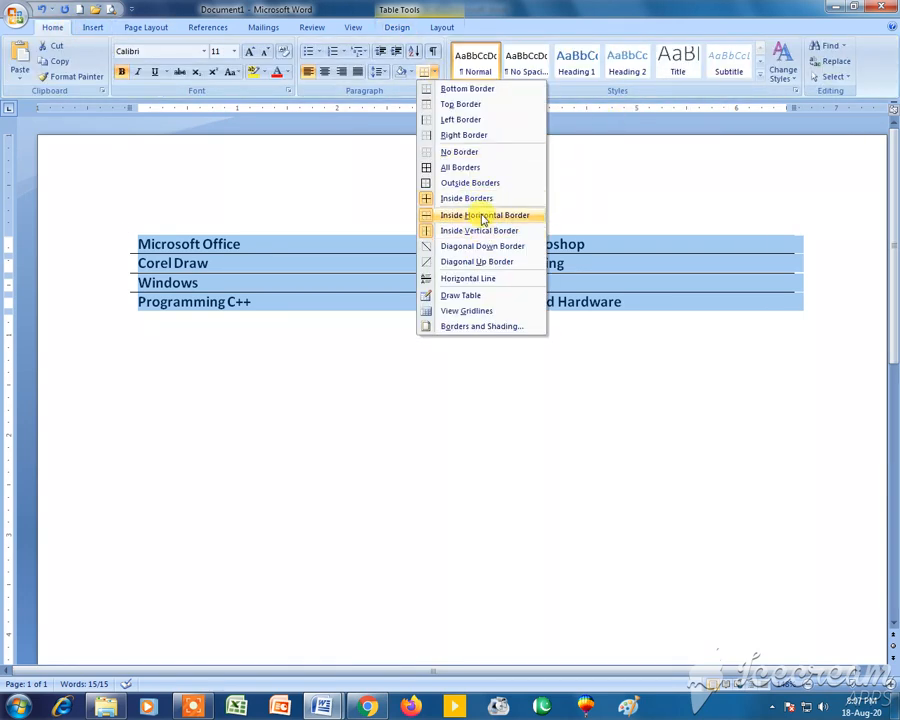
pyautogui.click(474, 200)
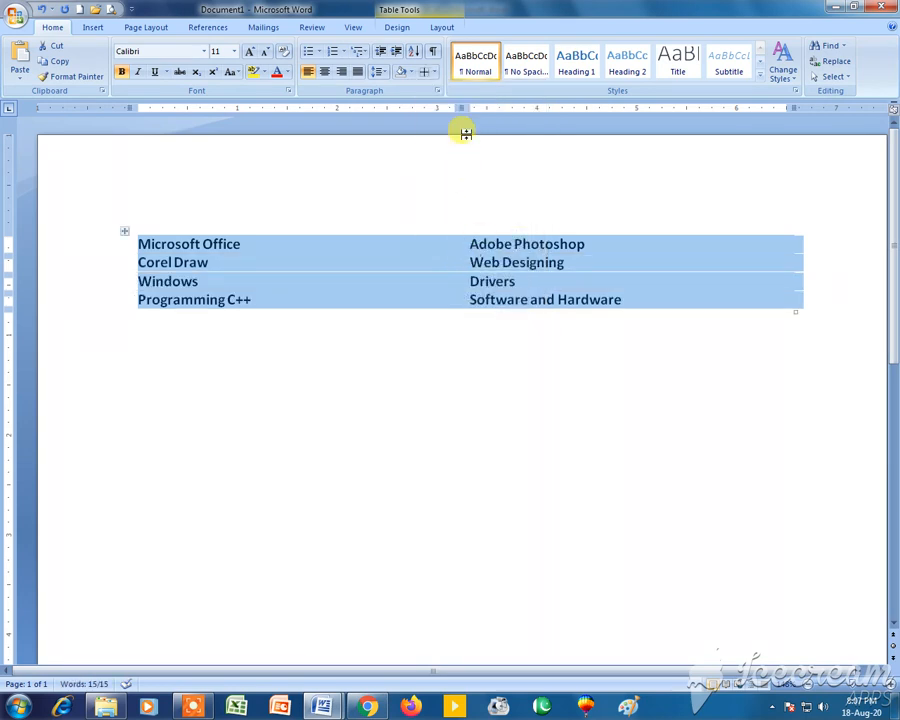
pyautogui.click(436, 72)
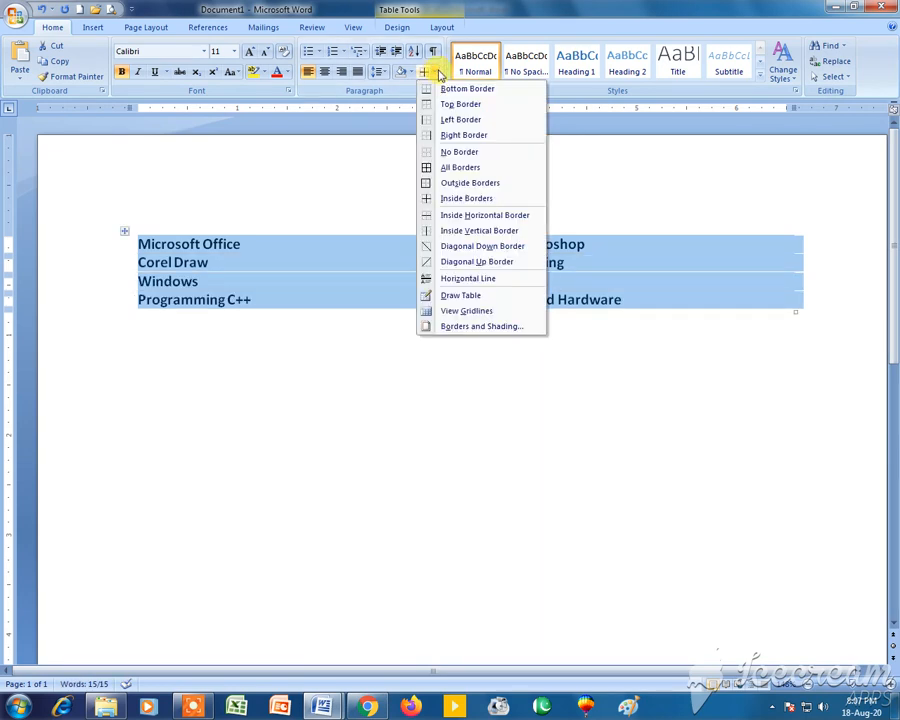
pyautogui.click(444, 167)
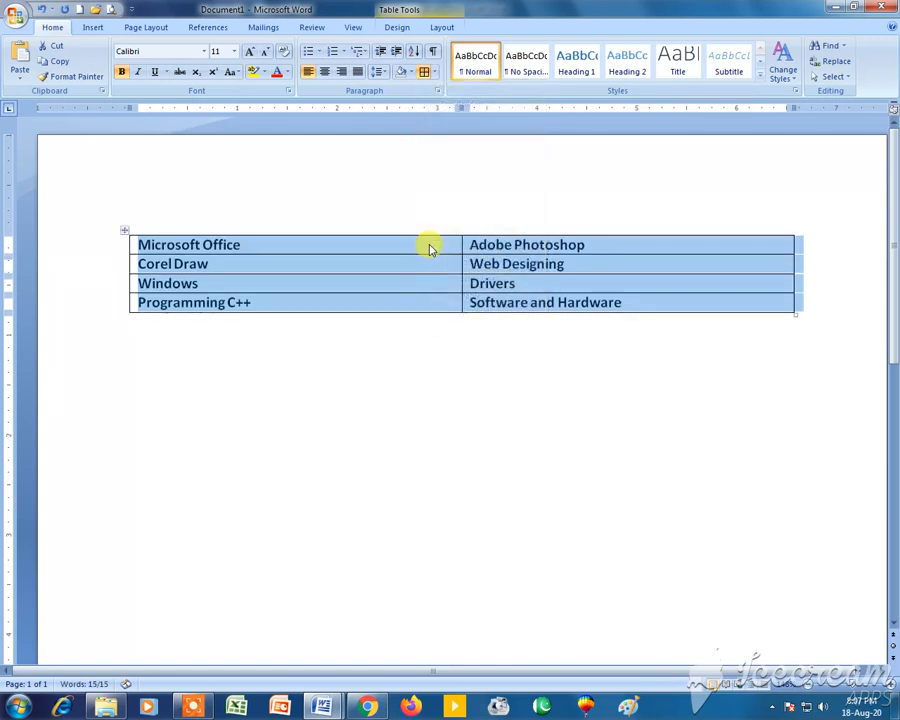
# Turn the table's inside horizontal borders off and back on.
pyautogui.click(434, 74)
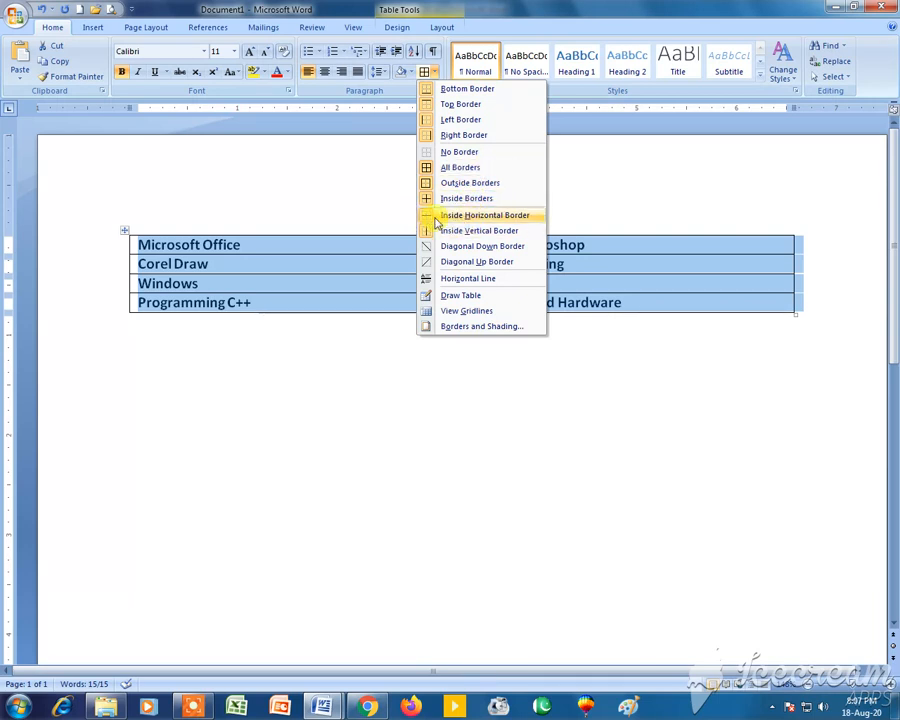
pyautogui.click(472, 218)
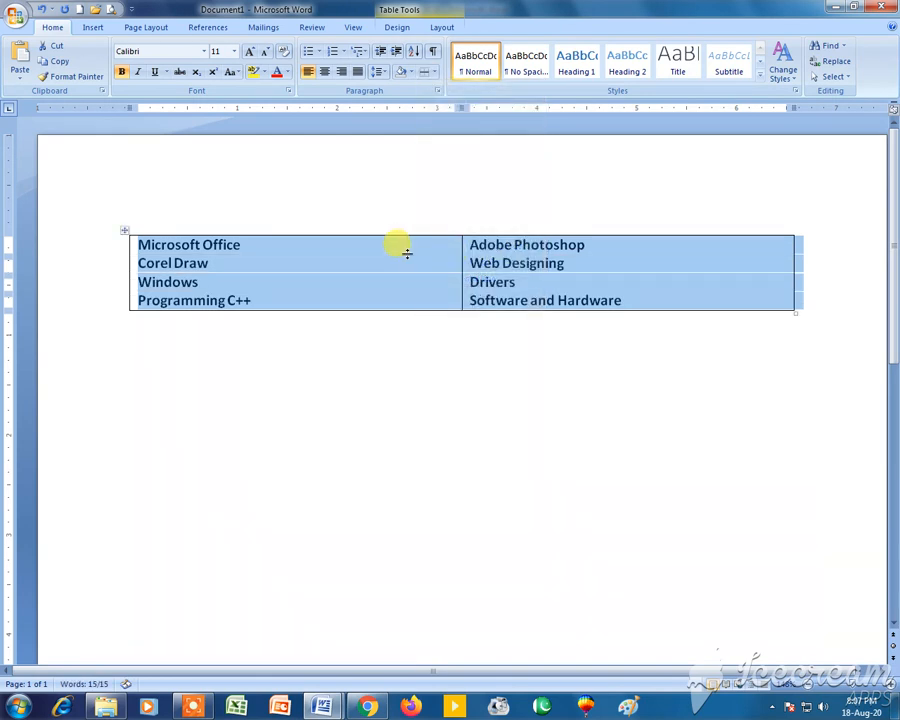
pyautogui.click(431, 72)
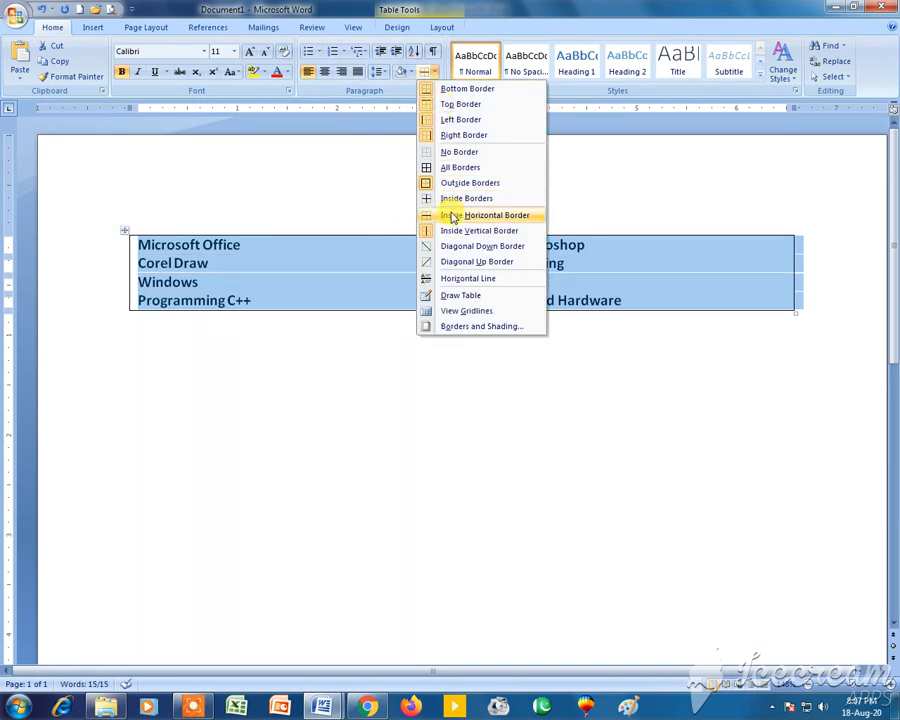
pyautogui.click(458, 213)
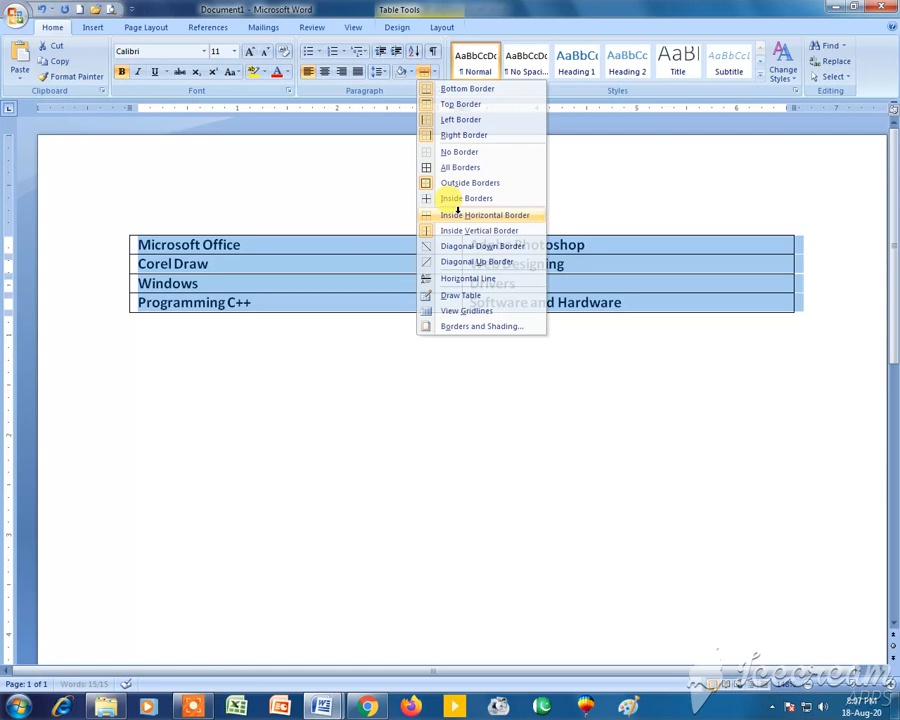
# Remove the inside vertical border between the table's two columns.
pyautogui.click(436, 75)
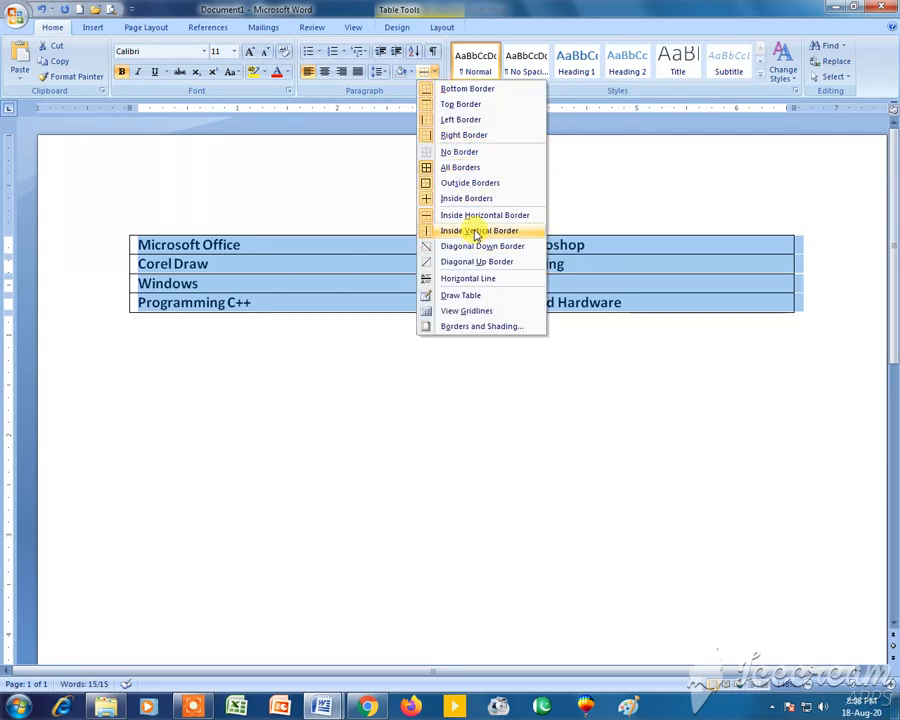
pyautogui.click(476, 233)
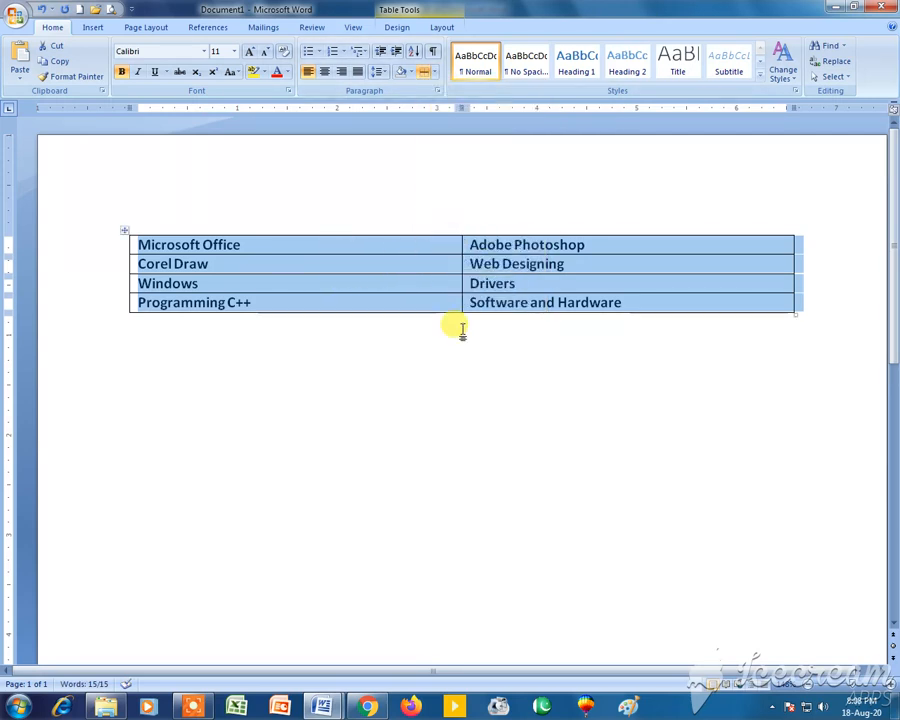
pyautogui.click(434, 73)
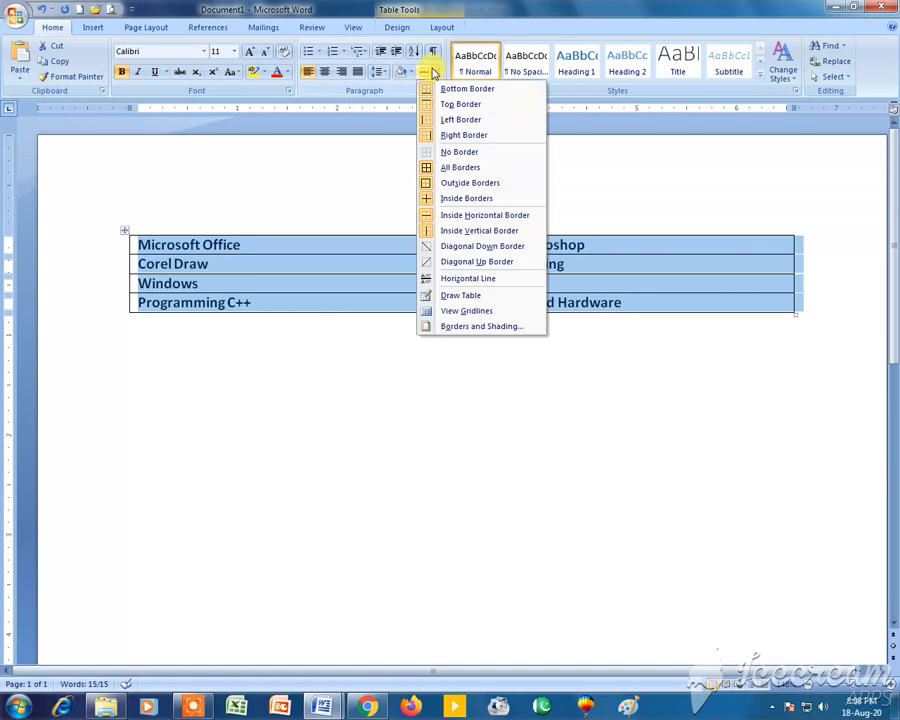
pyautogui.click(472, 232)
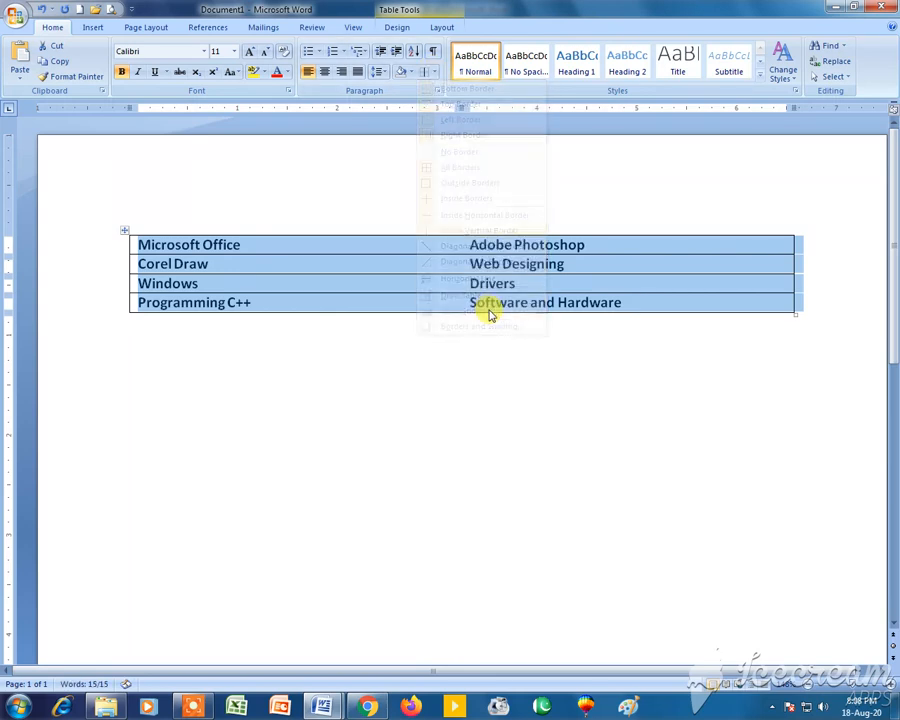
# Restore the inside vertical border between the columns, apply No Border to the whole table, and clear the selection.
pyautogui.click(434, 76)
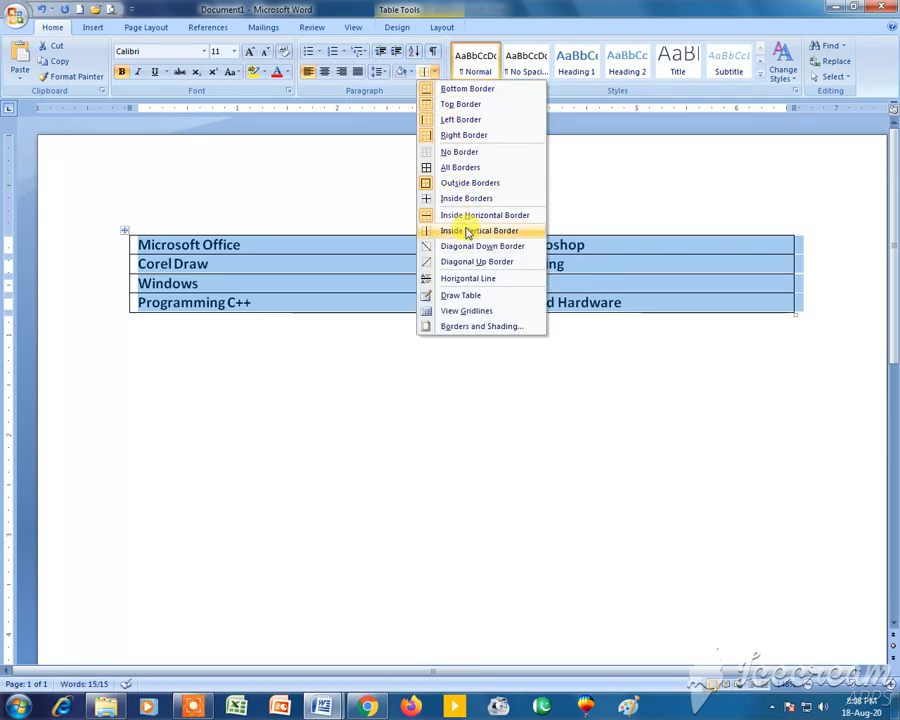
pyautogui.click(467, 232)
pyautogui.click(443, 27)
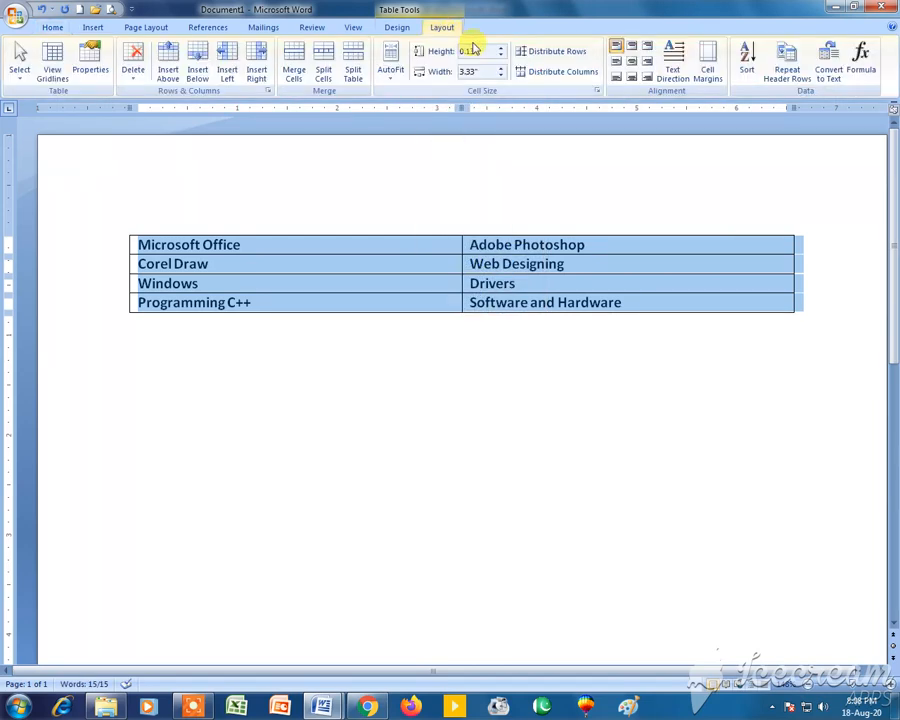
pyautogui.click(396, 27)
pyautogui.click(582, 62)
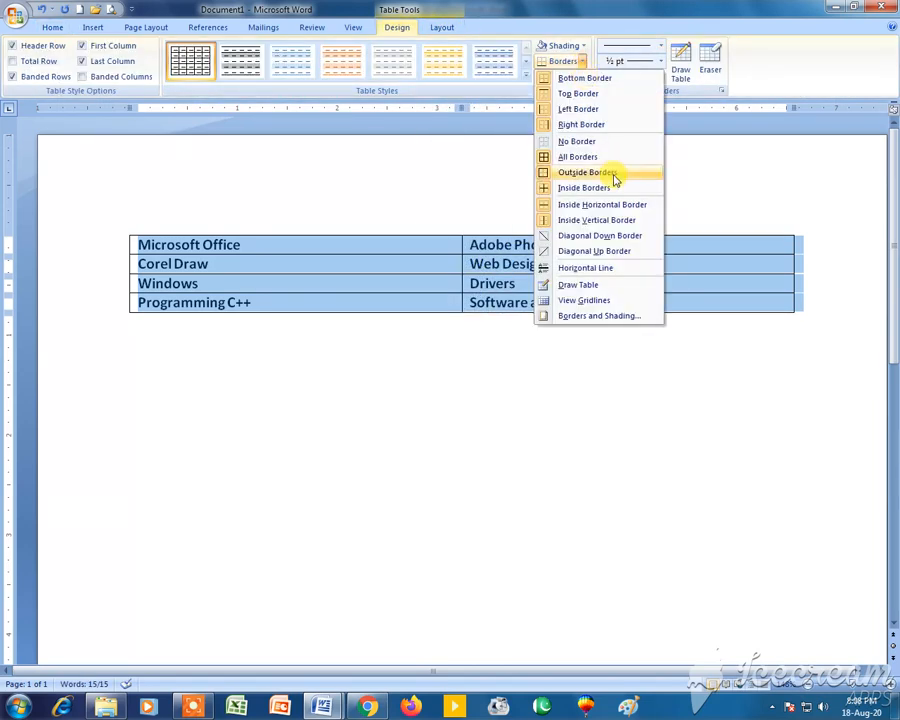
pyautogui.click(580, 141)
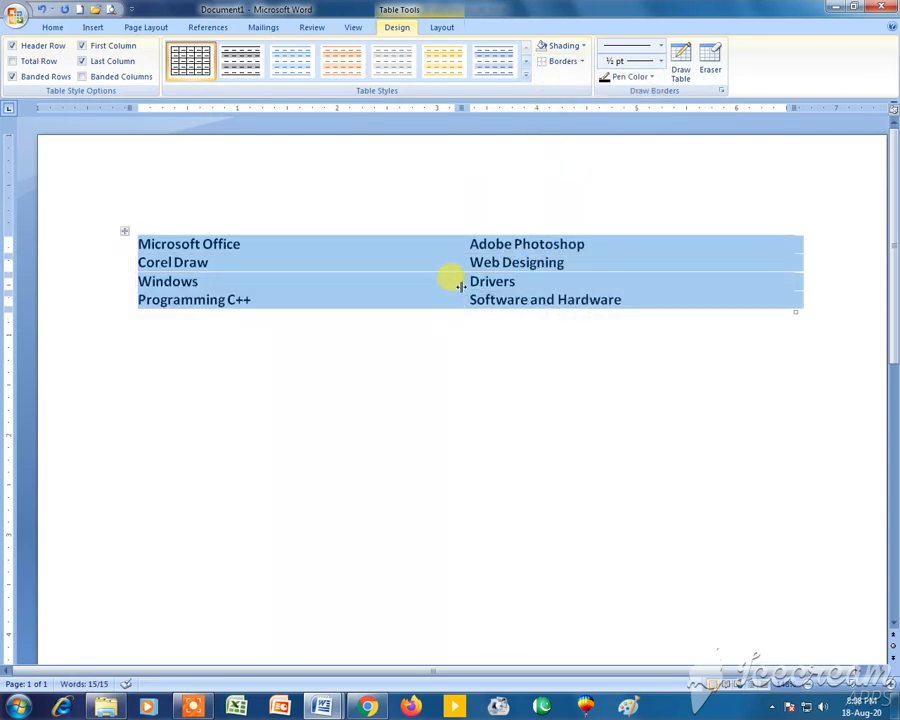
pyautogui.moveTo(353, 253); pyautogui.dragTo(353, 254)
pyautogui.click(338, 252)
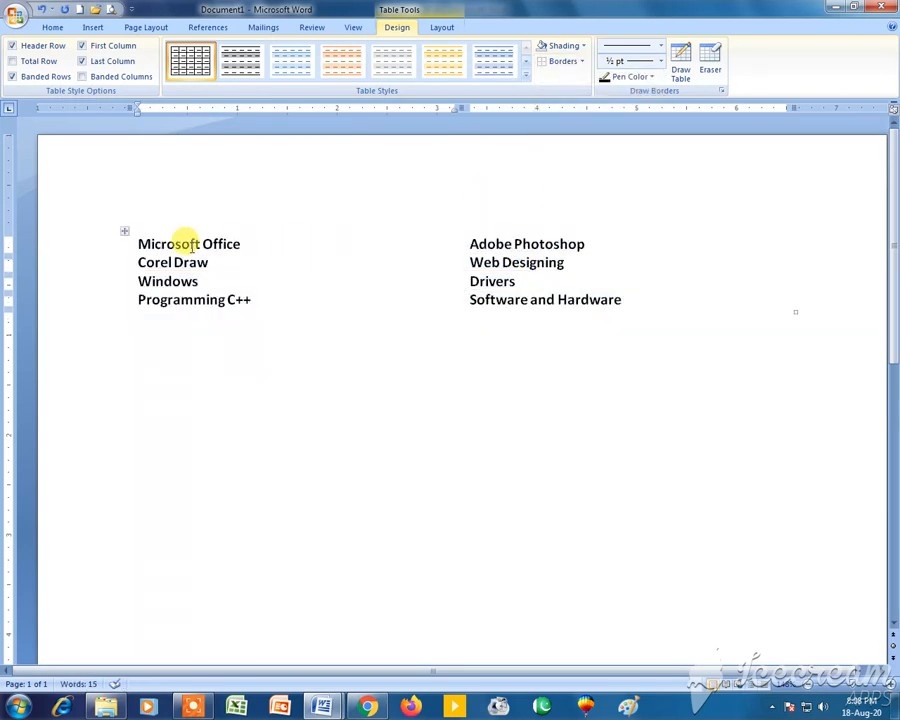
# Select the whole table and apply All Borders to it.
pyautogui.click(122, 232)
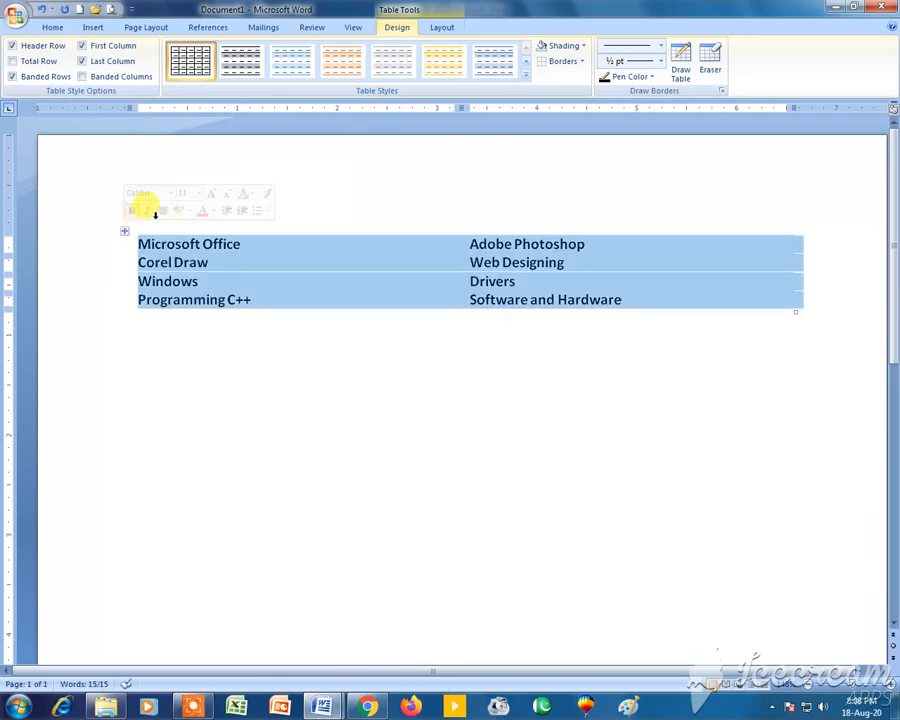
pyautogui.click(583, 61)
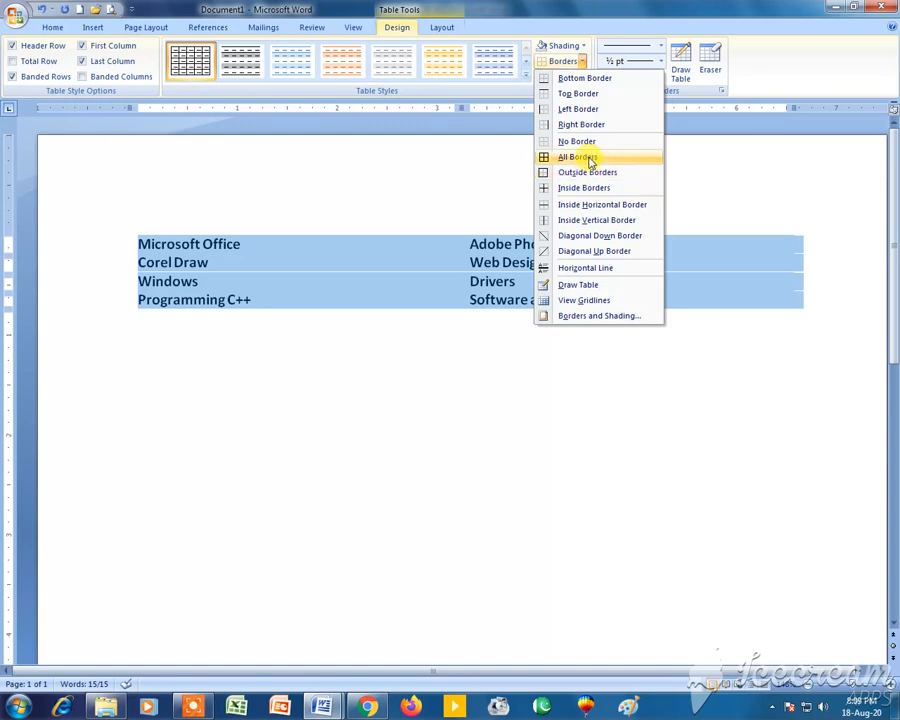
pyautogui.click(589, 159)
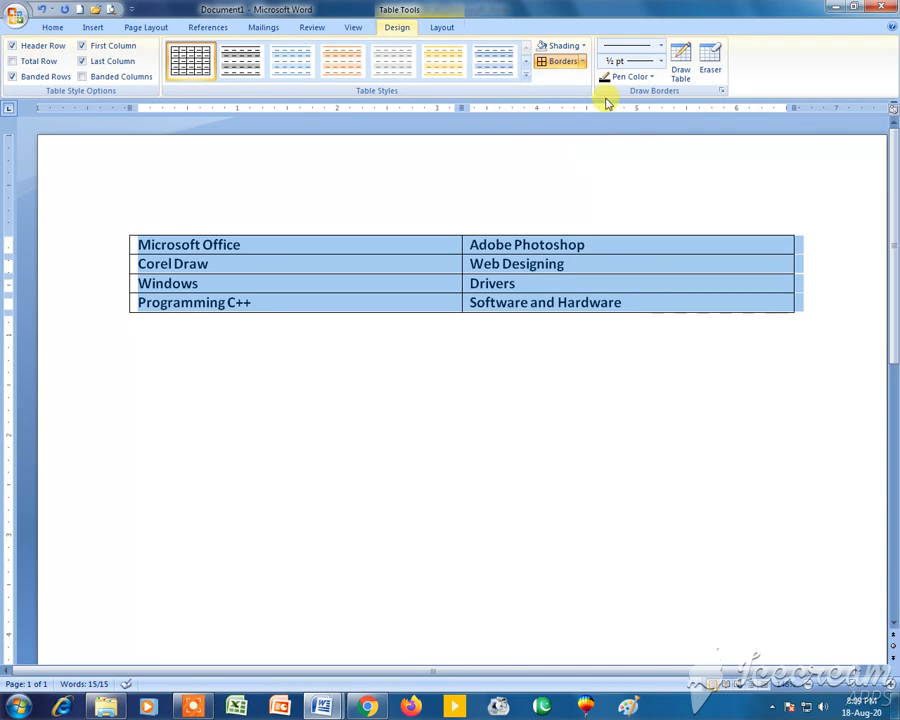
# Turn the Diagonal Down Border on and off again for all cells of the table.
pyautogui.click(583, 63)
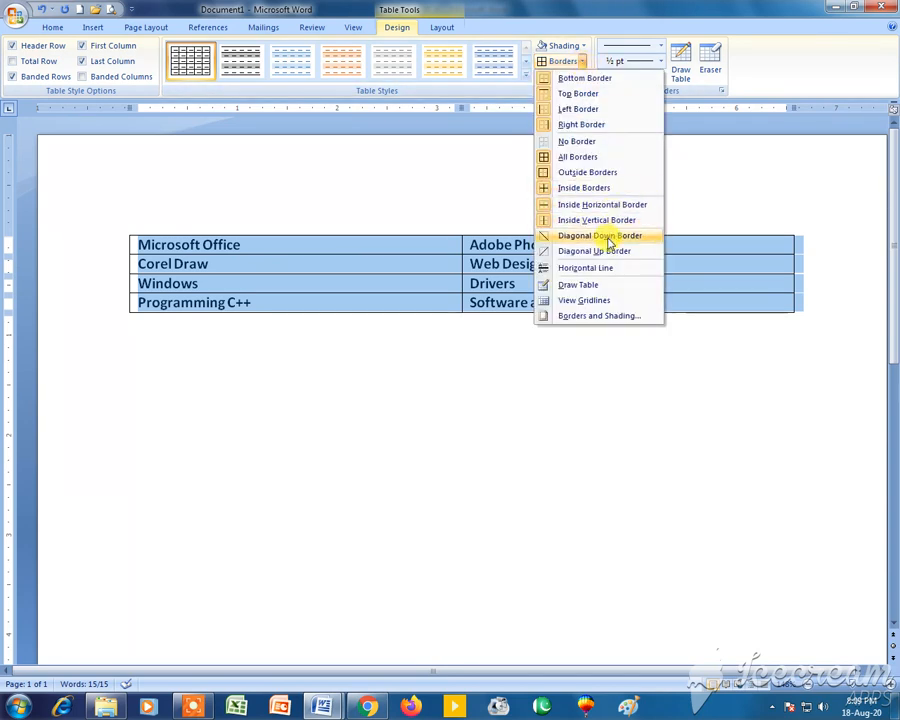
pyautogui.click(640, 237)
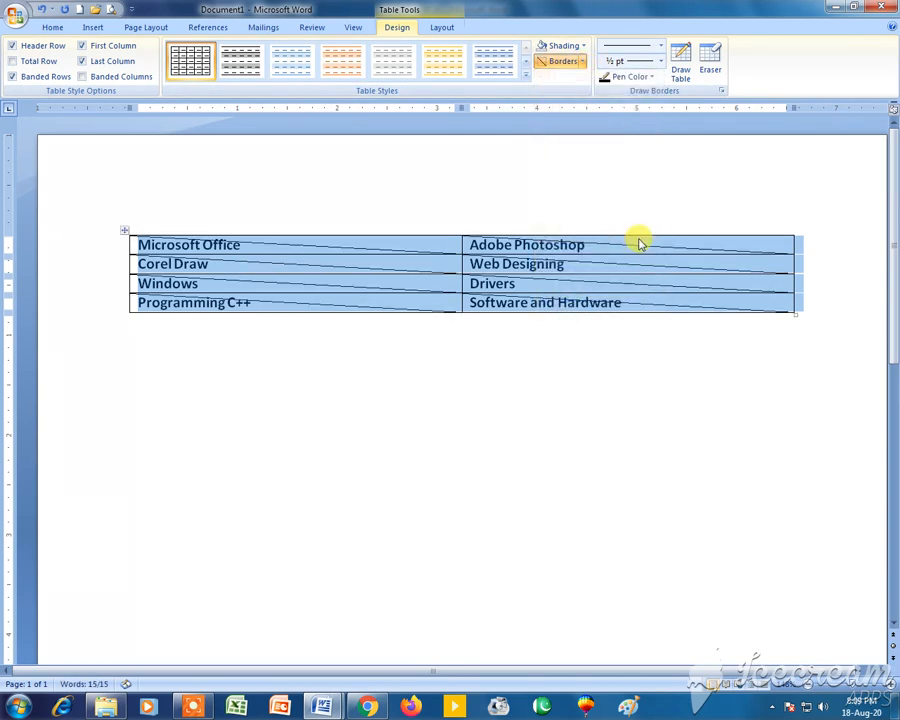
pyautogui.click(582, 63)
pyautogui.click(599, 237)
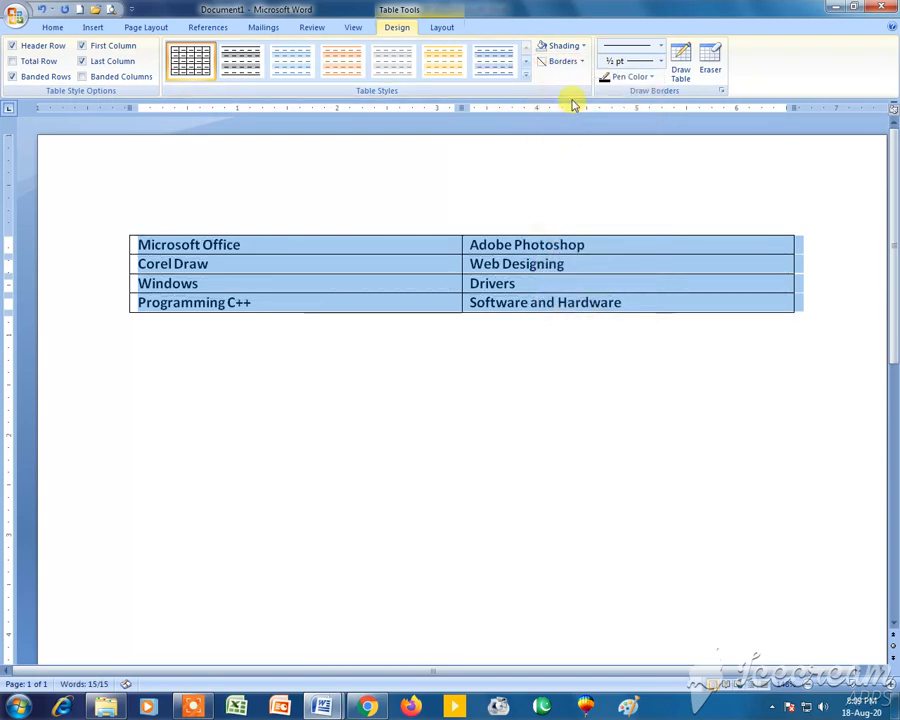
pyautogui.click(582, 63)
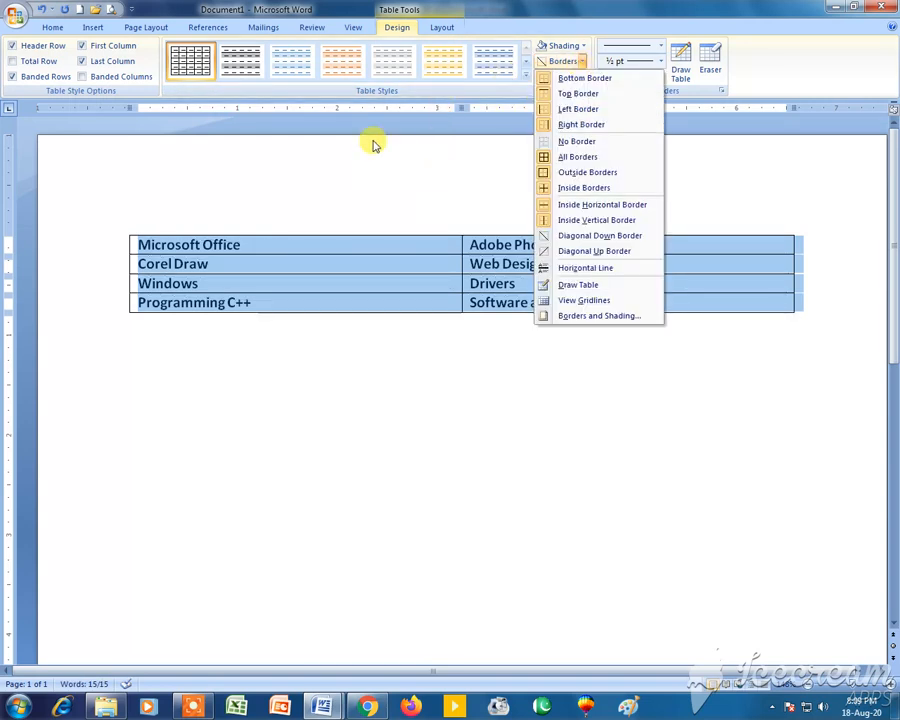
pyautogui.click(258, 106)
pyautogui.click(52, 27)
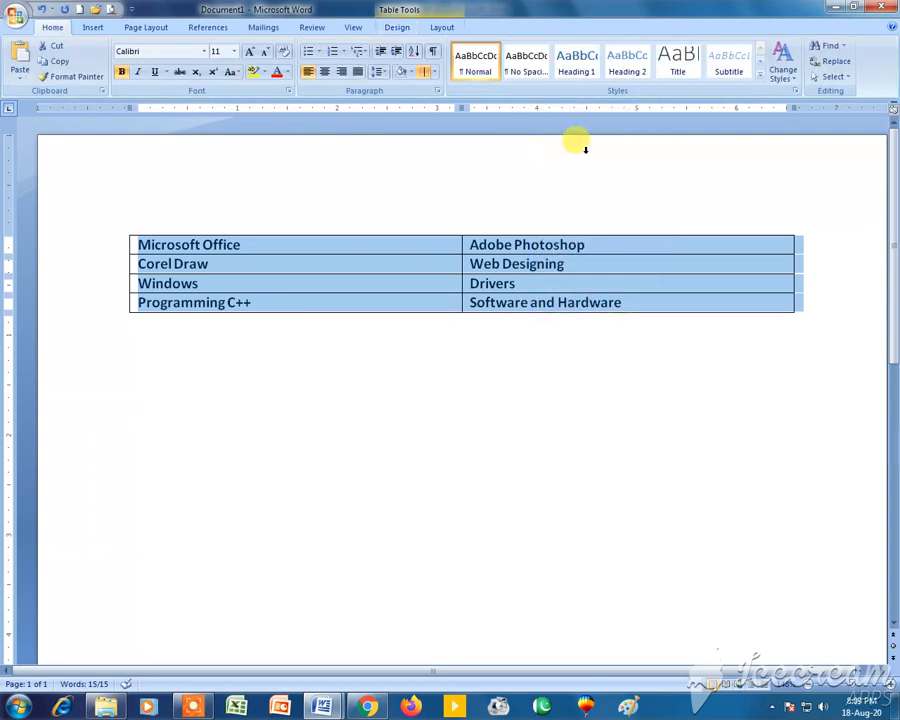
pyautogui.click(430, 71)
pyautogui.click(462, 296)
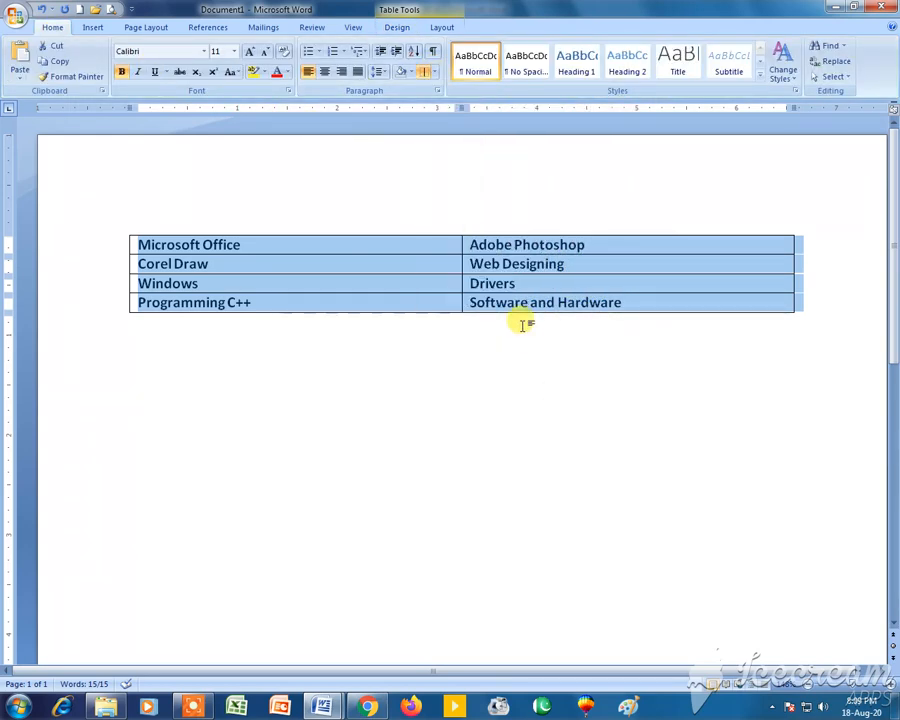
pyautogui.click(433, 75)
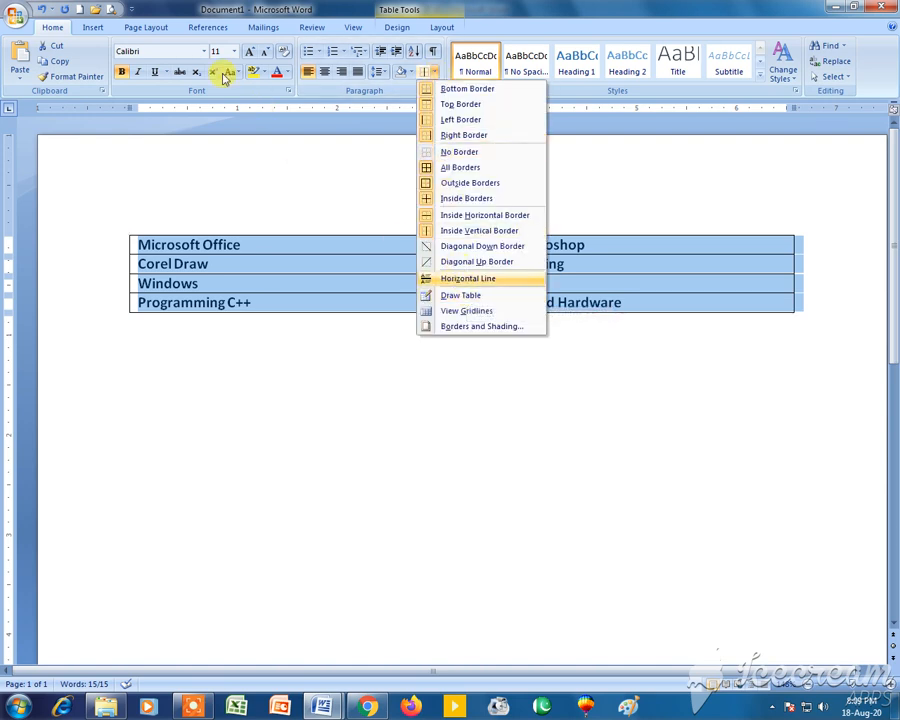
pyautogui.click(95, 27)
pyautogui.click(116, 62)
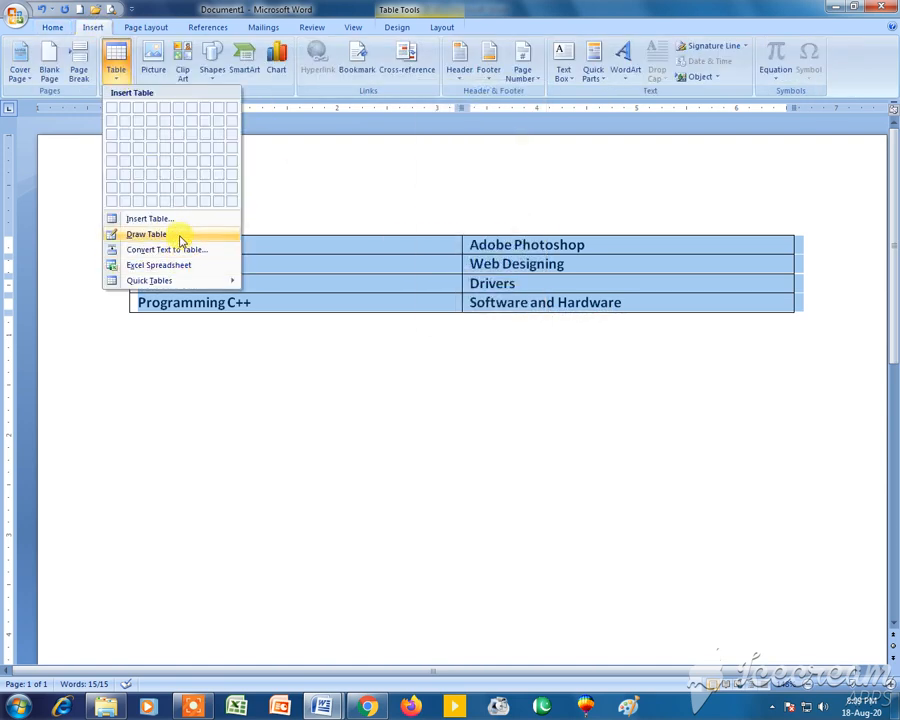
pyautogui.click(375, 262)
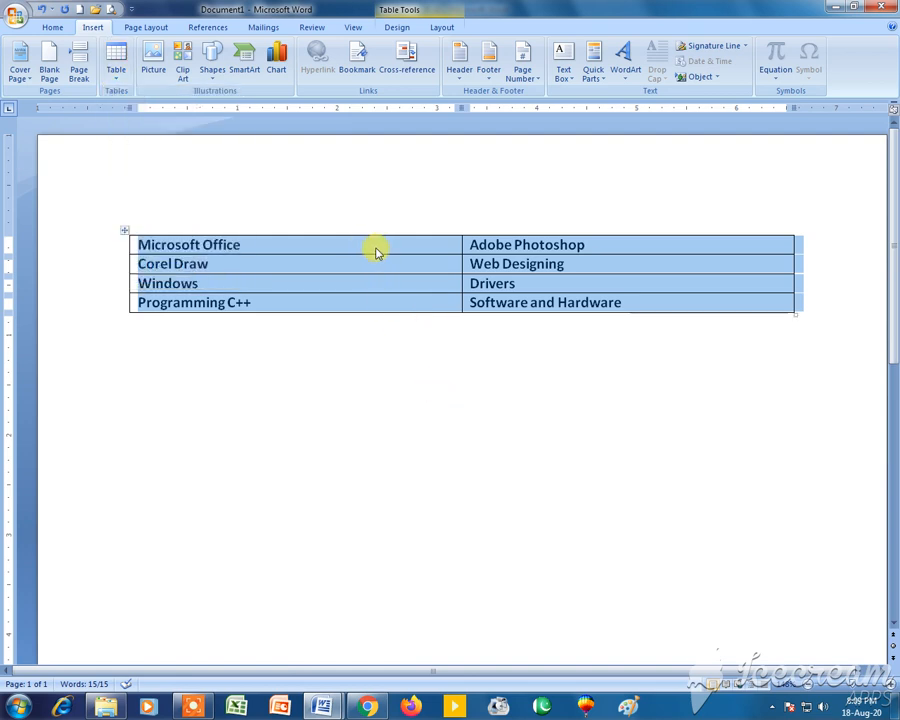
pyautogui.click(307, 248)
pyautogui.click(124, 231)
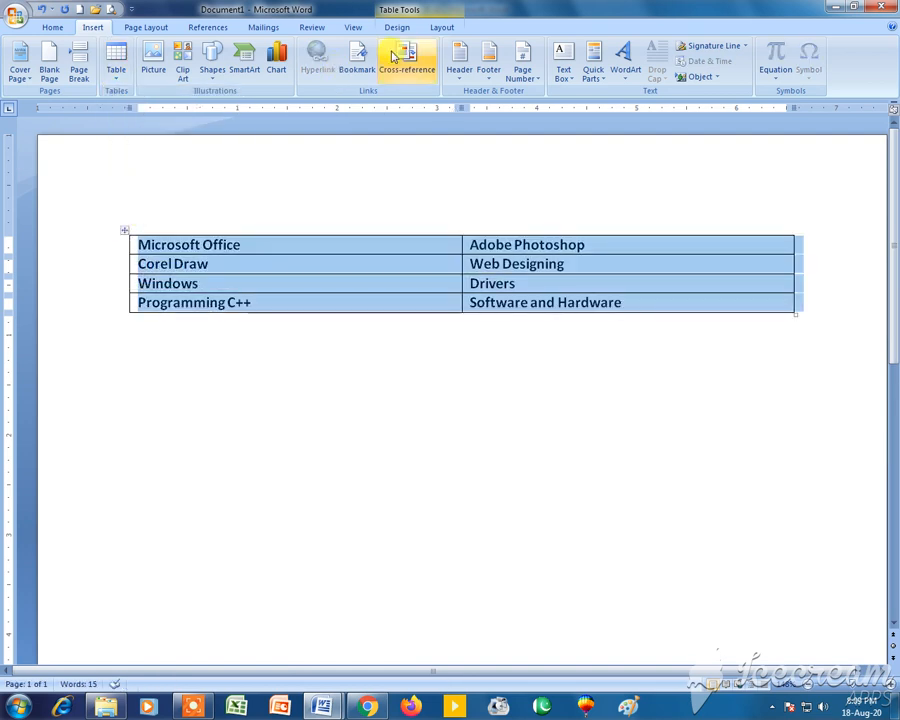
pyautogui.click(395, 28)
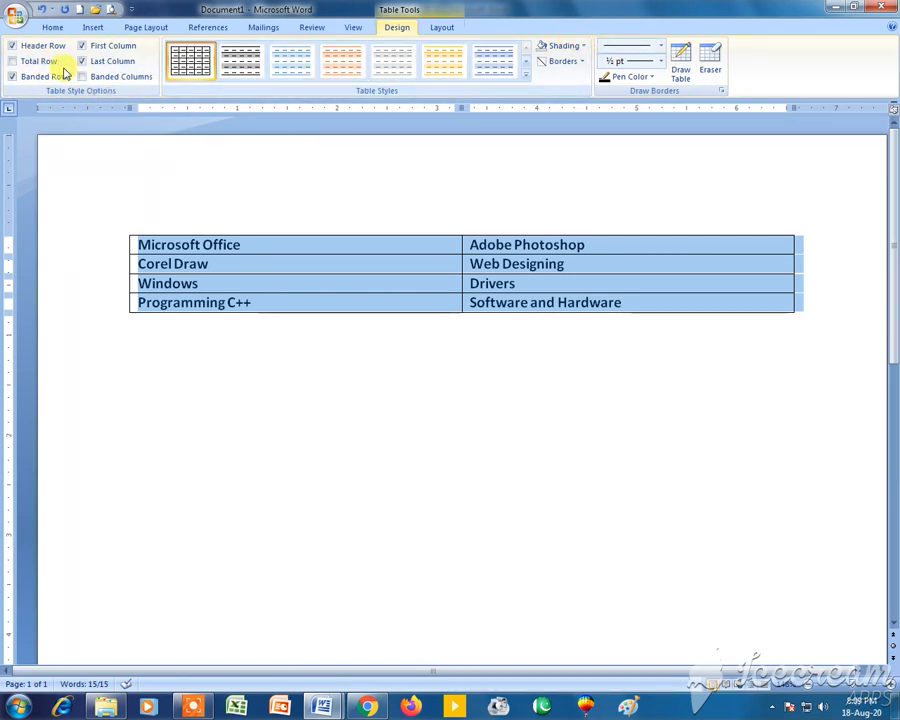
pyautogui.click(587, 47)
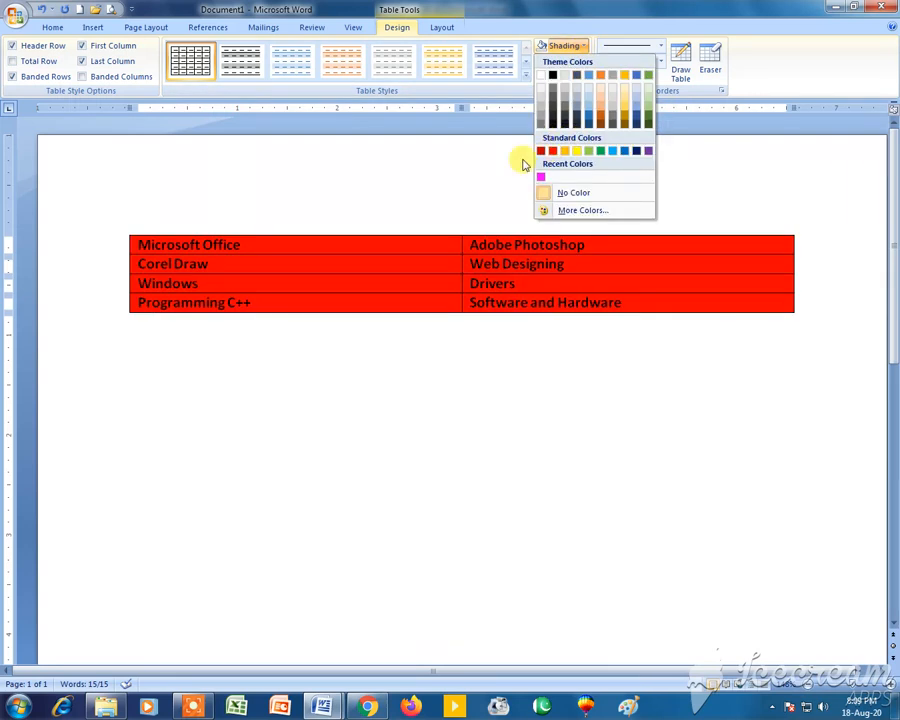
pyautogui.click(460, 156)
# Apply diagonal down borders to the whole table, undo them, and place the cursor below the table.
pyautogui.click(579, 64)
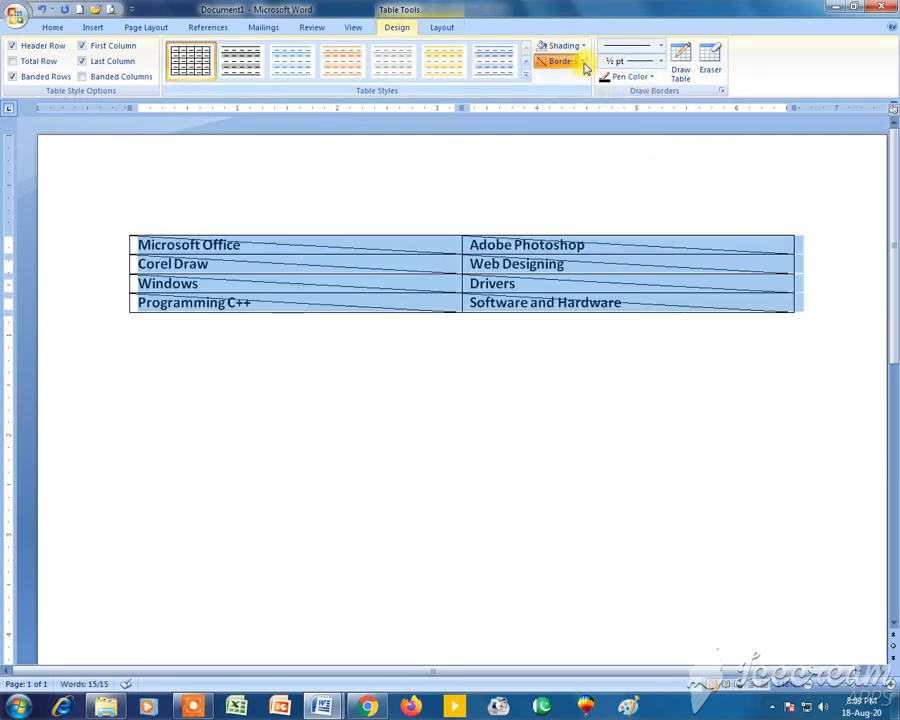
pyautogui.click(586, 66)
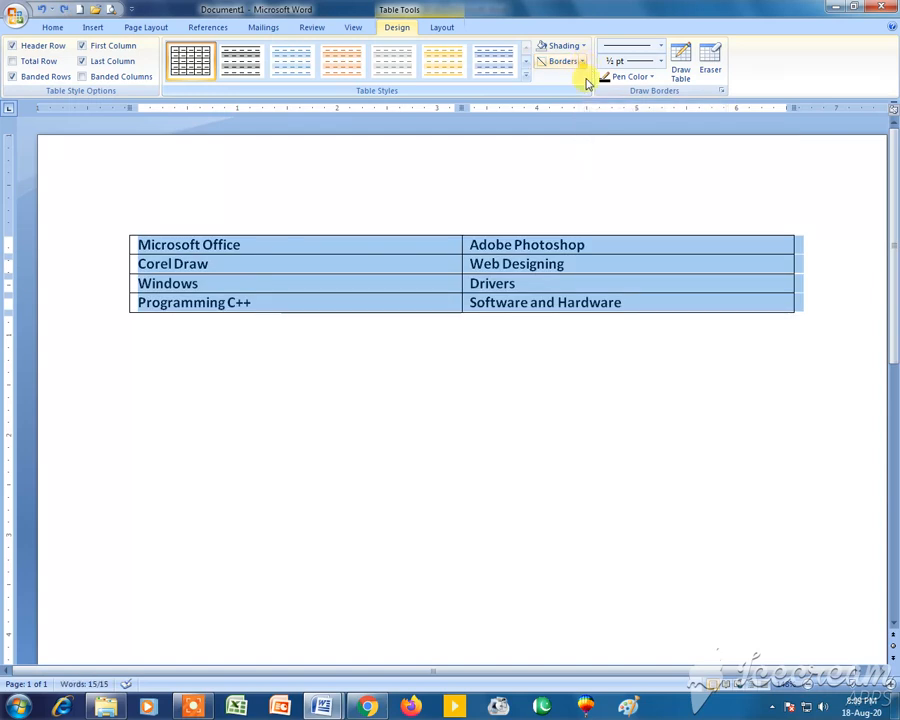
pyautogui.click(549, 369)
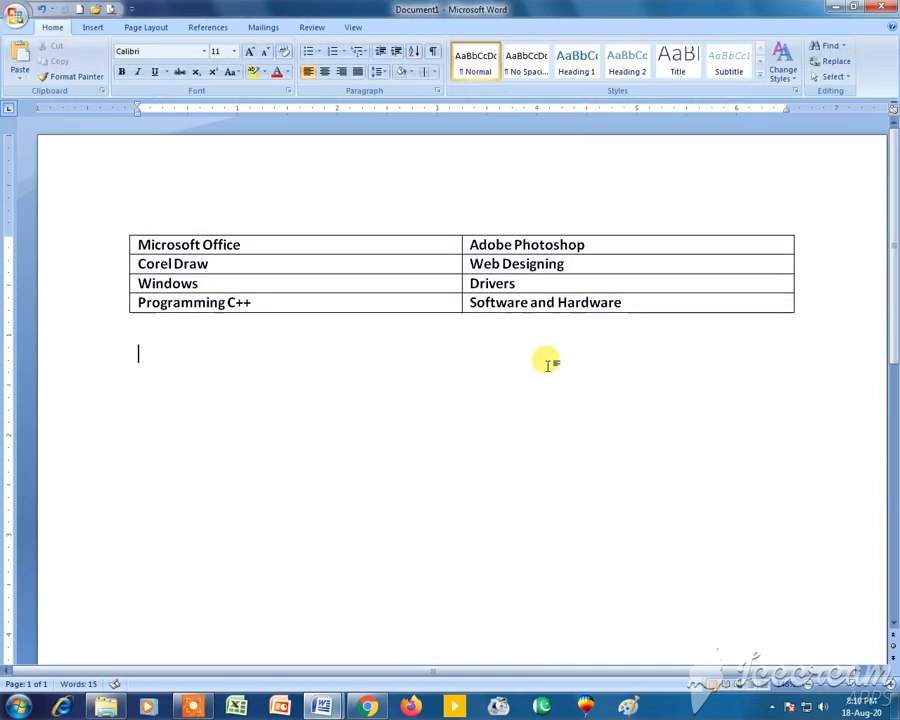
# Draw a table frame about 6.6 by 2 inches below the course table, using the 3 pt thick-and-thin double line style.
pyautogui.click(332, 244)
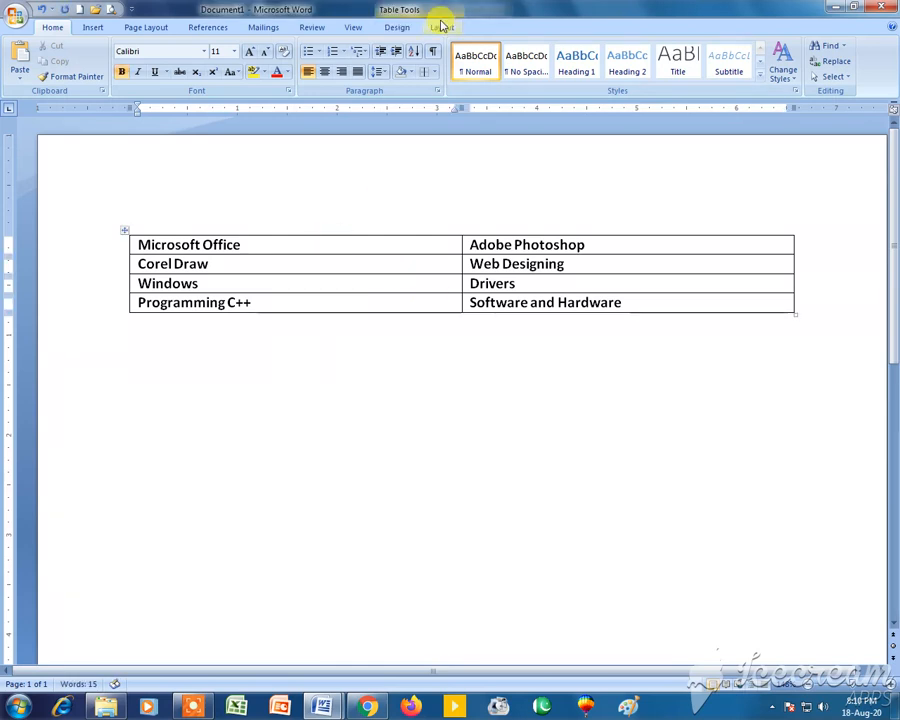
pyautogui.click(397, 27)
pyautogui.click(680, 60)
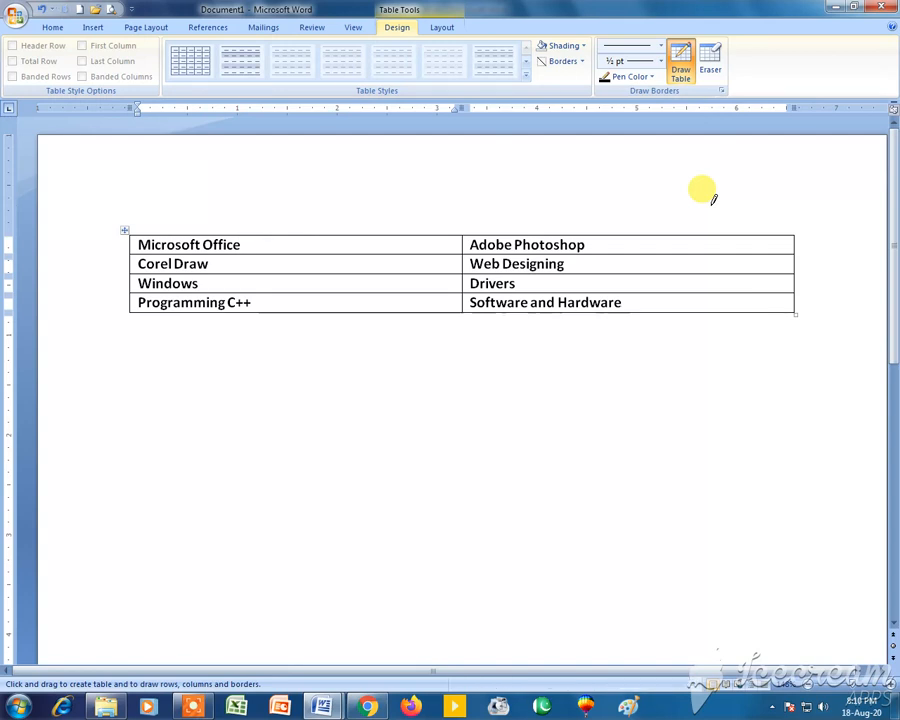
pyautogui.click(661, 46)
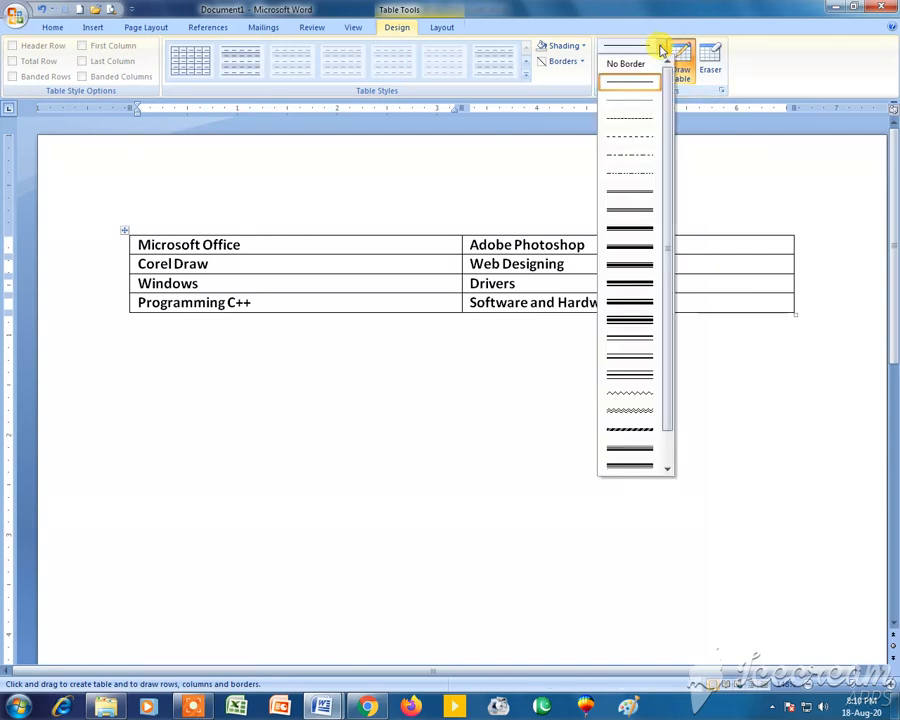
pyautogui.click(629, 233)
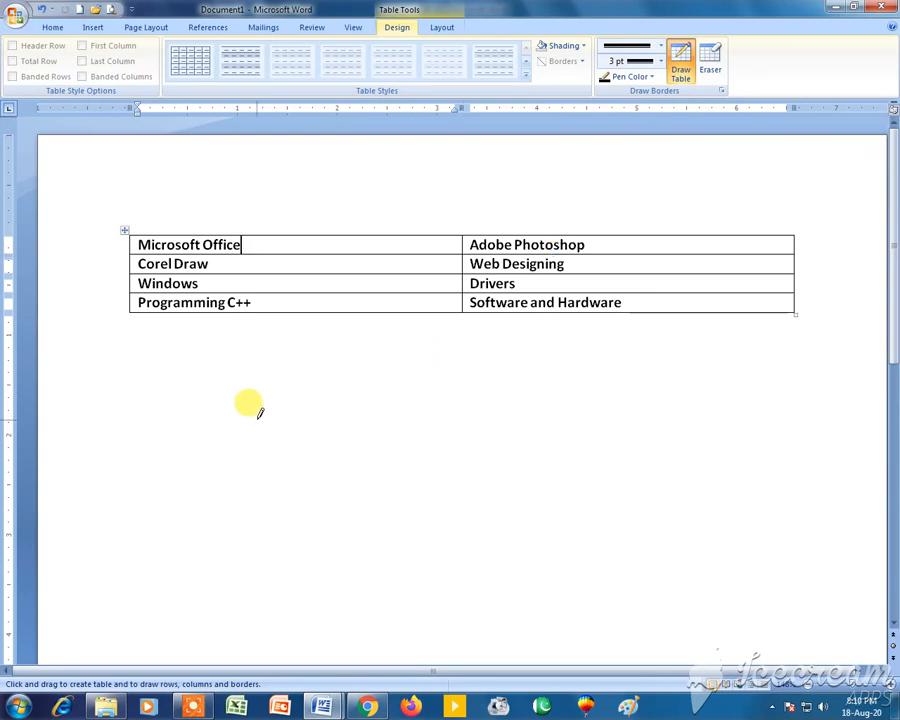
pyautogui.click(660, 45)
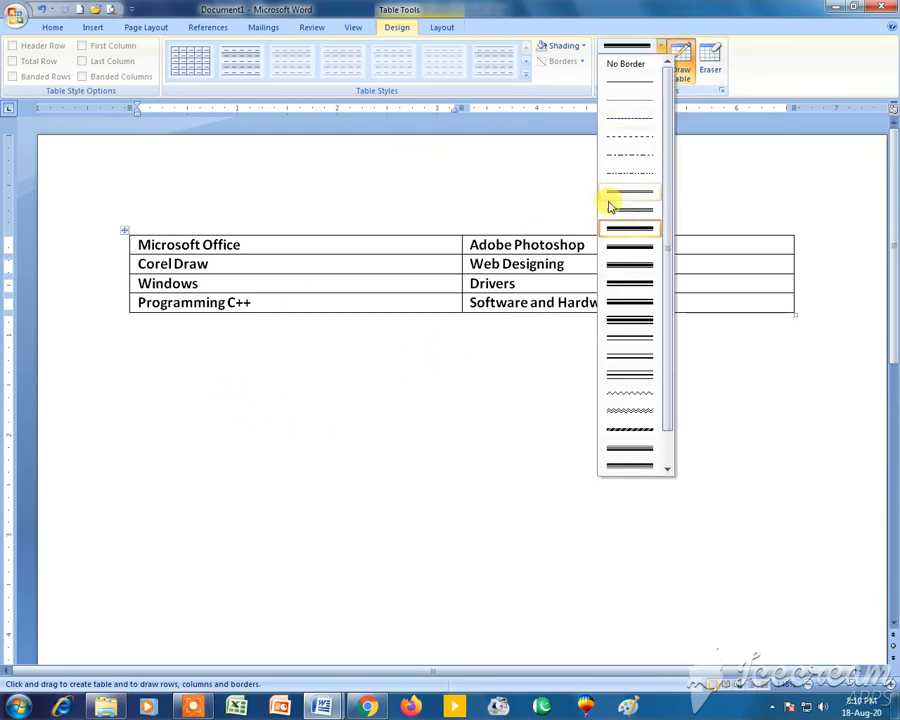
pyautogui.click(625, 231)
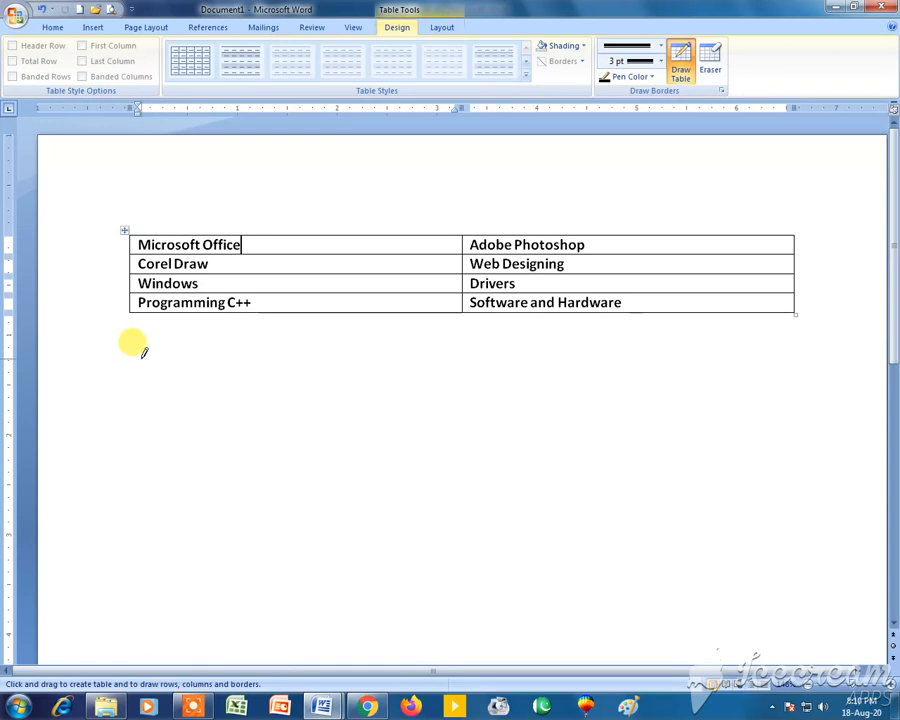
pyautogui.moveTo(133, 347)
pyautogui.mouseDown()
pyautogui.moveTo(187, 388)
pyautogui.moveTo(629, 488)
pyautogui.moveTo(796, 548)
pyautogui.mouseUp()
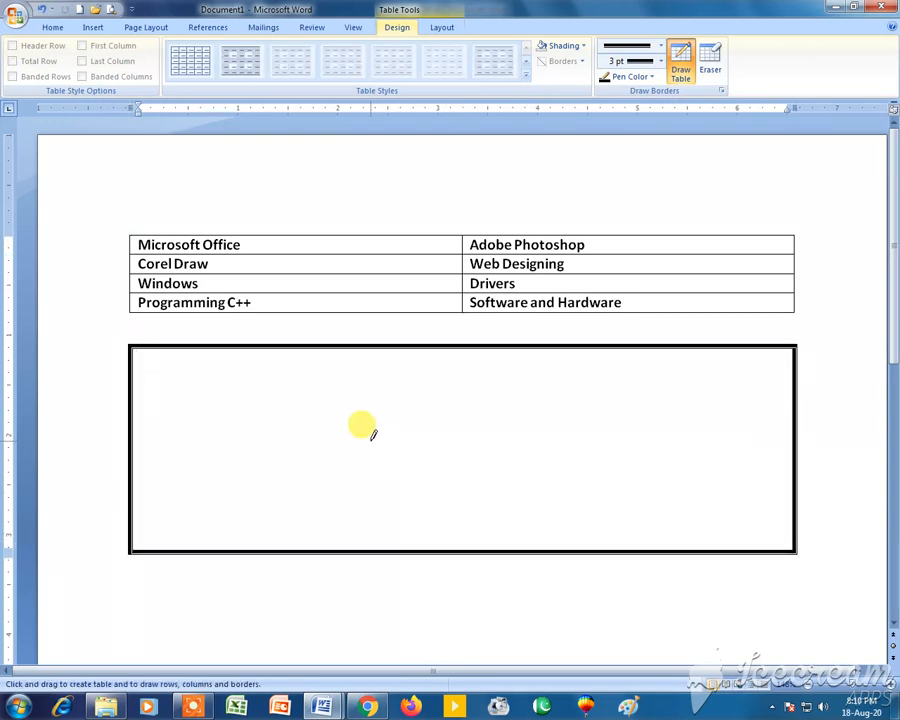
# Draw four full-height vertical lines in the new table, about 0.5, 0.9, 1.4 and 3.6 inches from its left edge, undoing a stray stroke.
pyautogui.moveTo(181, 340); pyautogui.dragTo(181, 550)
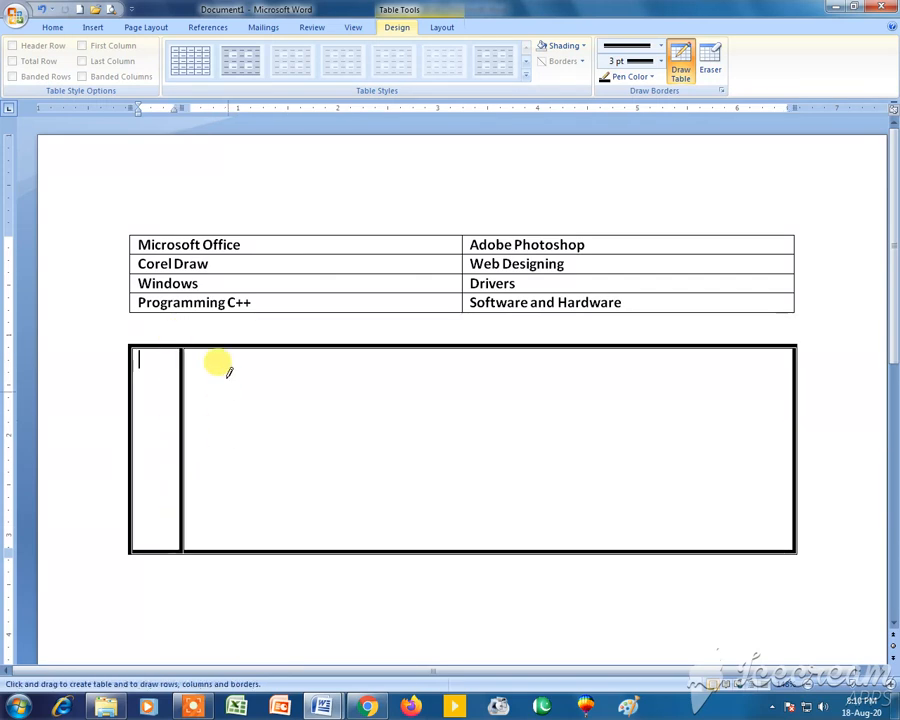
pyautogui.moveTo(227, 340); pyautogui.dragTo(224, 550)
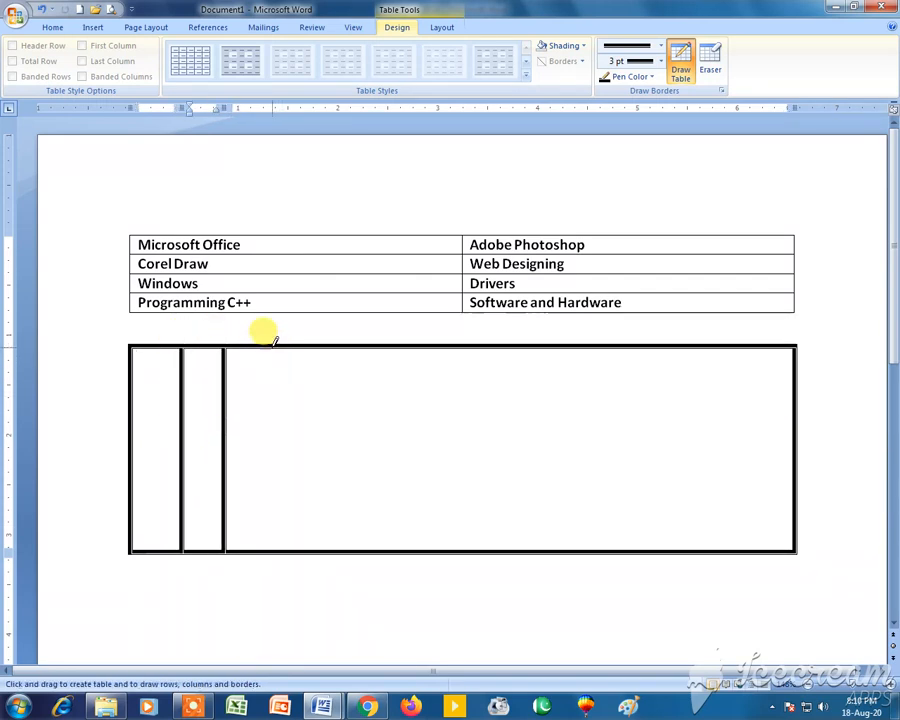
pyautogui.moveTo(271, 338); pyautogui.dragTo(271, 504)
pyautogui.moveTo(337, 352); pyautogui.dragTo(348, 506)
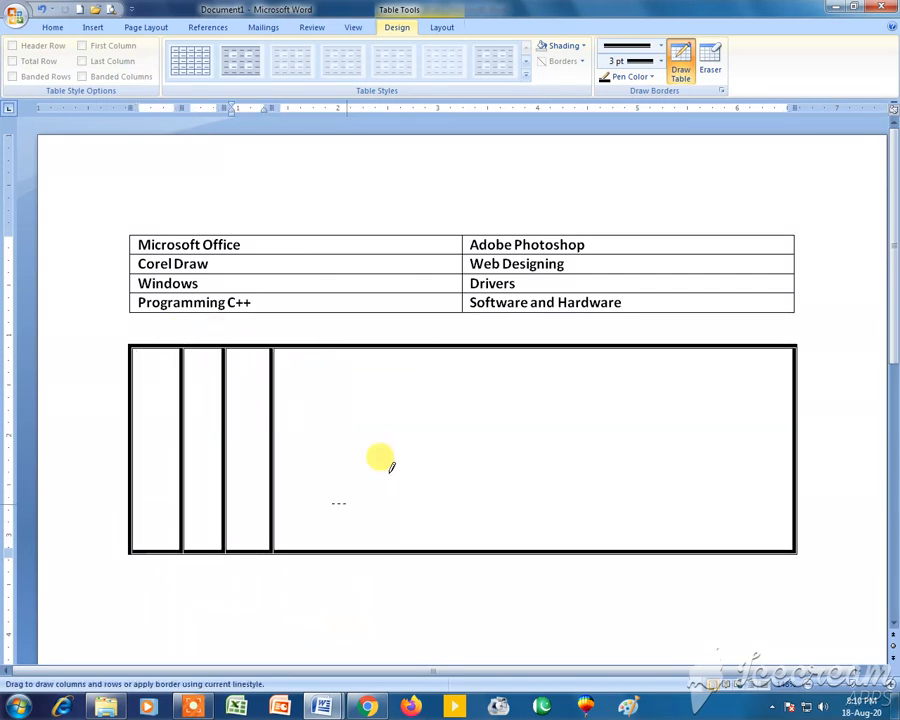
pyautogui.hotkey('ctrl', 'z')
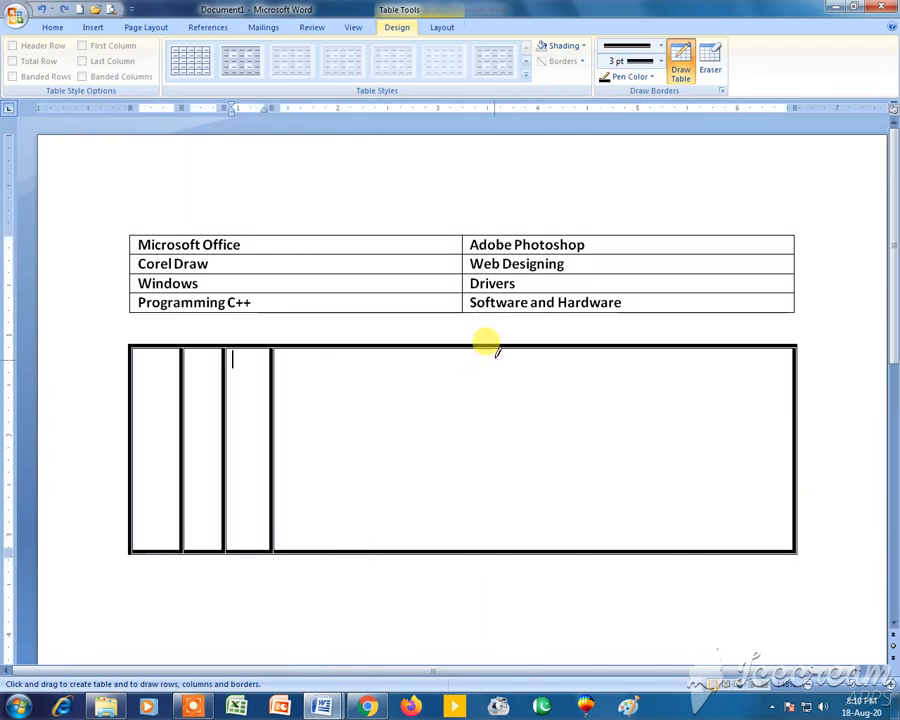
pyautogui.moveTo(492, 350); pyautogui.dragTo(498, 549)
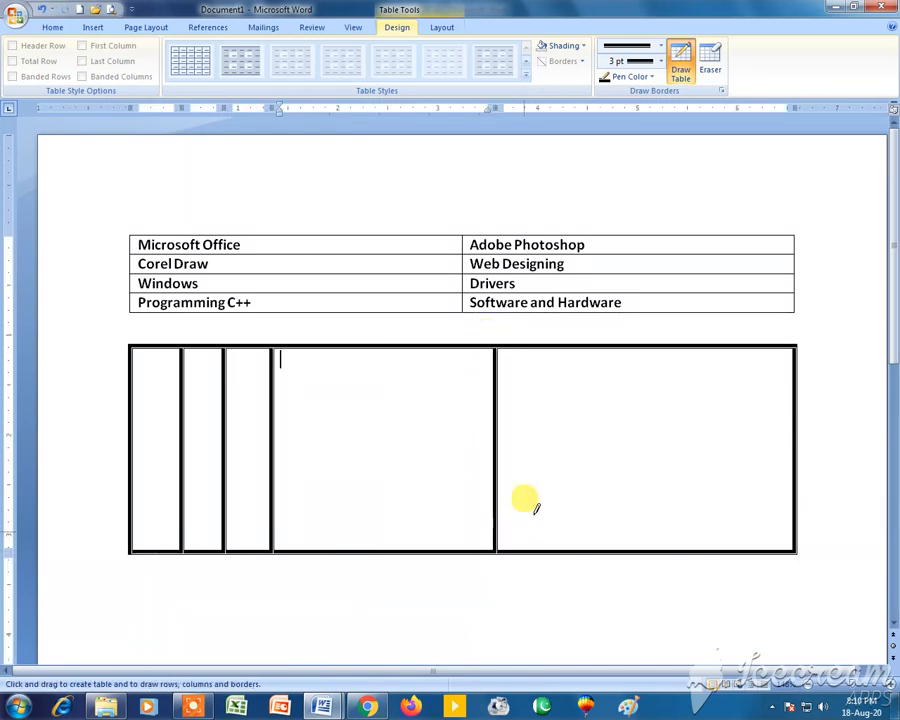
# Draw a vertical line about 5.1 inches from the hand-drawn table's left edge and a horizontal line about 0.5 inch below its upper edge.
pyautogui.moveTo(634, 348); pyautogui.dragTo(638, 549)
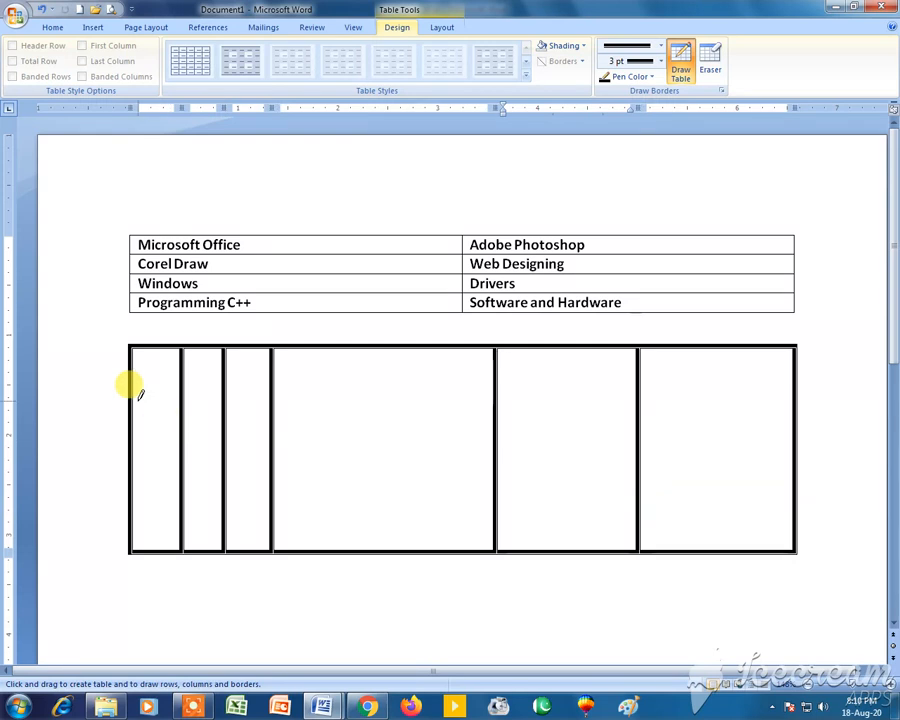
pyautogui.moveTo(138, 388); pyautogui.dragTo(795, 393)
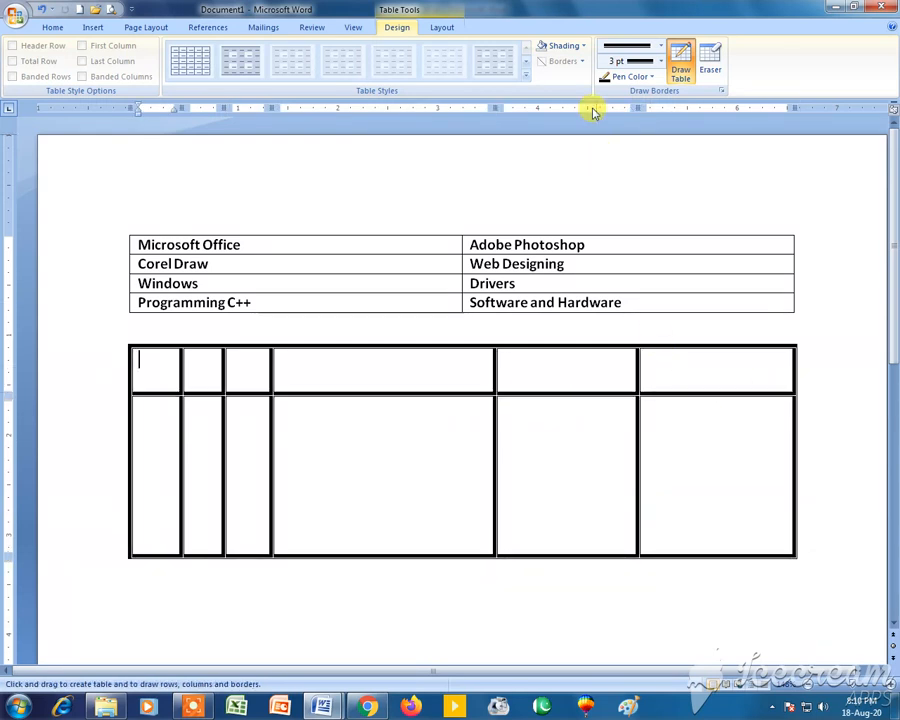
# Draw a ½ pt single vertical line about 2.5 inches and a 3 pt triple one about 4.3 inches from the table's left edge.
pyautogui.click(661, 46)
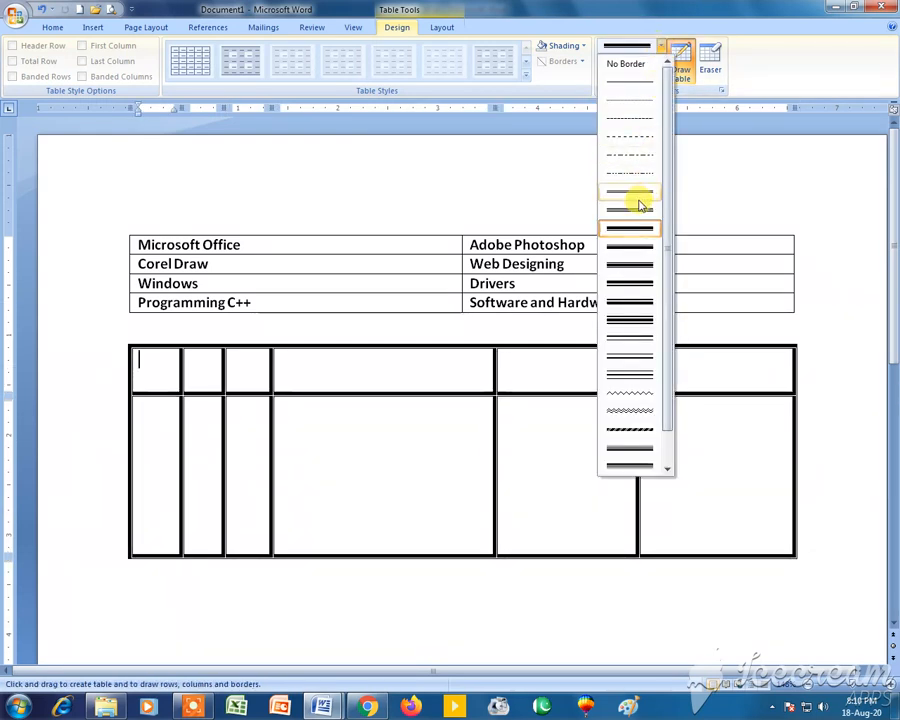
pyautogui.click(630, 85)
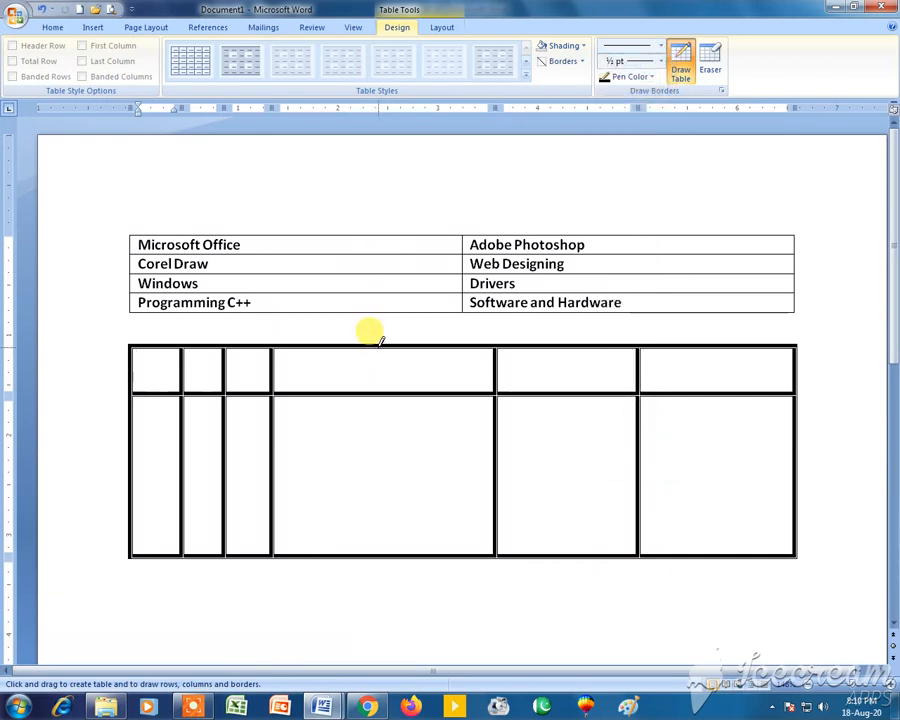
pyautogui.moveTo(379, 346); pyautogui.dragTo(378, 553)
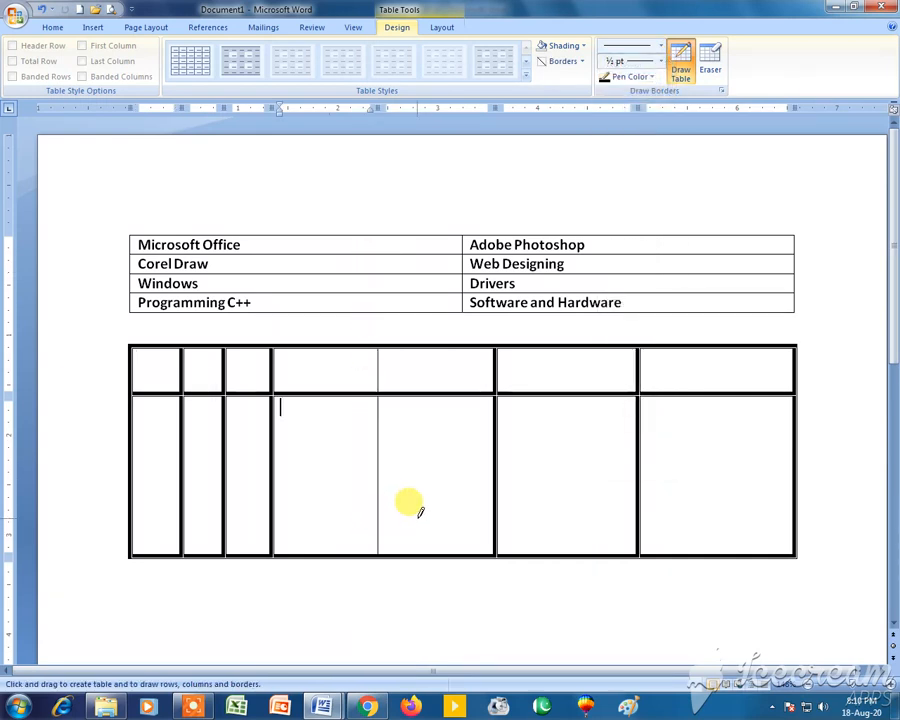
pyautogui.click(661, 48)
pyautogui.click(626, 366)
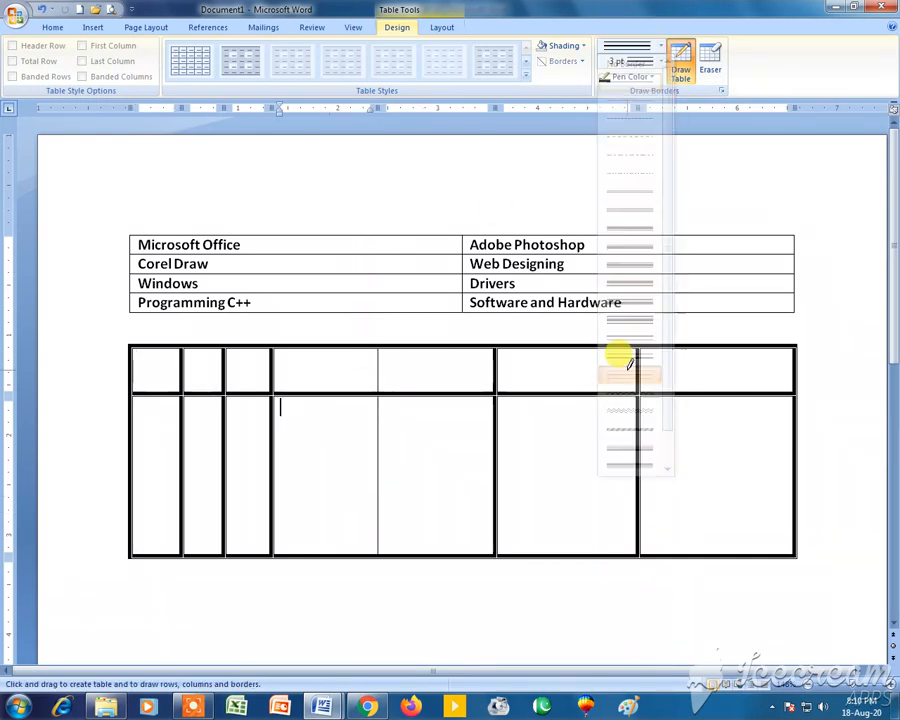
pyautogui.moveTo(561, 361)
pyautogui.mouseDown()
pyautogui.moveTo(582, 514)
pyautogui.moveTo(580, 486)
pyautogui.mouseUp()
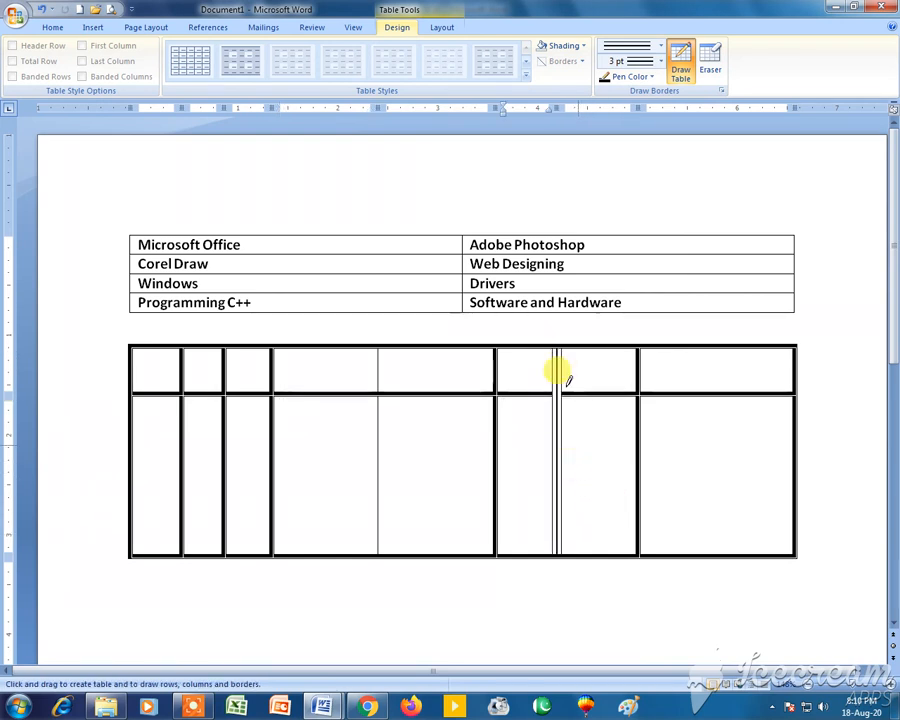
# With a pink pen, draw a 3 pt triple vertical line about 5.8 inches and a ½ pt single one about 1.9 inches from the table's left edge.
pyautogui.click(657, 79)
pyautogui.click(603, 226)
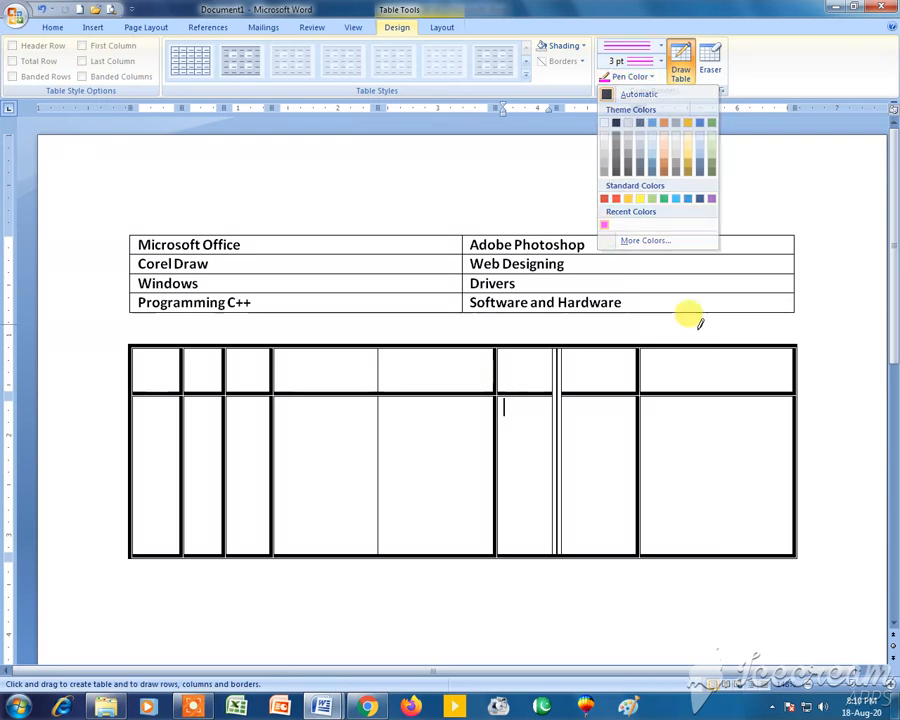
pyautogui.moveTo(716, 343)
pyautogui.mouseDown()
pyautogui.moveTo(733, 522)
pyautogui.moveTo(720, 554)
pyautogui.mouseUp()
pyautogui.click(661, 46)
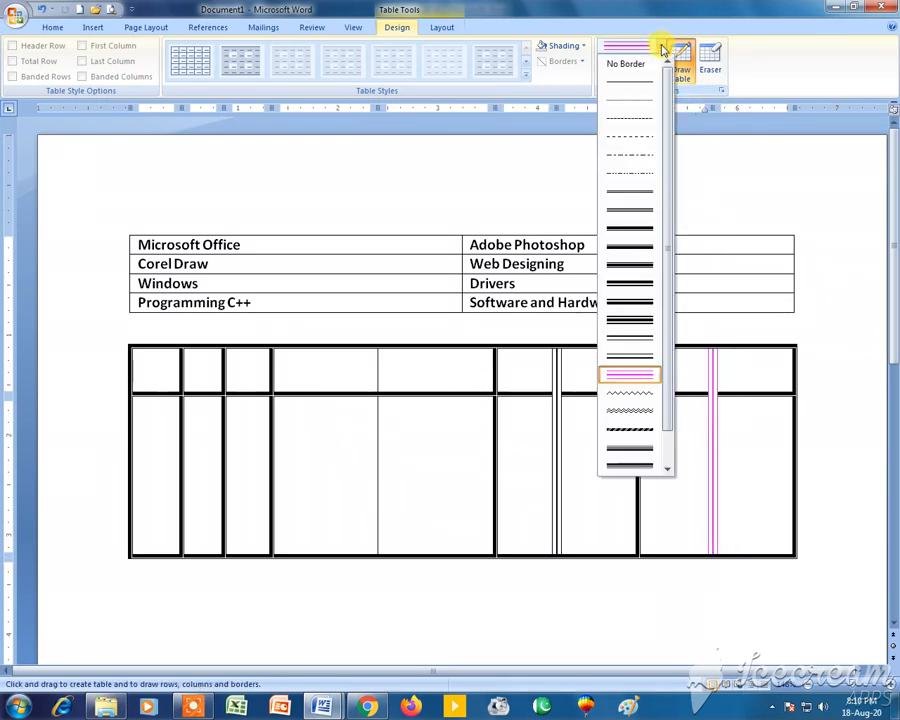
pyautogui.click(640, 88)
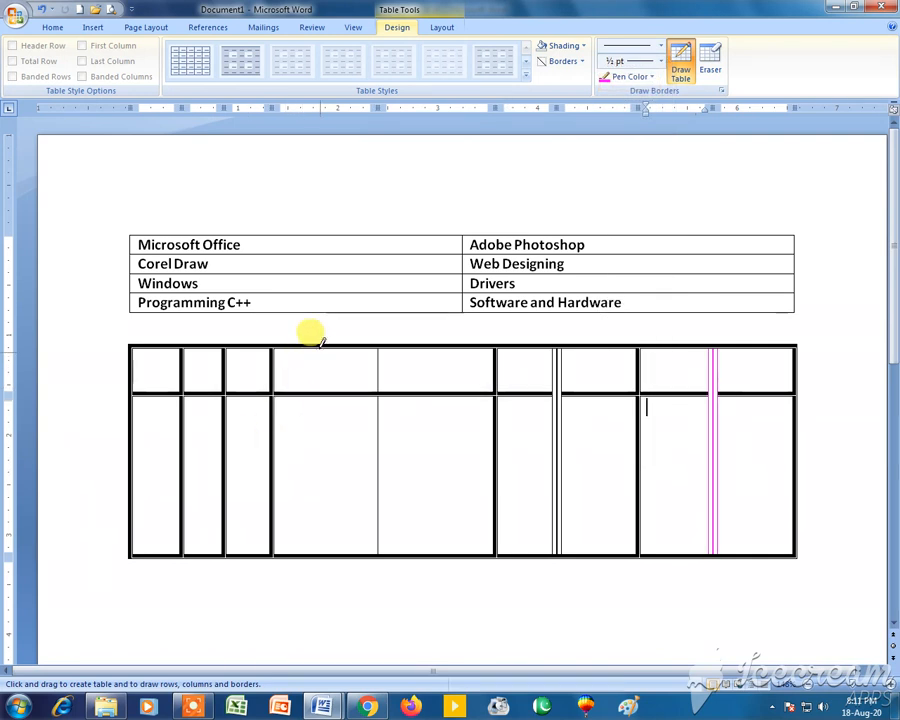
pyautogui.moveTo(318, 348); pyautogui.dragTo(314, 528)
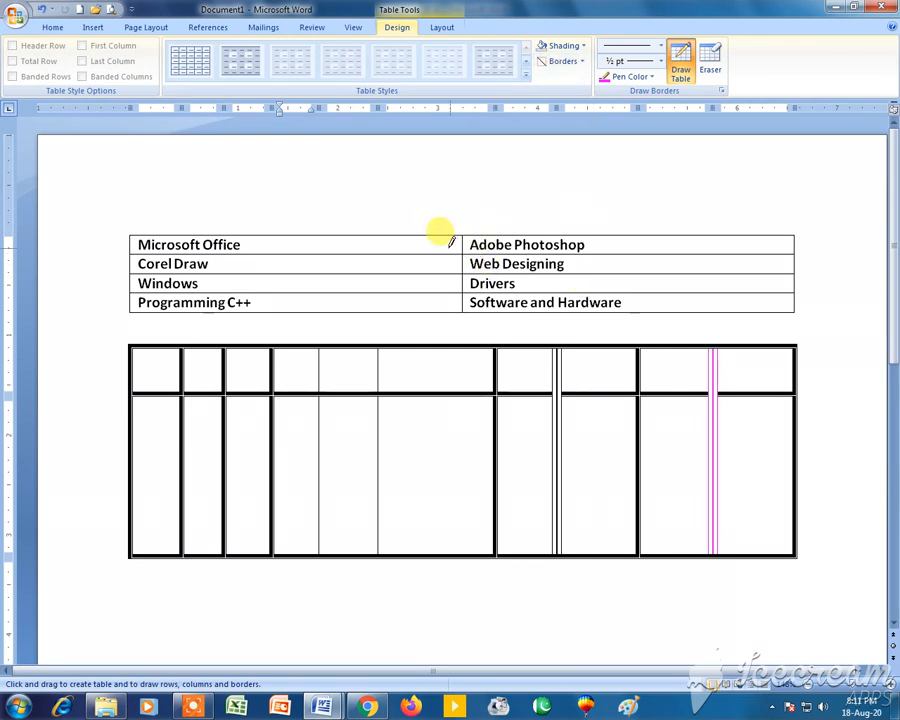
# Erase the entire hand-drawn table and return the cursor to the Microsoft Office cell.
pyautogui.click(714, 62)
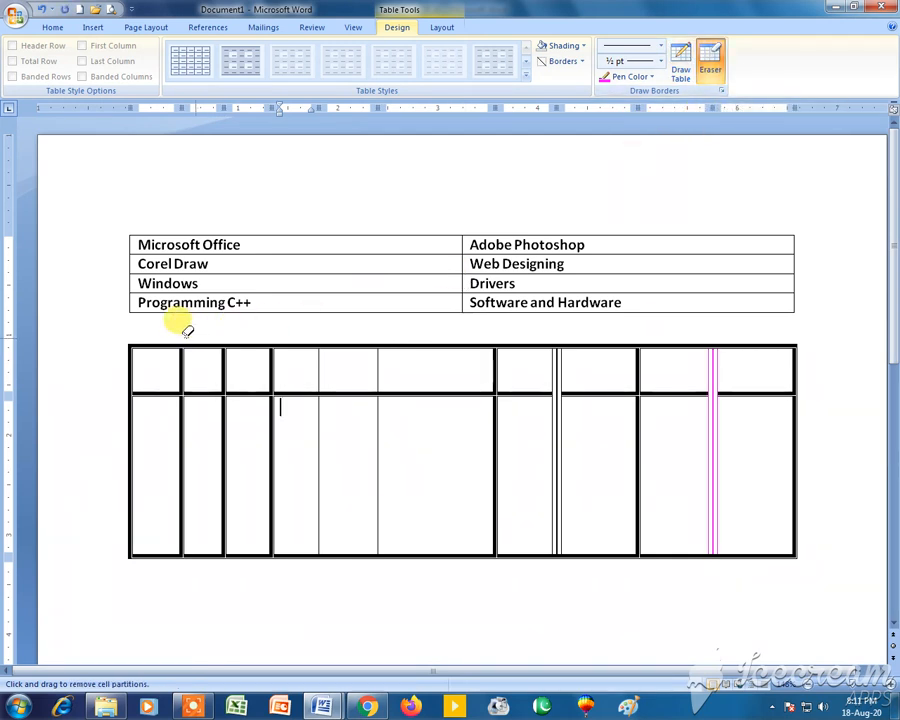
pyautogui.moveTo(71, 320)
pyautogui.mouseDown()
pyautogui.moveTo(695, 572)
pyautogui.moveTo(802, 626)
pyautogui.moveTo(828, 606)
pyautogui.mouseUp()
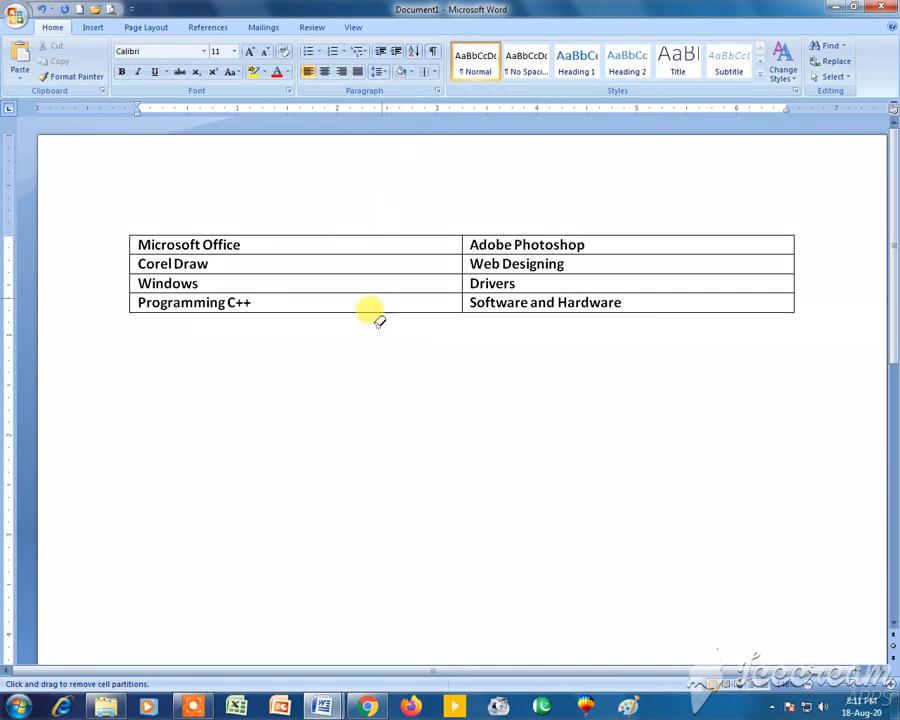
pyautogui.click(347, 230)
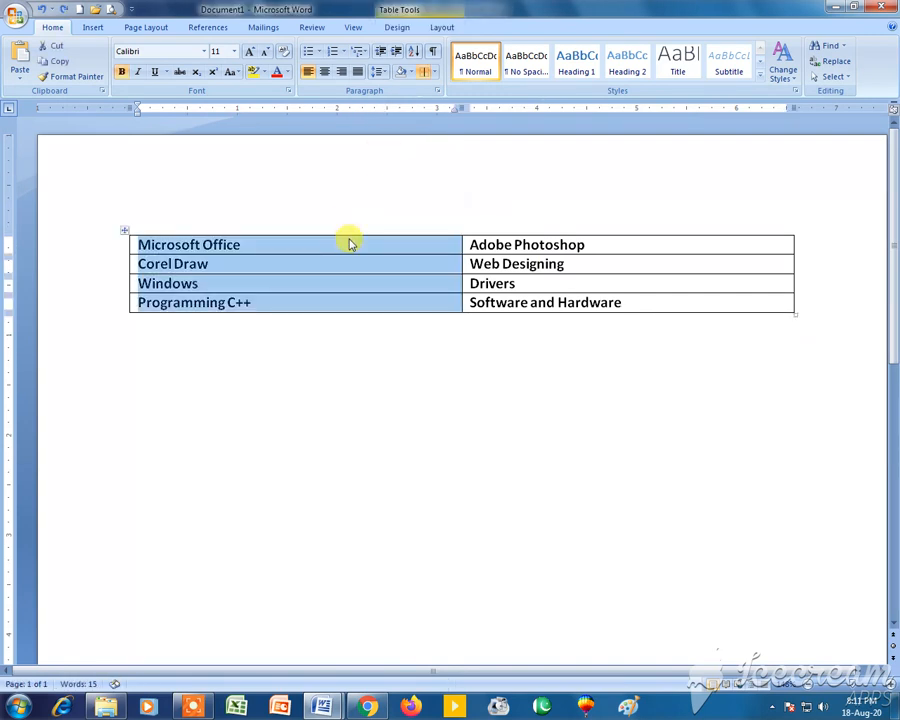
pyautogui.click(352, 247)
# Draw a new table frame about 6.6 by 2.3 inches below the course table, using the ½ pt single line style.
pyautogui.click(414, 28)
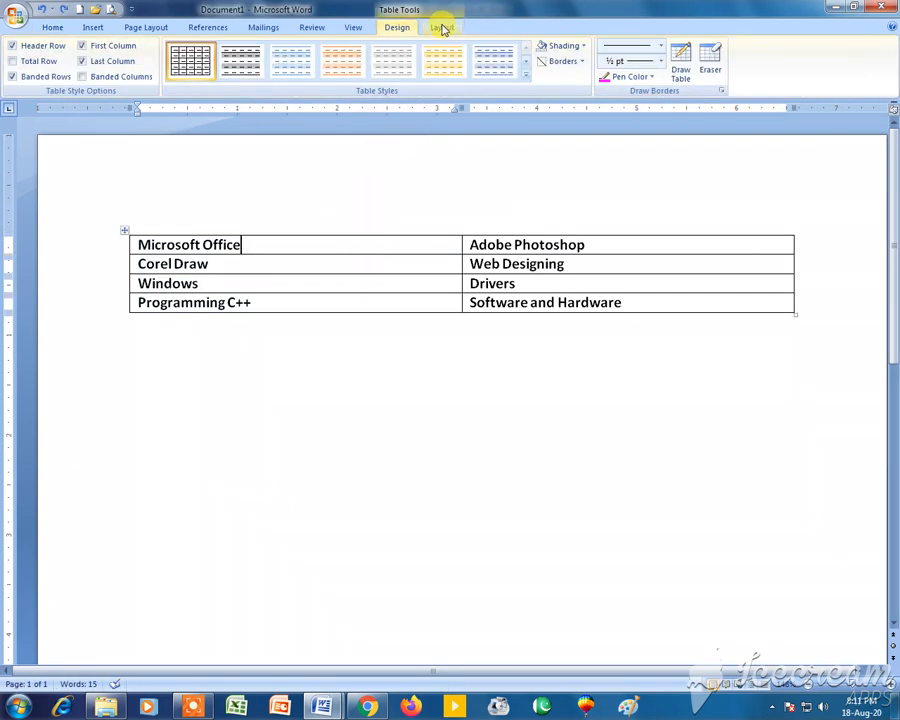
pyautogui.click(681, 58)
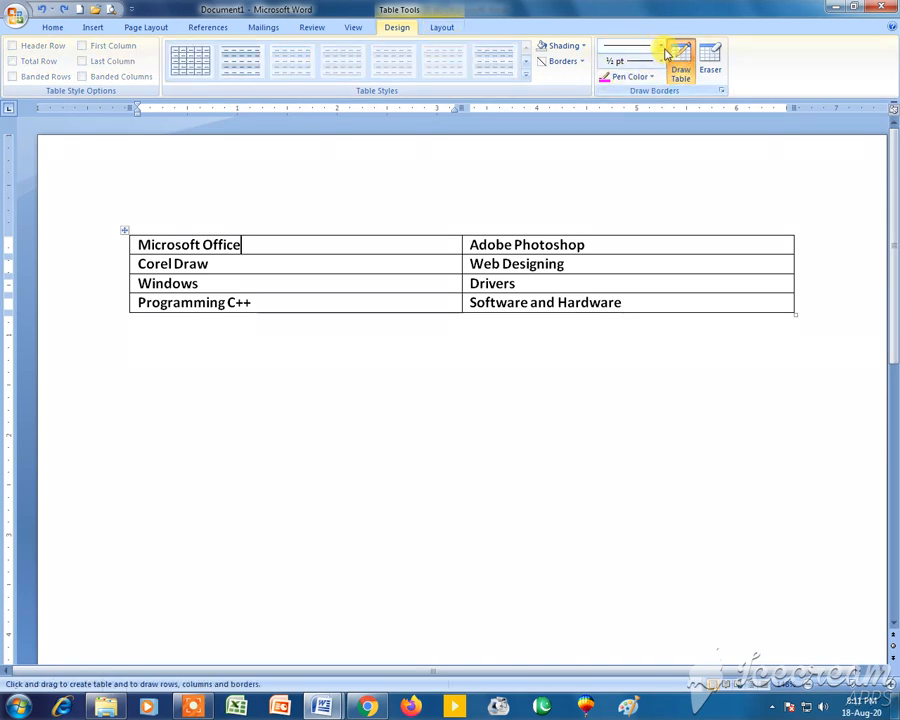
pyautogui.click(660, 46)
pyautogui.click(634, 83)
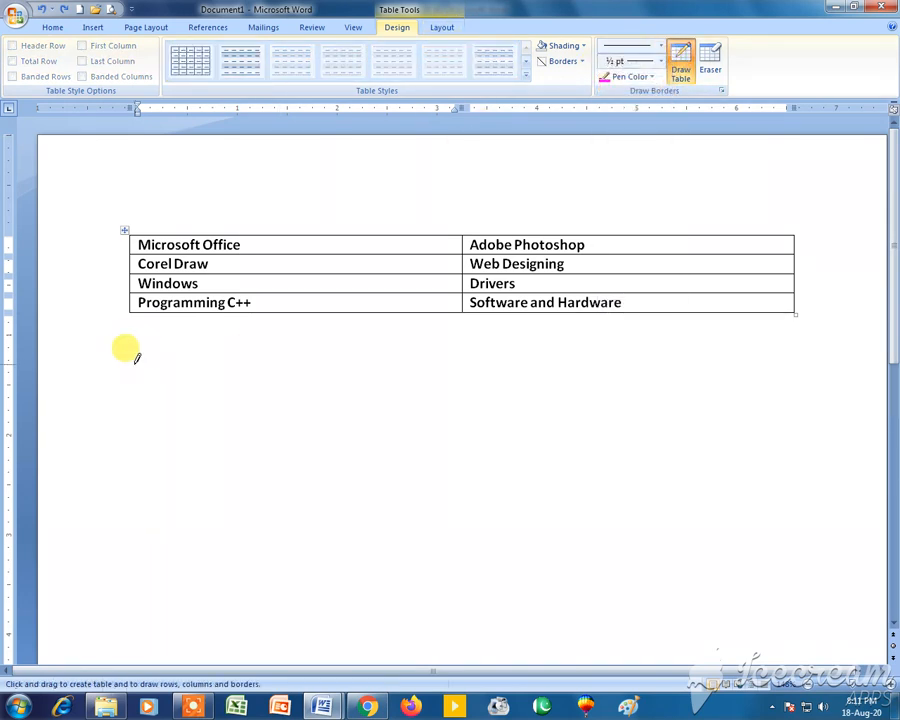
pyautogui.moveTo(132, 358)
pyautogui.mouseDown()
pyautogui.moveTo(507, 531)
pyautogui.moveTo(790, 583)
pyautogui.moveTo(790, 573)
pyautogui.mouseUp()
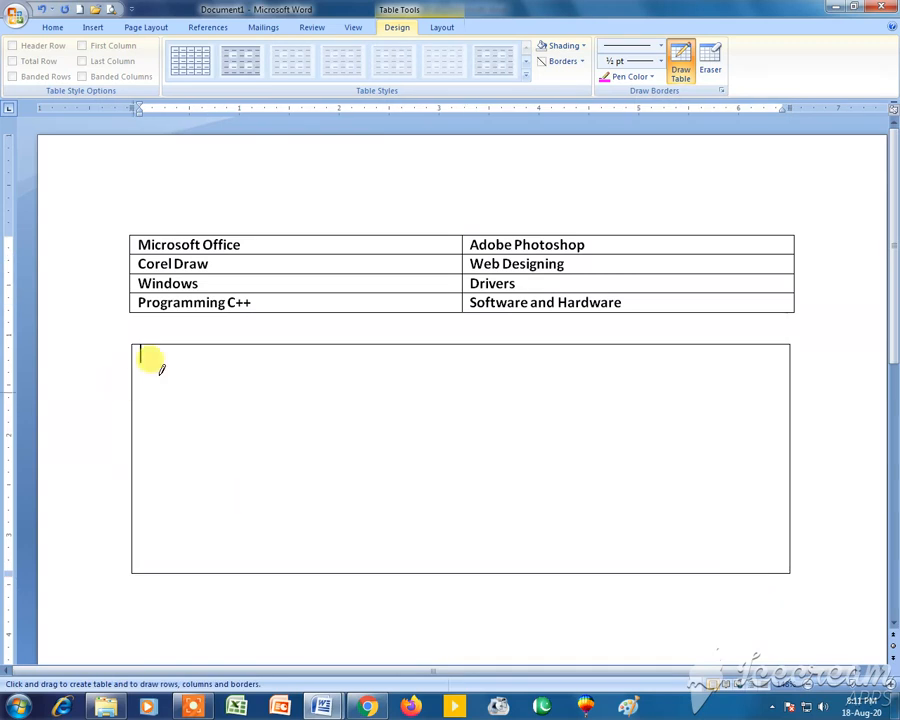
# Divide the new table with vertical lines about 0.4 and 5.8 inches from its left edge and horizontal lines about 0.4, 0.8 and 1.1 inches down.
pyautogui.moveTo(178, 345); pyautogui.dragTo(178, 565)
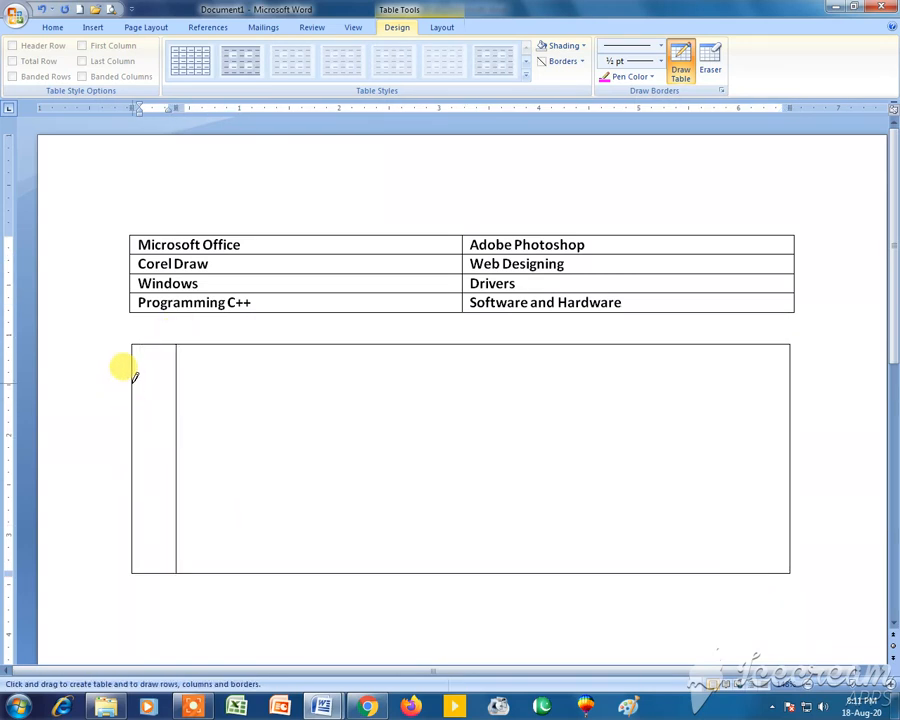
pyautogui.moveTo(133, 383); pyautogui.dragTo(700, 386)
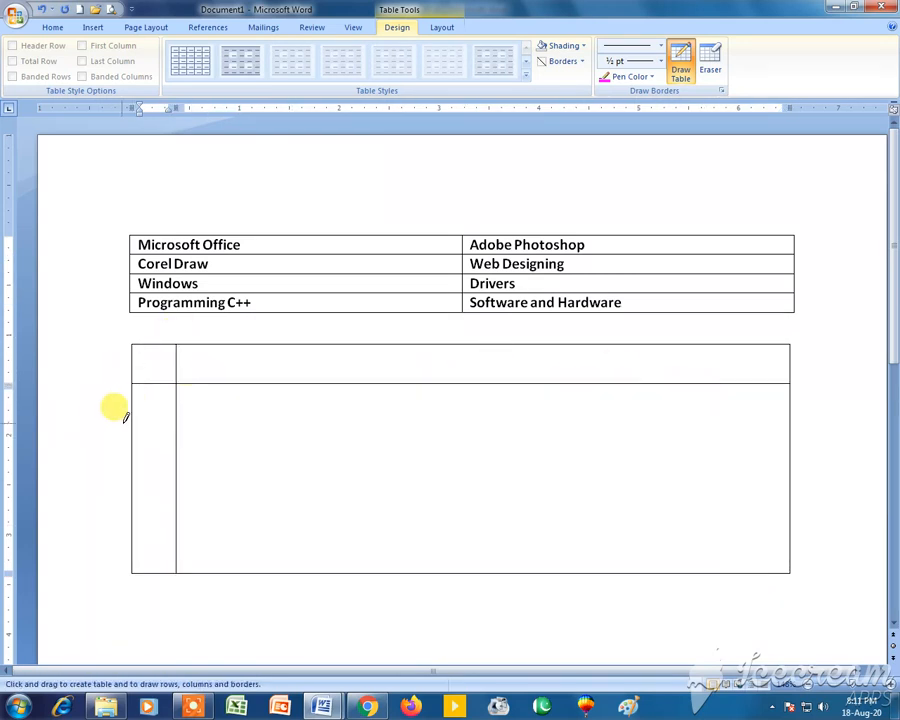
pyautogui.moveTo(176, 422); pyautogui.dragTo(720, 422)
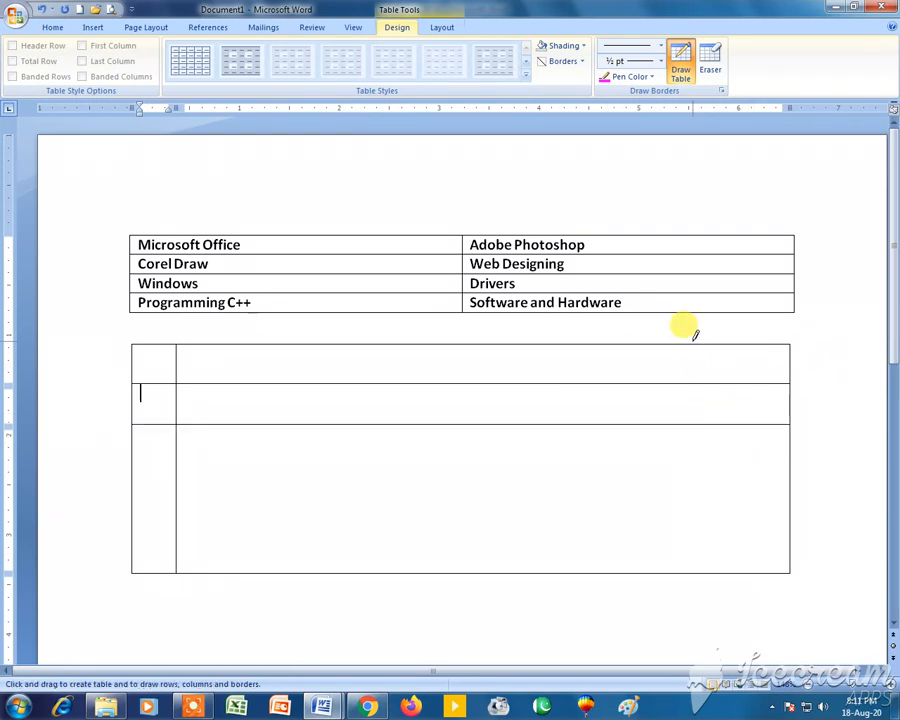
pyautogui.moveTo(714, 338); pyautogui.dragTo(712, 566)
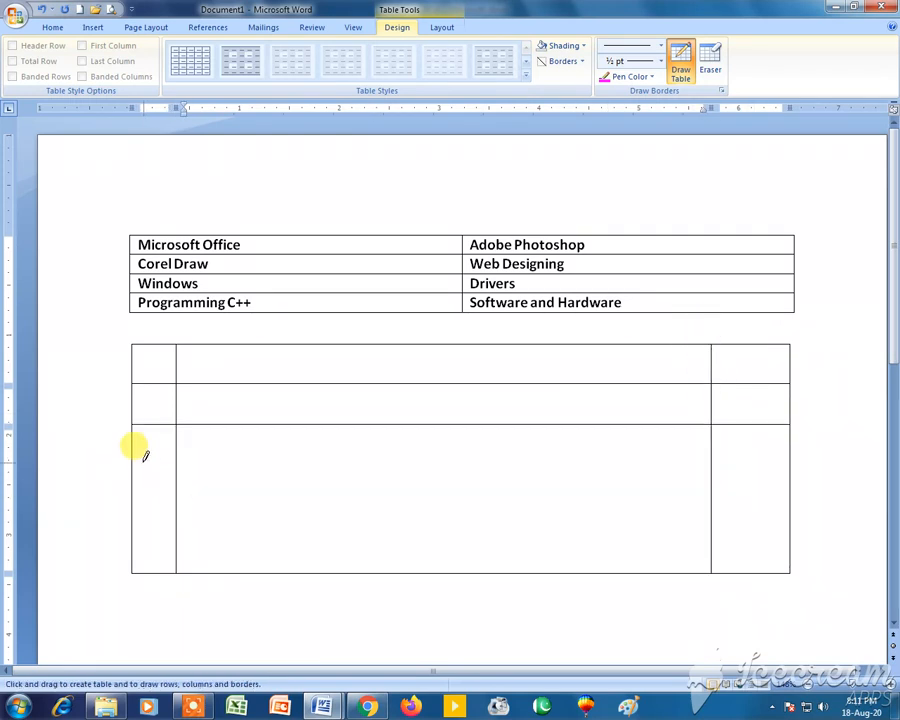
pyautogui.moveTo(137, 452)
pyautogui.mouseDown()
pyautogui.moveTo(753, 460)
pyautogui.moveTo(587, 466)
pyautogui.mouseUp()
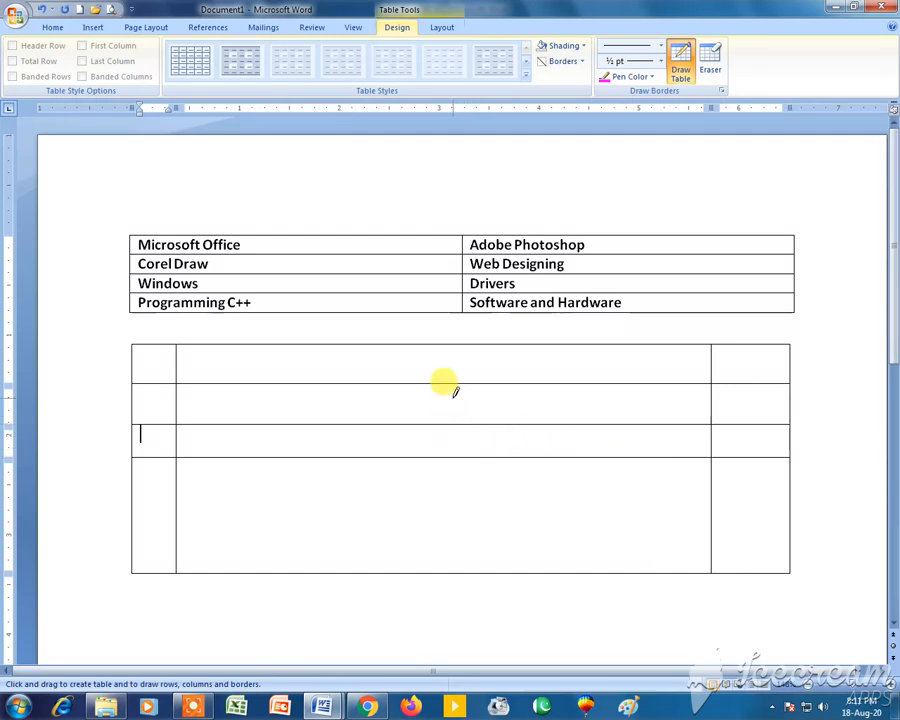
# Erase the whole second hand-drawn table, stop erasing, and place the cursor in the Microsoft Office cell.
pyautogui.click(709, 60)
pyautogui.moveTo(122, 341)
pyautogui.mouseDown()
pyautogui.moveTo(449, 502)
pyautogui.moveTo(880, 600)
pyautogui.moveTo(798, 594)
pyautogui.mouseUp()
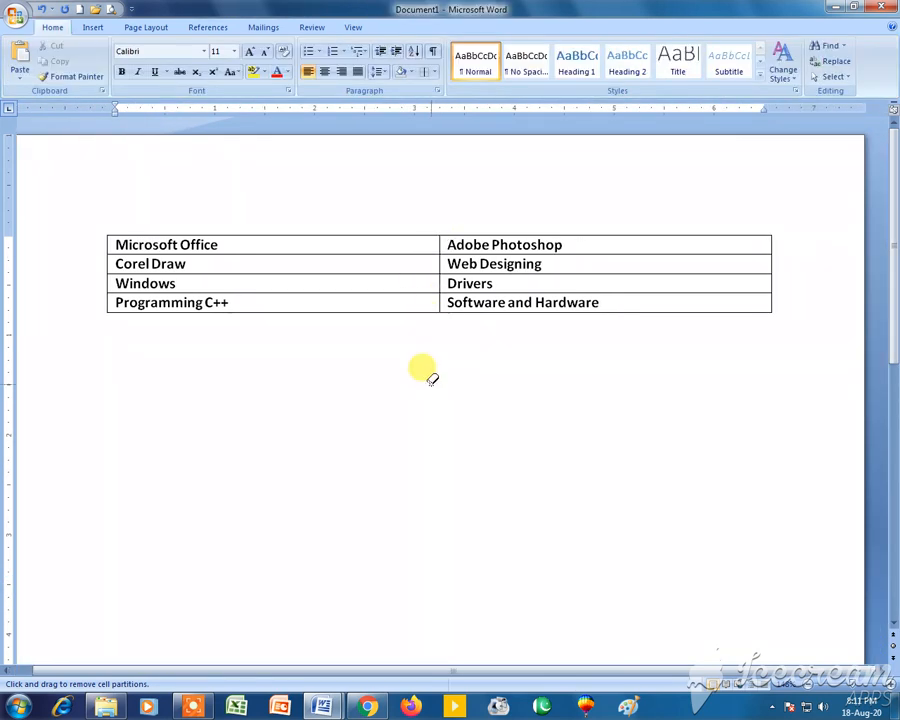
pyautogui.press('Escape')
pyautogui.click(392, 243)
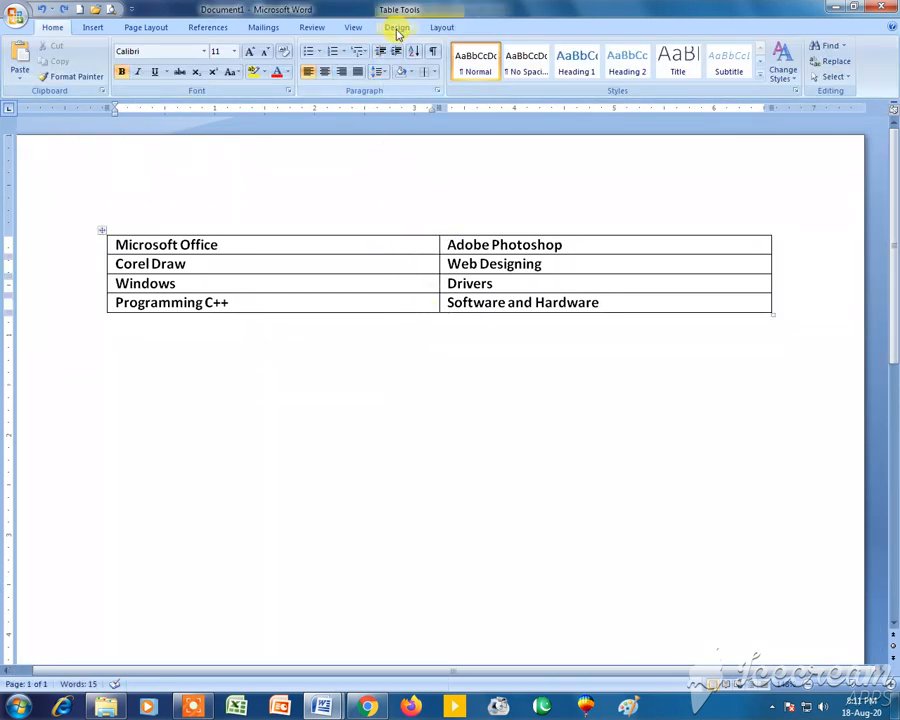
# Set the border pen color to the black theme color.
pyautogui.click(397, 28)
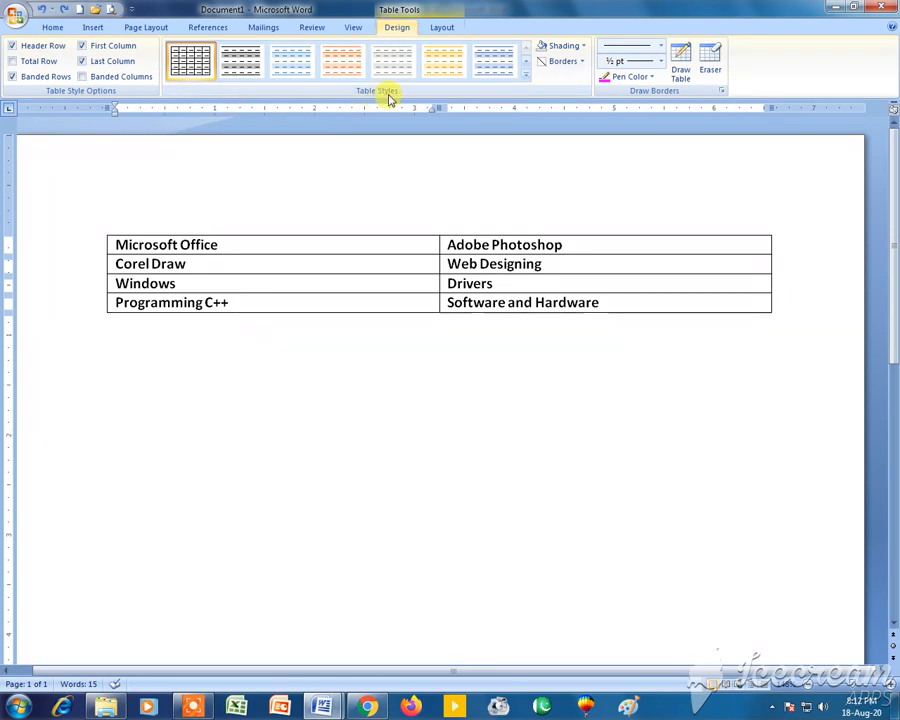
pyautogui.click(650, 79)
pyautogui.click(615, 124)
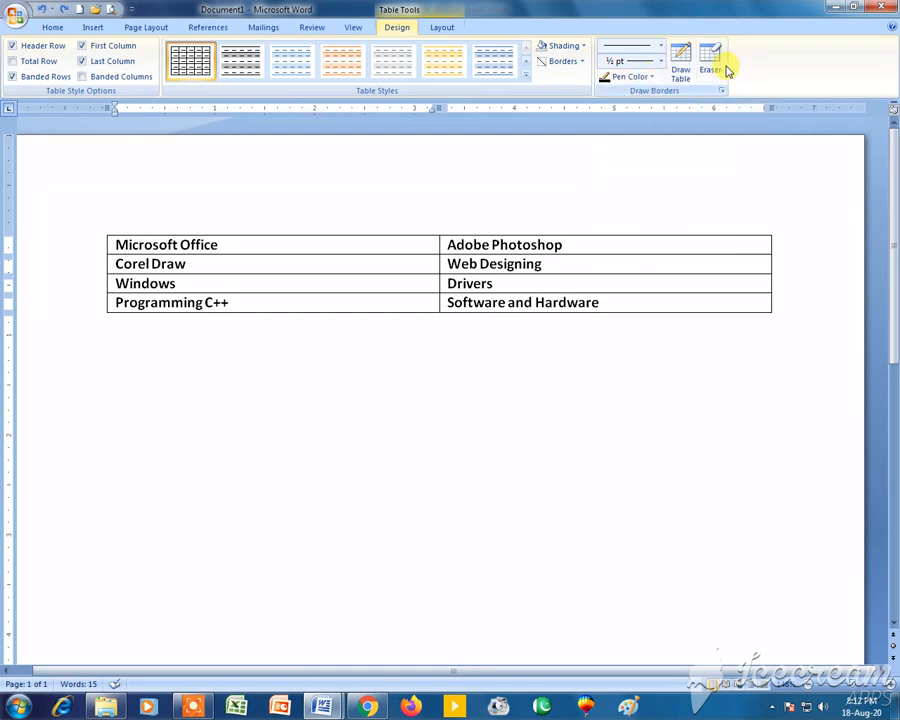
# Use the table selection commands to select the Microsoft Office cell and then its whole row.
pyautogui.click(444, 28)
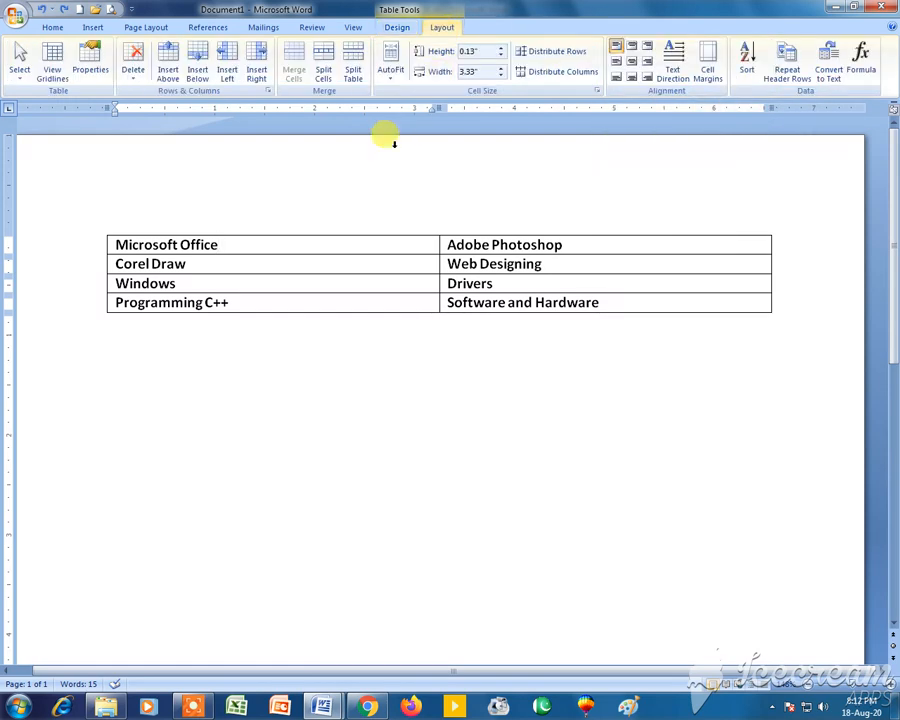
pyautogui.click(19, 60)
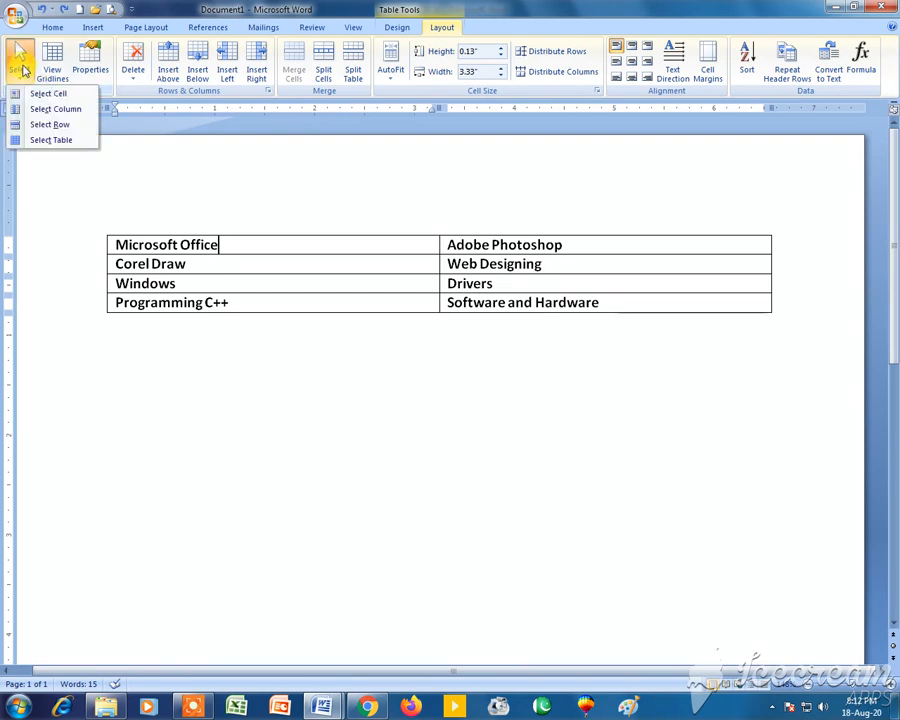
pyautogui.click(36, 93)
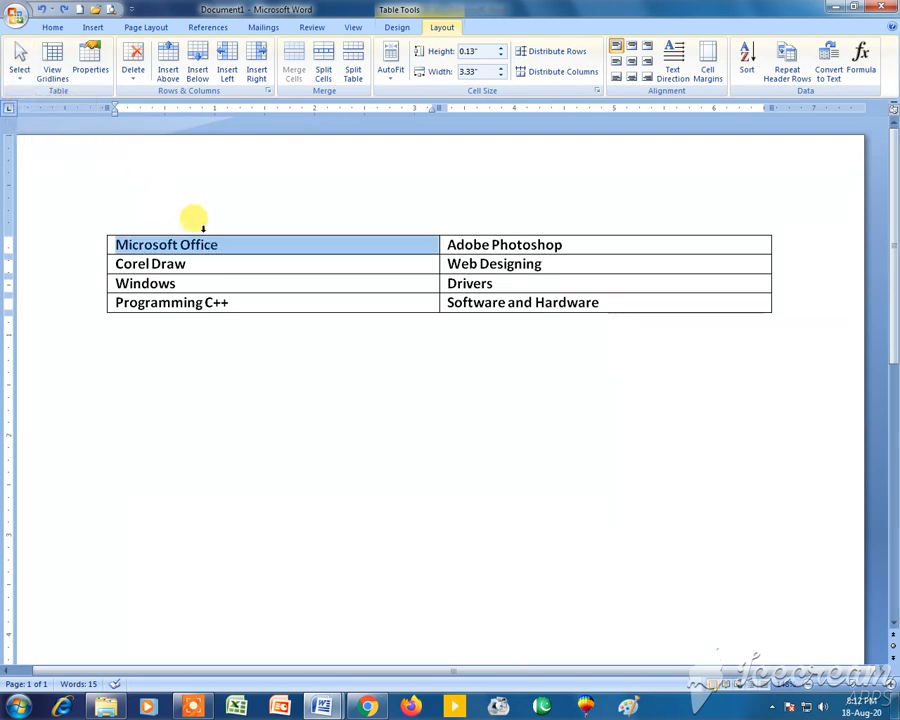
pyautogui.click(19, 60)
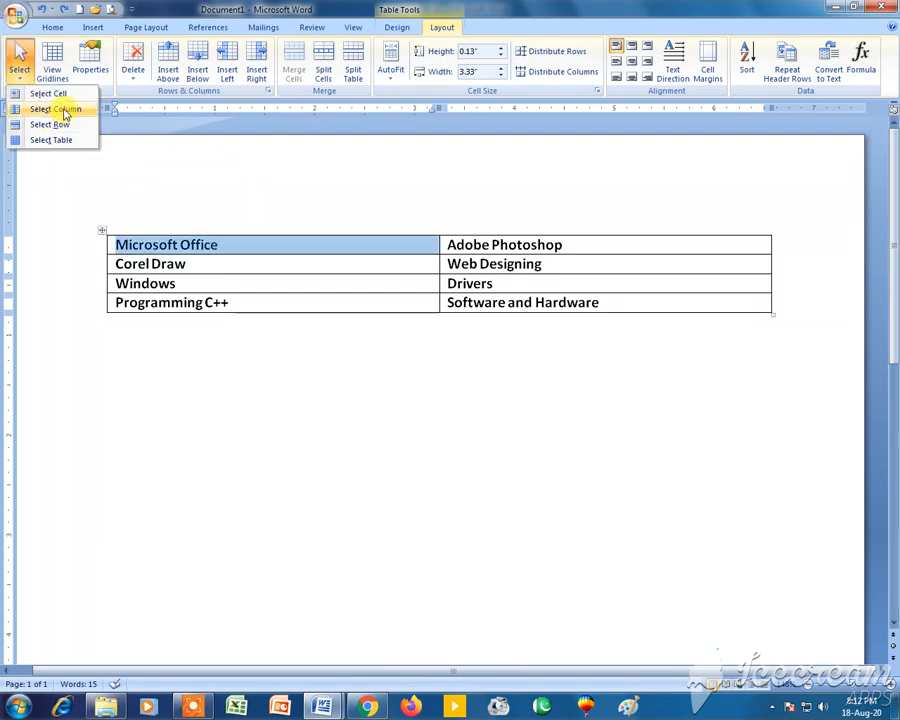
pyautogui.click(66, 128)
# Apply Select Column to the selected row and again from the Corel Draw cell, then place the cursor back in the Microsoft Office cell.
pyautogui.click(19, 60)
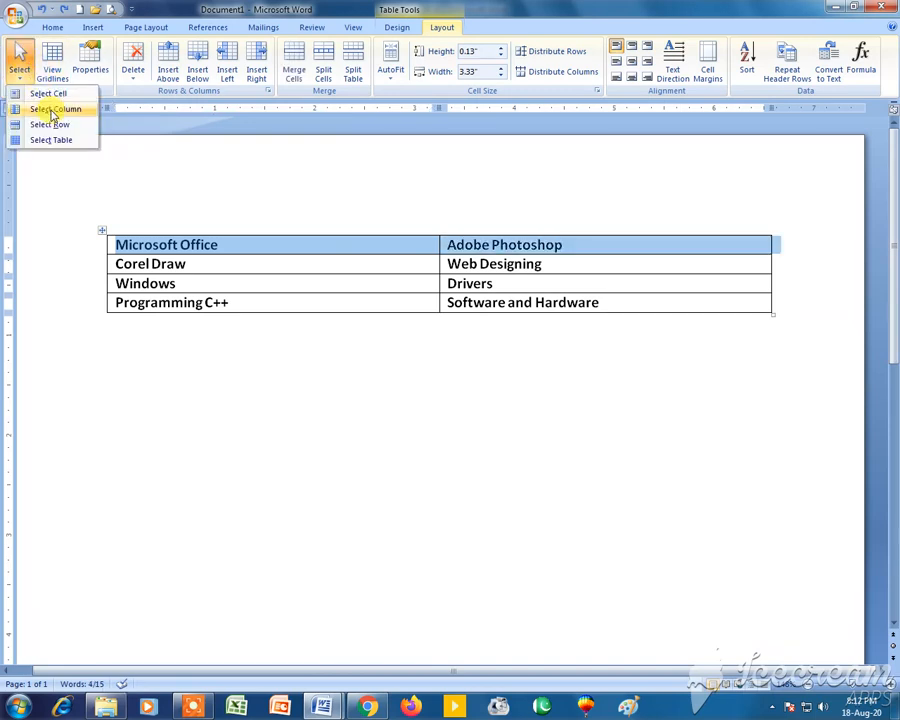
pyautogui.click(54, 114)
pyautogui.click(234, 261)
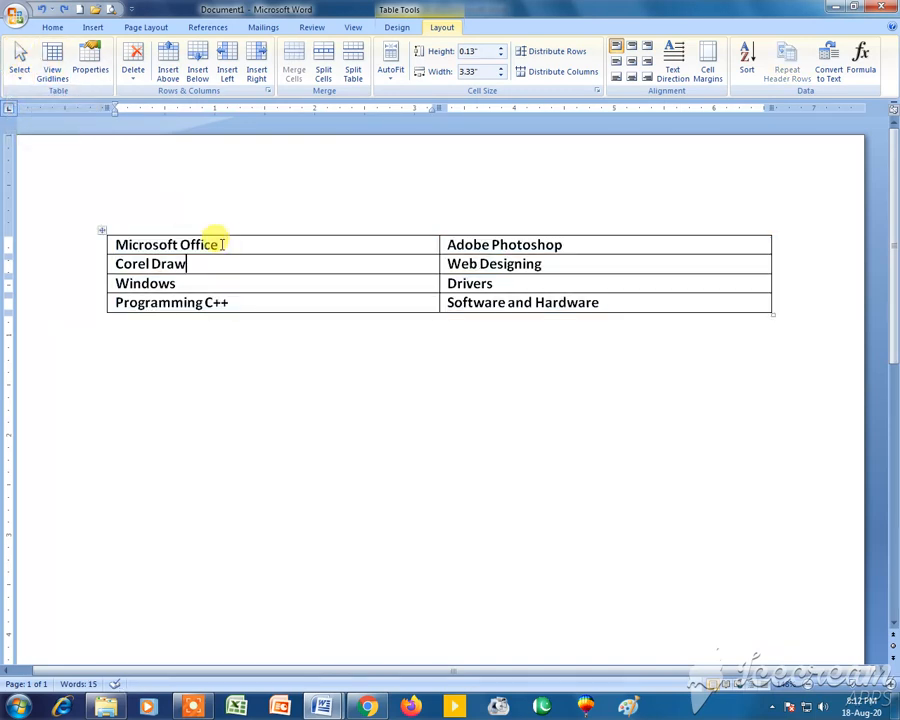
pyautogui.click(19, 60)
pyautogui.click(56, 112)
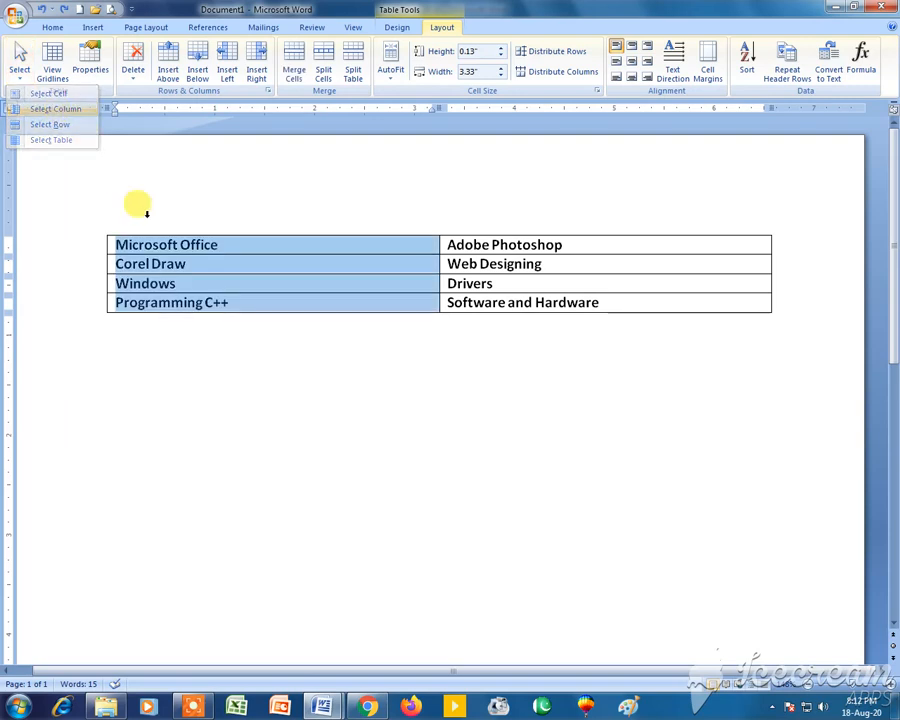
pyautogui.click(205, 246)
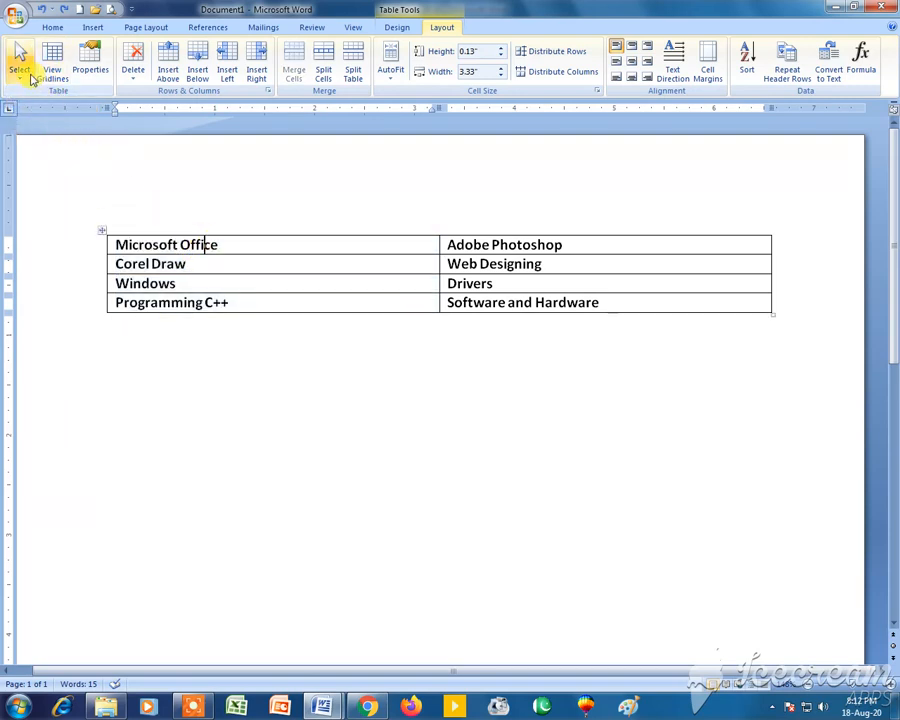
# Select the first table column, the second column, and the first column again by their upper edges.
pyautogui.click(16, 60)
pyautogui.click(229, 208)
pyautogui.click(232, 210)
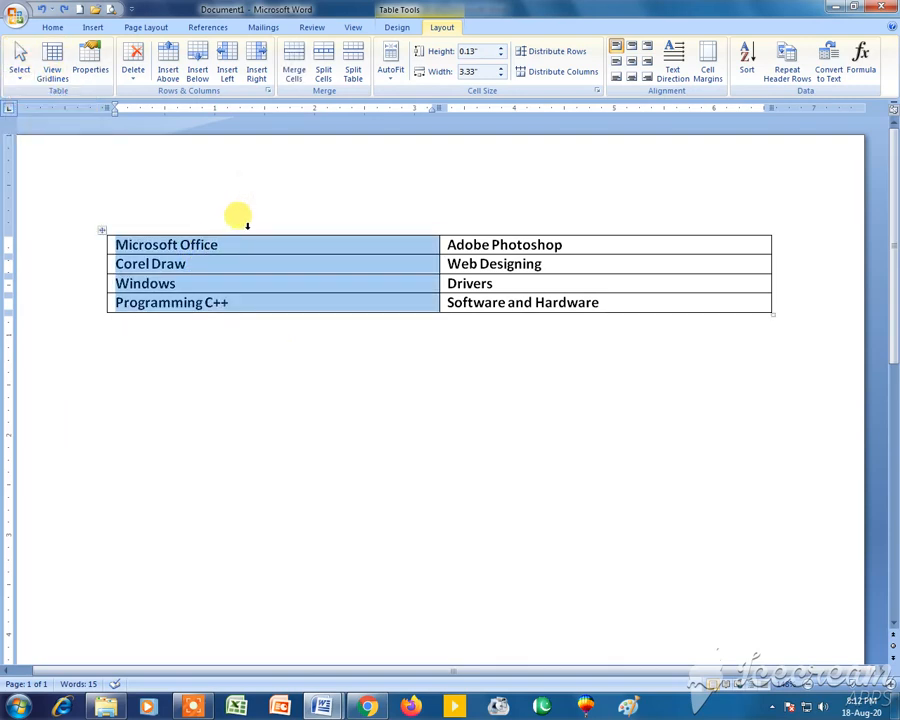
pyautogui.click(490, 204)
pyautogui.click(380, 210)
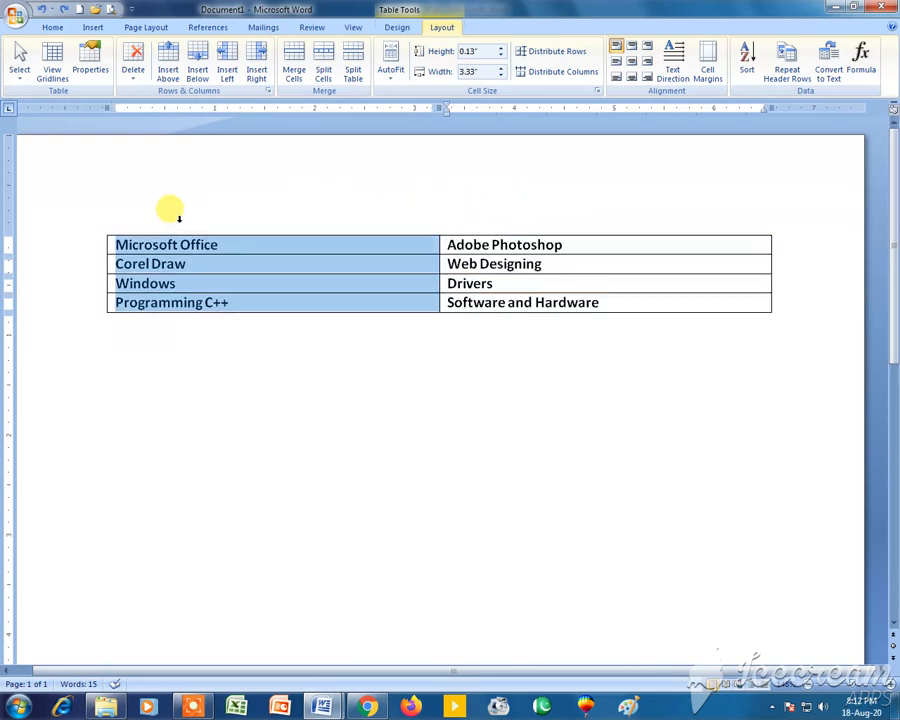
# Select the whole table with its move handle and again with Select Table, placing the cursor in the Microsoft Office cell after each selection.
pyautogui.click(110, 243)
pyautogui.click(104, 232)
pyautogui.click(104, 232)
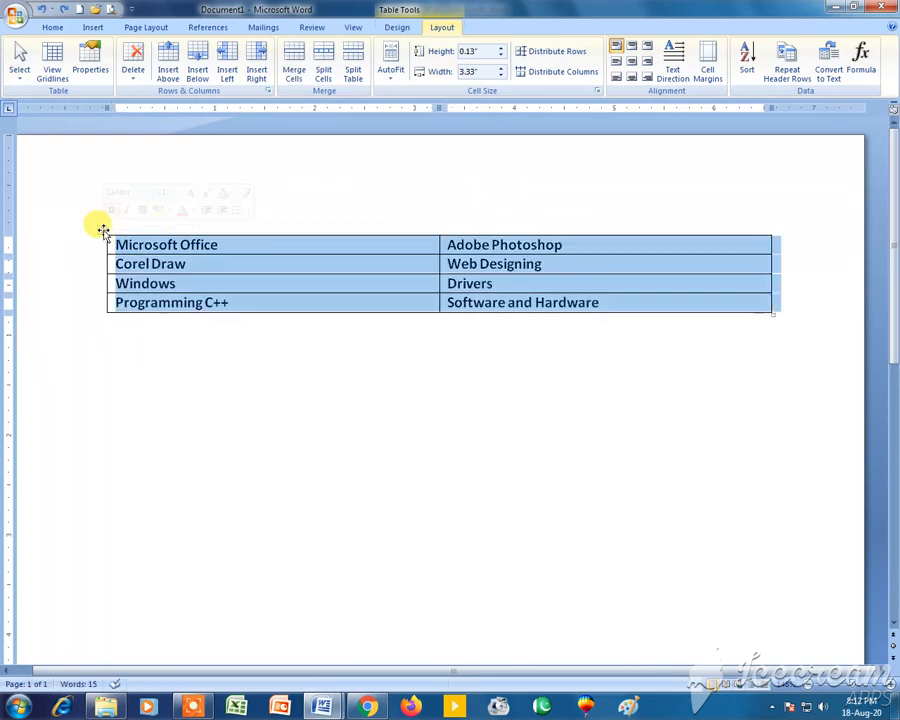
pyautogui.click(151, 245)
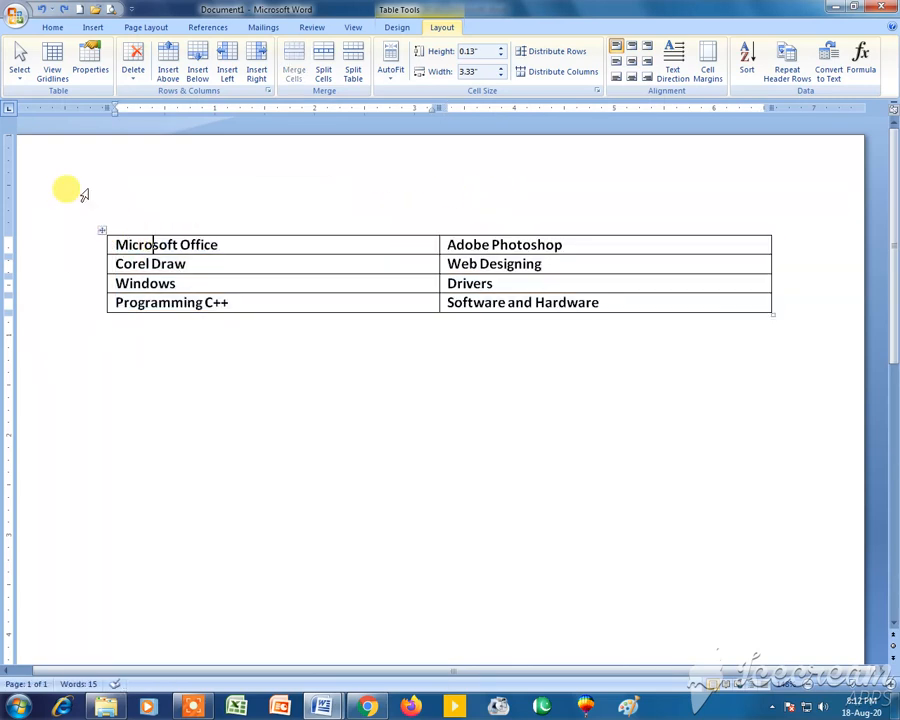
pyautogui.click(19, 62)
pyautogui.click(50, 140)
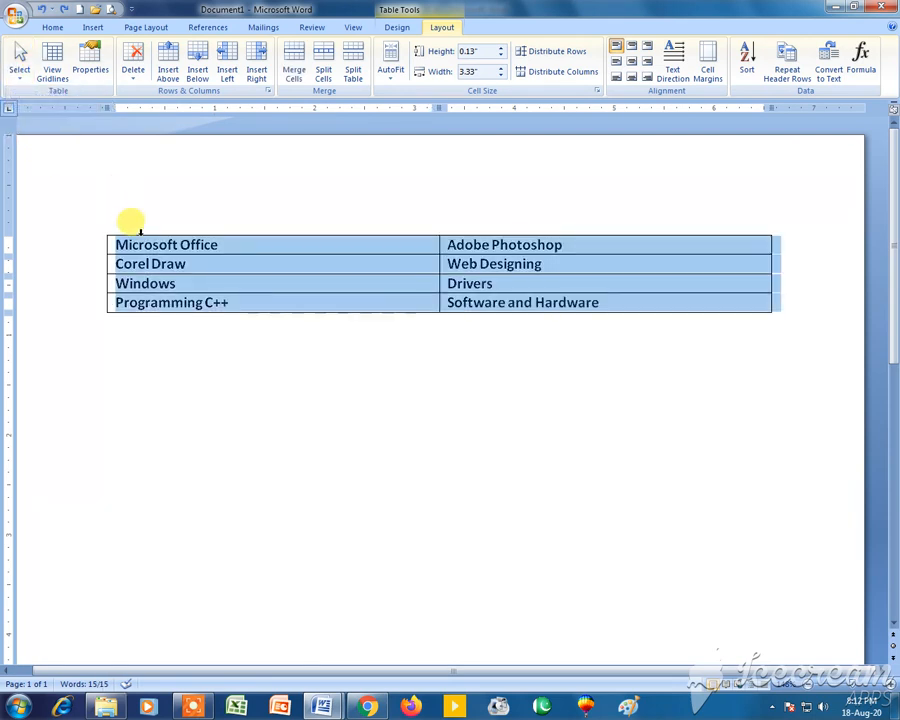
pyautogui.click(137, 240)
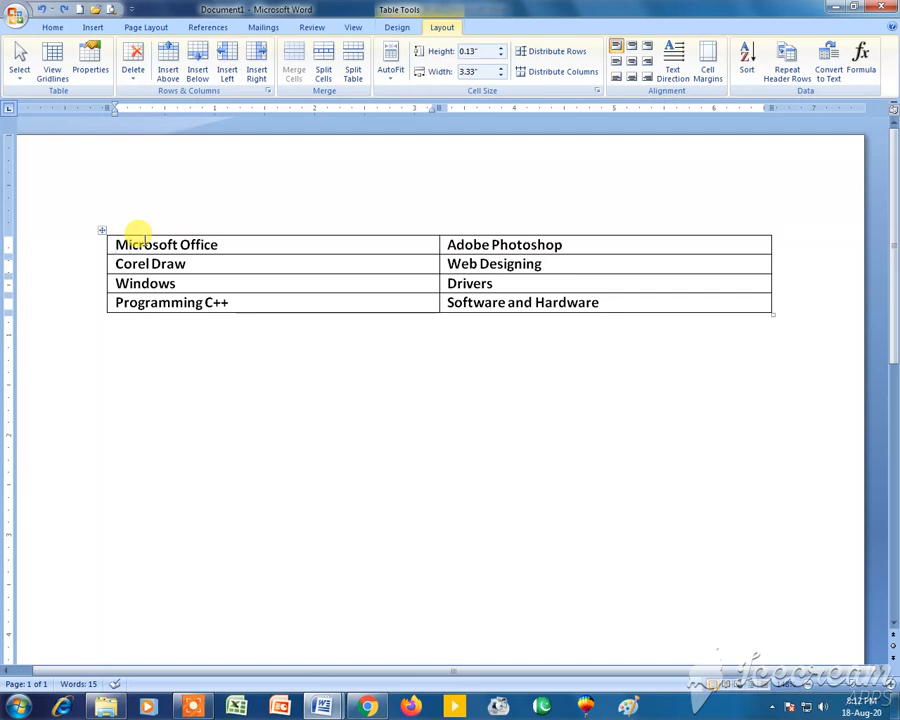
# Extend the selection from the Microsoft Office cell across the table, clear it, and place the cursor after Corel Draw.
pyautogui.hotkey('shift', 'Down')
pyautogui.hotkey('shift', 'Right')
pyautogui.hotkey('shift', 'Down')
pyautogui.hotkey('shift', 'Down')
pyautogui.hotkey('shift', 'Down')
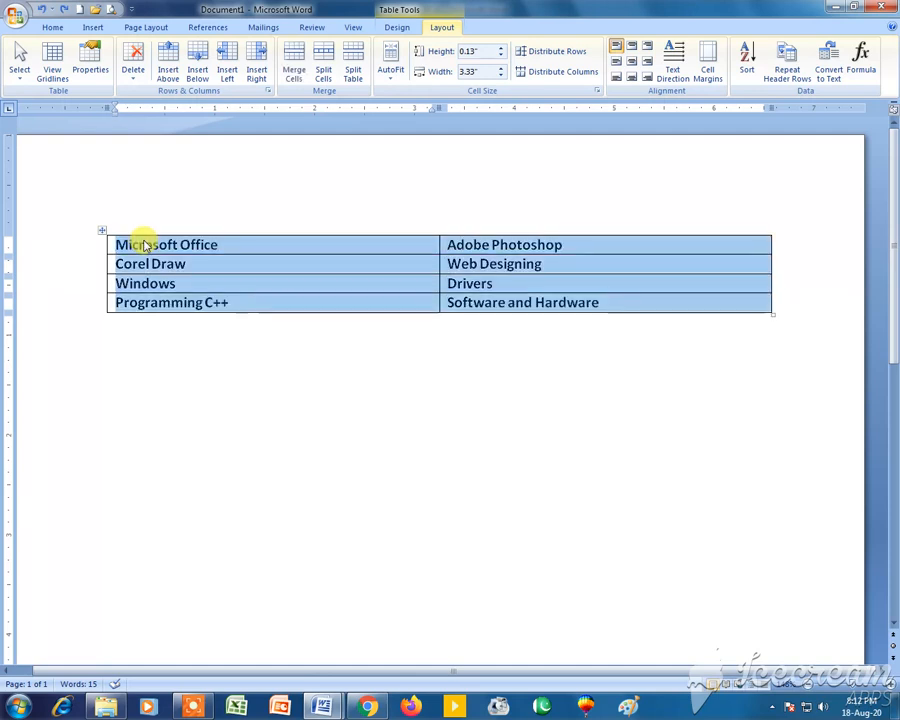
pyautogui.press('Left')
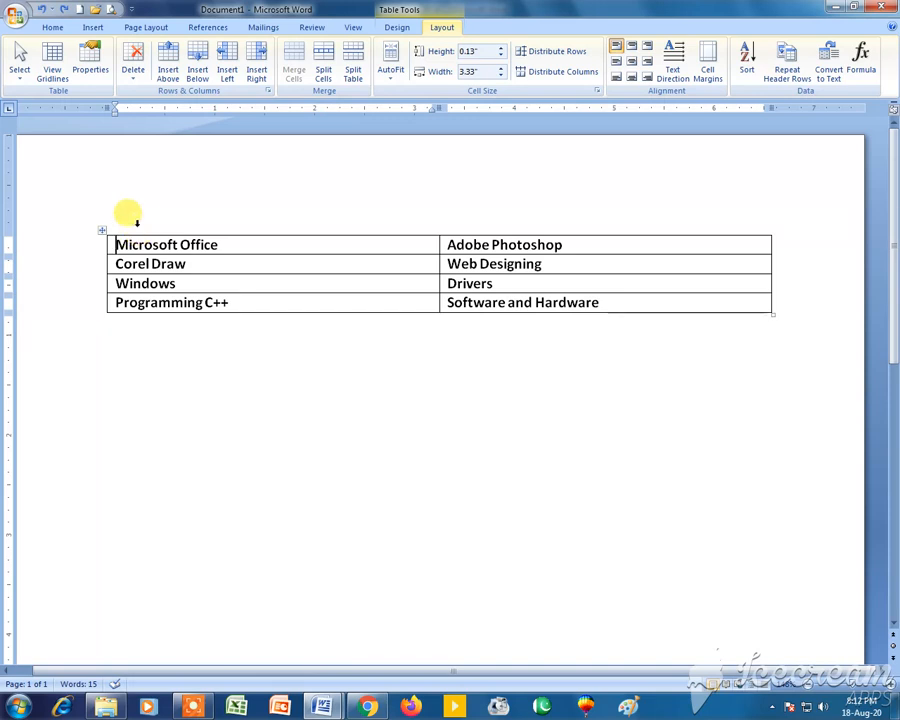
pyautogui.moveTo(142, 244); pyautogui.dragTo(312, 292)
pyautogui.click(187, 268)
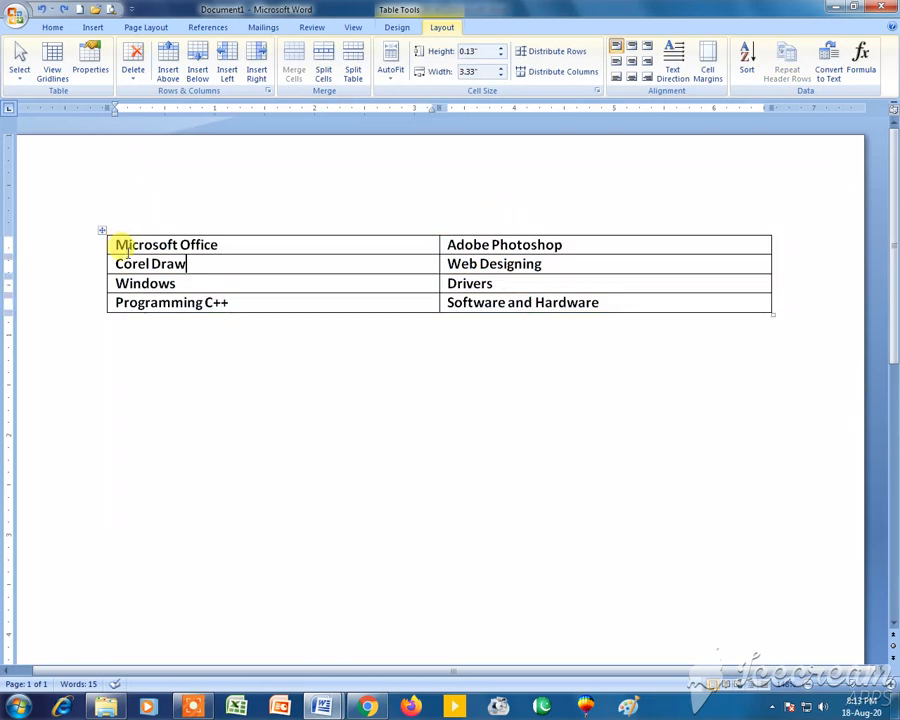
# Select all the table cells, apply No Border, and place the cursor in the Corel Draw cell.
pyautogui.moveTo(117, 243); pyautogui.dragTo(482, 287)
pyautogui.click(397, 27)
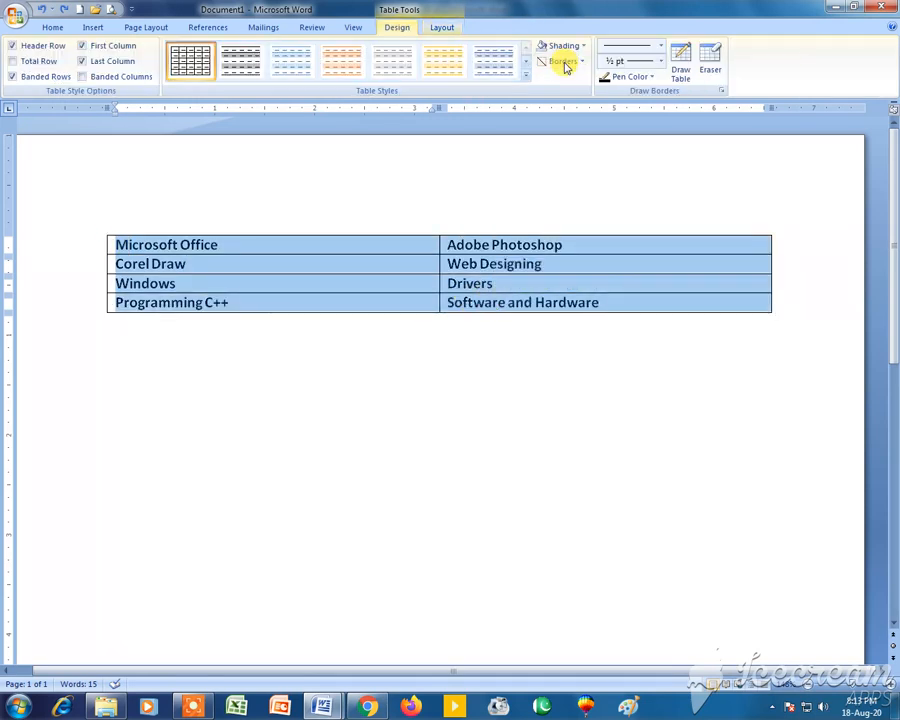
pyautogui.click(582, 61)
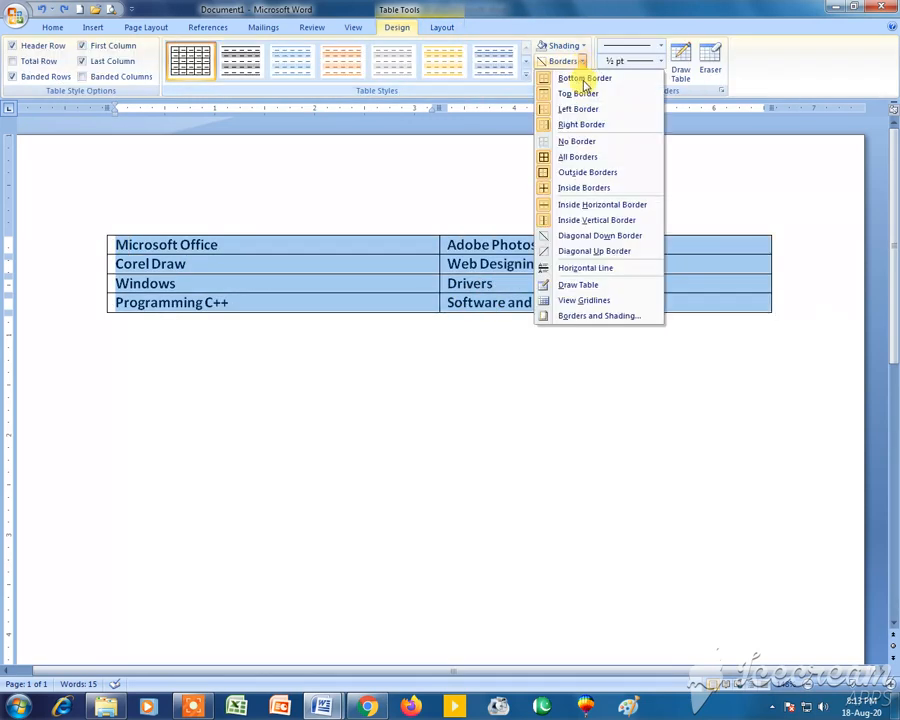
pyautogui.click(578, 141)
pyautogui.click(322, 263)
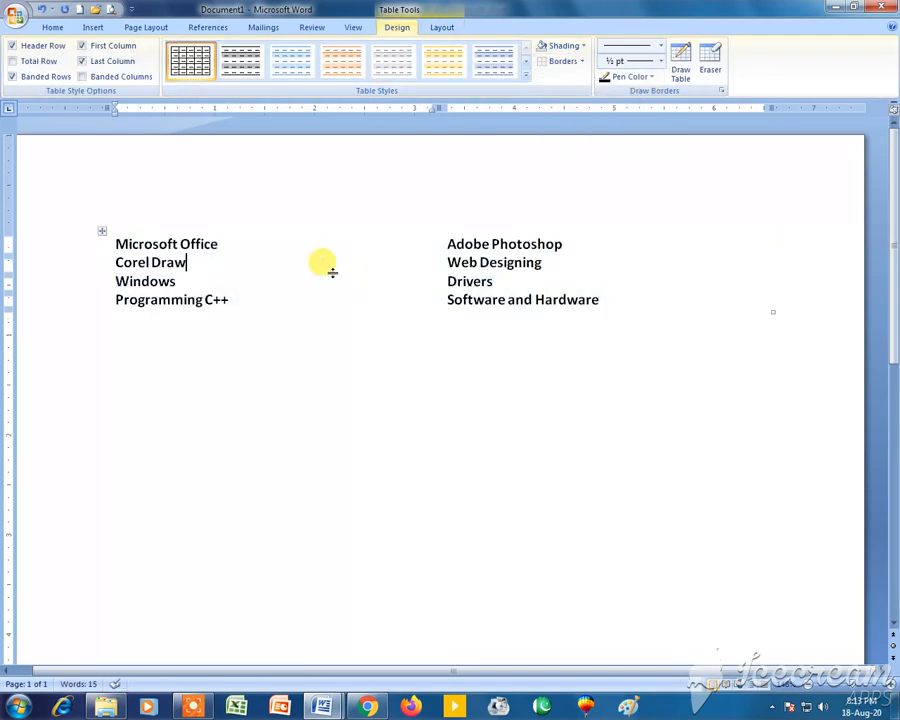
# Show the gridlines of the borderless table and check the page in print preview before closing the preview.
pyautogui.click(102, 231)
pyautogui.click(442, 27)
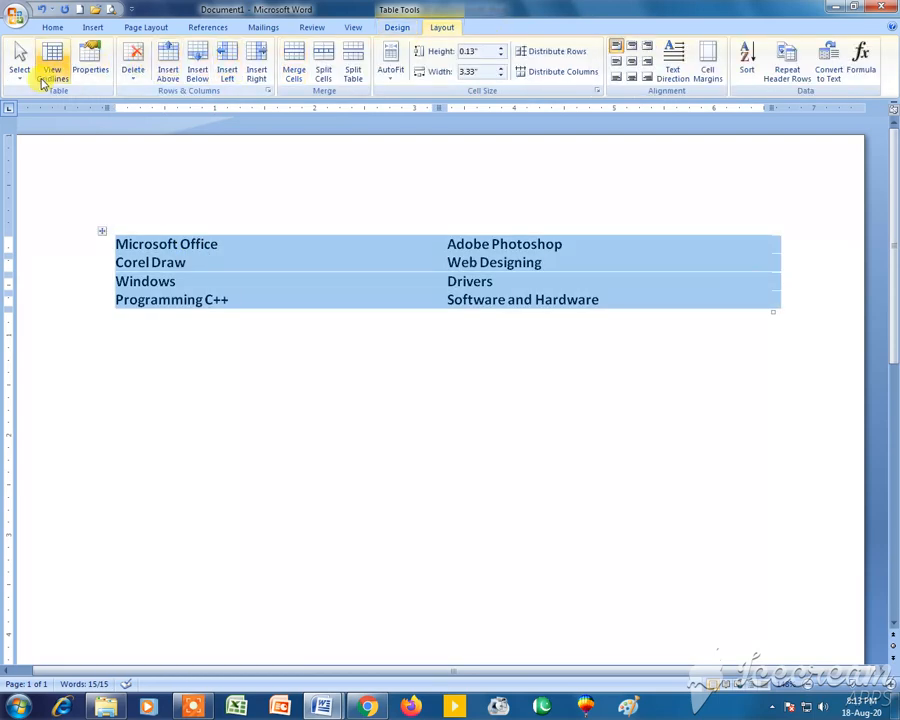
pyautogui.click(44, 80)
pyautogui.click(322, 334)
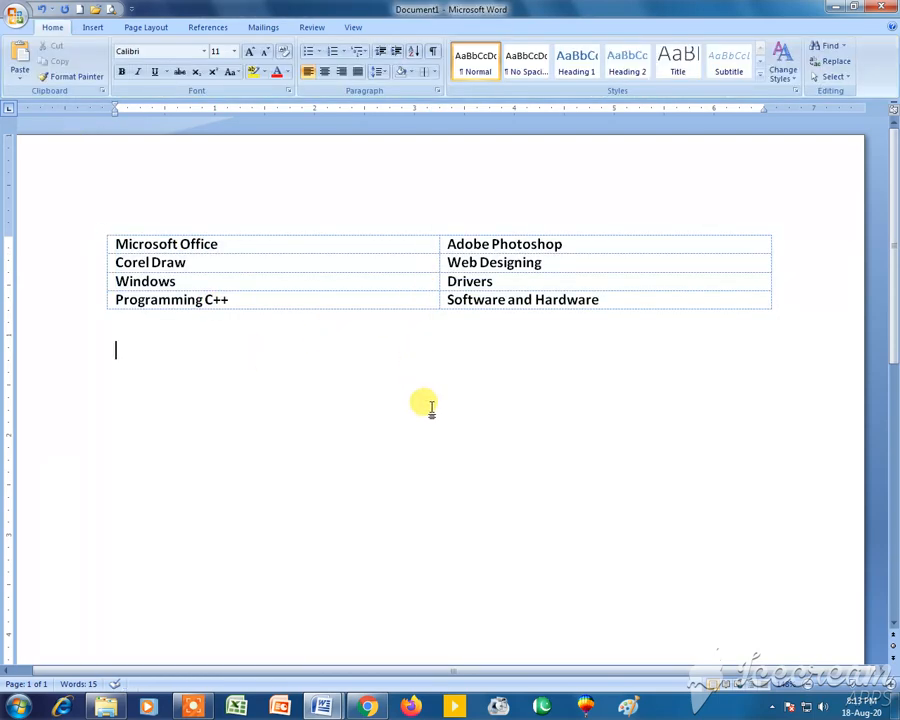
pyautogui.hotkey('ctrl', 'F2')
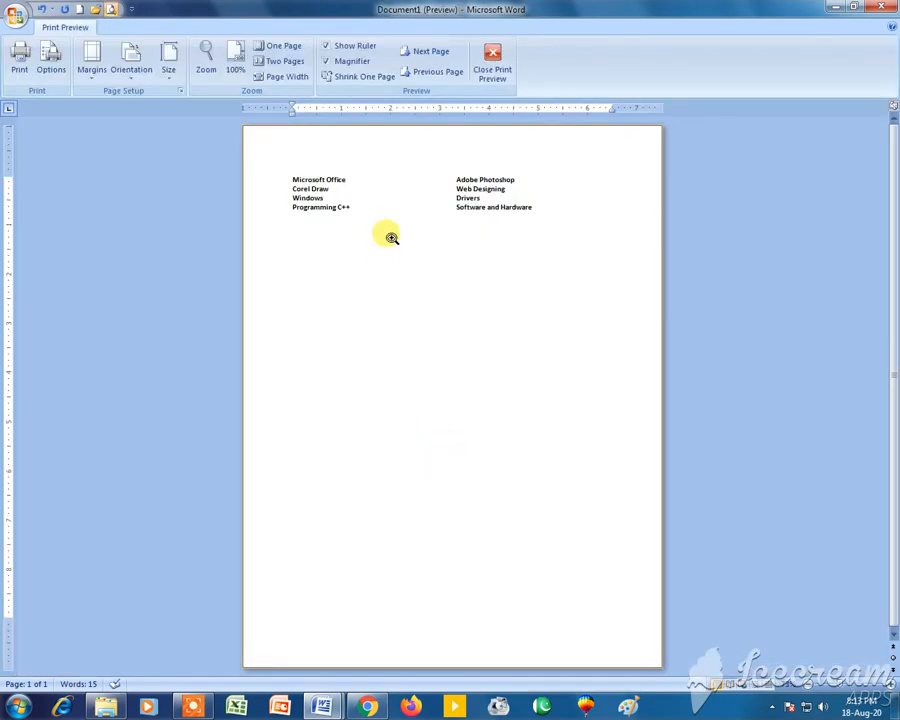
pyautogui.hotkey('ctrl', 'F2')
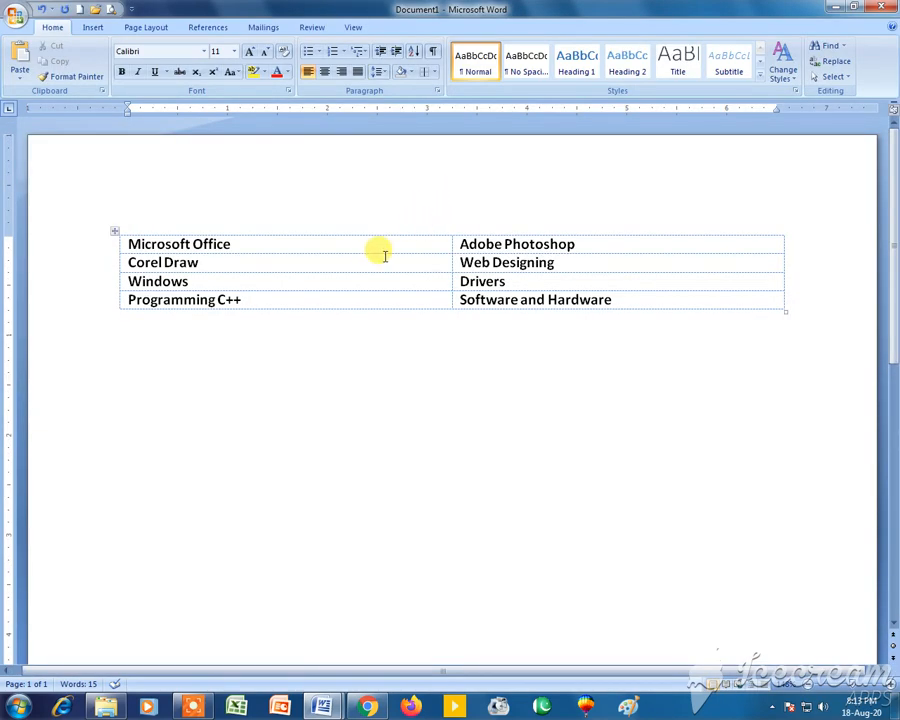
# Hide the table gridlines and apply All Borders to every cell of the table.
pyautogui.moveTo(320, 243); pyautogui.dragTo(472, 302)
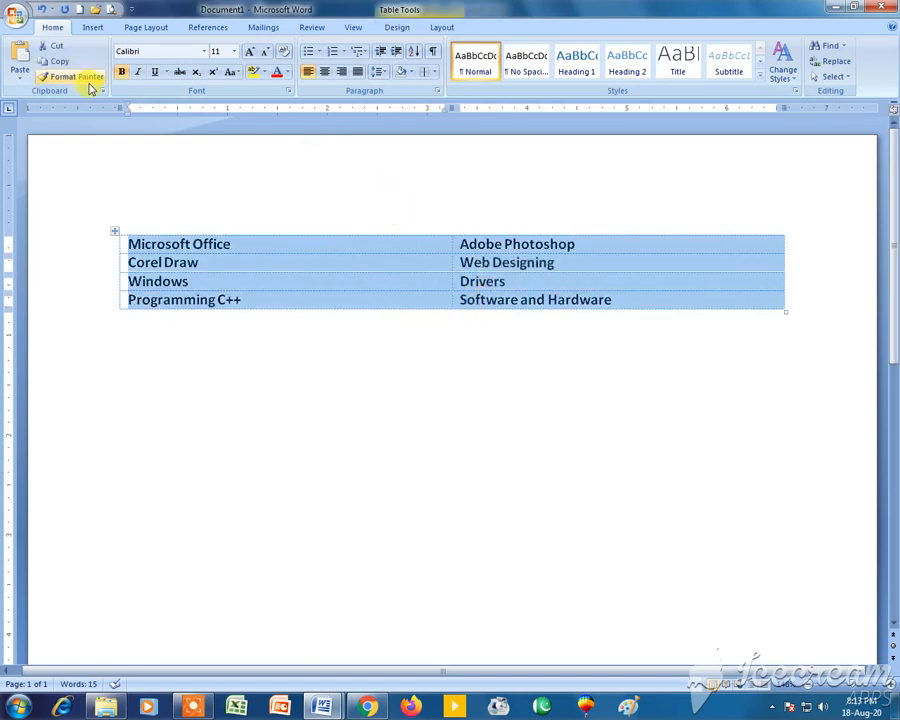
pyautogui.click(441, 28)
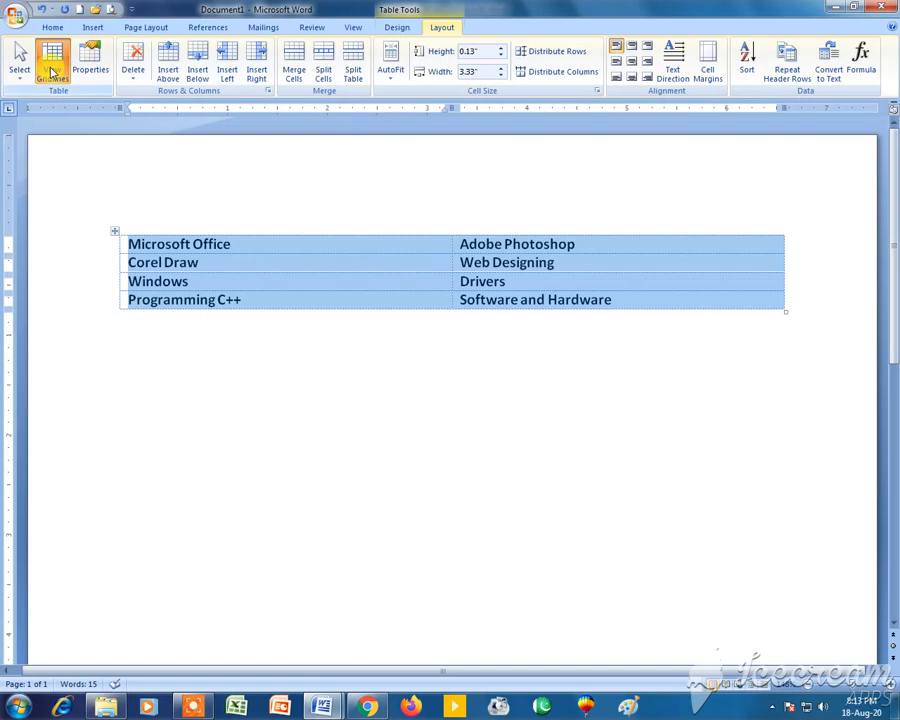
pyautogui.click(52, 70)
pyautogui.click(412, 28)
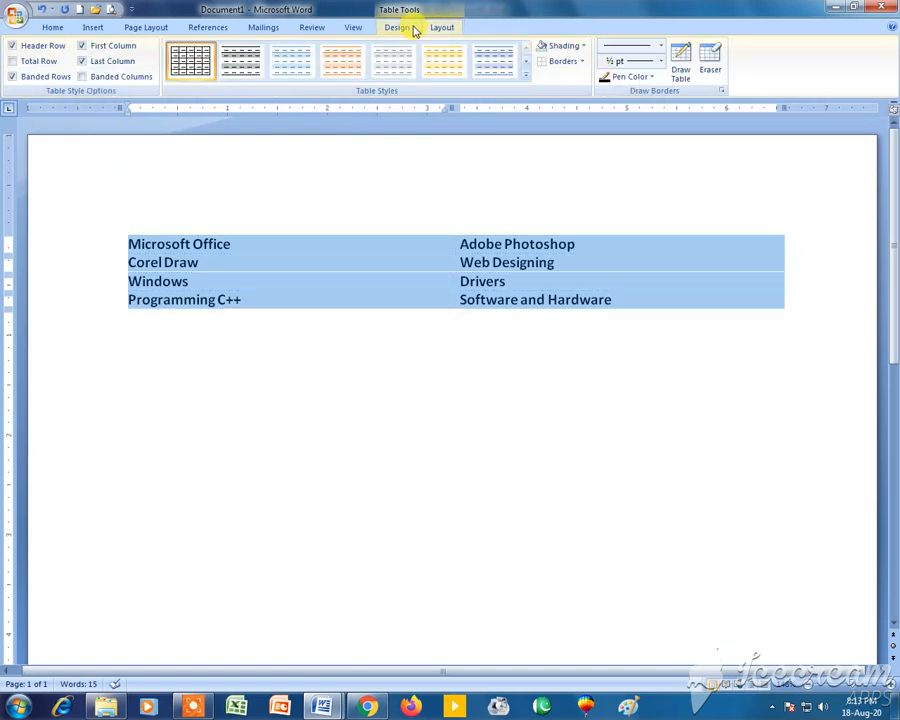
pyautogui.click(587, 62)
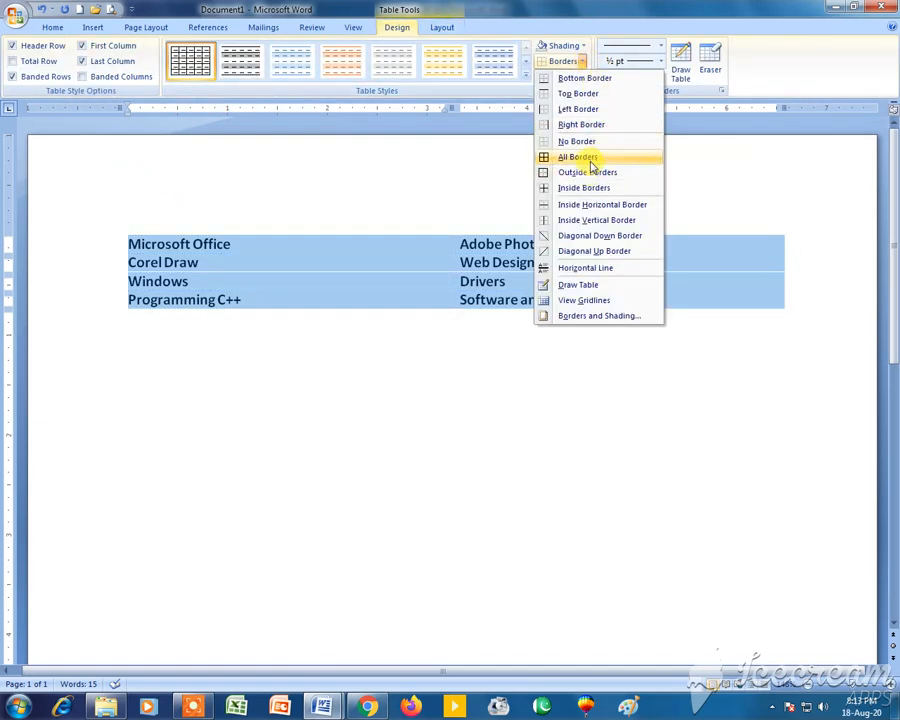
pyautogui.click(590, 155)
# Resize the whole table to about half its width, making each column about 1.68" wide.
pyautogui.click(440, 27)
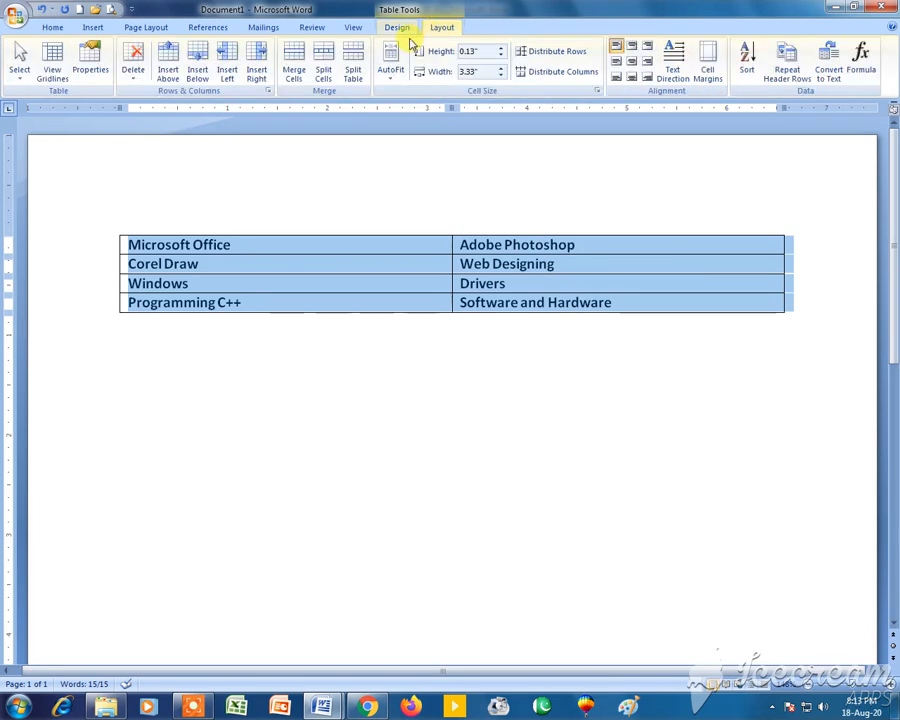
pyautogui.click(158, 247)
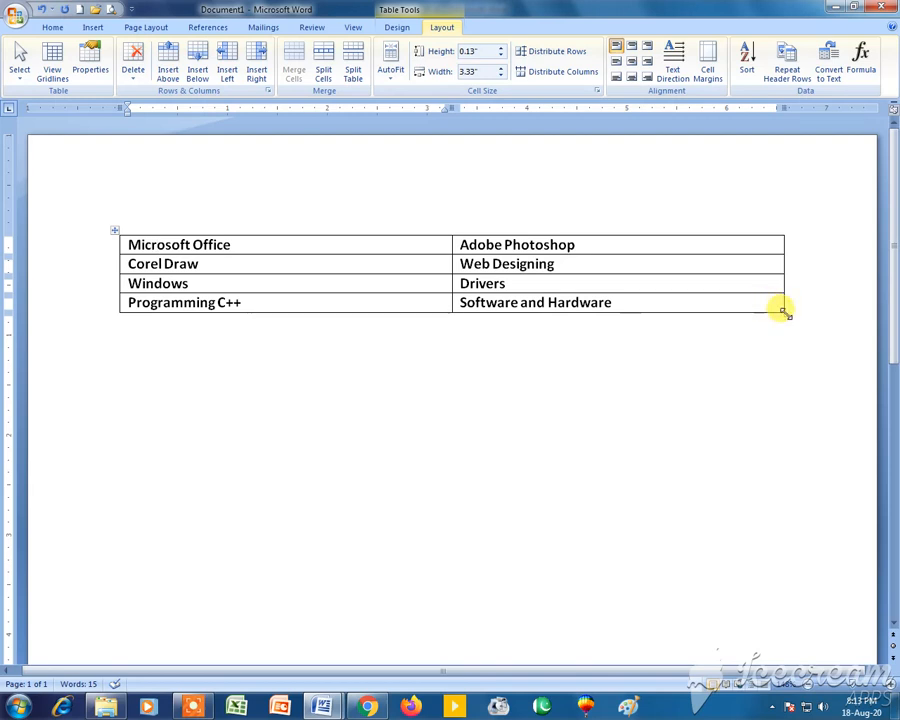
pyautogui.moveTo(785, 313); pyautogui.dragTo(455, 310)
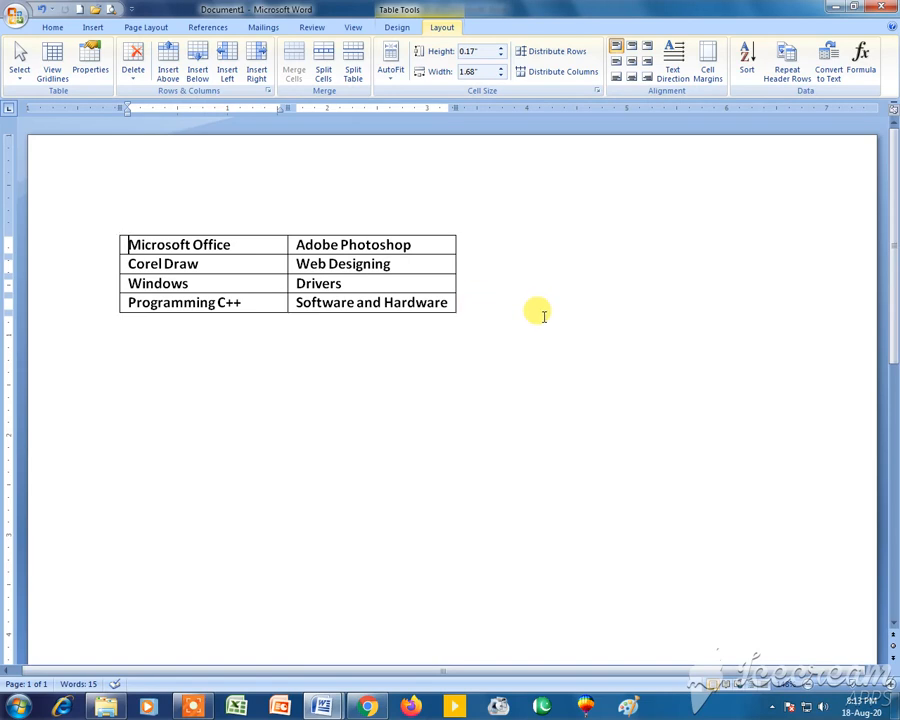
# Set the table alignment to Center in the table properties, apply it, and change the alignment to Right.
pyautogui.click(90, 62)
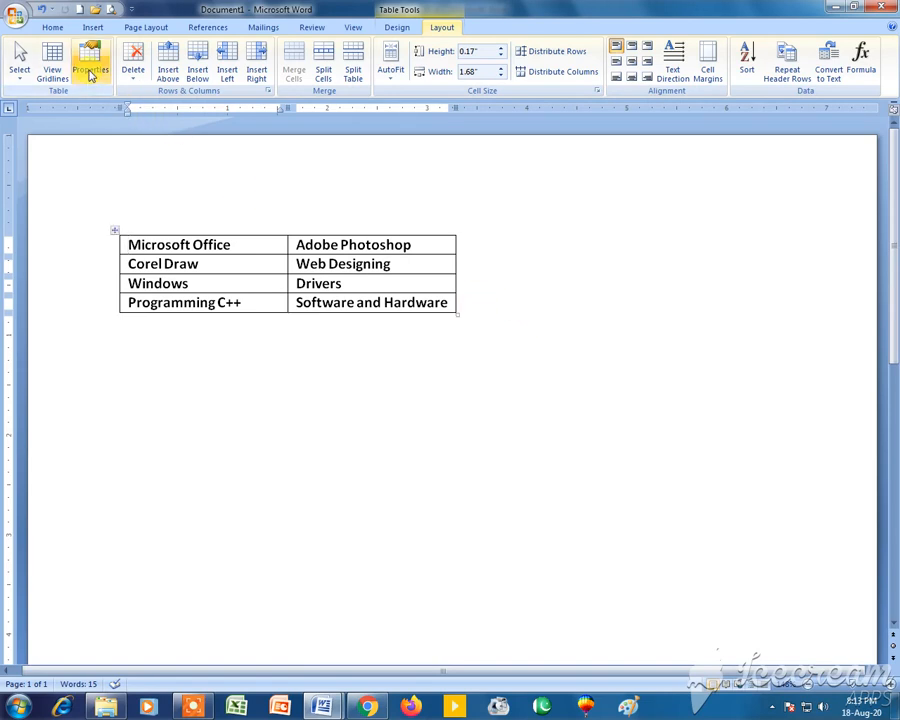
pyautogui.click(384, 293)
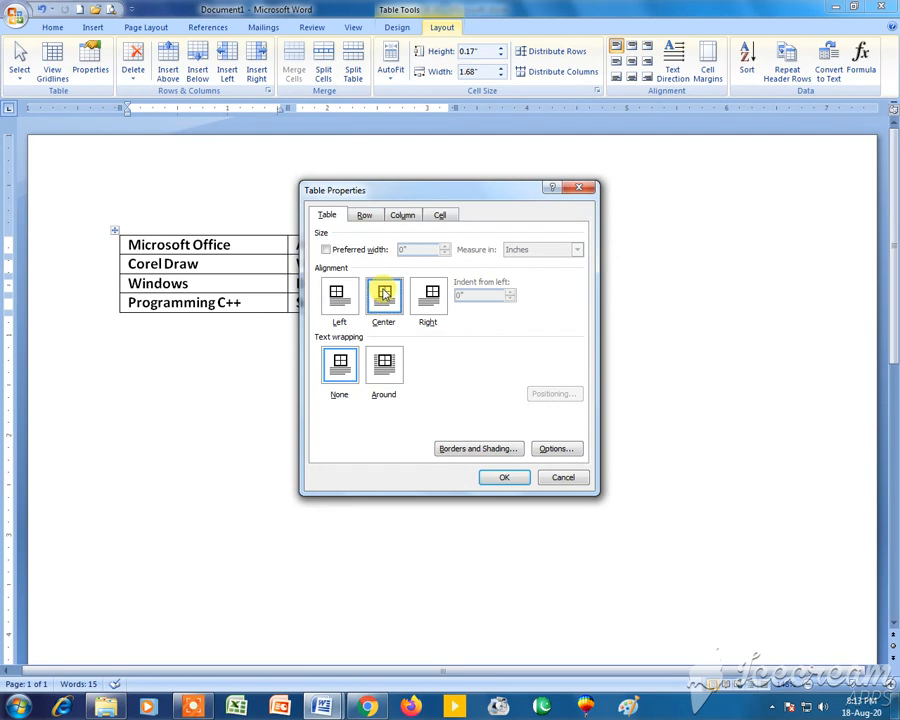
pyautogui.click(503, 479)
pyautogui.click(90, 62)
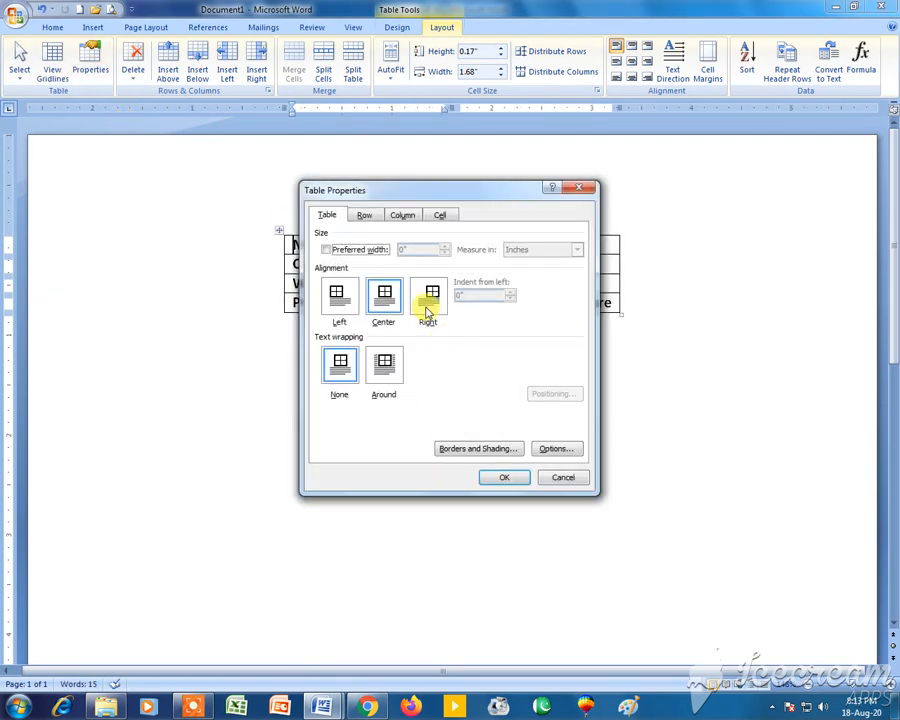
pyautogui.click(428, 310)
pyautogui.click(504, 477)
# Set the table alignment back to Left in the table properties.
pyautogui.click(86, 78)
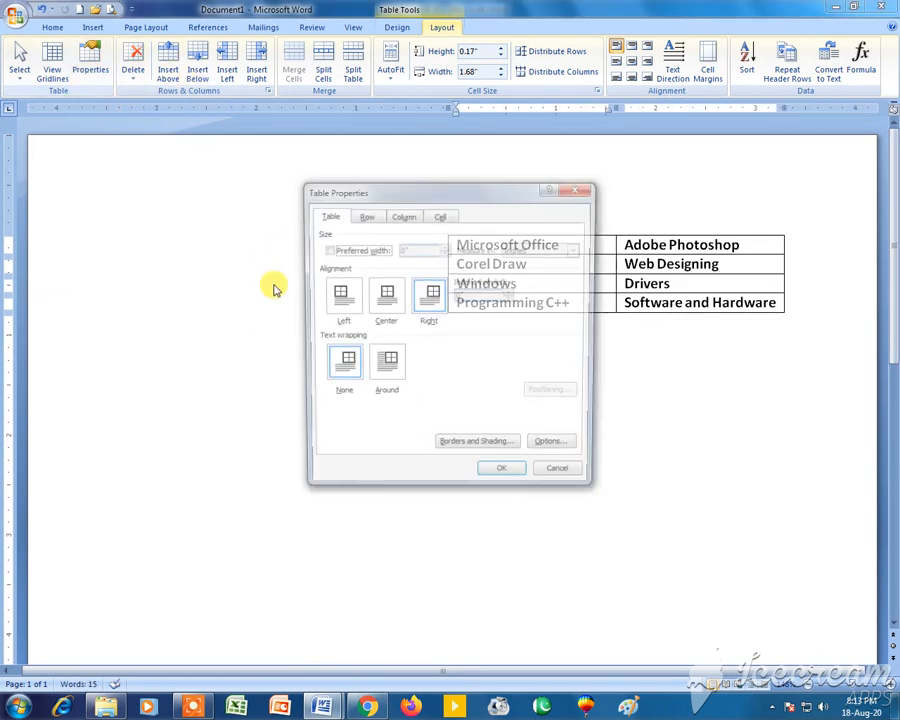
pyautogui.click(338, 291)
pyautogui.click(503, 479)
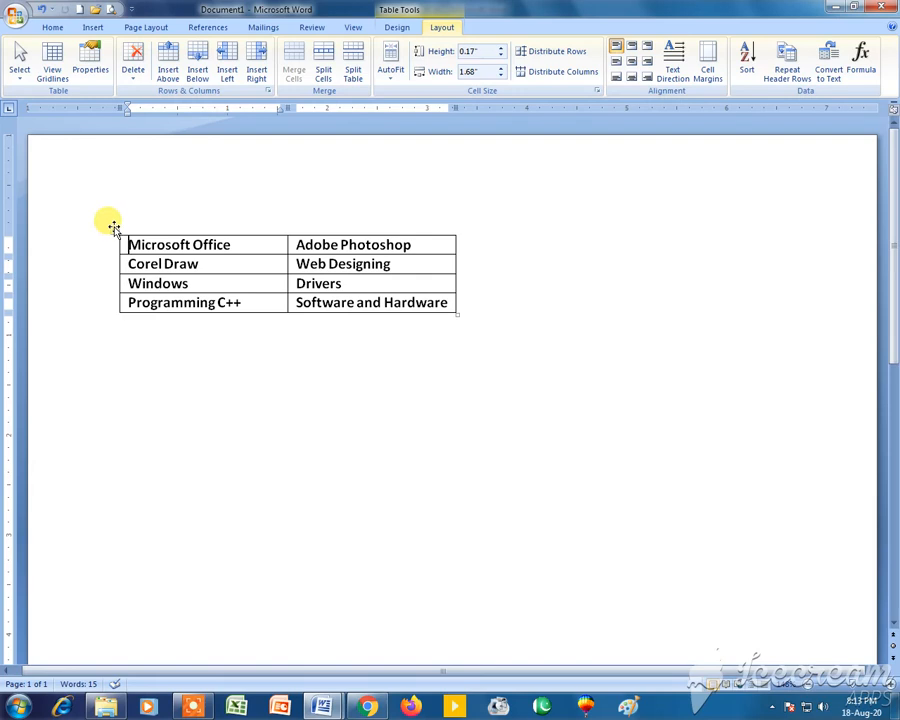
pyautogui.moveTo(114, 232)
pyautogui.mouseDown()
pyautogui.moveTo(482, 223)
pyautogui.moveTo(466, 237)
pyautogui.moveTo(159, 255)
pyautogui.moveTo(115, 232)
pyautogui.mouseUp()
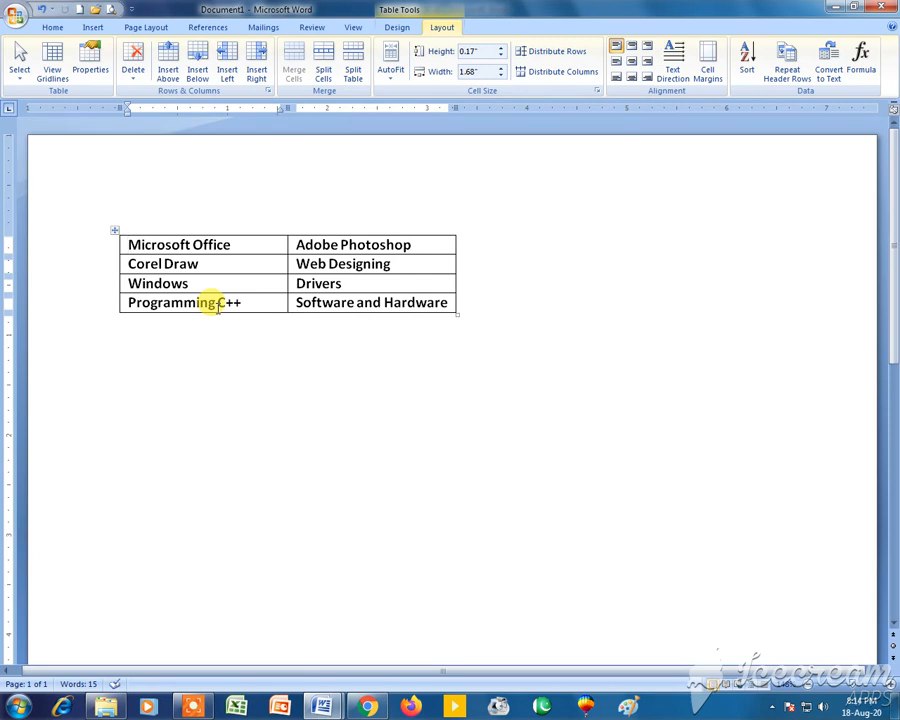
# Undo the table alignment and resizing changes and place the cursor at the end of Microsoft Office.
pyautogui.hotkey('ctrl', 'z')
pyautogui.hotkey('ctrl', 'z')
pyautogui.hotkey('ctrl', 'z')
pyautogui.hotkey('ctrl', 'z')
pyautogui.hotkey('ctrl', 'z')
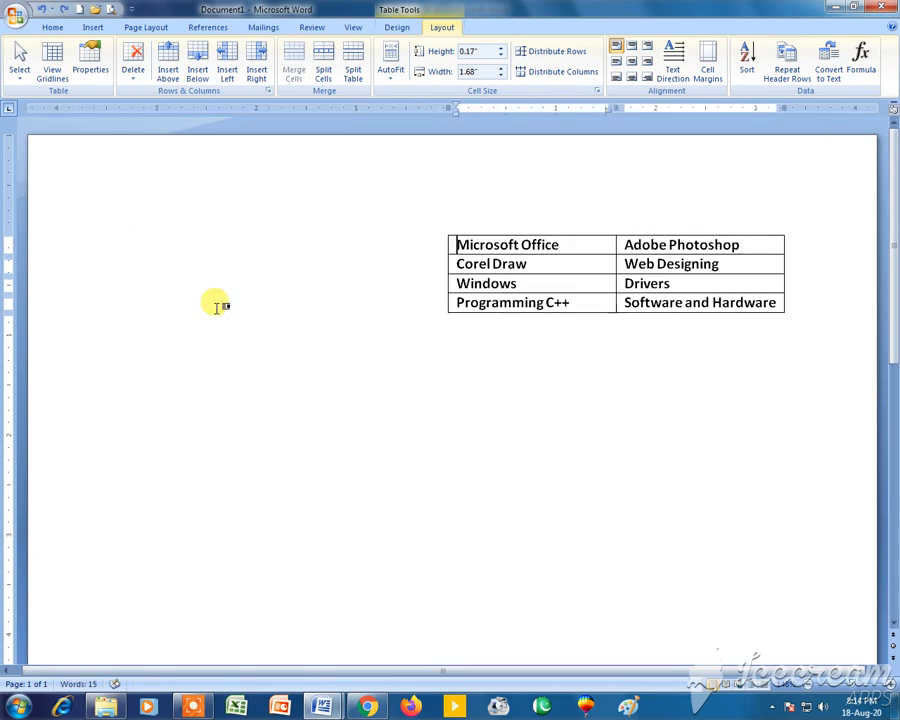
pyautogui.hotkey('ctrl', 'z')
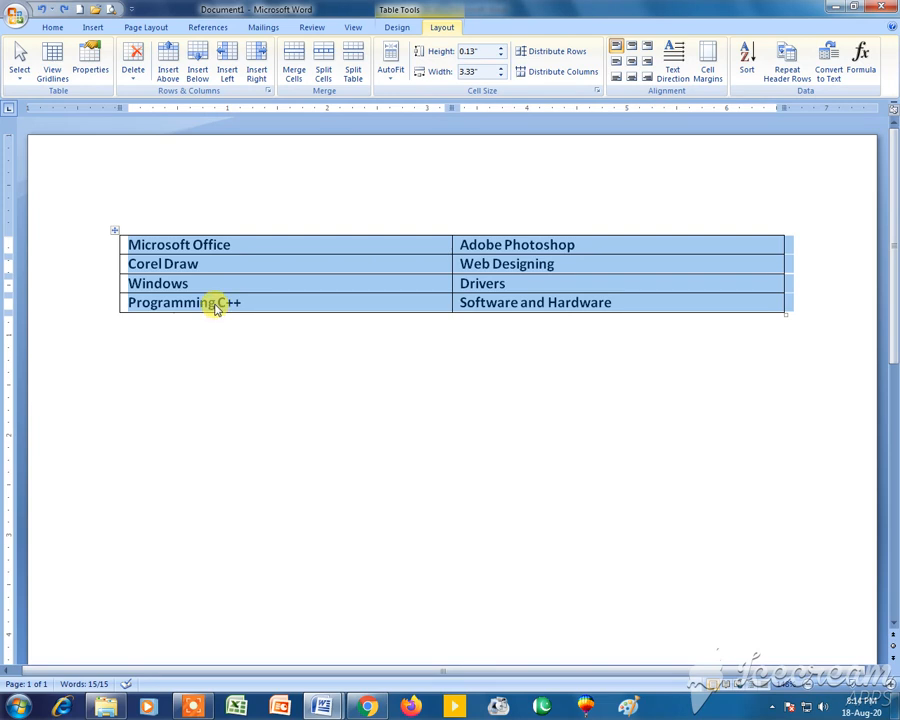
pyautogui.click(241, 257)
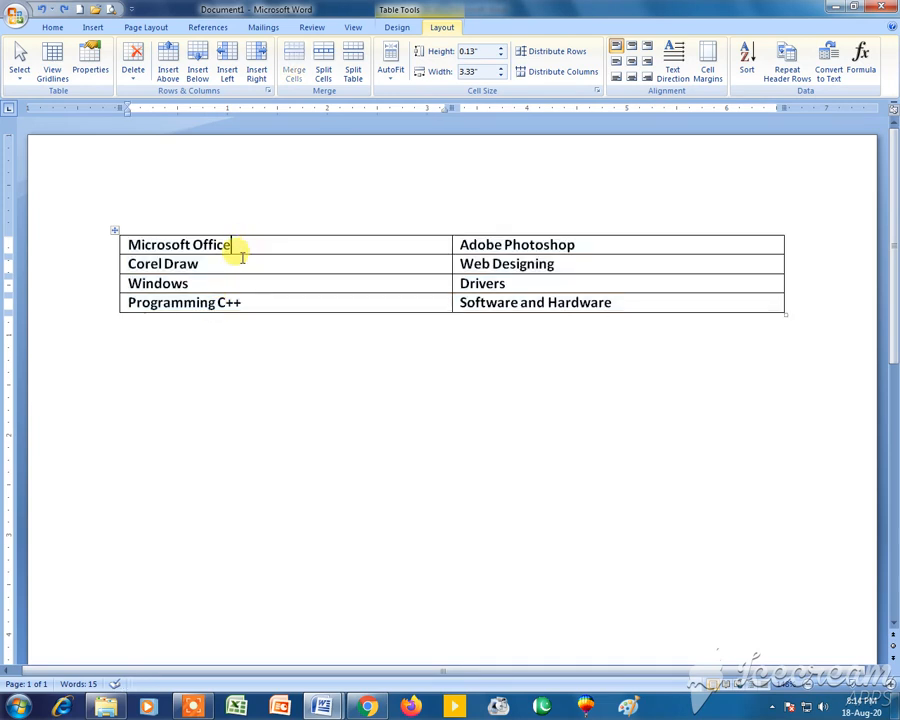
# Delete the table column containing Microsoft Office and undo the deletion.
pyautogui.click(136, 76)
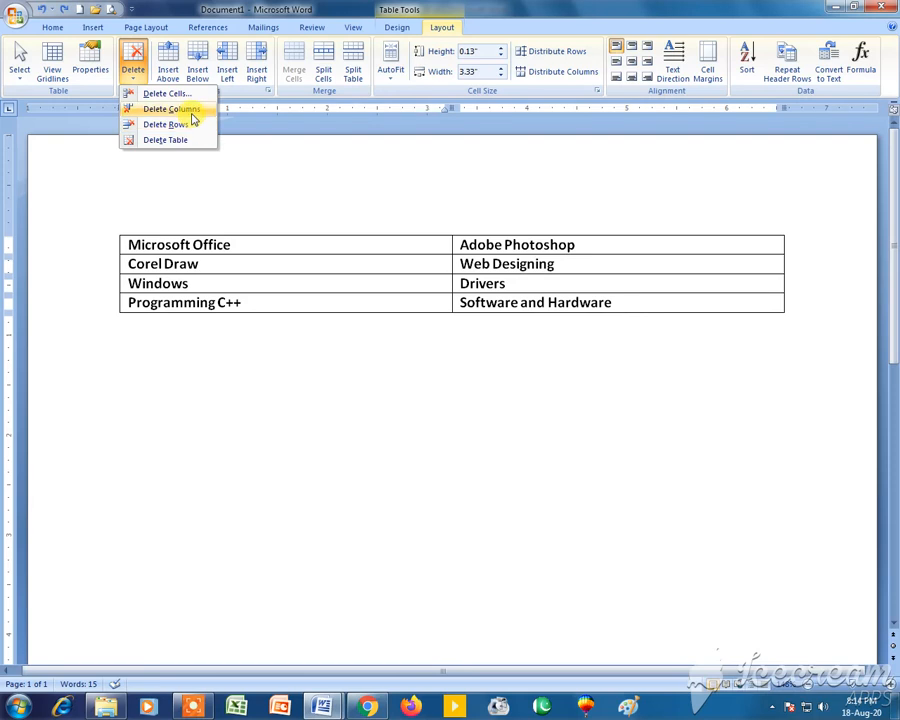
pyautogui.click(192, 112)
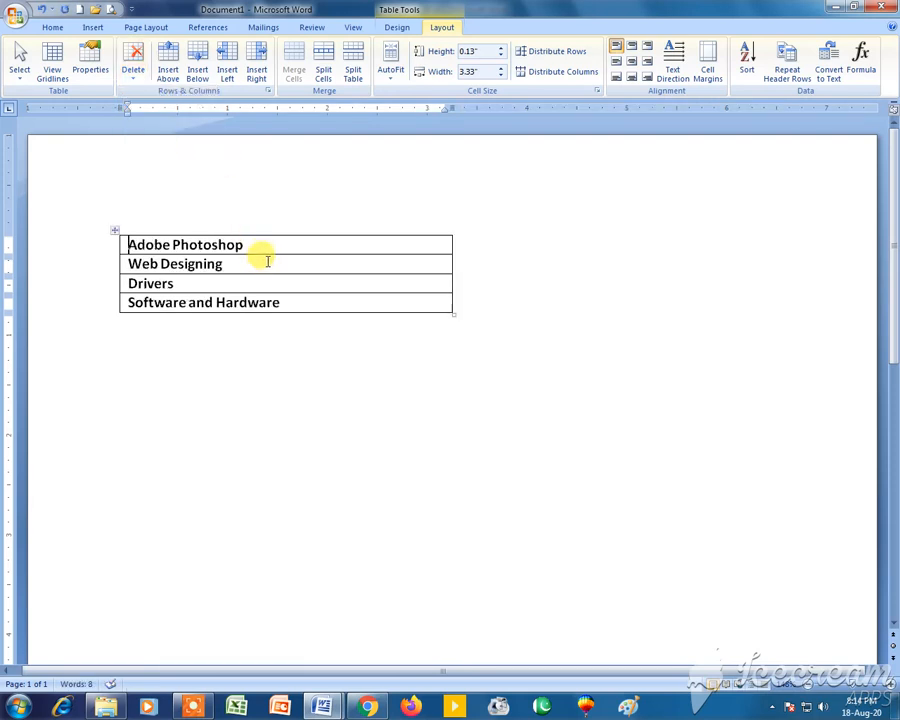
pyautogui.hotkey('ctrl', 'z')
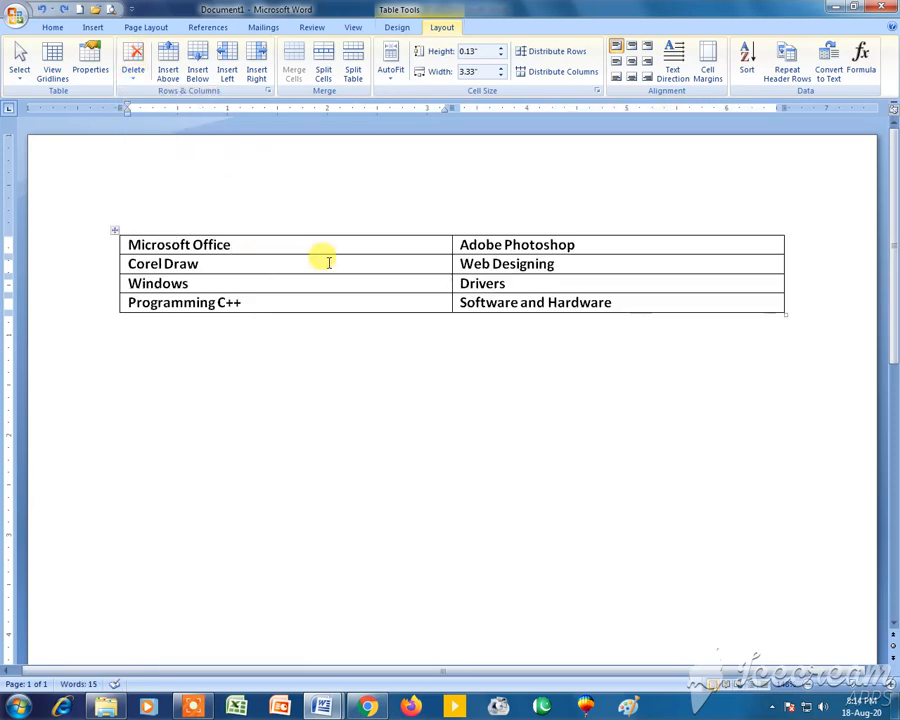
# Delete the table row containing Microsoft Office and undo the deletion.
pyautogui.click(136, 64)
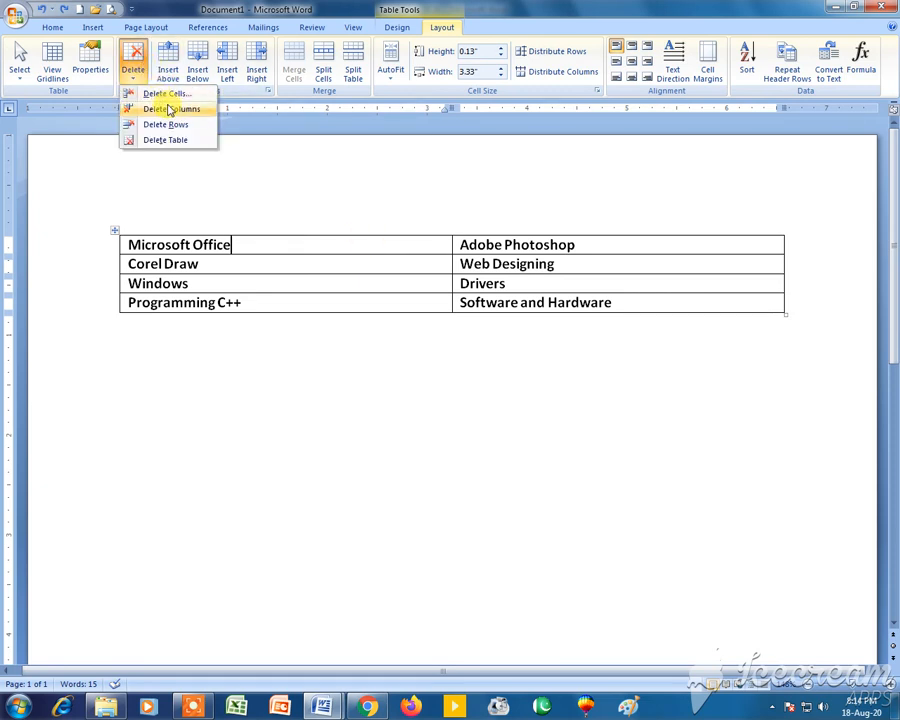
pyautogui.click(176, 124)
pyautogui.hotkey('ctrl', 'z')
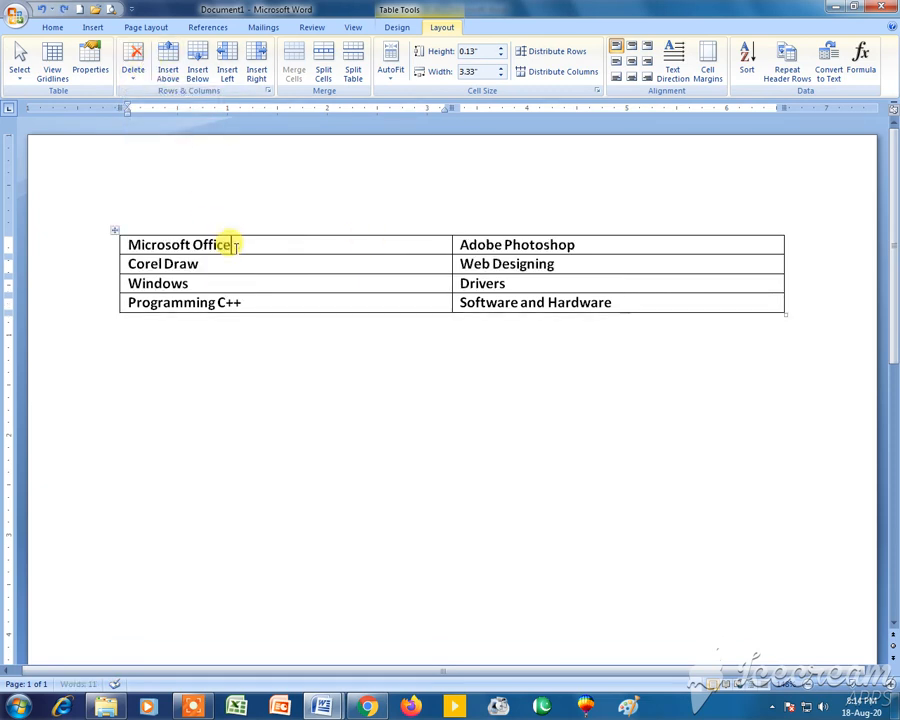
# Delete the entire course-name table and undo the deletion.
pyautogui.click(133, 62)
pyautogui.click(165, 141)
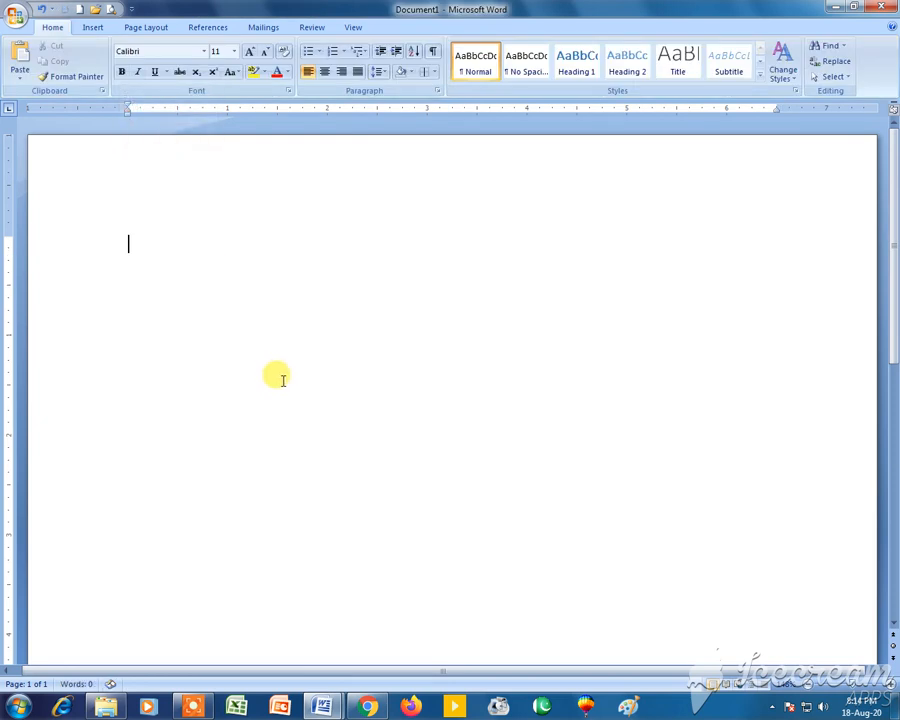
pyautogui.hotkey('ctrl', 'z')
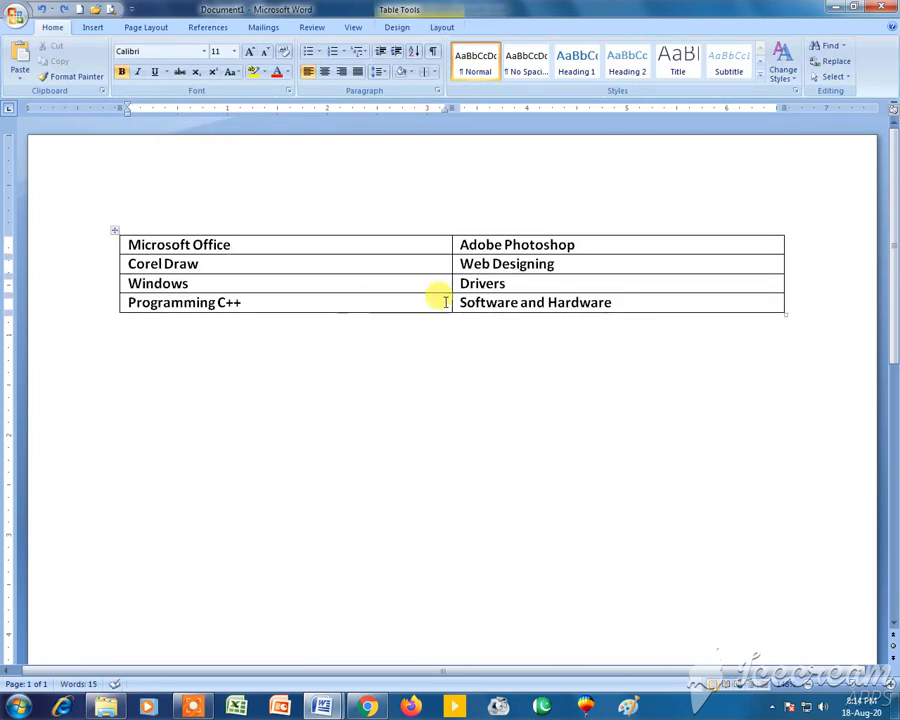
# Delete the Programming C++ cell with the Shift cells left option and undo the deletion.
pyautogui.click(487, 302)
pyautogui.click(376, 301)
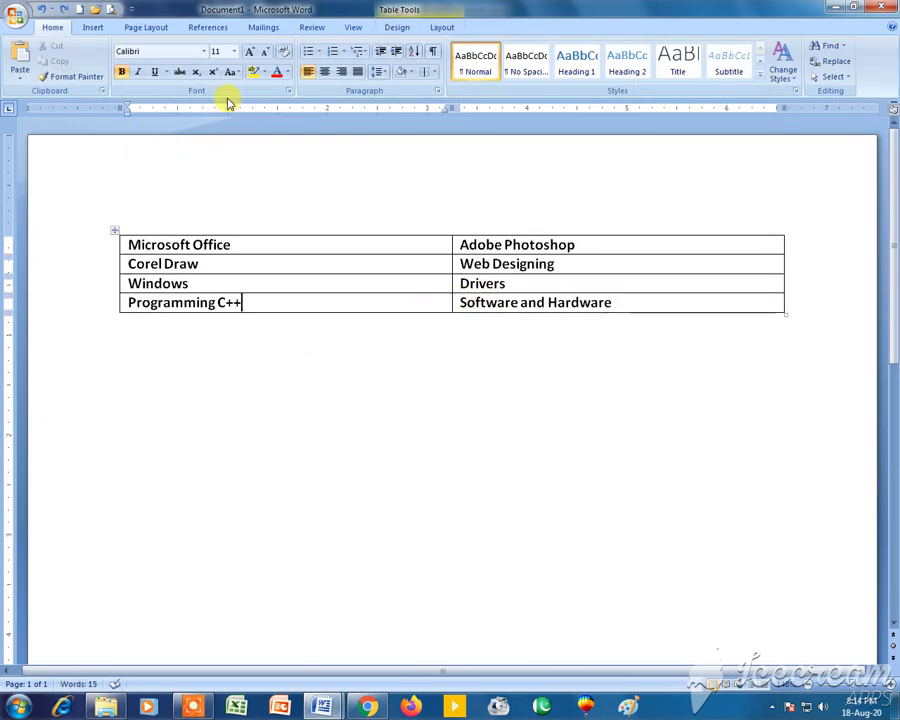
pyautogui.click(440, 27)
pyautogui.click(133, 60)
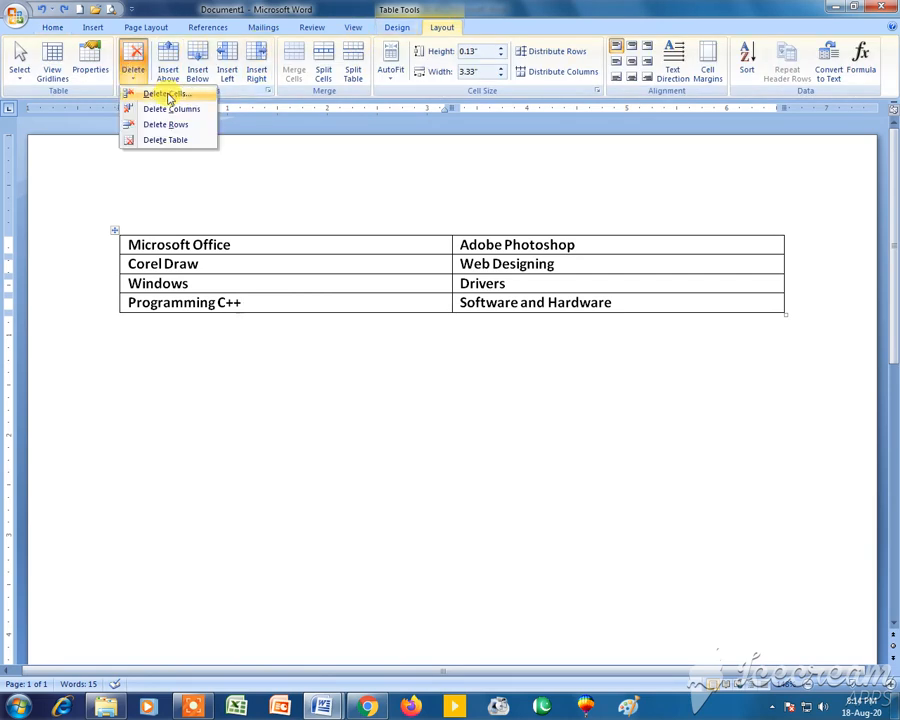
pyautogui.click(160, 93)
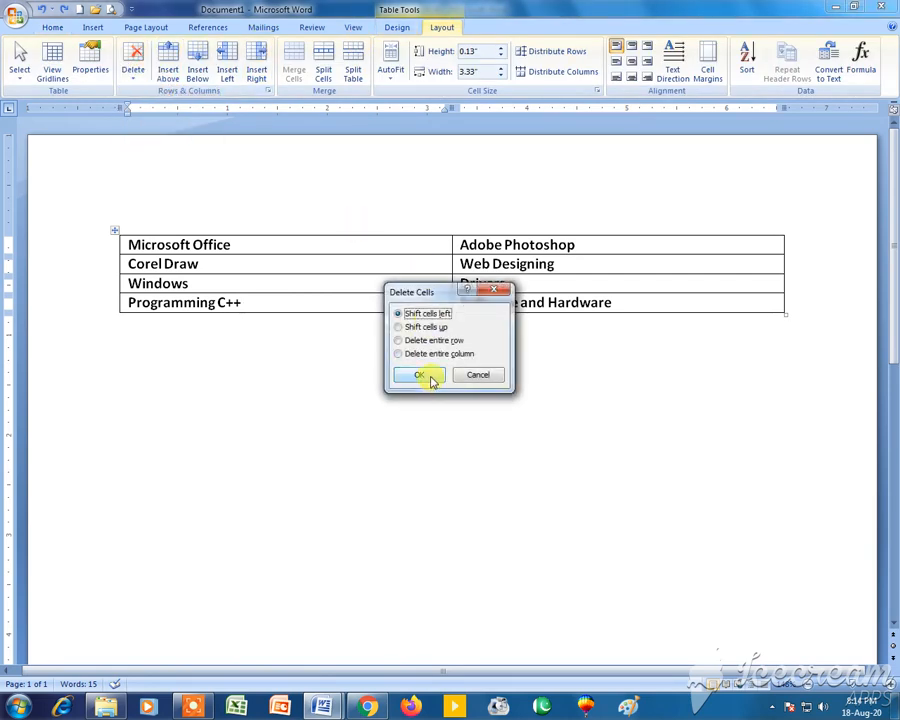
pyautogui.click(432, 380)
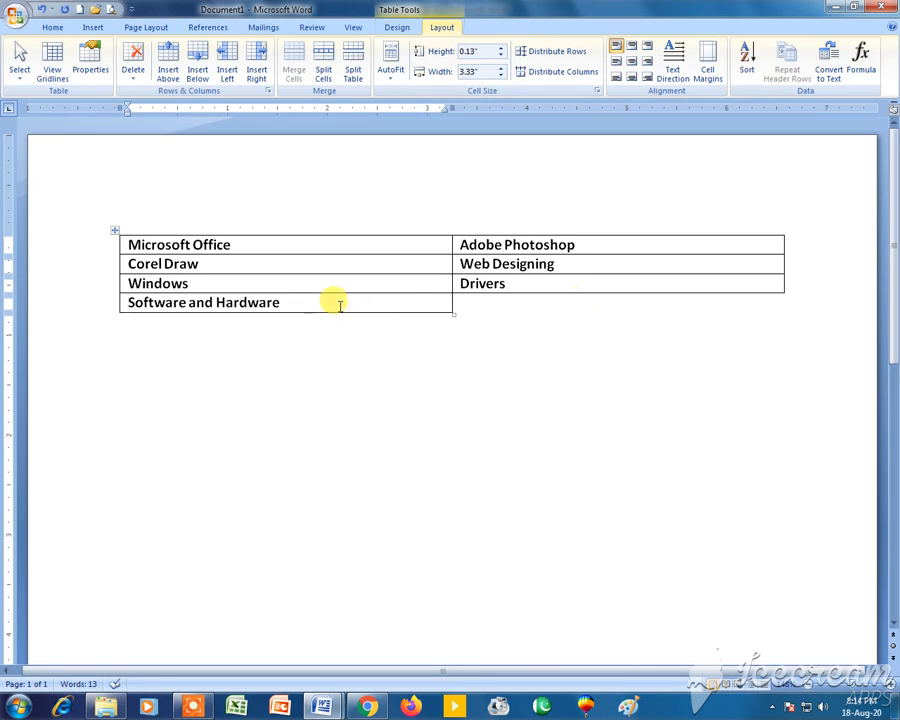
pyautogui.hotkey('ctrl', 'z')
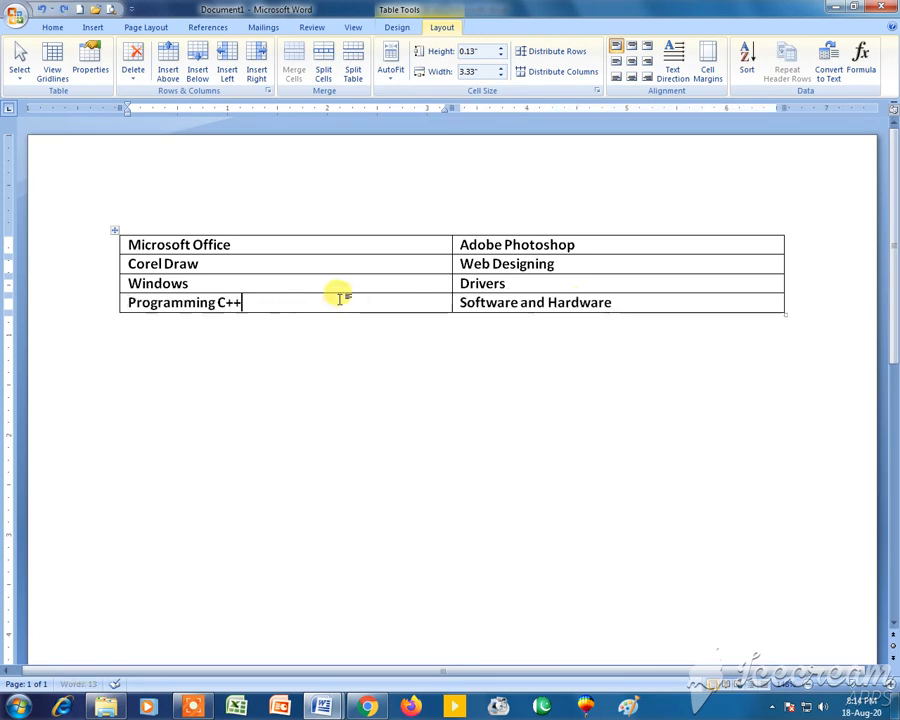
# Insert a new table row directly above the Microsoft Office row.
pyautogui.click(264, 251)
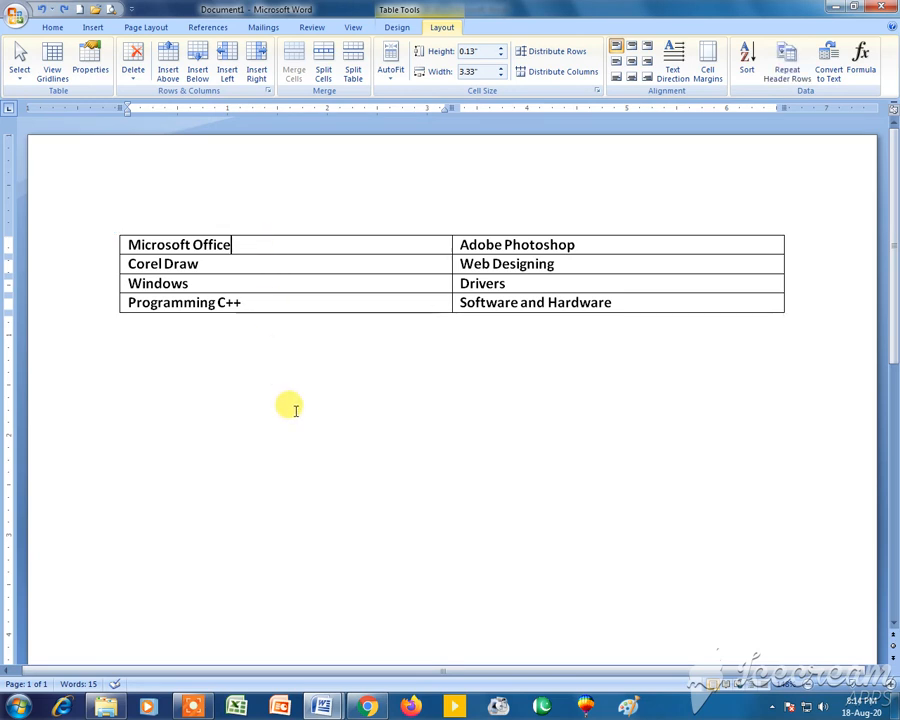
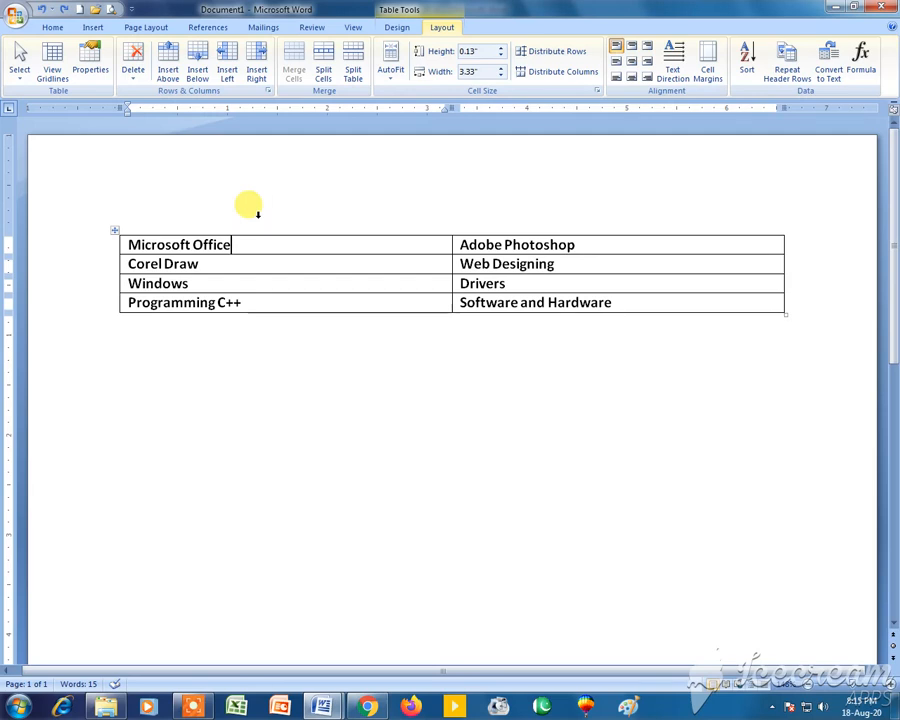
pyautogui.click(170, 78)
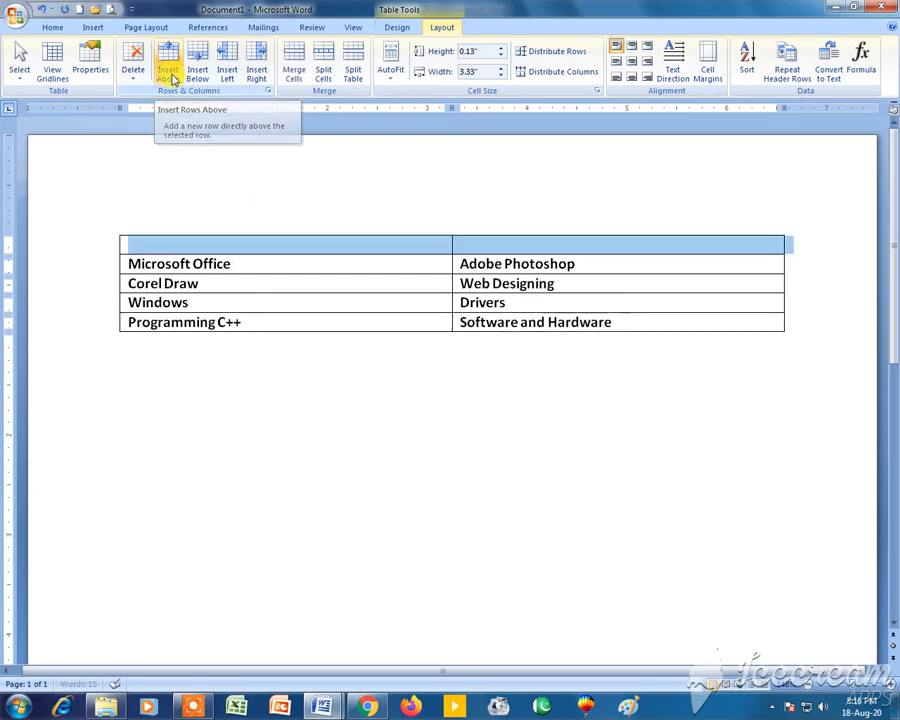
# Insert a new table row below the "Programming C++" row.
pyautogui.click(267, 316)
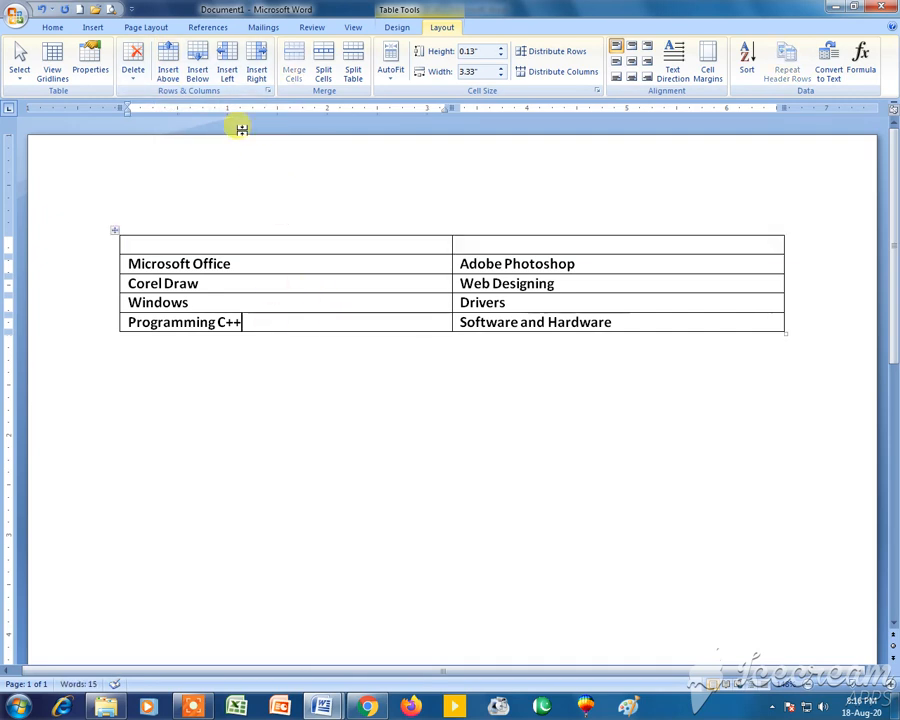
pyautogui.click(198, 72)
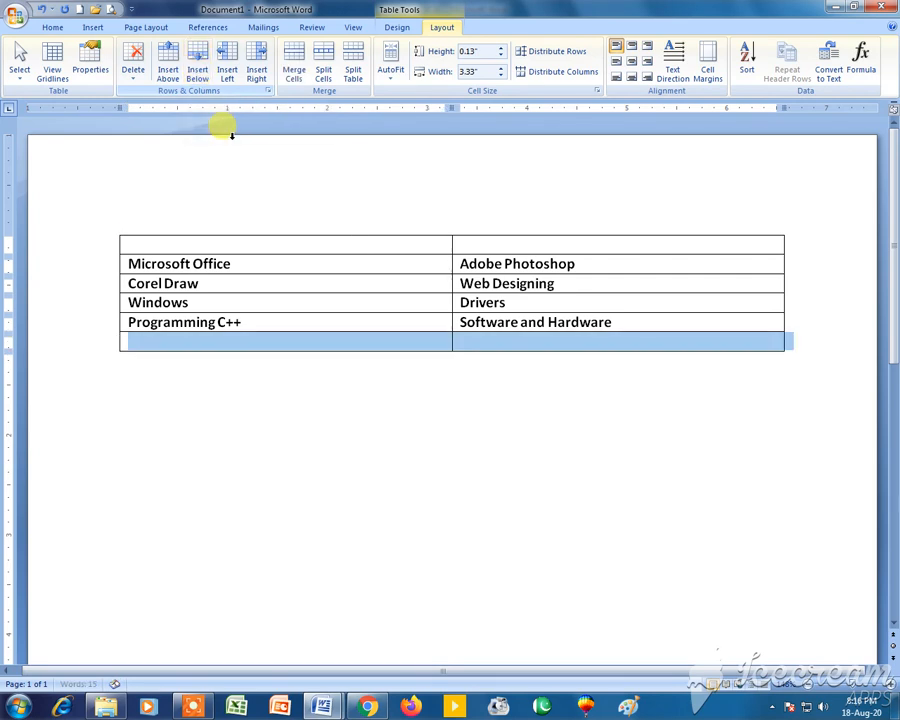
# Try adding a column before the "Microsoft Office" column and another after the "Adobe Photoshop" column, and undo both insertions.
pyautogui.click(251, 261)
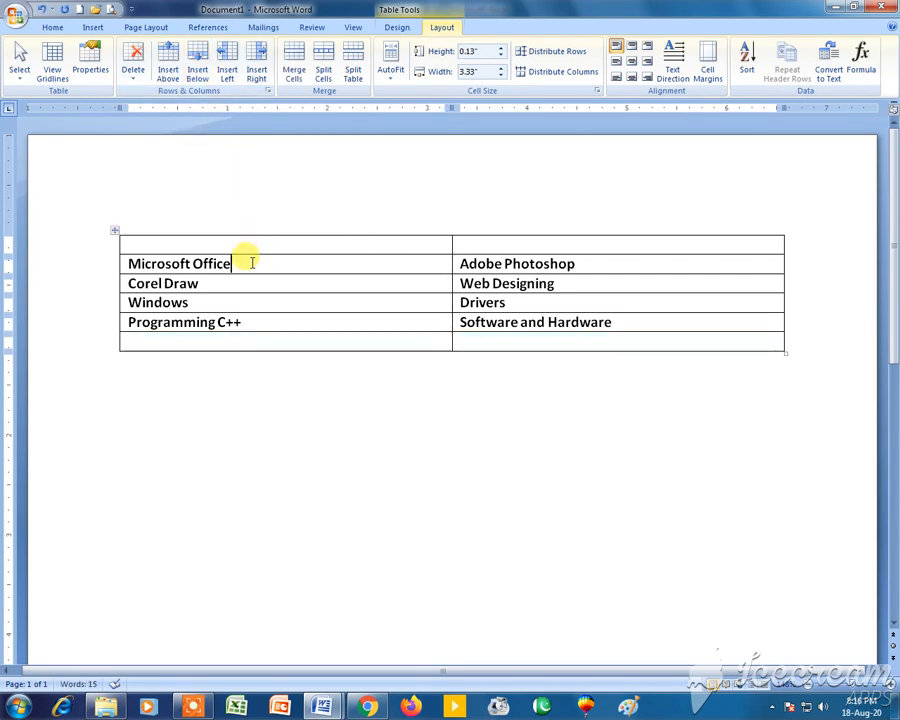
pyautogui.click(236, 70)
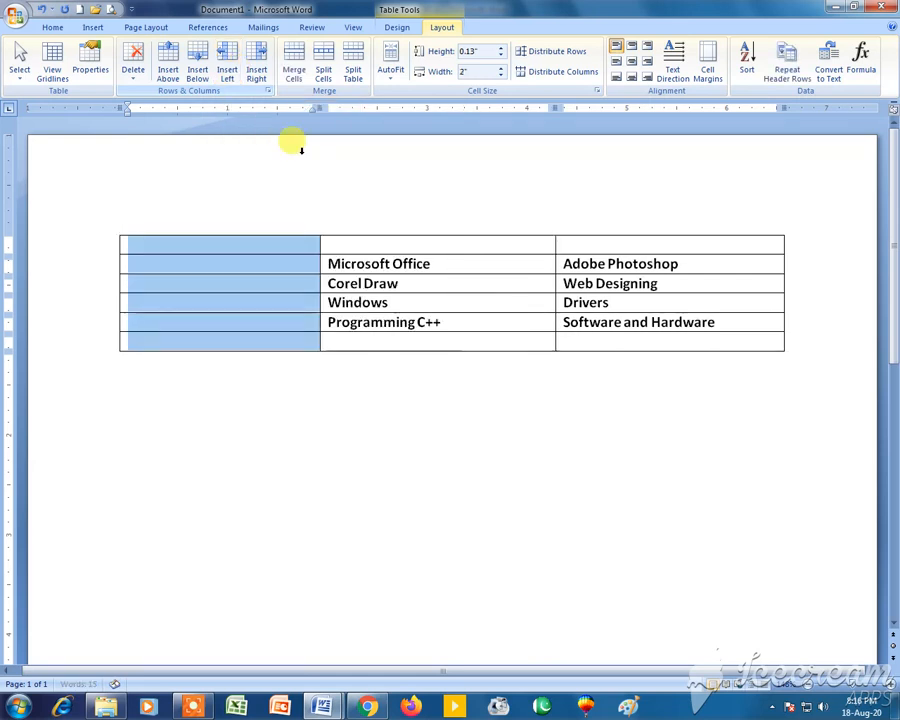
pyautogui.click(624, 262)
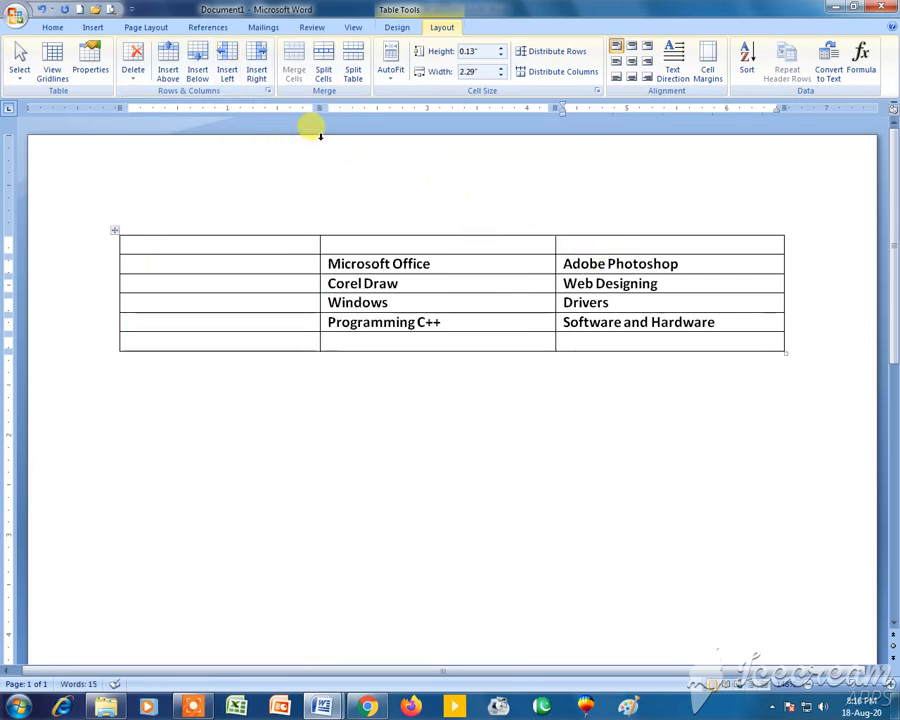
pyautogui.click(258, 72)
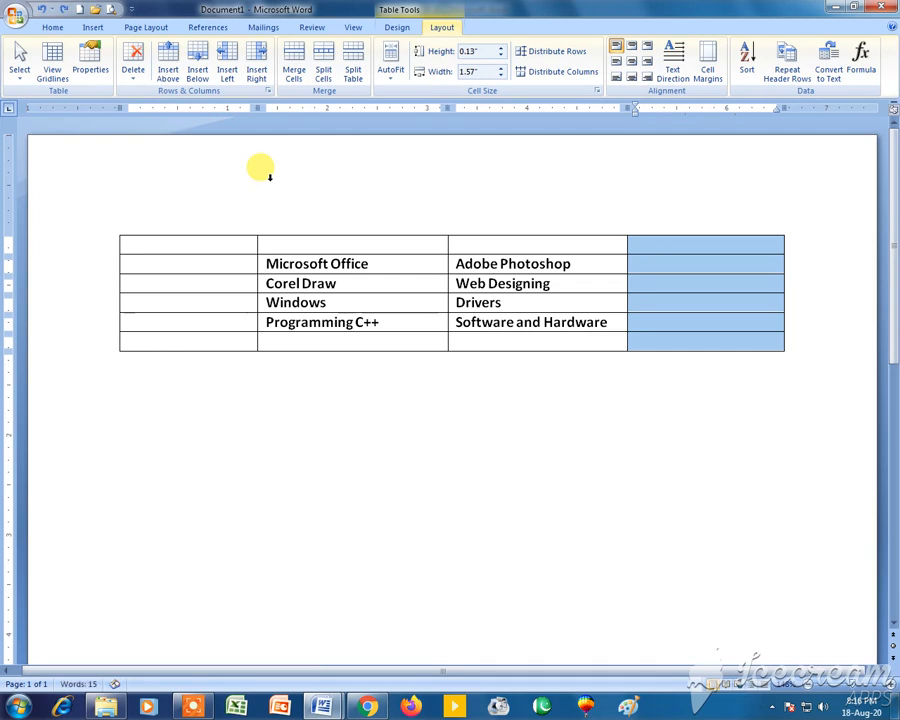
pyautogui.hotkey('ctrl', 'z')
pyautogui.hotkey('ctrl', 'z')
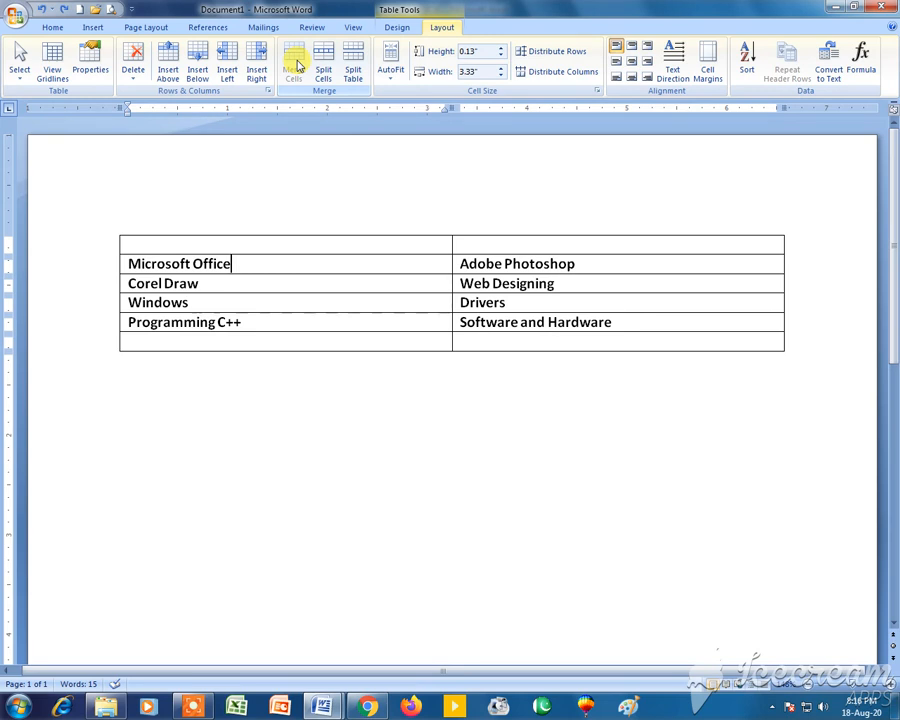
# Enter "Courses Names" in the first cell of the empty top row, center it and enlarge its font by three size steps.
pyautogui.click(396, 242)
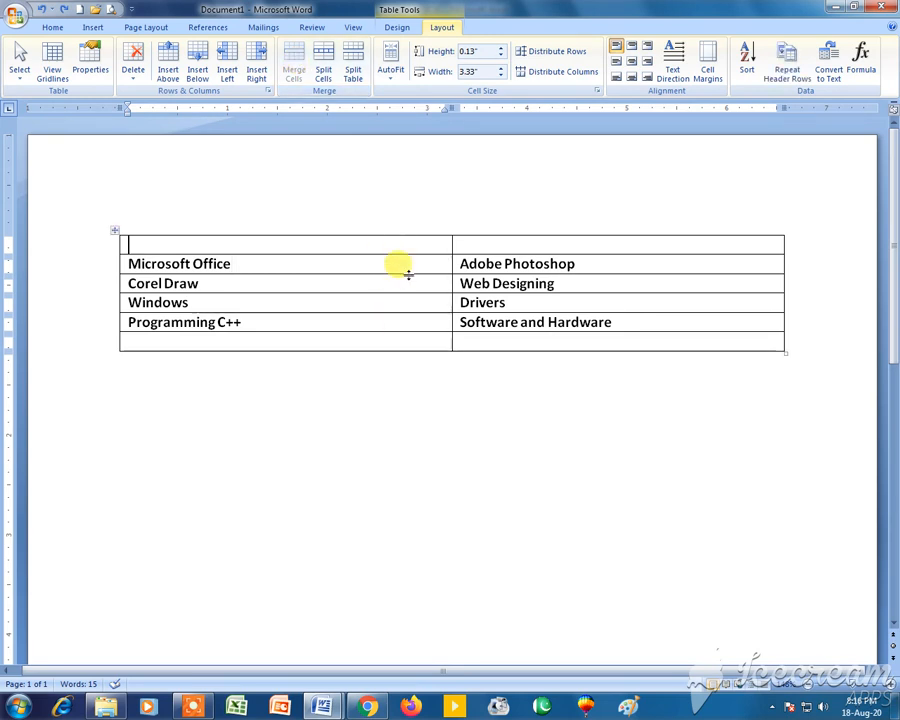
pyautogui.write('Courses Names')
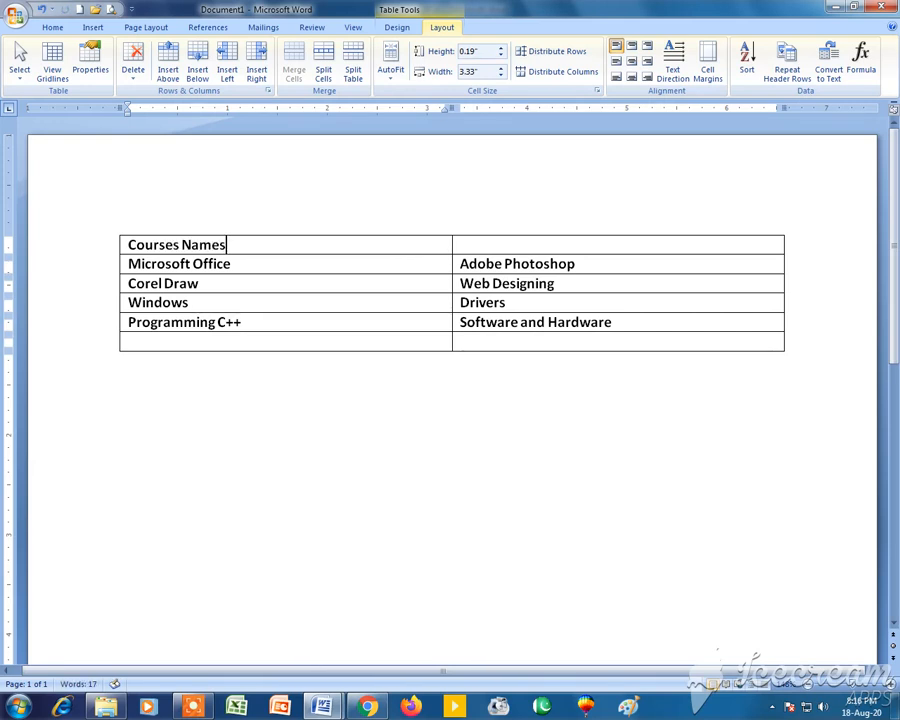
pyautogui.hotkey('shift', 'Home')
pyautogui.hotkey('ctrl', 'e')
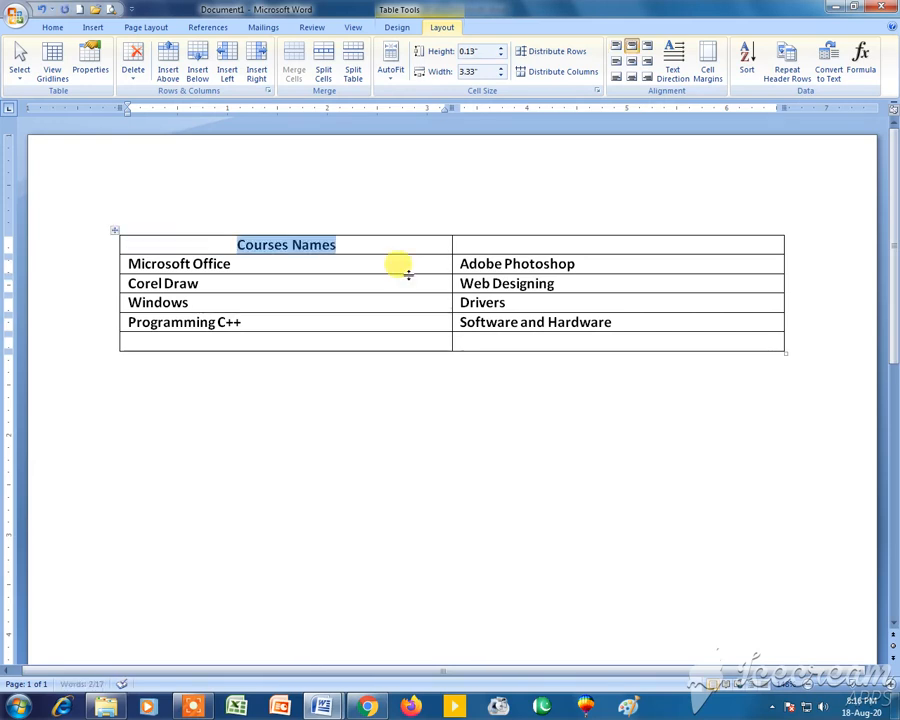
pyautogui.hotkey('ctrl', 'shift', '.')
pyautogui.hotkey('ctrl', 'shift', '.')
pyautogui.hotkey('ctrl', 'shift', '.')
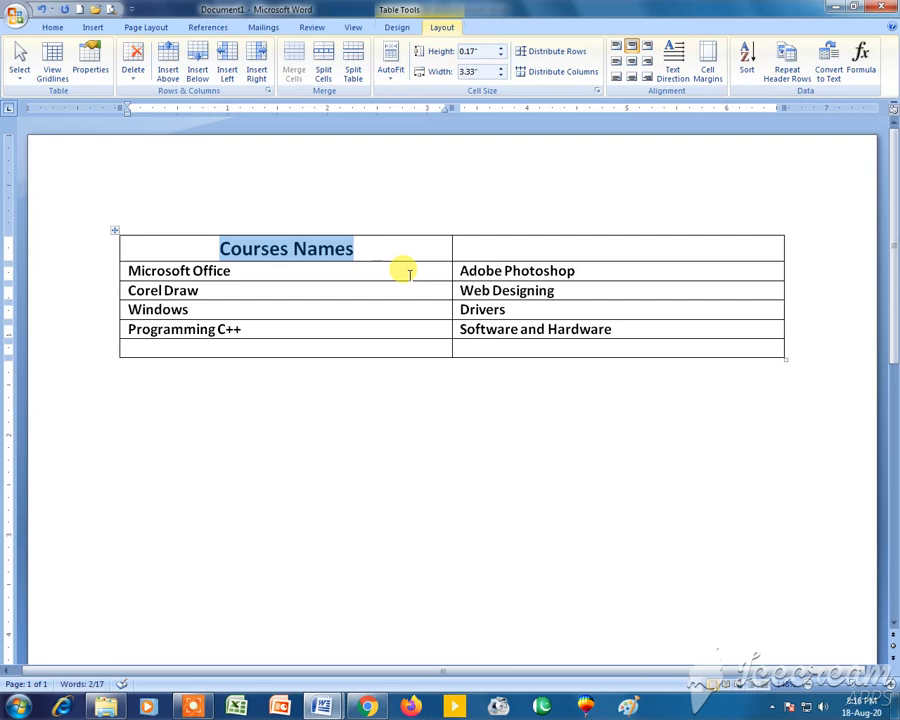
pyautogui.press('Left')
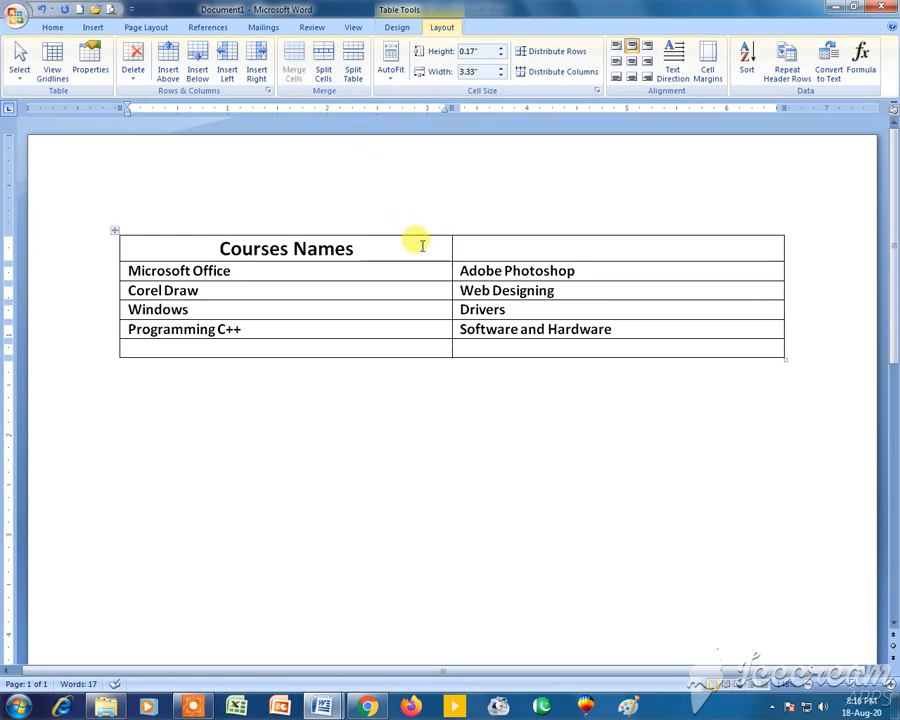
# Merge the two top-row cells, center the "Courses Names" heading and reduce its font size by one point.
pyautogui.moveTo(418, 243); pyautogui.dragTo(472, 243)
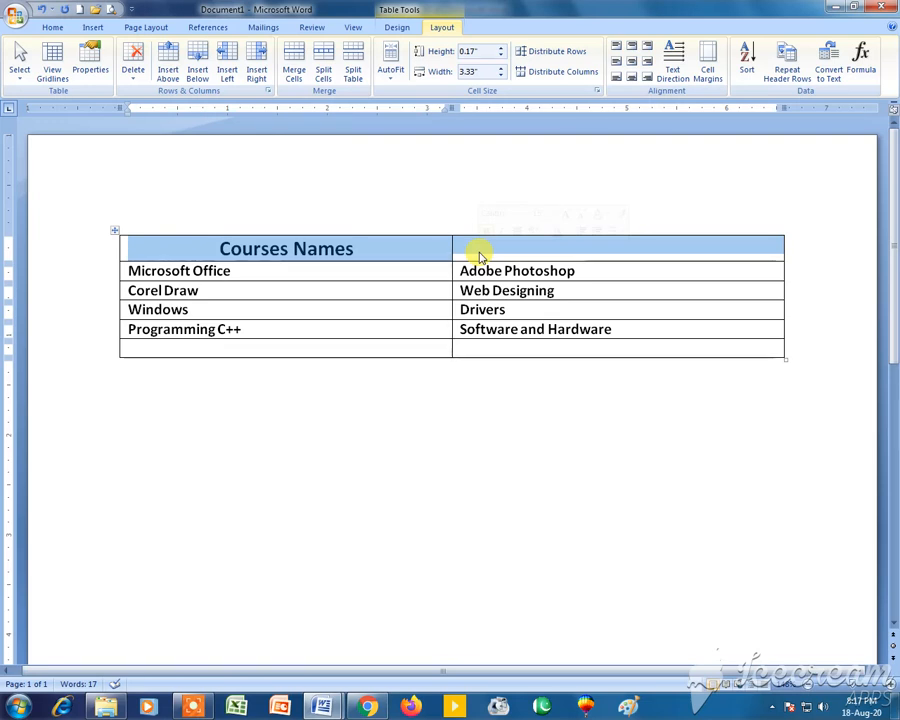
pyautogui.click(294, 68)
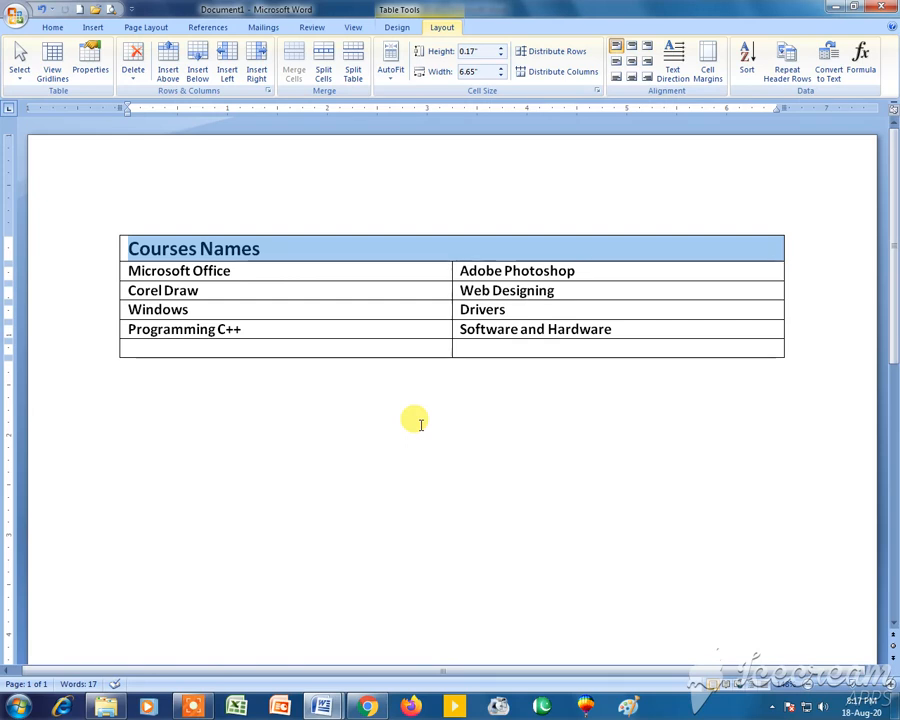
pyautogui.hotkey('ctrl', 'e')
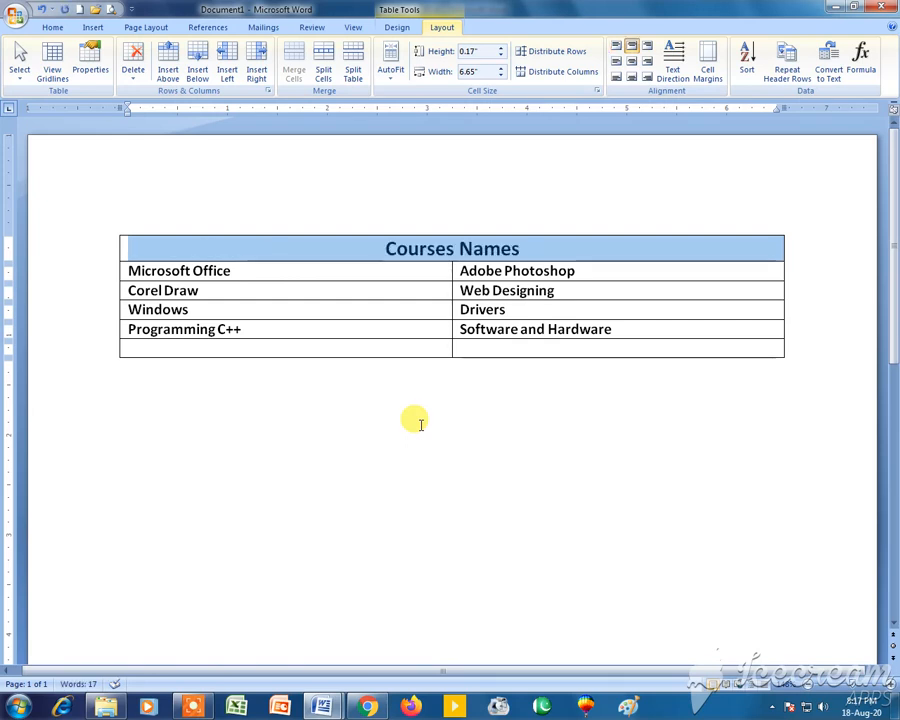
pyautogui.hotkey('ctrl', '[')
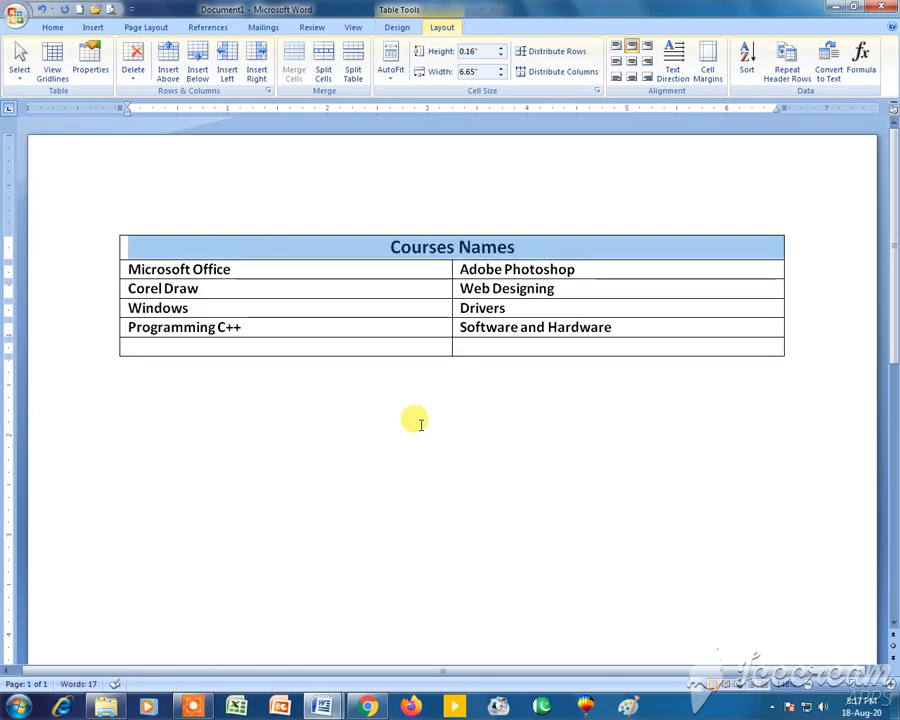
pyautogui.click(426, 245)
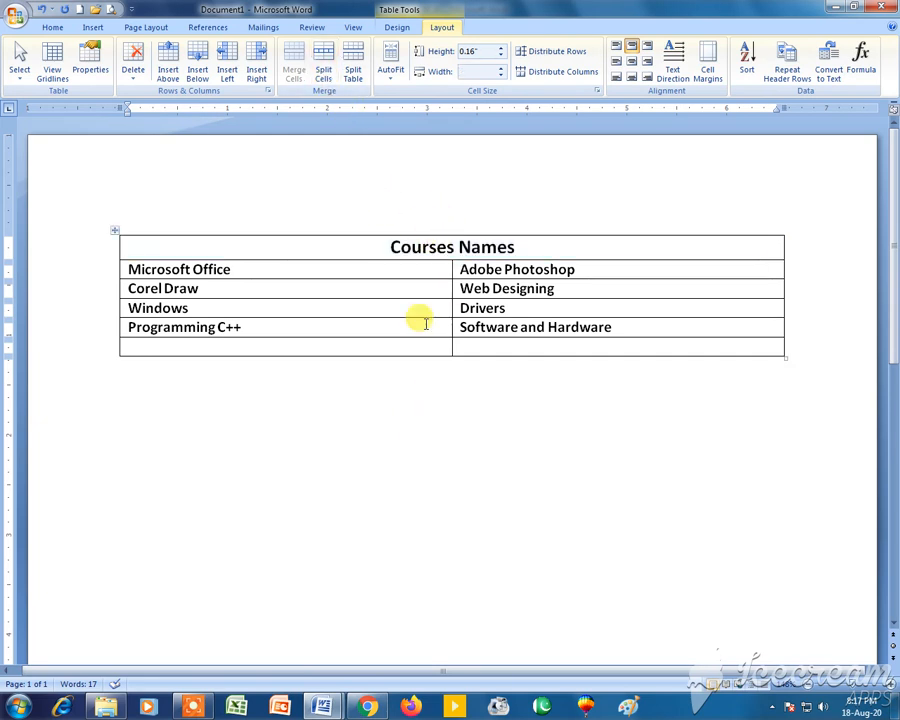
# Fill the empty last row with "Typing Master" and "English", adding no further row below it.
pyautogui.click(549, 332)
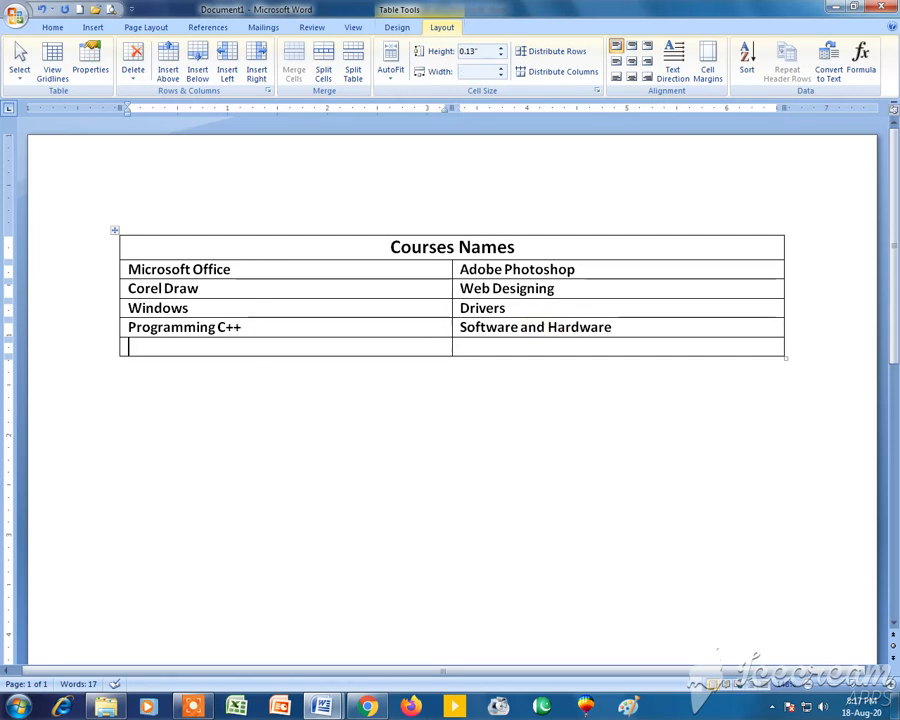
pyautogui.write('Englis')
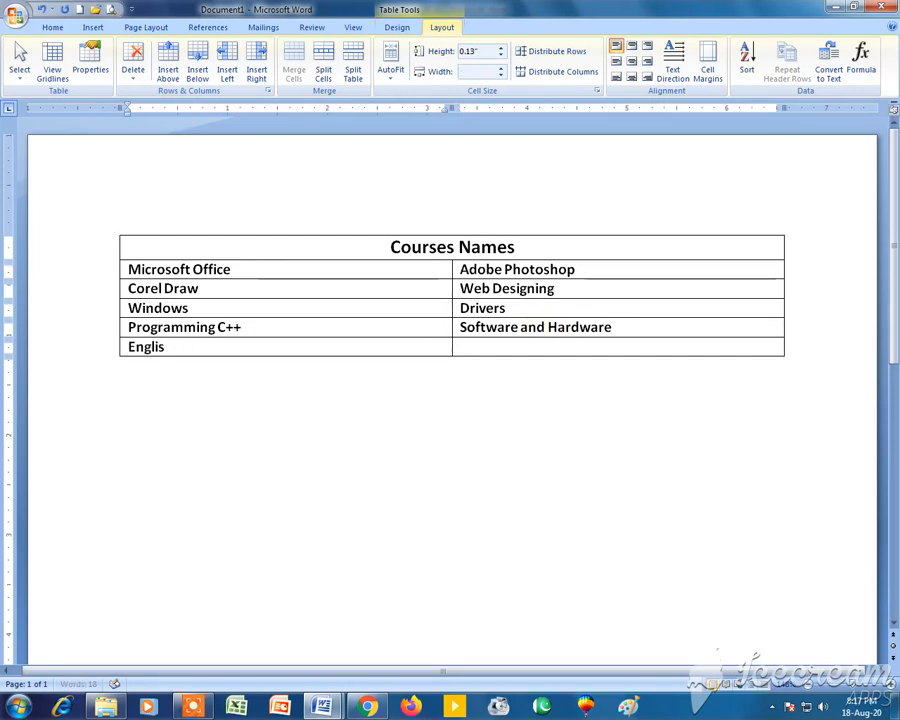
pyautogui.write('l')
pyautogui.press('BackSpace')
pyautogui.press('BackSpace')
pyautogui.press('BackSpace')
pyautogui.press('BackSpace')
pyautogui.write('Typing Master')
pyautogui.press('Tab')
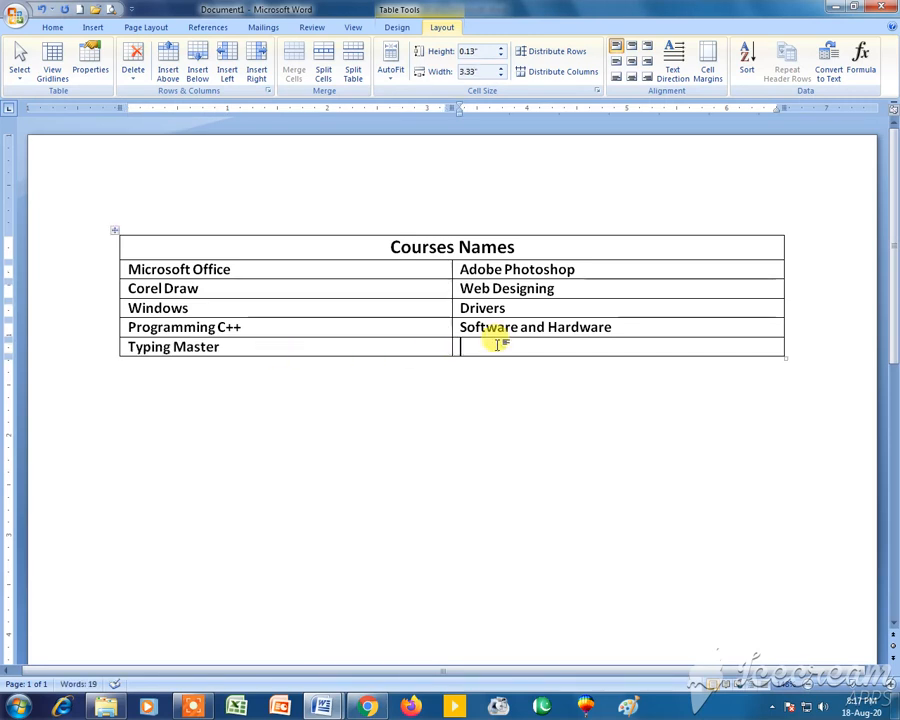
pyautogui.write('English')
pyautogui.press('Tab')
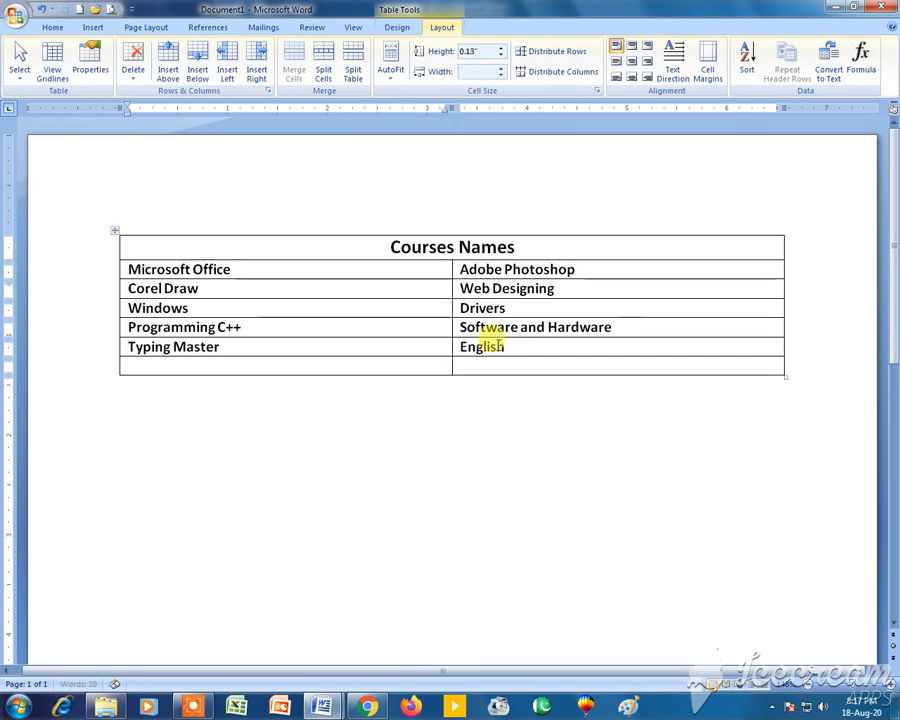
pyautogui.hotkey('ctrl', 'z')
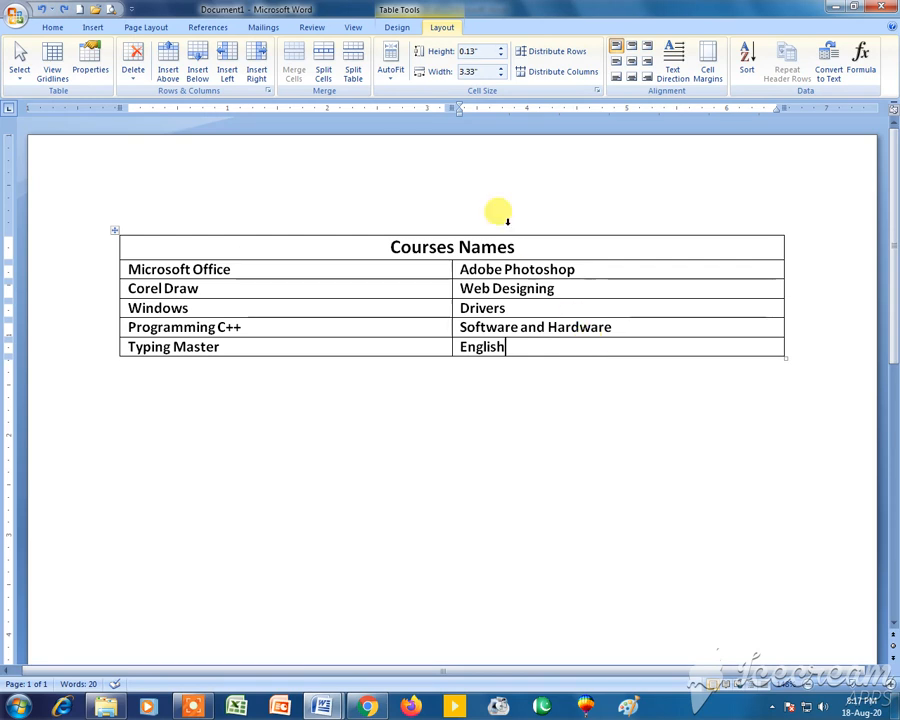
# Try splitting the "English" cell into 2 columns and 1 row, and undo the split.
pyautogui.click(330, 82)
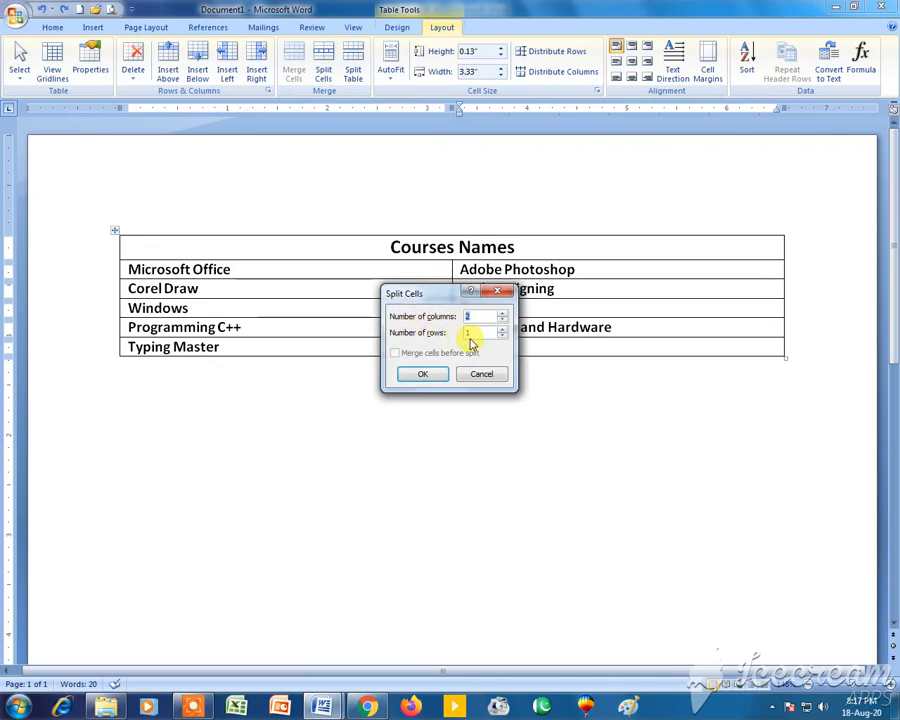
pyautogui.moveTo(440, 296); pyautogui.dragTo(405, 397)
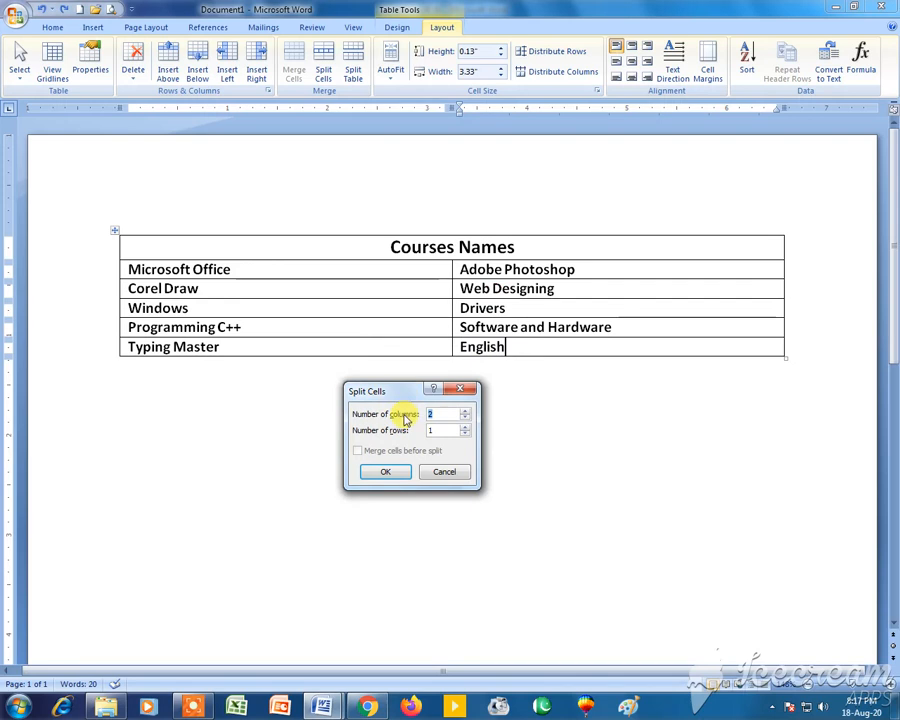
pyautogui.click(391, 478)
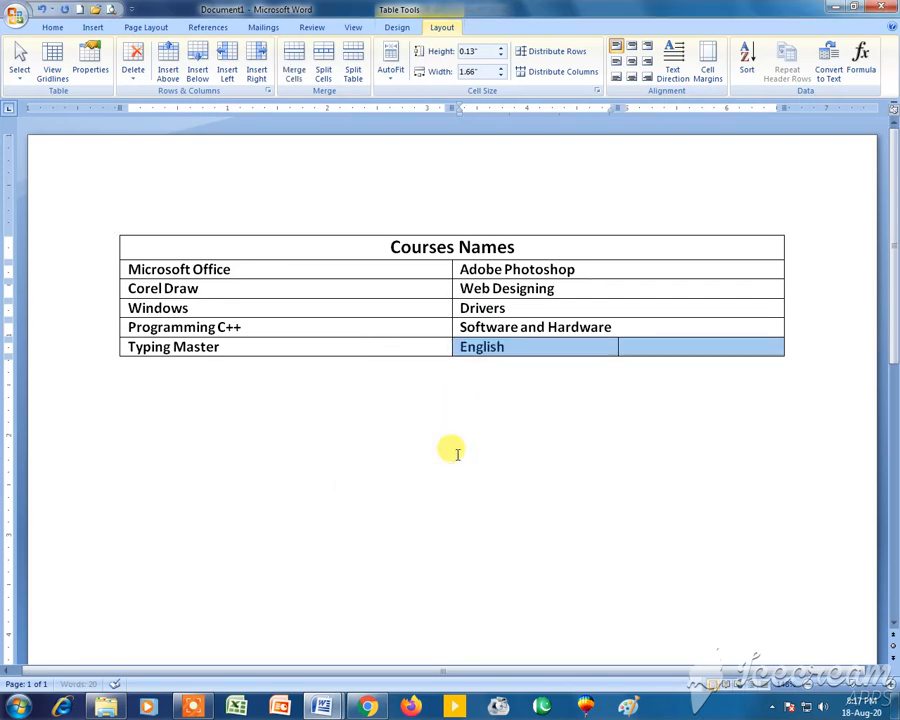
pyautogui.click(626, 347)
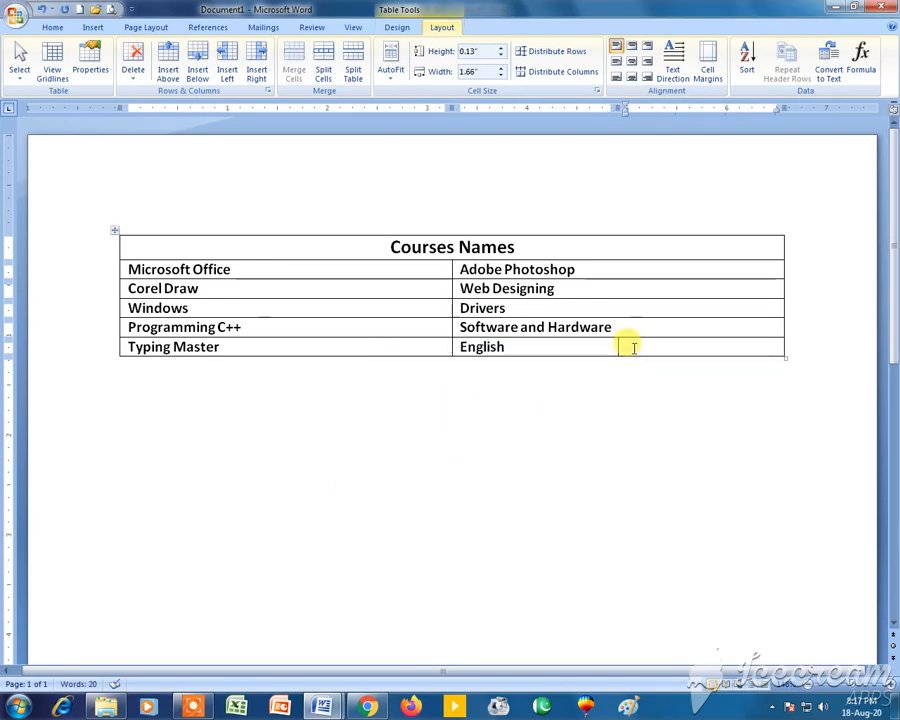
pyautogui.hotkey('ctrl', 'z')
# Try splitting the "English" cell into 2 columns and 2 rows, and undo the split.
pyautogui.click(325, 80)
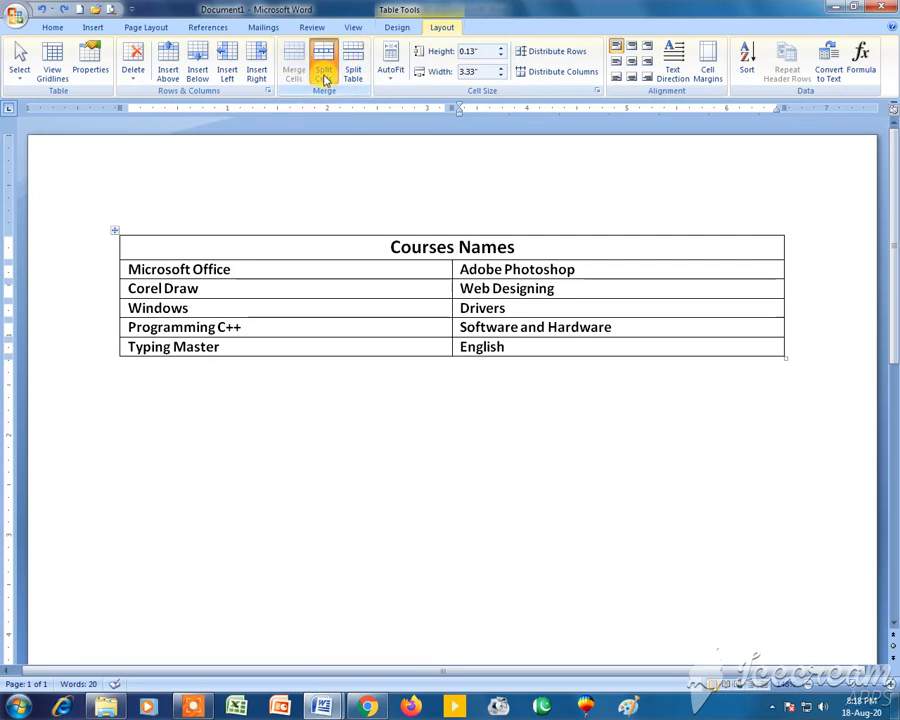
pyautogui.doubleClick(457, 430)
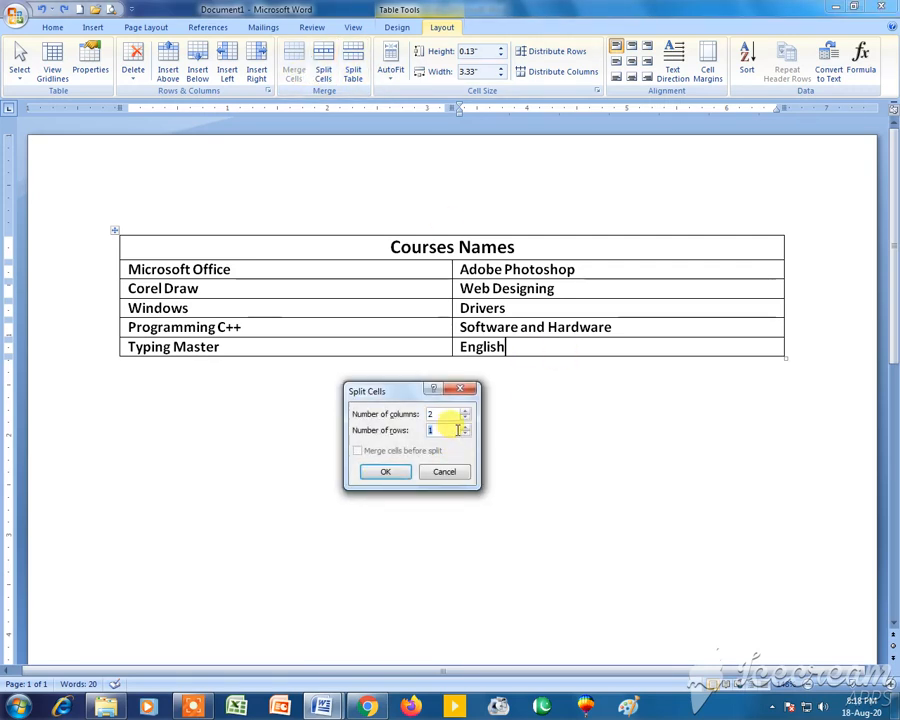
pyautogui.write('2')
pyautogui.click(396, 474)
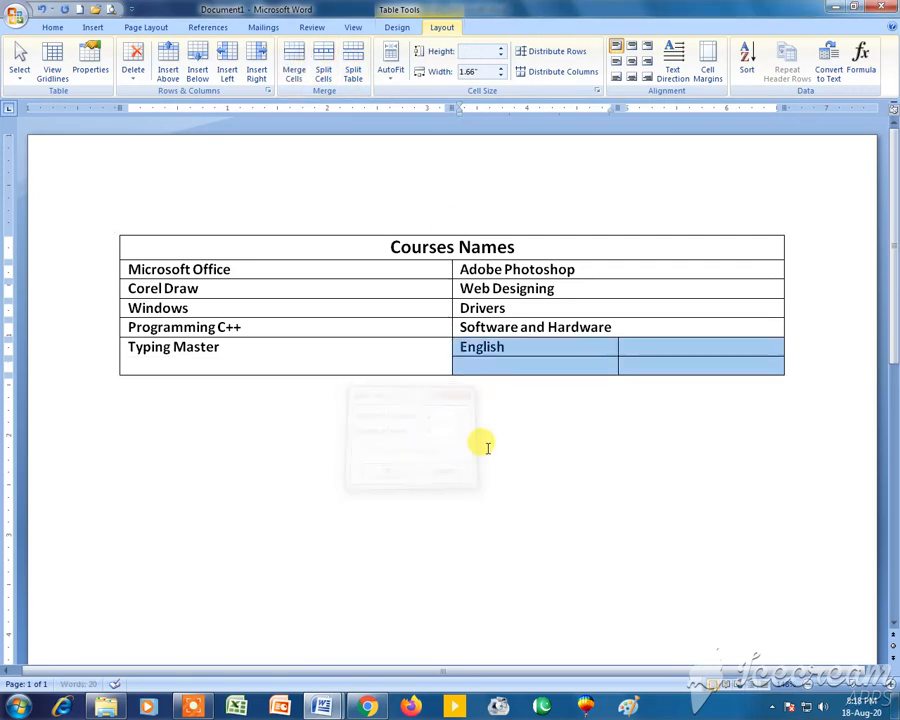
pyautogui.click(583, 345)
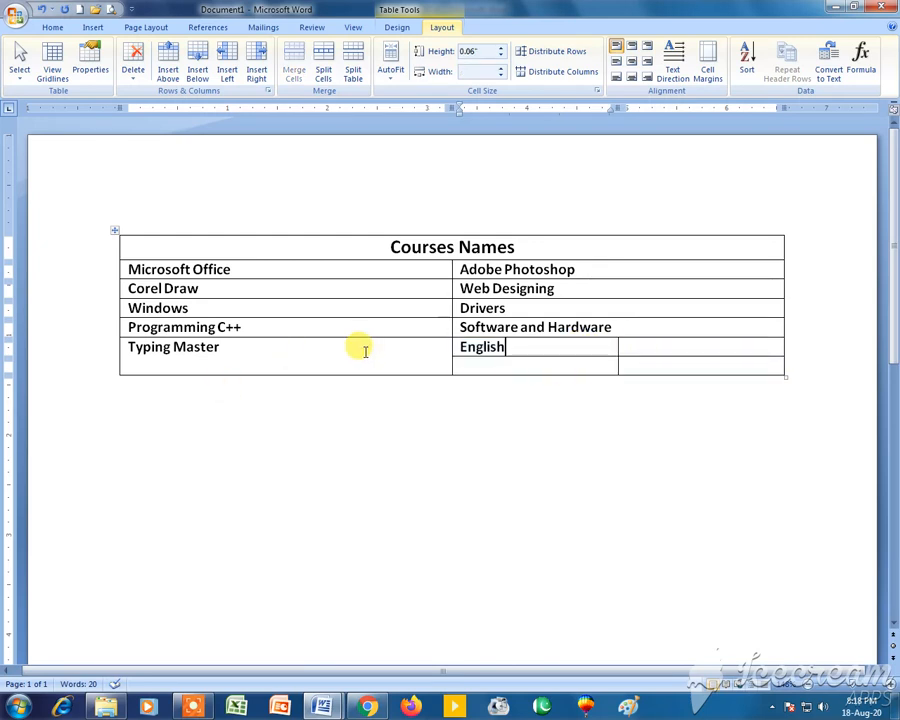
pyautogui.hotkey('ctrl', 'z')
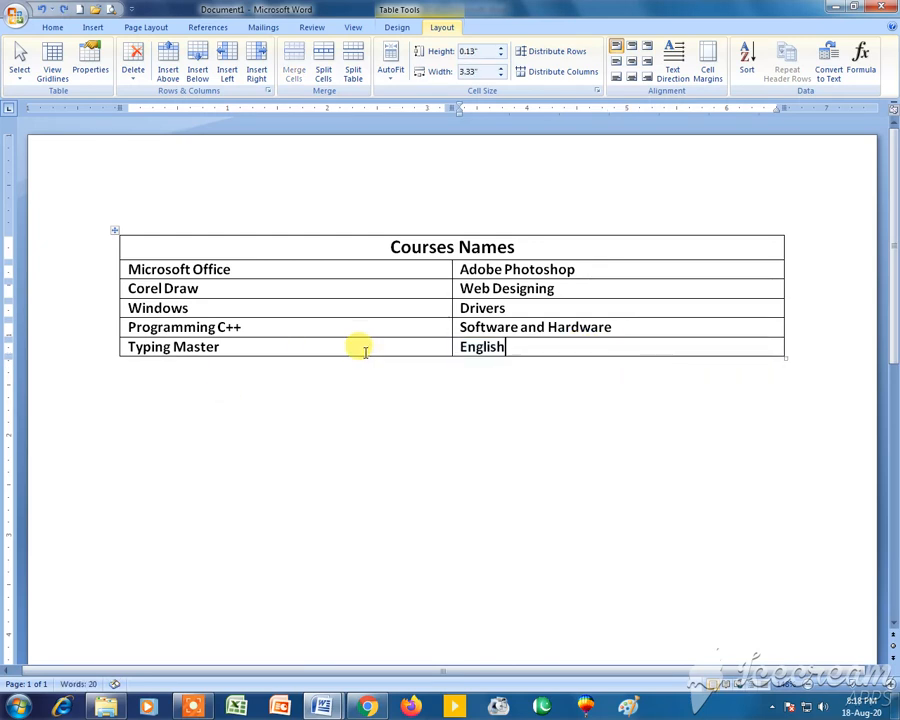
# Split the "English" cell into 2 columns and 1 row, and enter "Urdu" in the new cell.
pyautogui.click(324, 72)
pyautogui.click(388, 472)
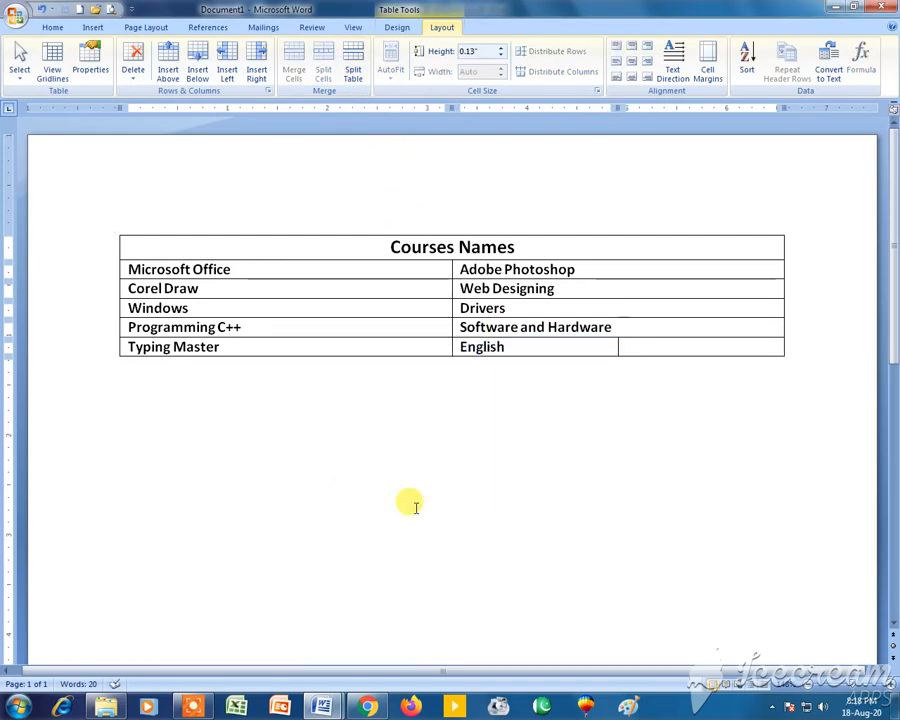
pyautogui.write('Urdu')
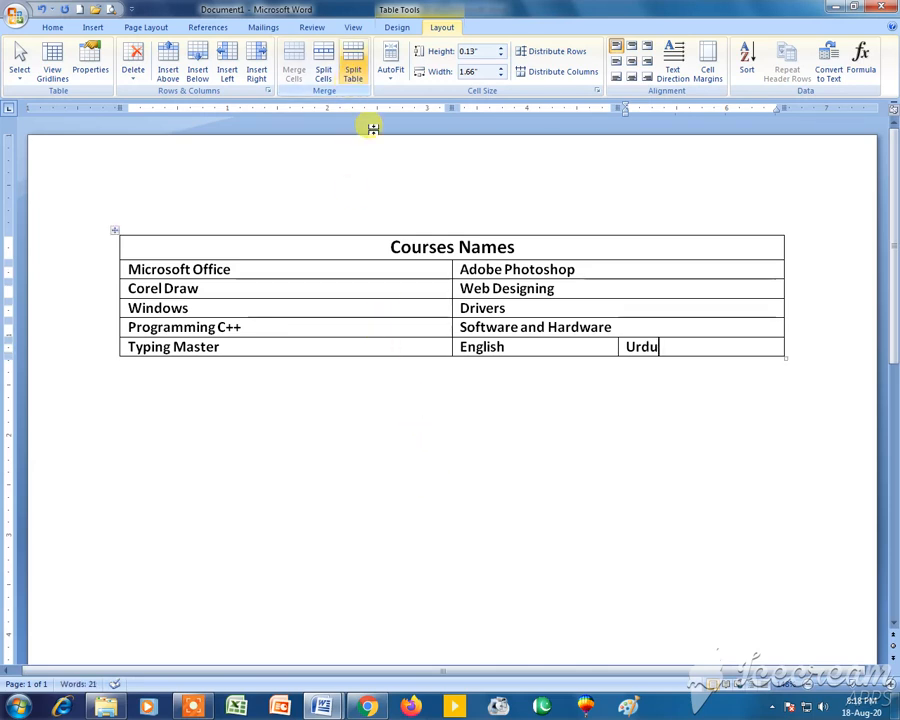
# Split the table in two so that the second table starts at the "Windows" row.
pyautogui.click(345, 310)
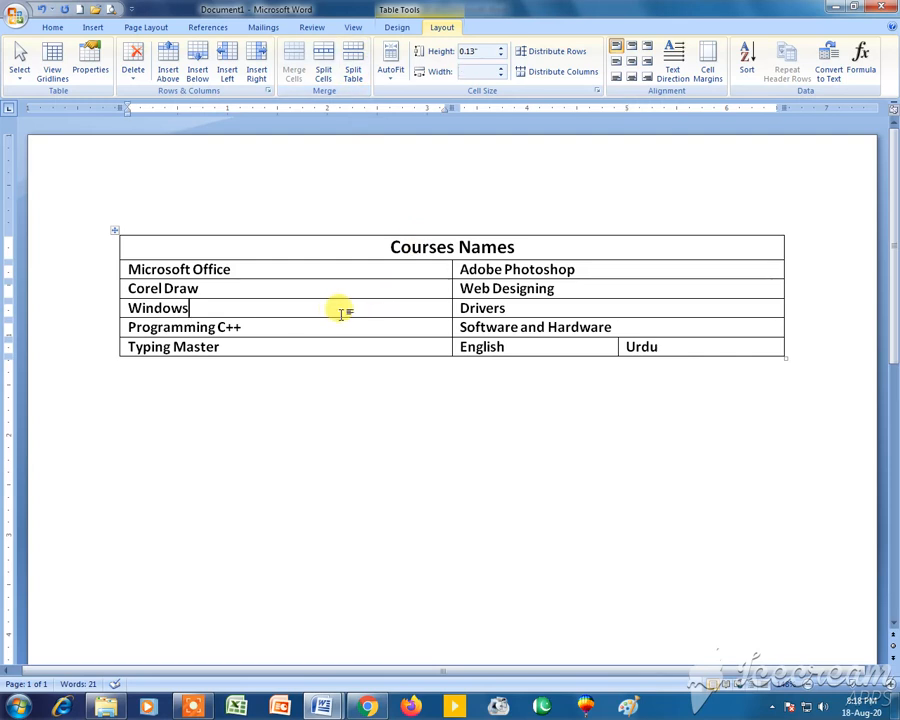
pyautogui.click(353, 62)
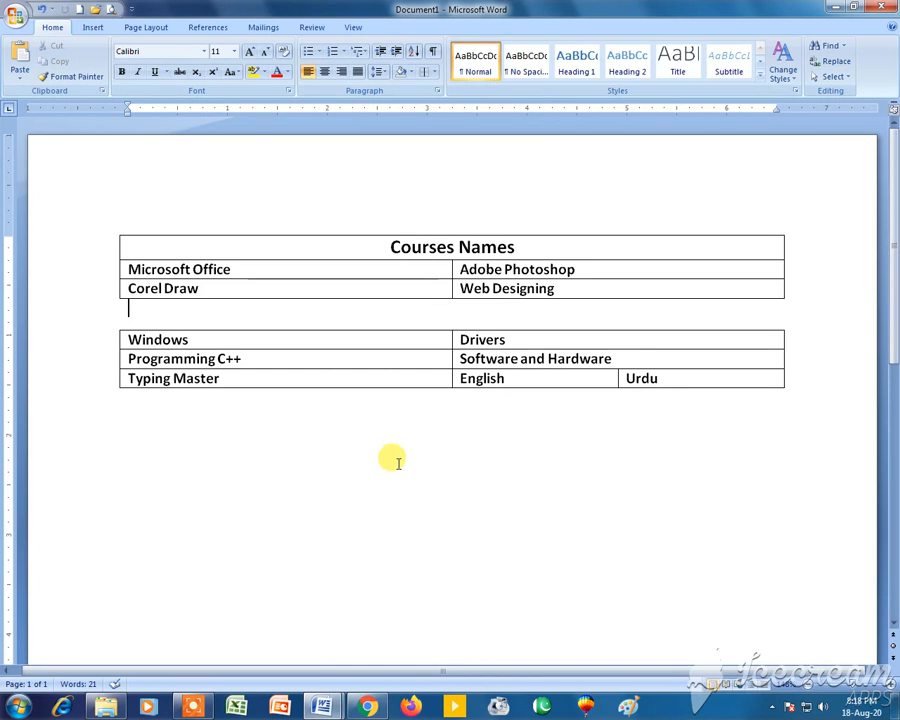
# Rejoin the two tables by removing the empty line above the "Windows" row.
pyautogui.press('Delete')
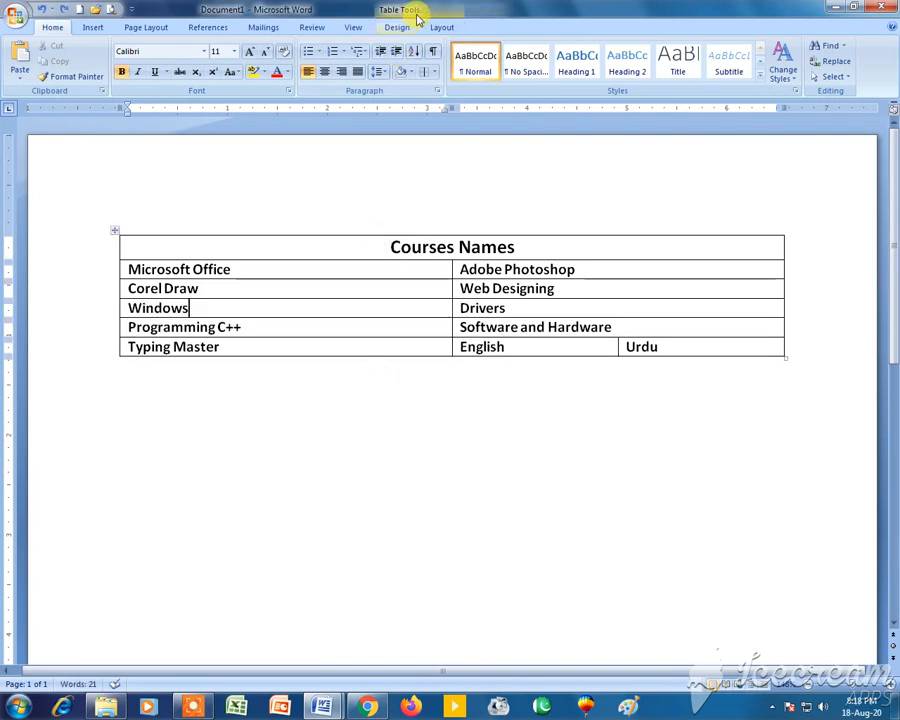
pyautogui.click(440, 27)
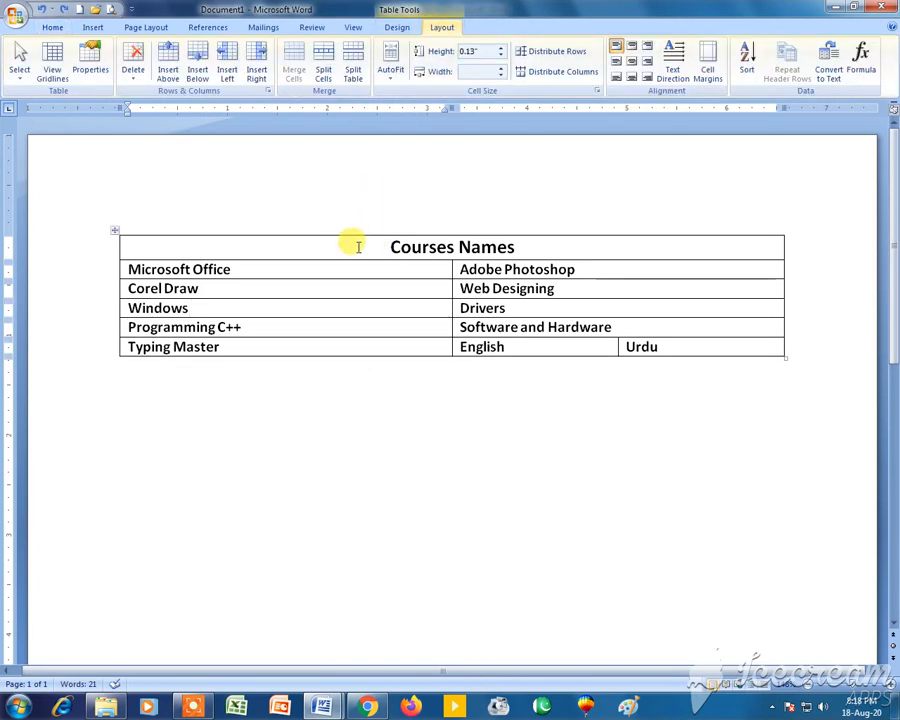
pyautogui.click(389, 78)
# Select the whole table, try row heights up to 0.8", and set the height of all rows to 0.5".
pyautogui.moveTo(410, 250); pyautogui.dragTo(632, 344)
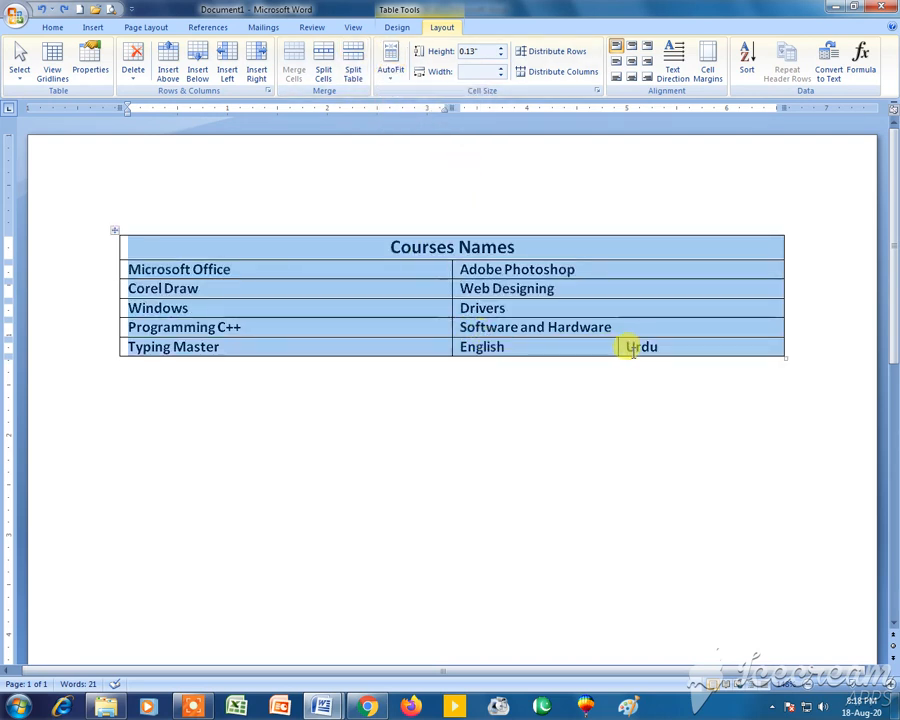
pyautogui.click(501, 47)
pyautogui.click(501, 47)
pyautogui.click(501, 47)
pyautogui.click(501, 47)
pyautogui.click(501, 47)
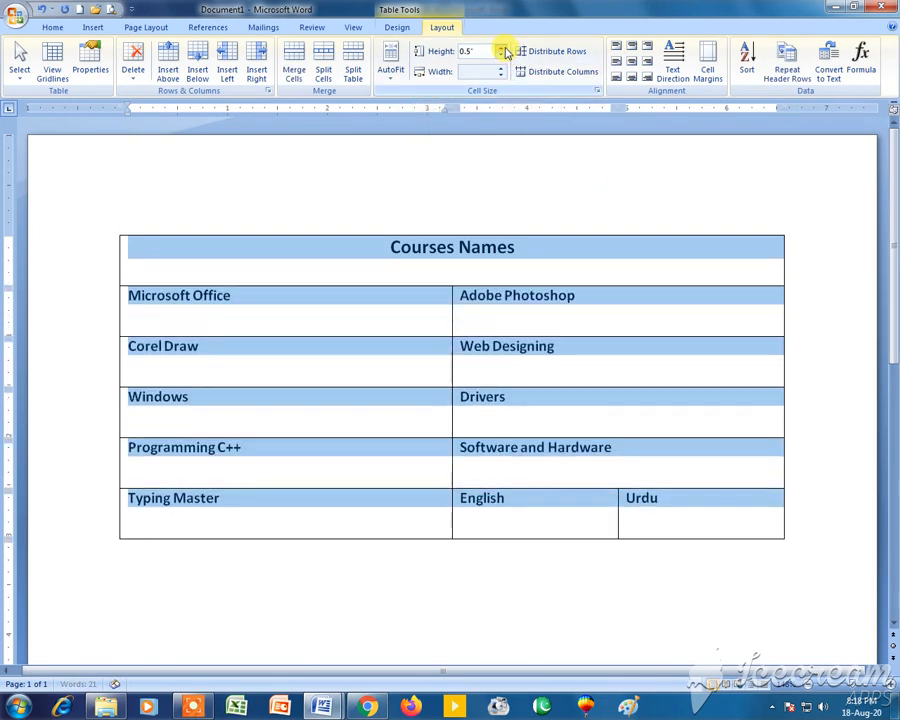
pyautogui.click(502, 47)
pyautogui.click(502, 47)
pyautogui.click(502, 47)
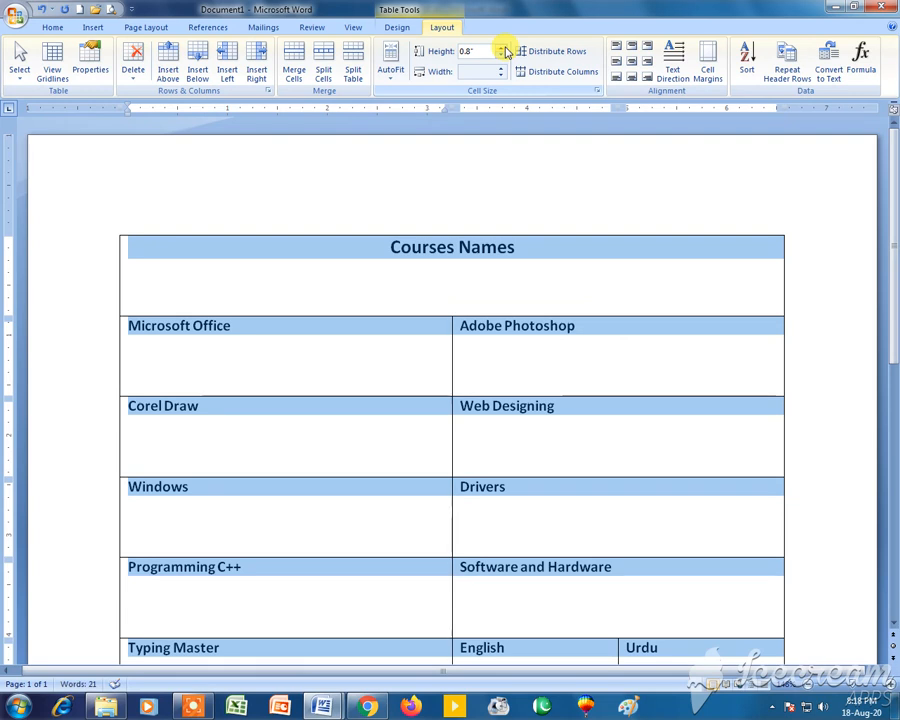
pyautogui.click(502, 55)
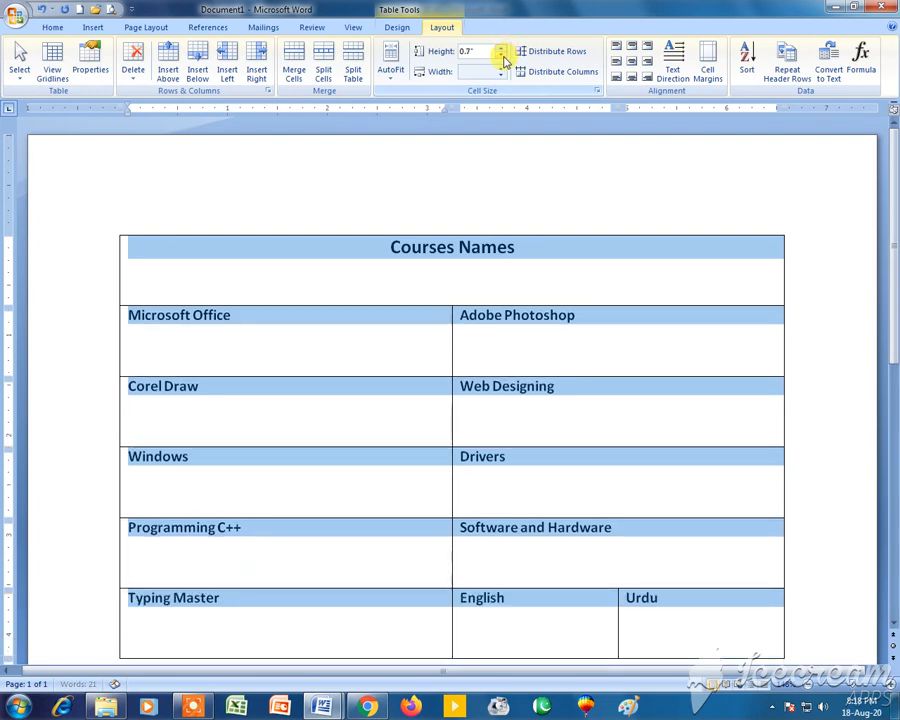
pyautogui.click(502, 55)
pyautogui.click(502, 55)
pyautogui.click(502, 55)
pyautogui.click(502, 55)
pyautogui.click(501, 47)
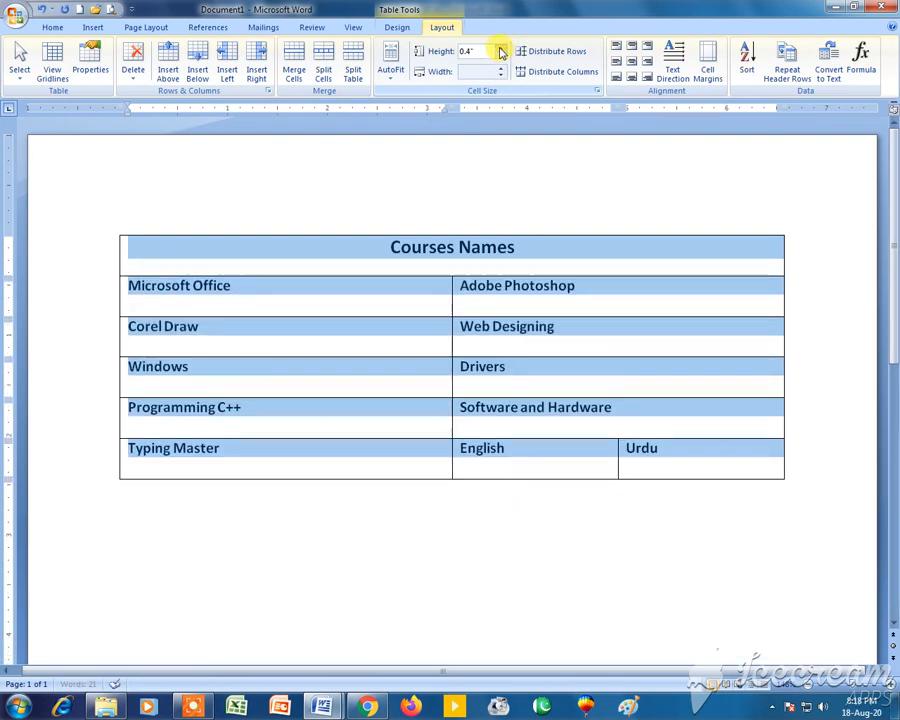
pyautogui.click(501, 47)
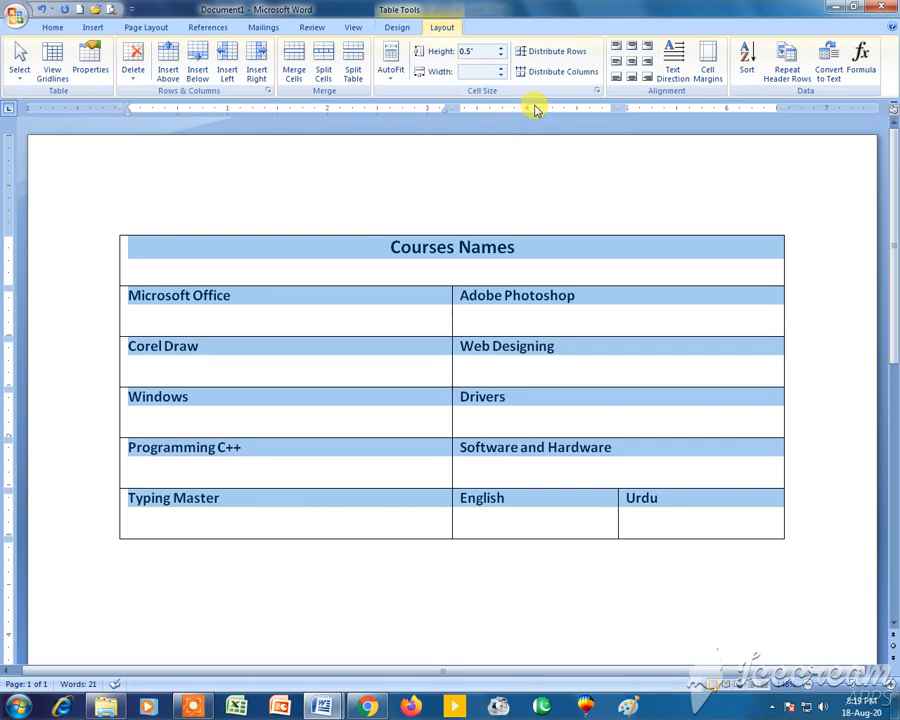
pyautogui.click(501, 47)
pyautogui.click(501, 55)
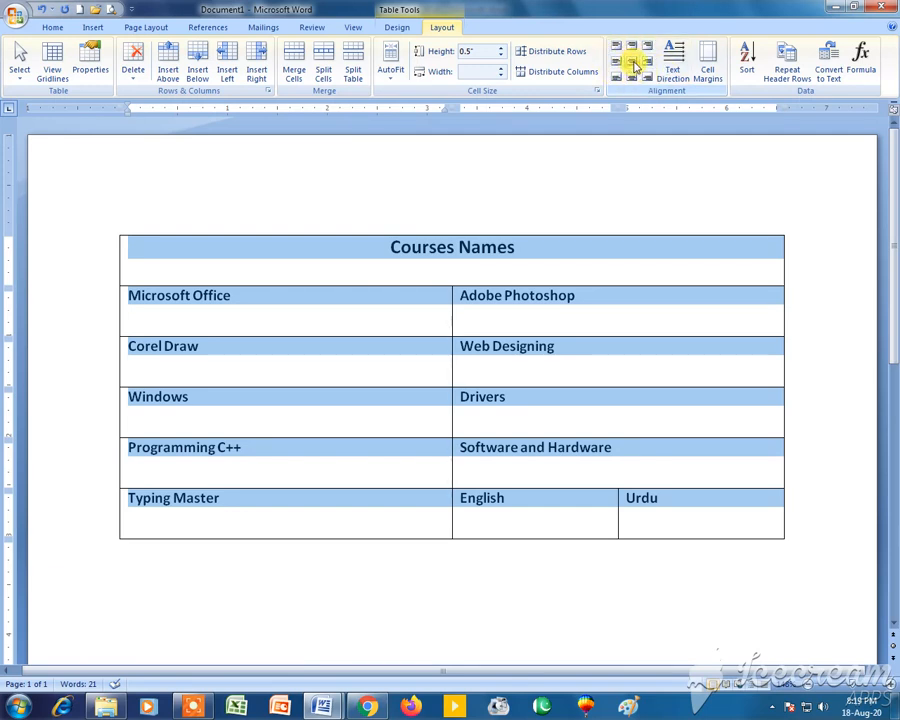
# Try the centre, top centre, bottom centre, bottom right and bottom left cell alignments on the whole table.
pyautogui.click(633, 63)
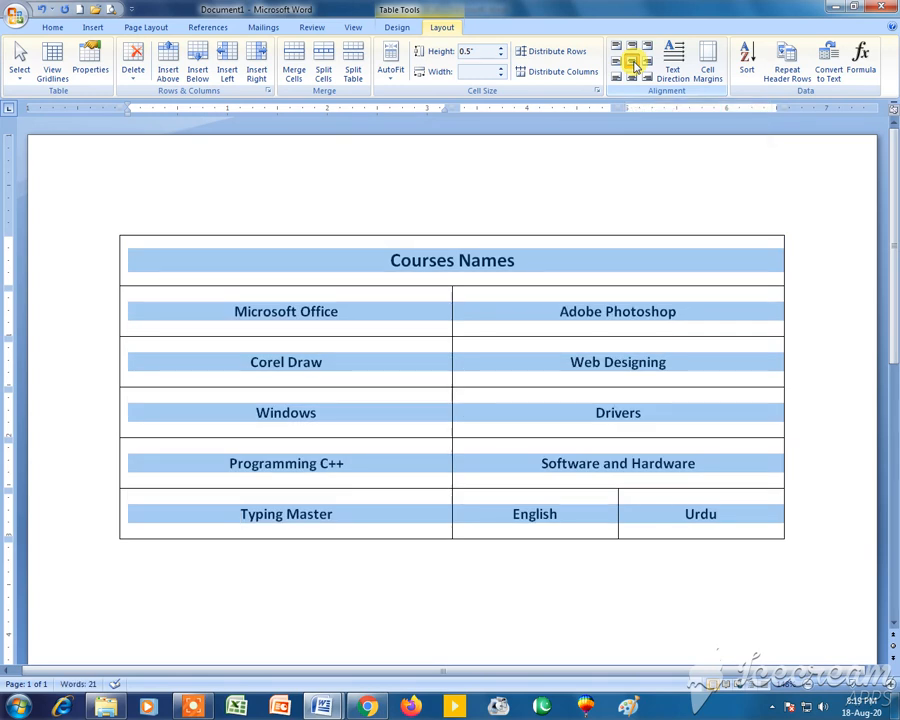
pyautogui.click(633, 47)
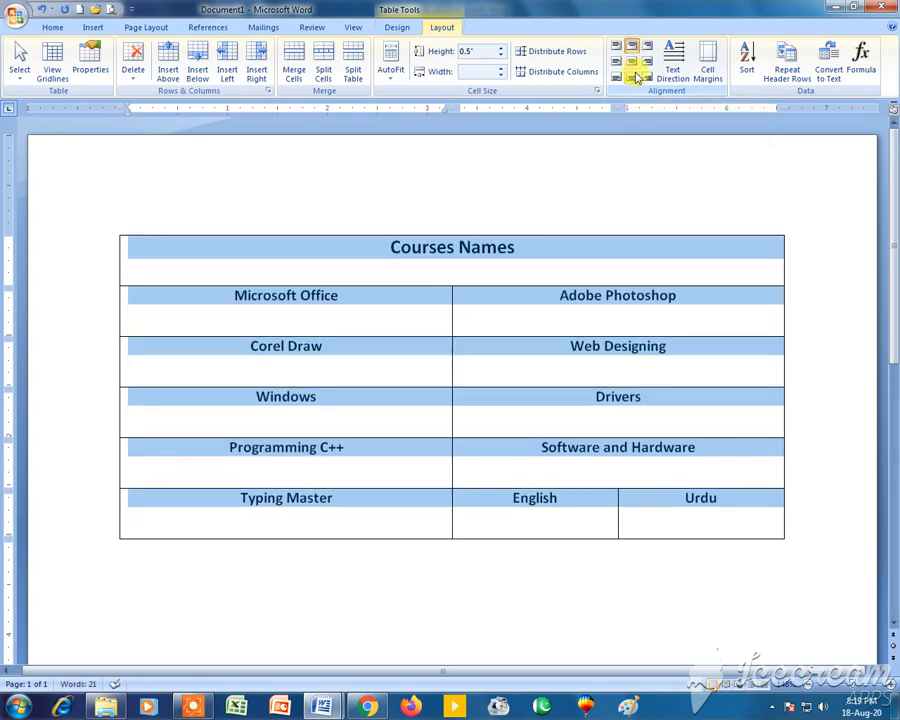
pyautogui.click(633, 78)
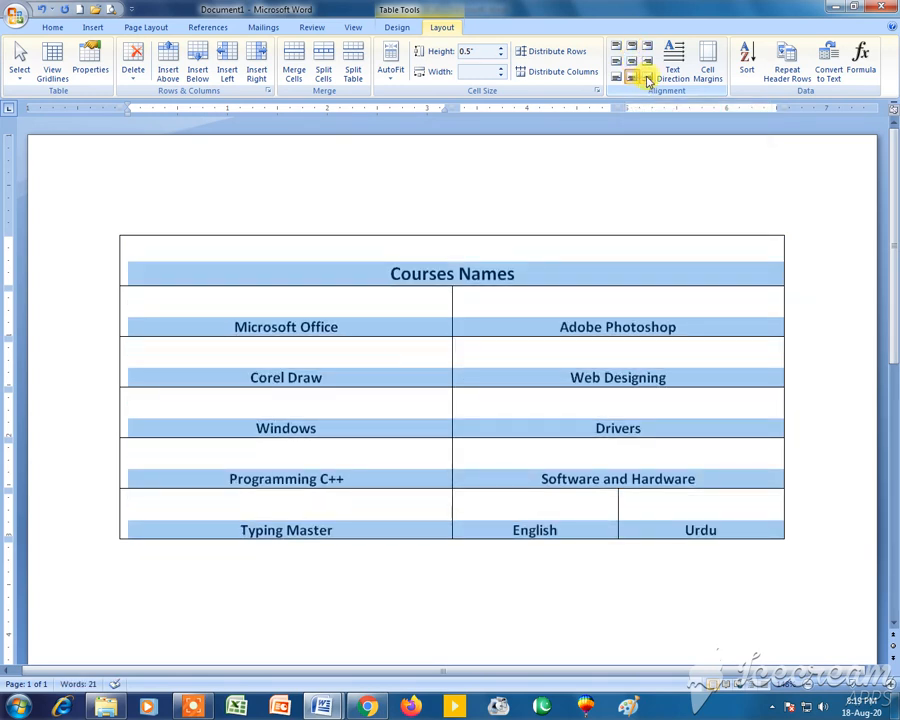
pyautogui.click(648, 79)
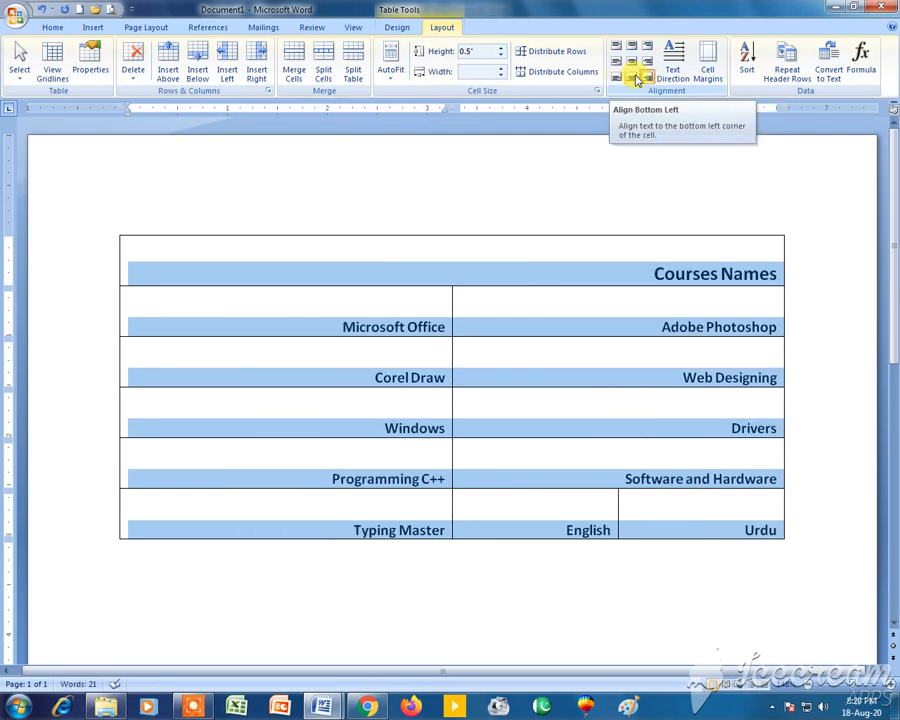
pyautogui.click(620, 79)
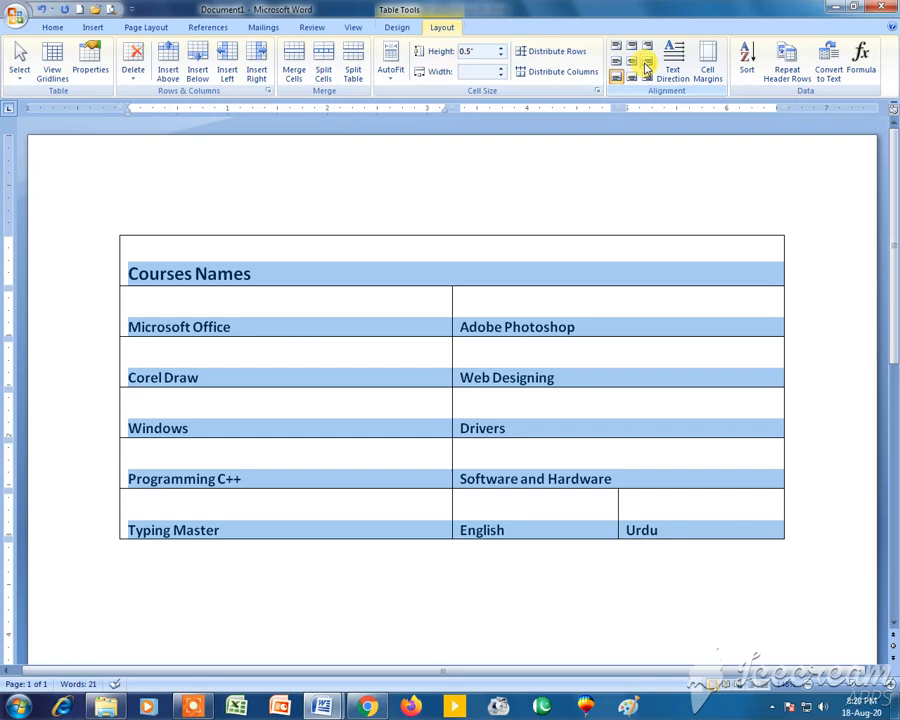
# Try the remaining left and right cell alignments, and centre all table text both horizontally and vertically in its cells.
pyautogui.click(646, 64)
pyautogui.click(620, 63)
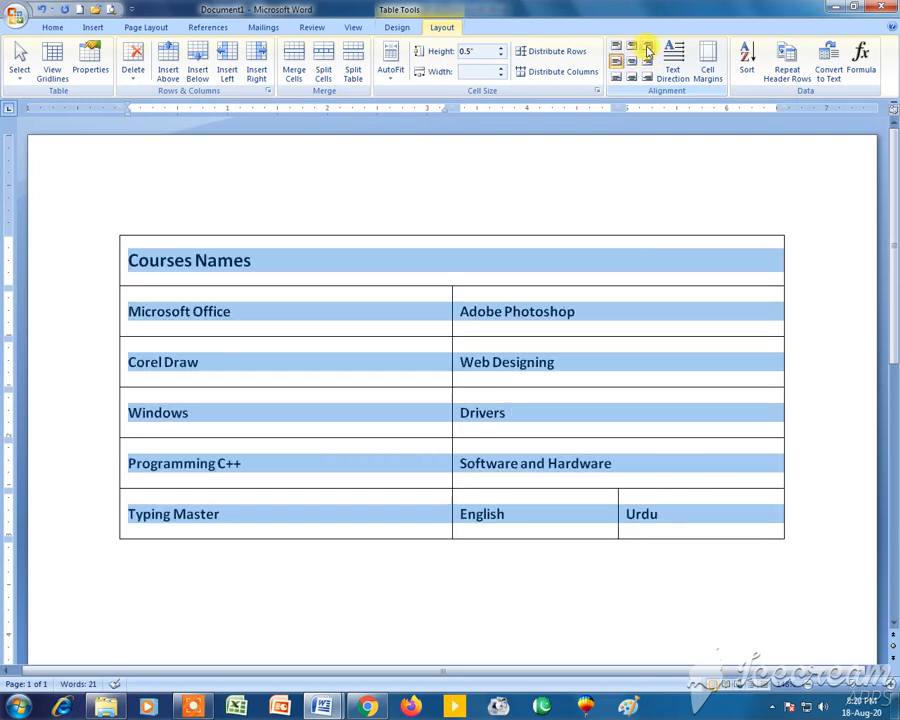
pyautogui.click(647, 49)
pyautogui.click(617, 48)
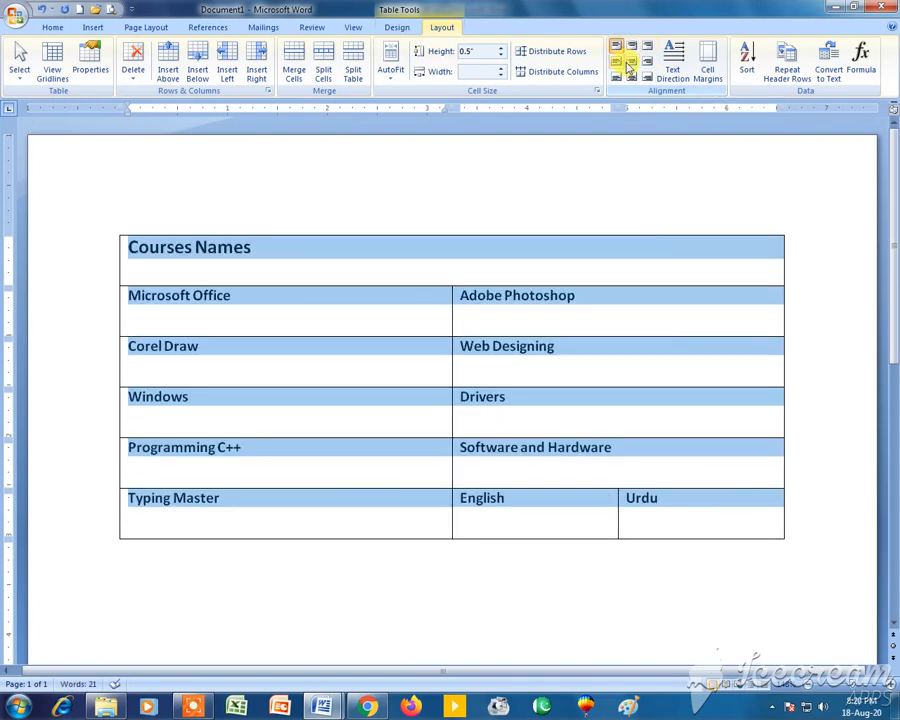
pyautogui.click(645, 63)
pyautogui.click(632, 63)
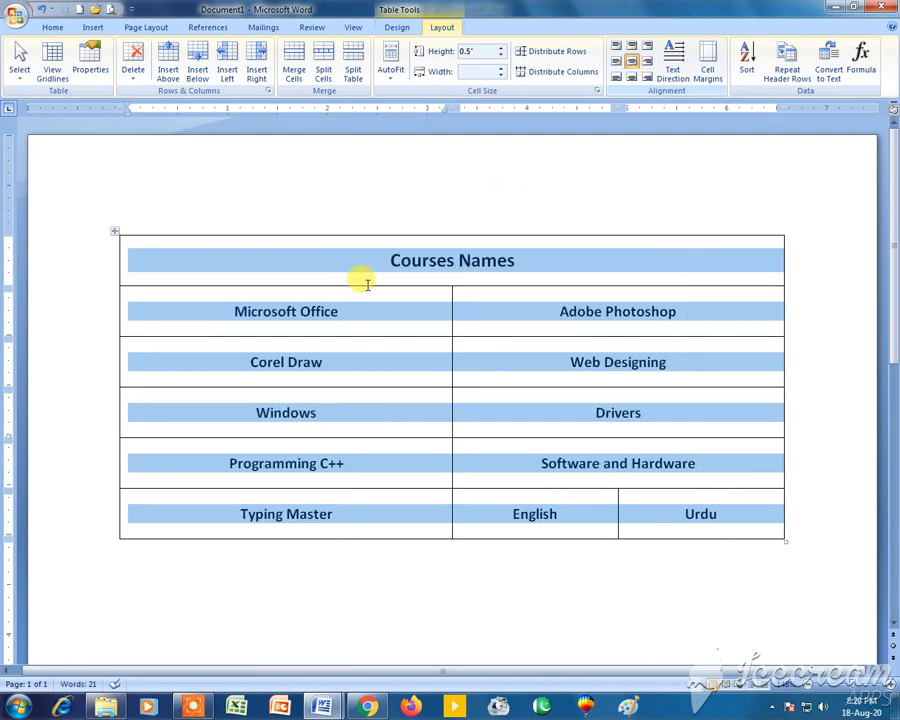
# Cycle the text direction of the "Courses Names" heading through both vertical orientations and back to horizontal.
pyautogui.click(400, 265)
pyautogui.moveTo(390, 260); pyautogui.dragTo(515, 260)
pyautogui.click(679, 72)
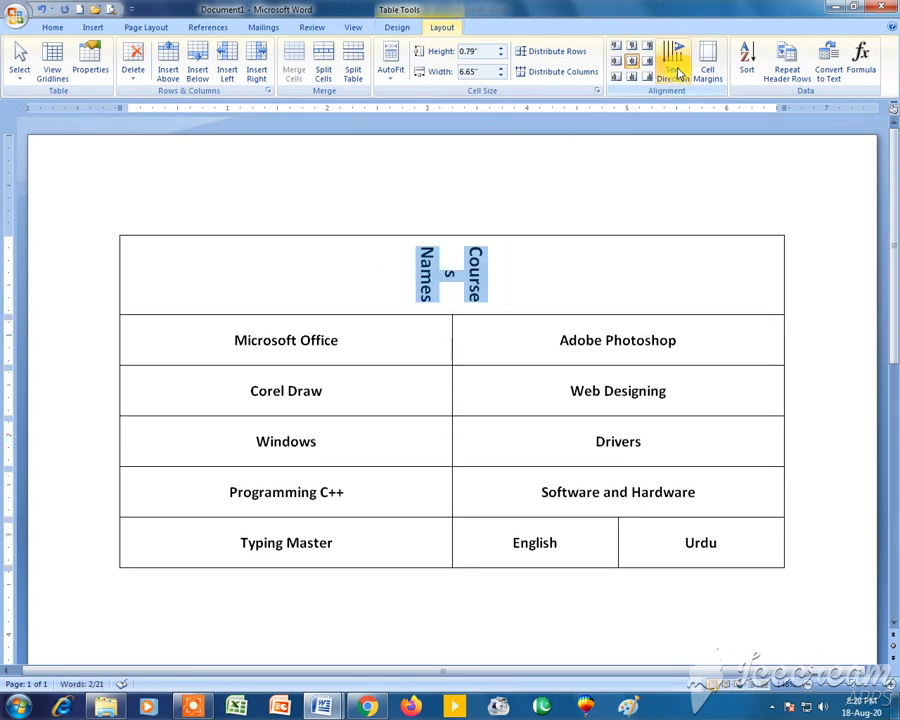
pyautogui.click(679, 72)
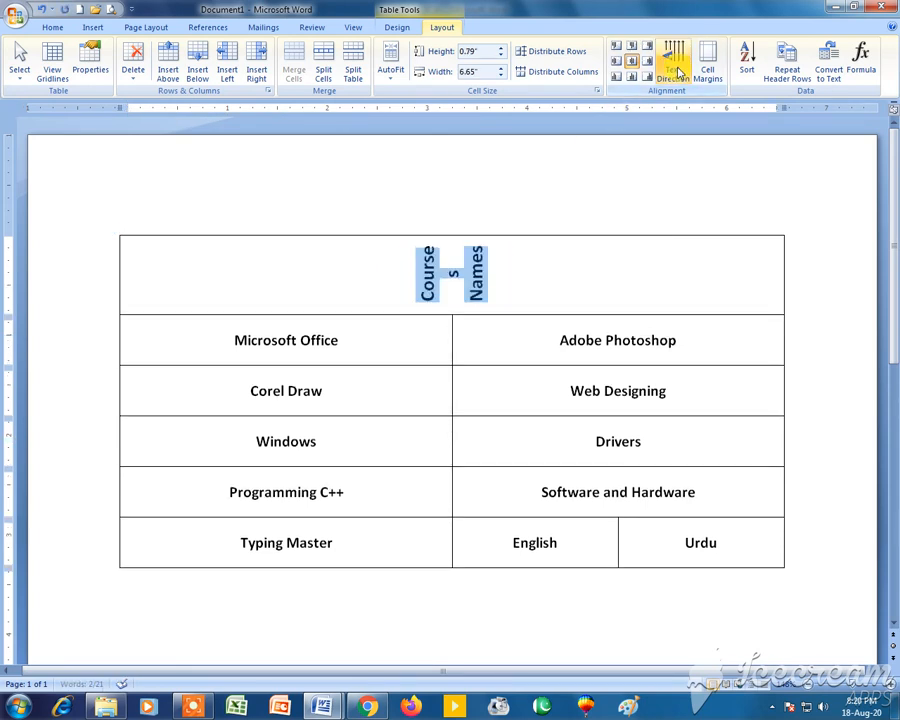
pyautogui.click(679, 72)
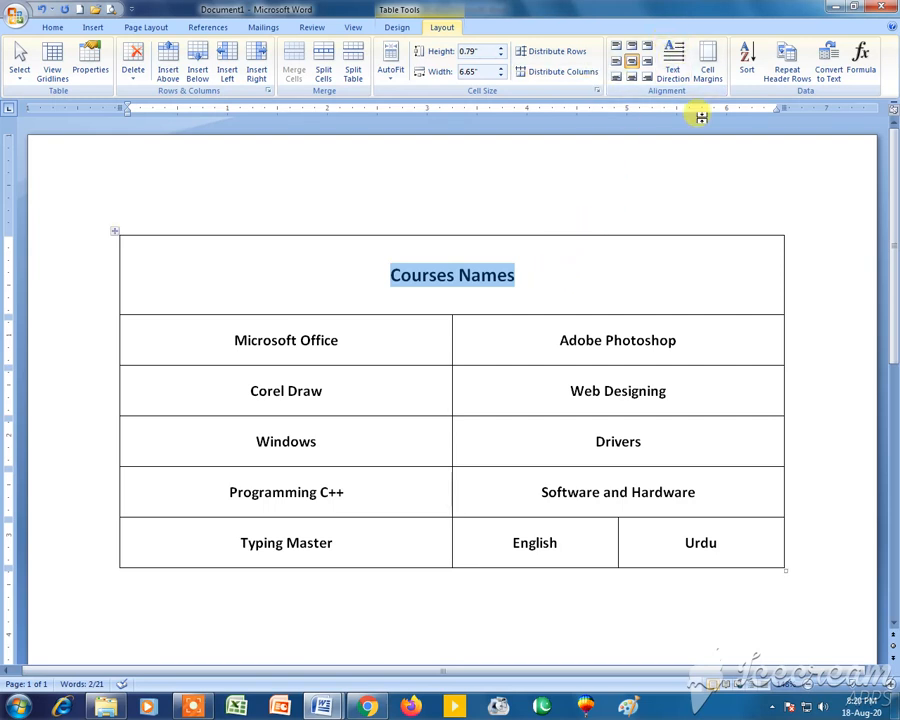
pyautogui.click(516, 277)
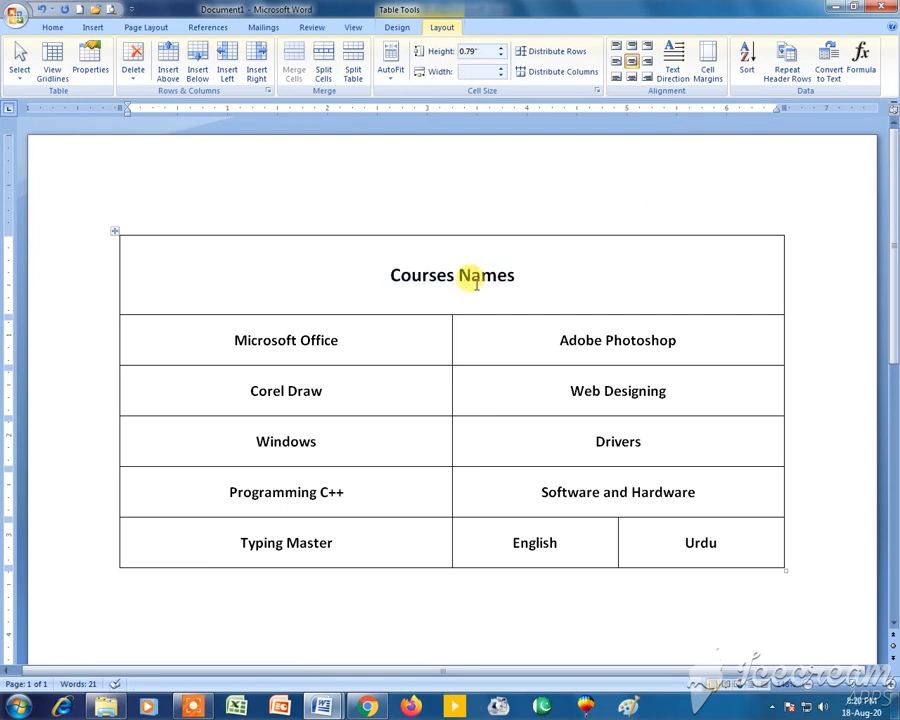
pyautogui.moveTo(390, 274); pyautogui.dragTo(520, 274)
pyautogui.click(522, 279)
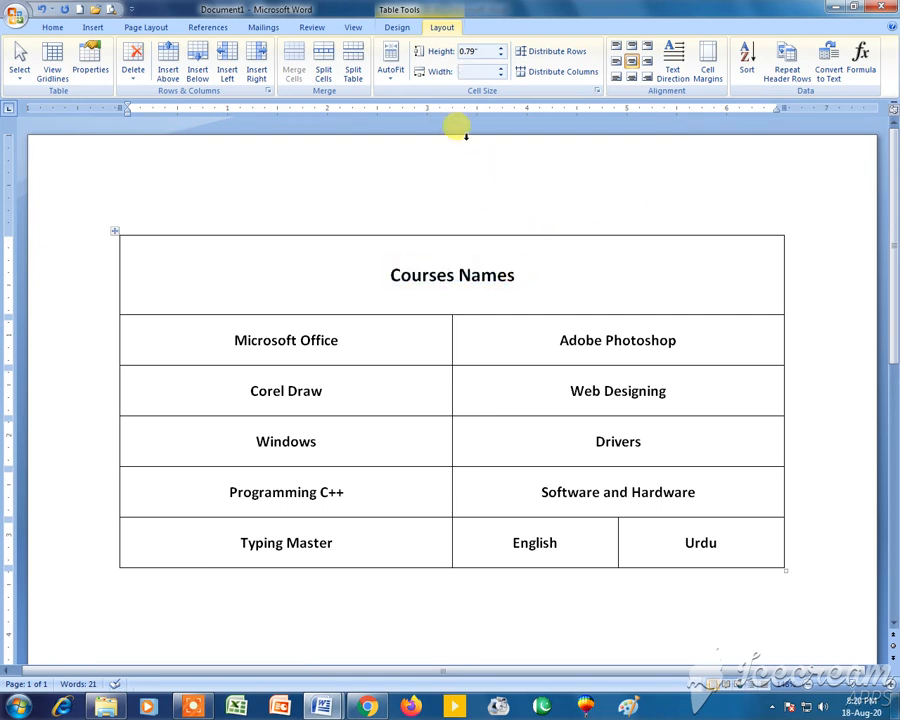
# Create a new blank document and insert a table with 2 columns and 2 rows.
pyautogui.hotkey('ctrl', 'n')
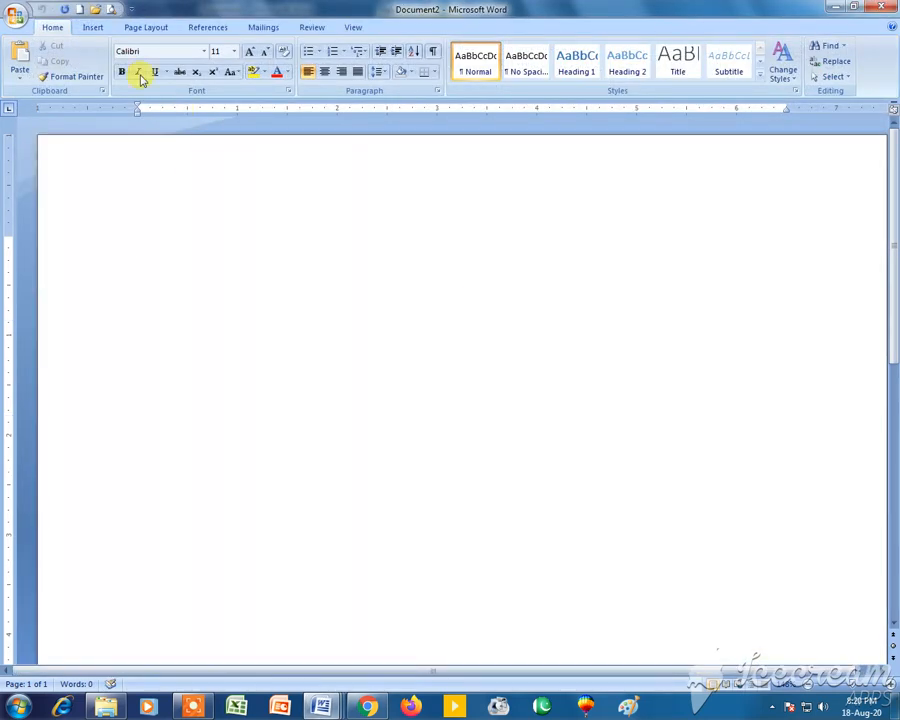
pyautogui.click(92, 27)
pyautogui.click(116, 60)
pyautogui.click(125, 132)
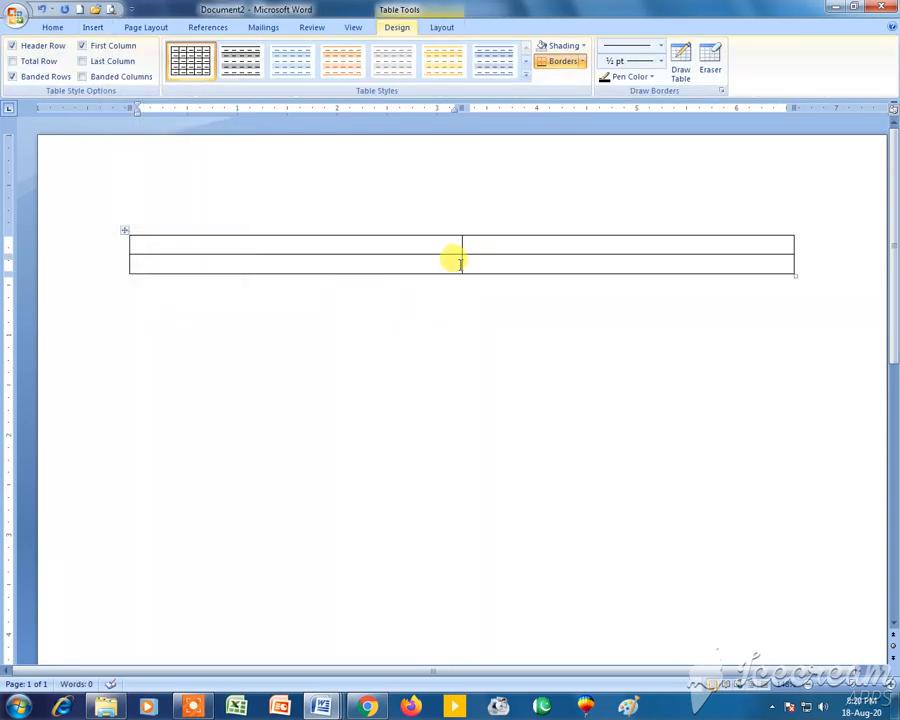
# Narrow the table's first column to about 1 inch and add rows until the table has 18 rows.
pyautogui.moveTo(461, 245); pyautogui.dragTo(237, 253)
pyautogui.click(267, 285)
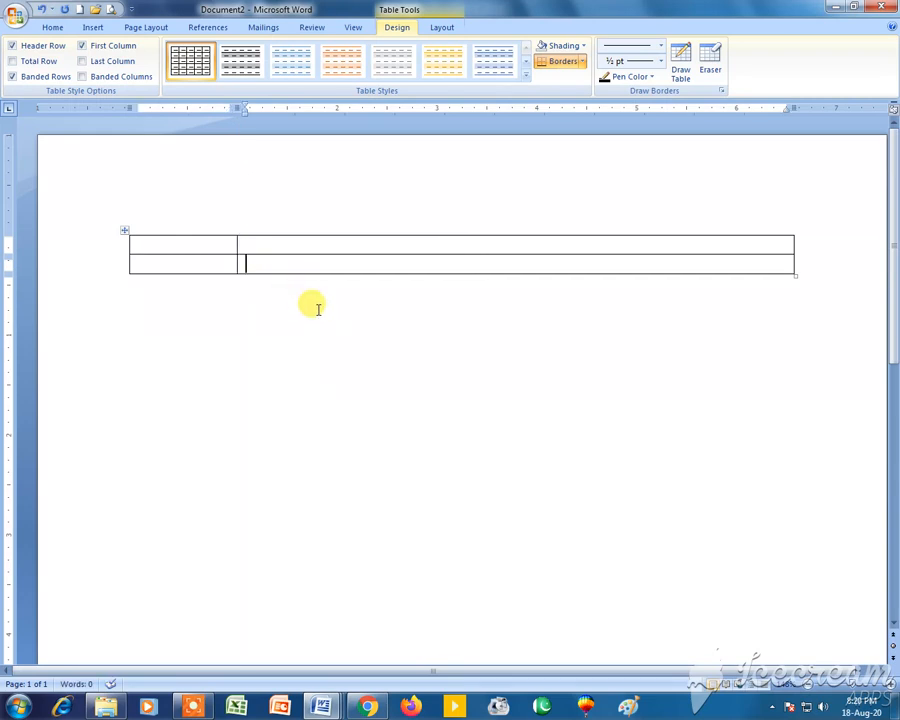
pyautogui.press('Tab')
pyautogui.press('Tab')
pyautogui.press('Tab')
pyautogui.press('Tab')
pyautogui.press('Tab')
pyautogui.press('Tab')
pyautogui.press('Tab')
pyautogui.press('Tab')
pyautogui.press('Tab')
pyautogui.press('Tab')
pyautogui.press('Tab')
pyautogui.press('Tab')
pyautogui.press('Tab')
pyautogui.press('Tab')
pyautogui.press('Tab')
pyautogui.press('Tab')
pyautogui.press('Tab')
pyautogui.press('Tab')
pyautogui.press('Tab')
pyautogui.press('Tab')
pyautogui.press('Tab')
pyautogui.press('Tab')
pyautogui.press('Tab')
pyautogui.press('Tab')
pyautogui.press('Tab')
pyautogui.press('Tab')
pyautogui.press('Tab')
pyautogui.press('Tab')
pyautogui.press('Tab')
pyautogui.press('Tab')
pyautogui.press('Tab')
pyautogui.press('Tab')
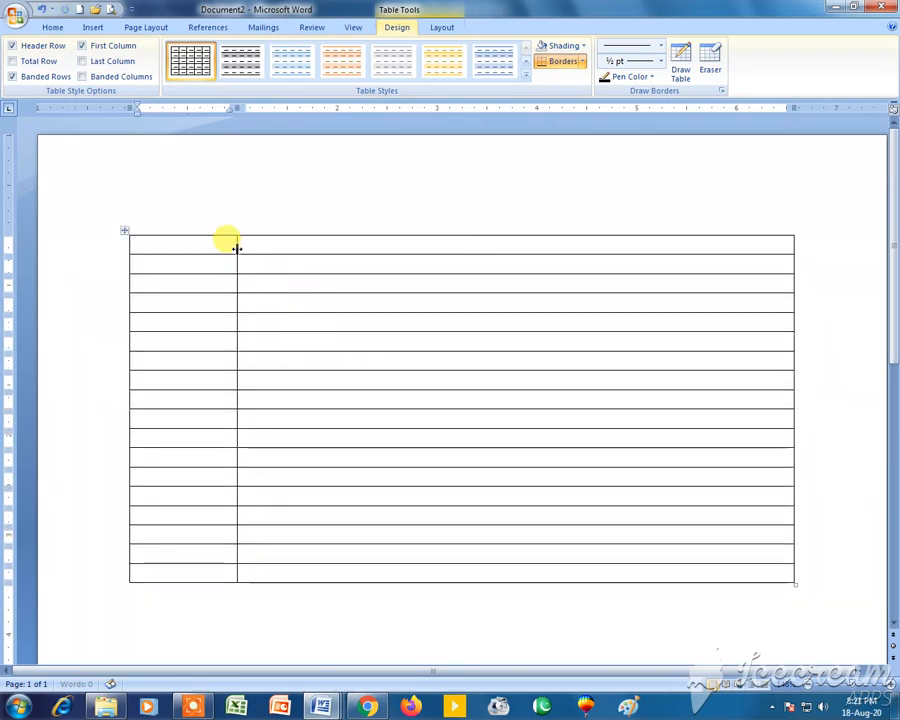
# Enter the column headings "Sr. #" and "Student Name" in the table's first row.
pyautogui.click(226, 246)
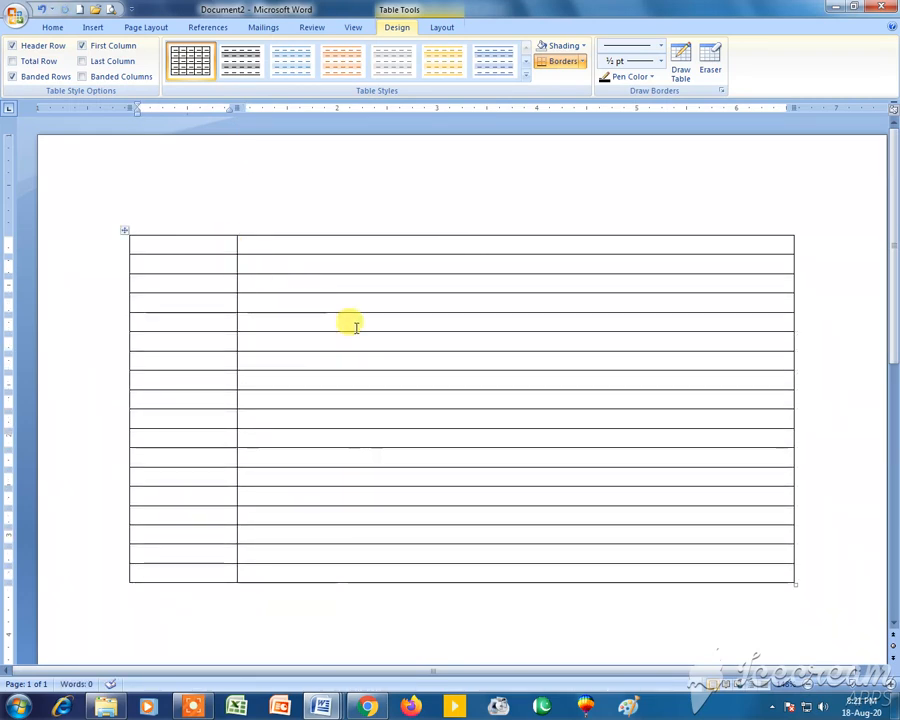
pyautogui.write('R. #')
pyautogui.press('BackSpace')
pyautogui.press('BackSpace')
pyautogui.press('BackSpace')
pyautogui.press('BackSpace')
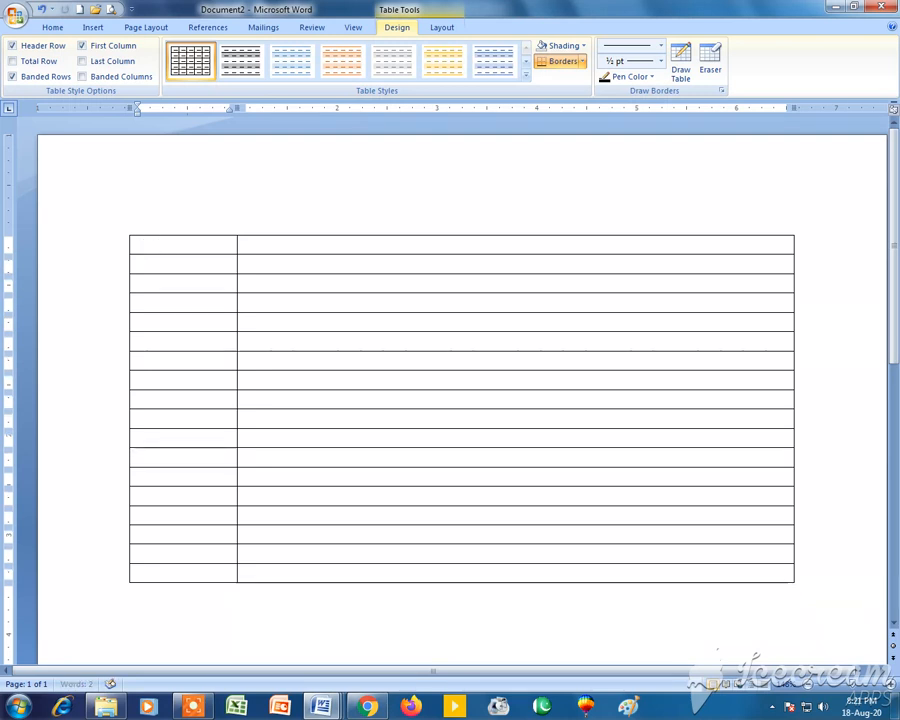
pyautogui.write('Sr')
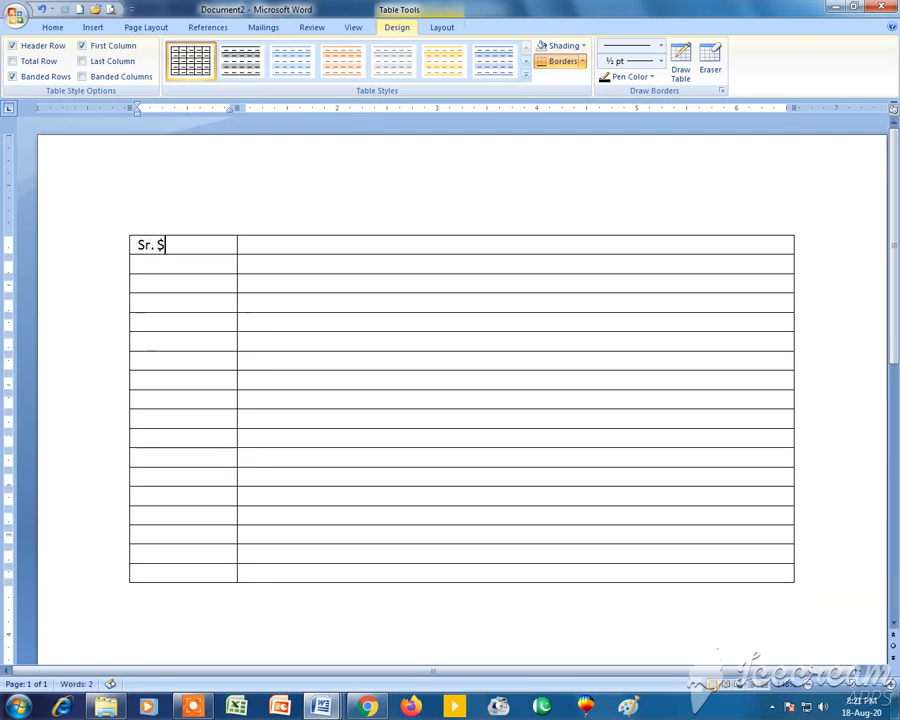
pyautogui.write('. #')
pyautogui.press('Tab')
pyautogui.write('St')
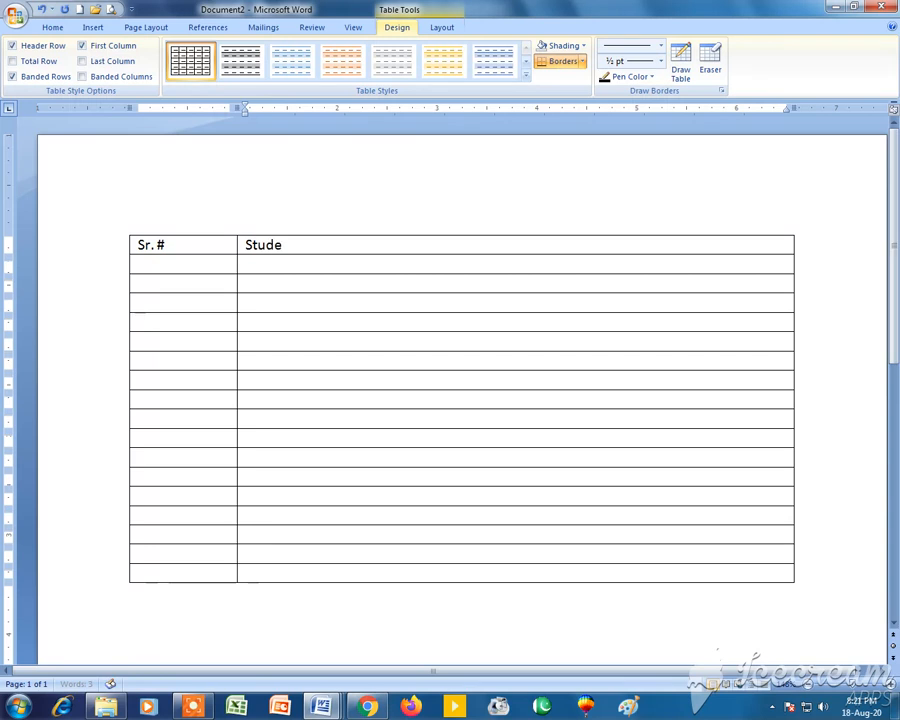
pyautogui.write('udent Name')
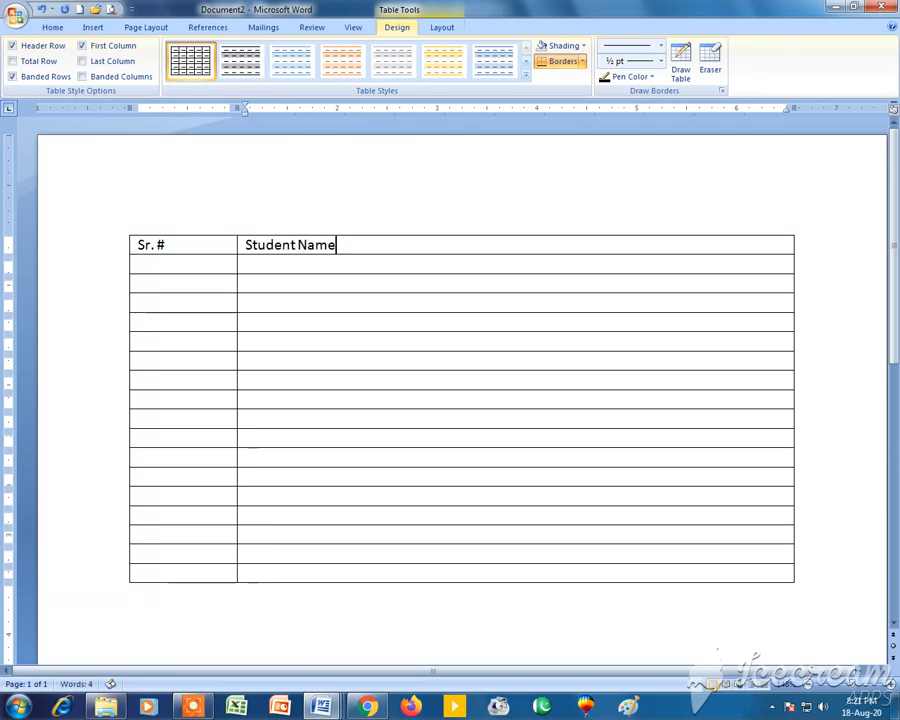
# Reduce the "Student Name" column's width to about 3" and widen it again to 4.2".
pyautogui.click(441, 30)
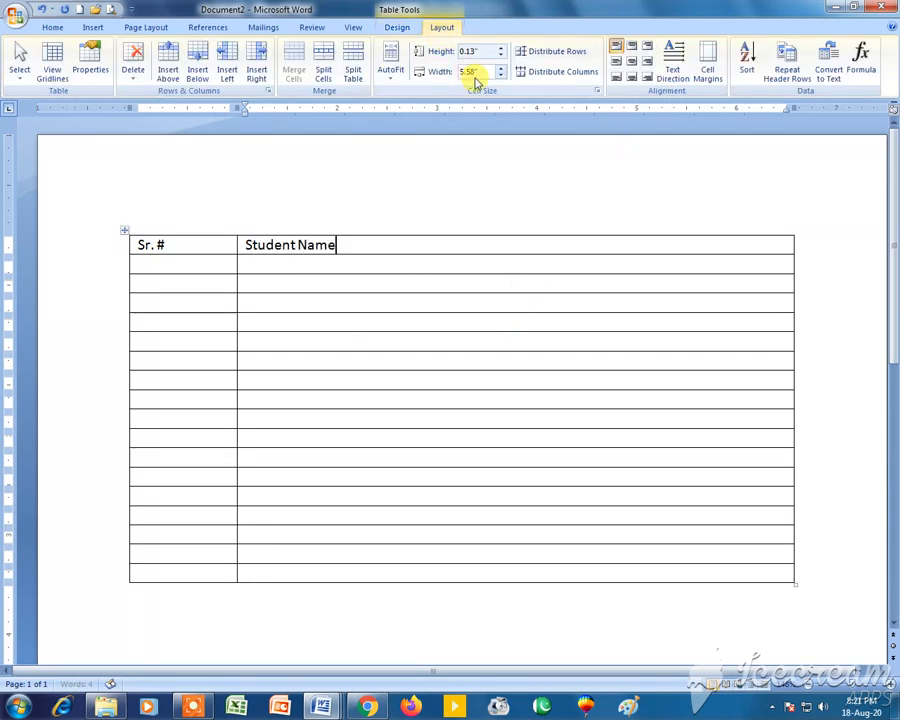
pyautogui.click(500, 76)
pyautogui.click(500, 76)
pyautogui.click(500, 76)
pyautogui.click(500, 76)
pyautogui.click(500, 76)
pyautogui.click(500, 76)
pyautogui.click(500, 76)
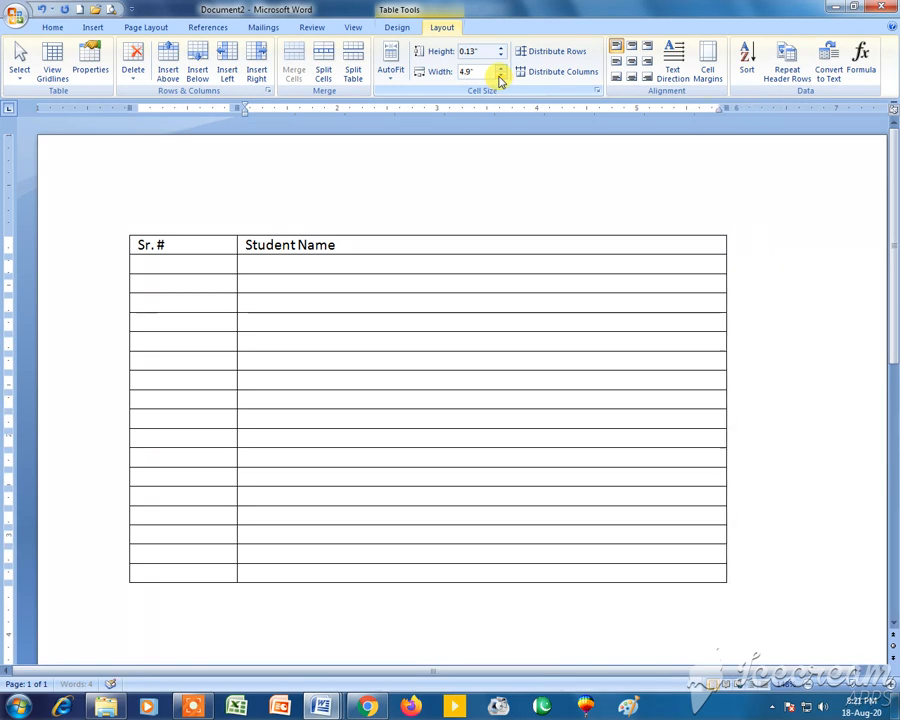
pyautogui.click(500, 76)
pyautogui.click(500, 76)
pyautogui.click(500, 76)
pyautogui.click(500, 76)
pyautogui.click(500, 76)
pyautogui.click(500, 76)
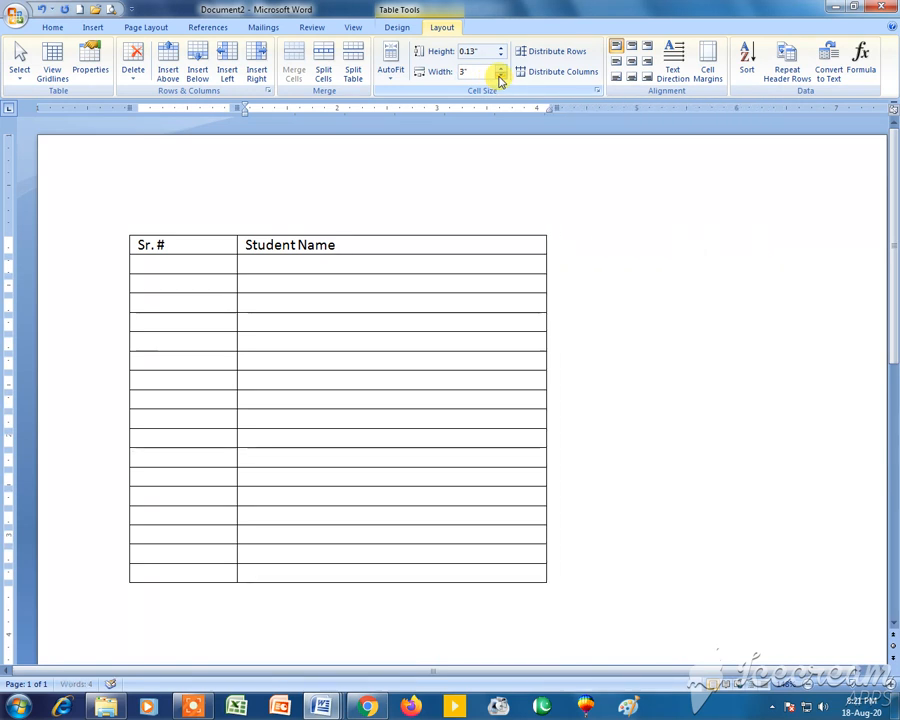
pyautogui.click(500, 77)
pyautogui.click(500, 69)
pyautogui.click(500, 69)
pyautogui.click(500, 69)
pyautogui.click(500, 69)
pyautogui.click(500, 69)
pyautogui.click(500, 69)
pyautogui.click(500, 69)
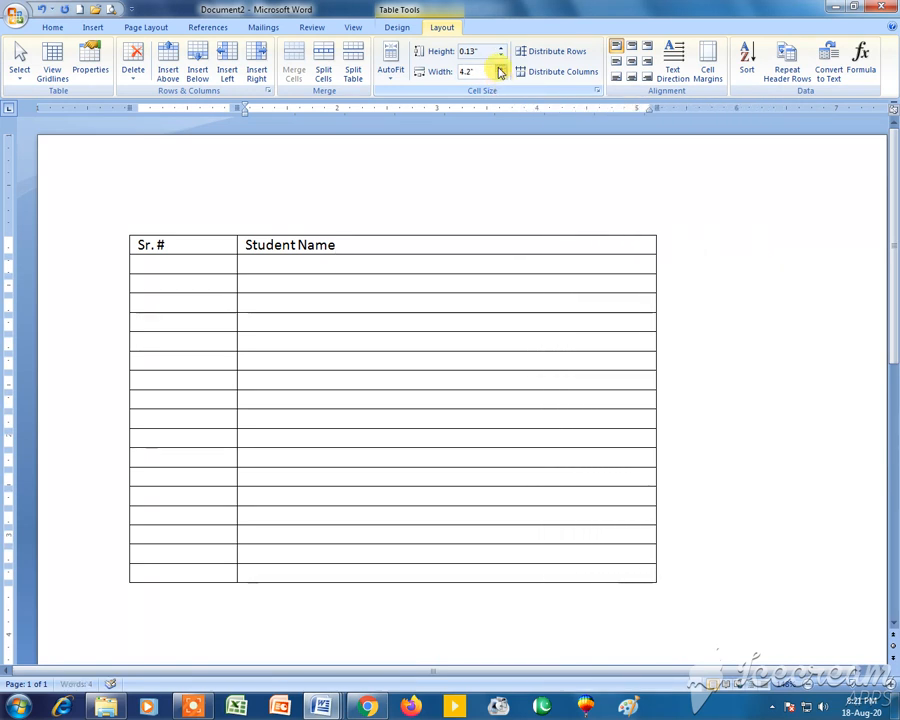
# Widen the "Student Name" column to 5.5" and pull its outer border in to a width of 5.19".
pyautogui.click(500, 69)
pyautogui.click(500, 69)
pyautogui.click(500, 69)
pyautogui.click(500, 69)
pyautogui.click(500, 69)
pyautogui.click(500, 69)
pyautogui.click(500, 69)
pyautogui.click(500, 69)
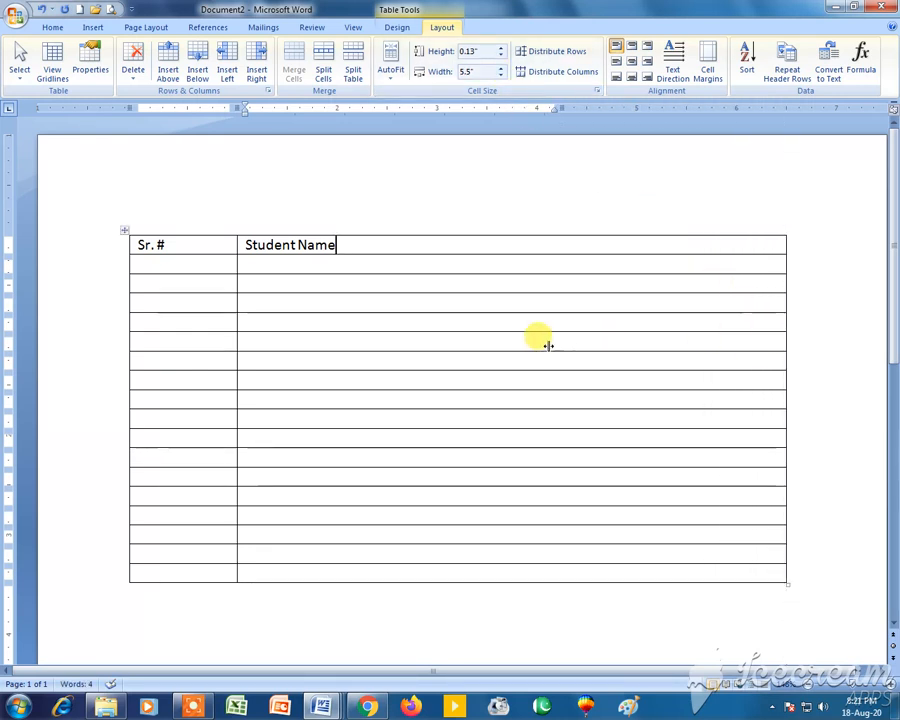
pyautogui.moveTo(548, 345); pyautogui.dragTo(755, 362)
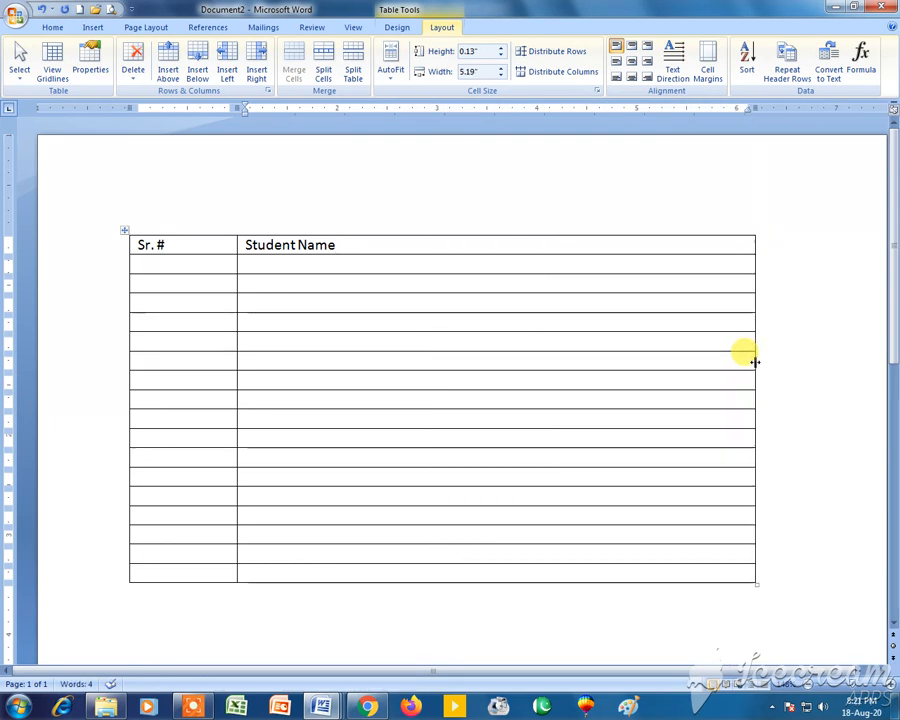
# Close the student table document without saving its changes and return to the "Courses Names" table.
pyautogui.hotkey('ctrl', 'w')
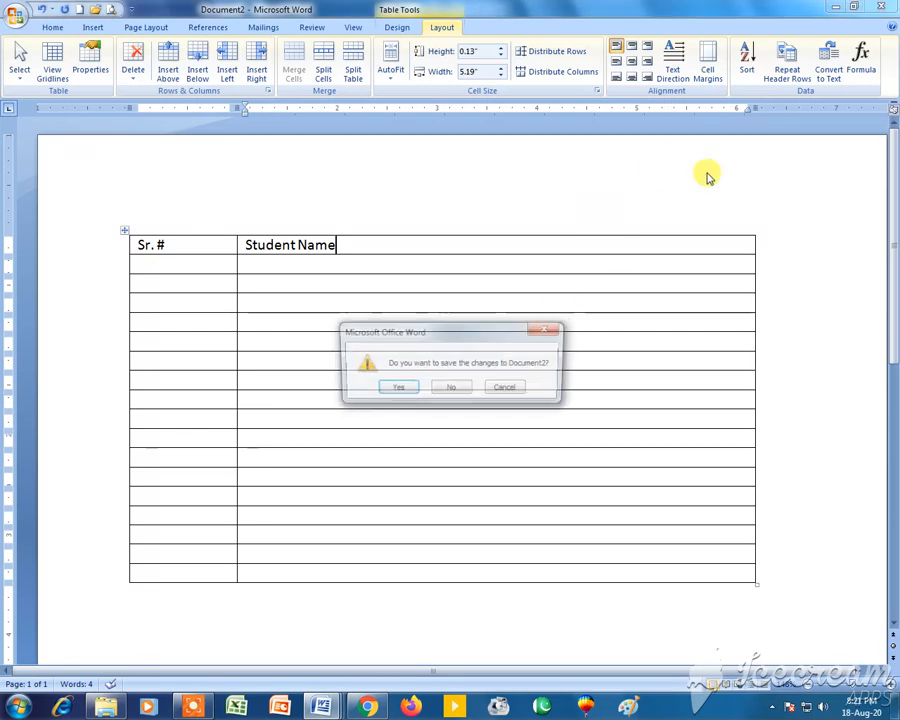
pyautogui.click(459, 387)
pyautogui.click(493, 322)
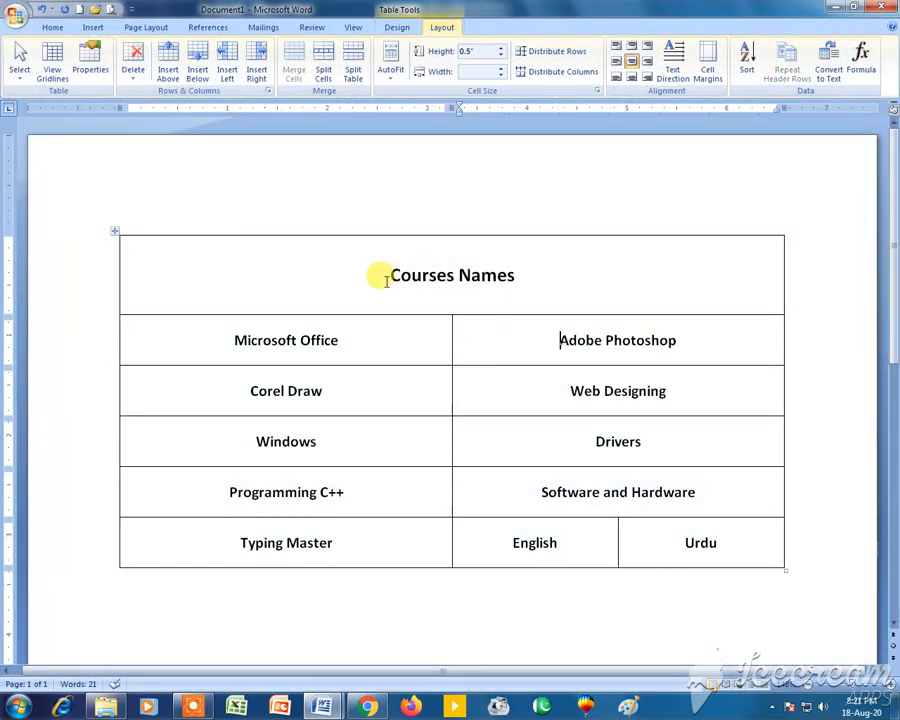
pyautogui.moveTo(376, 273); pyautogui.dragTo(590, 556)
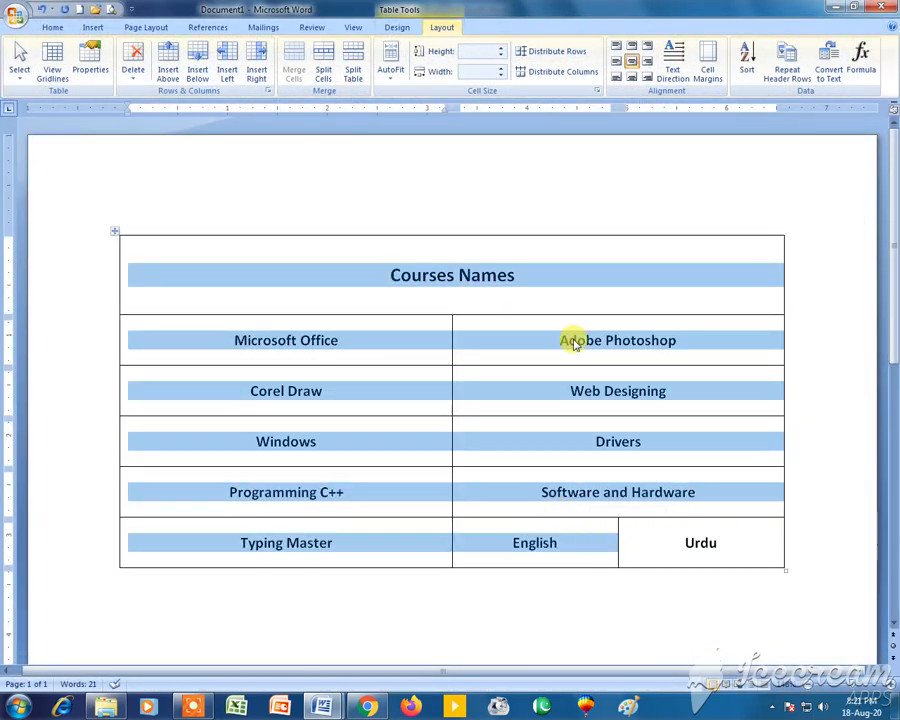
pyautogui.moveTo(386, 288); pyautogui.dragTo(629, 536)
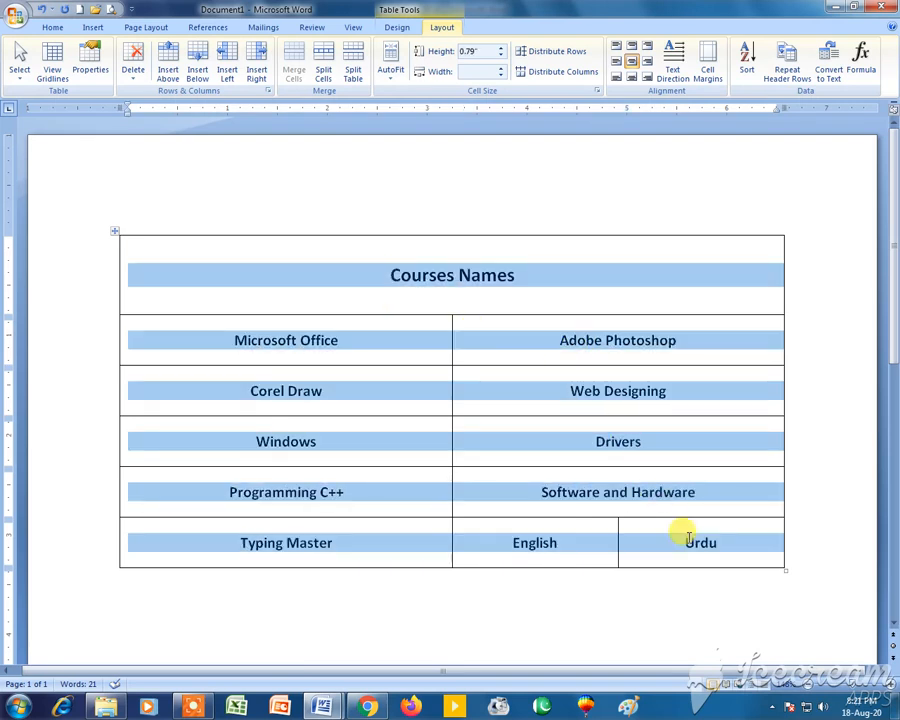
pyautogui.click(370, 391)
pyautogui.moveTo(271, 342); pyautogui.dragTo(280, 550)
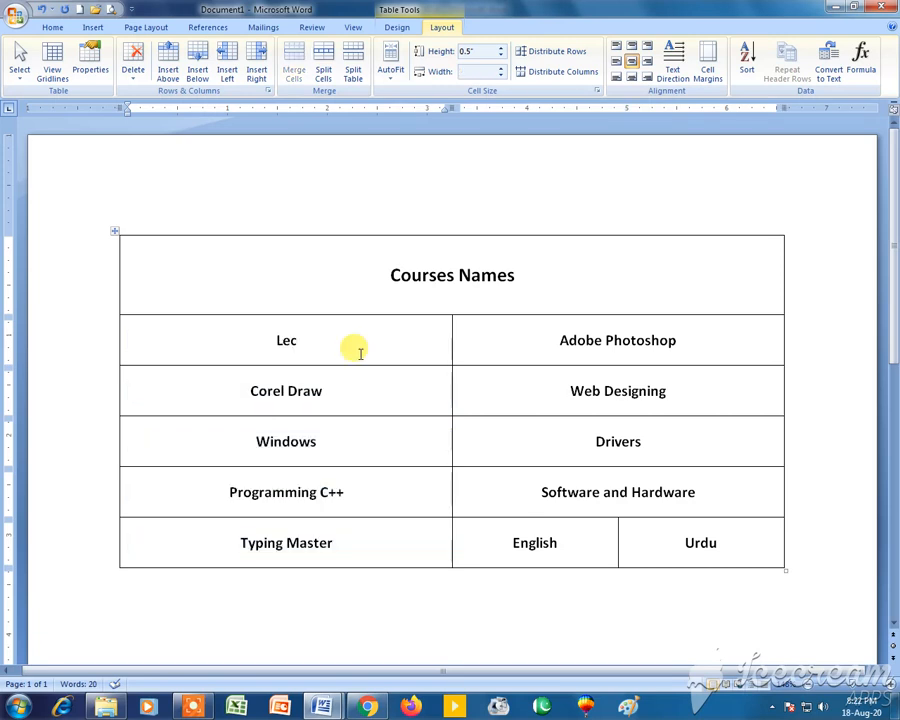
pyautogui.hotkey('ctrl', 'z')
pyautogui.click(359, 352)
# Sort the five course rows below the heading by the text of Column 1 in ascending order.
pyautogui.moveTo(297, 338); pyautogui.dragTo(316, 541)
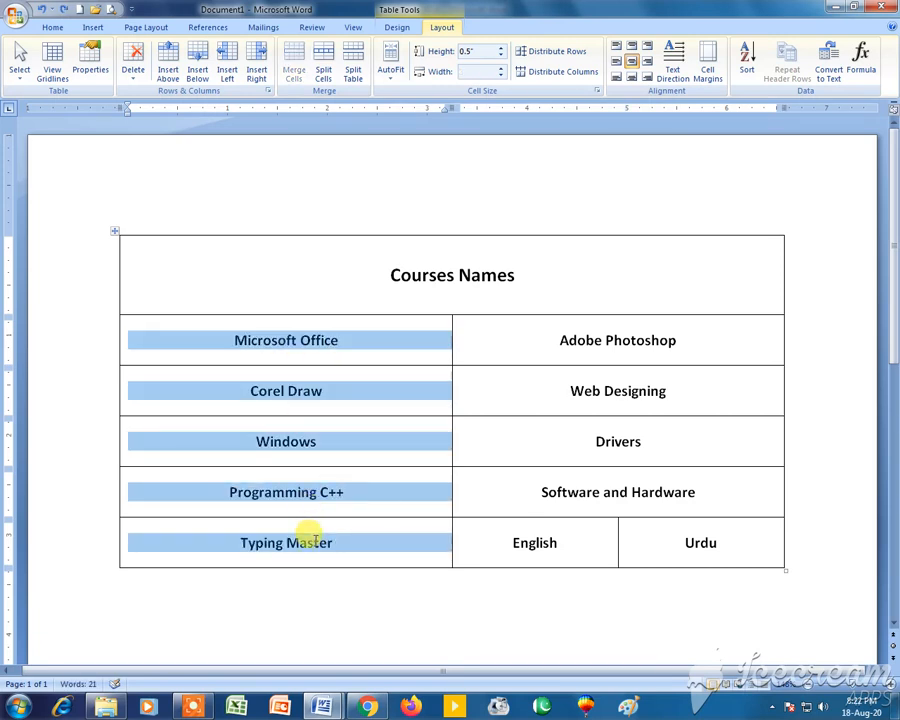
pyautogui.click(746, 60)
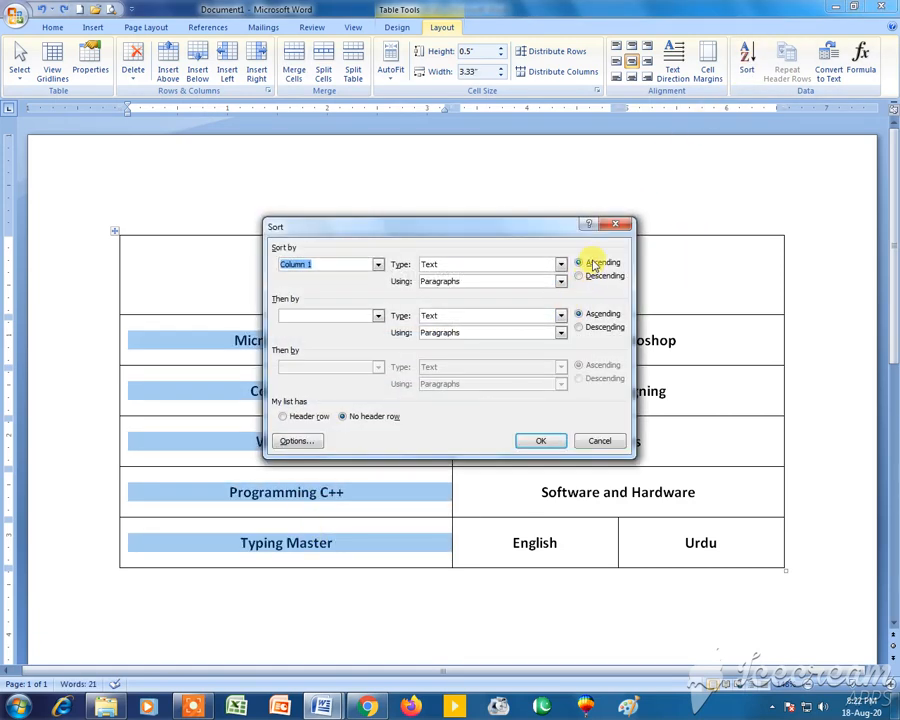
pyautogui.click(548, 440)
pyautogui.click(261, 342)
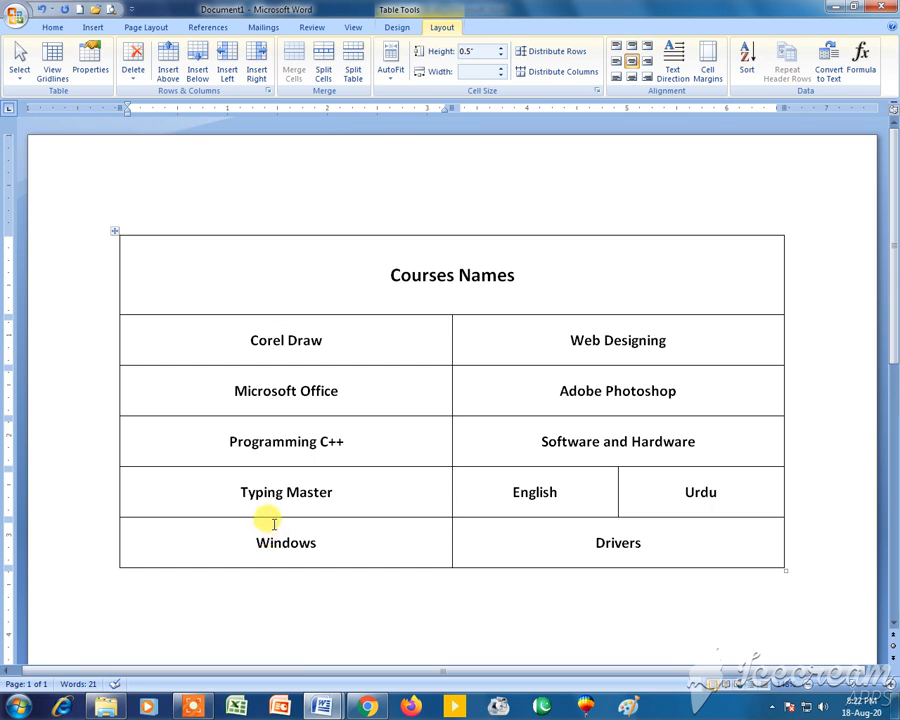
# Sort the same five course rows by the text of Column 1 in descending order.
pyautogui.moveTo(257, 341); pyautogui.dragTo(272, 545)
pyautogui.click(745, 62)
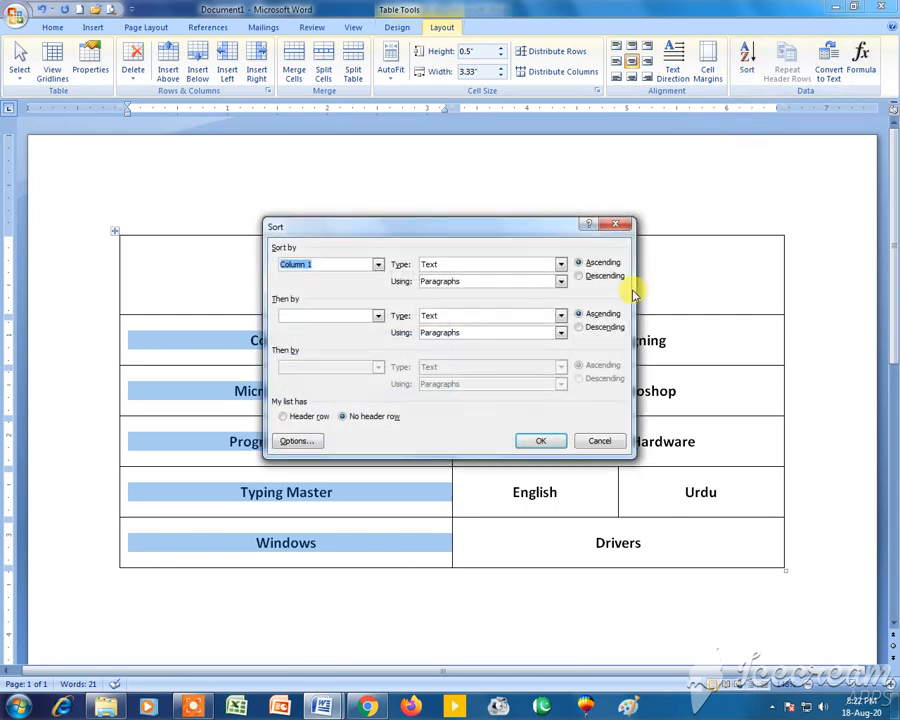
pyautogui.click(600, 277)
pyautogui.click(540, 441)
pyautogui.click(579, 470)
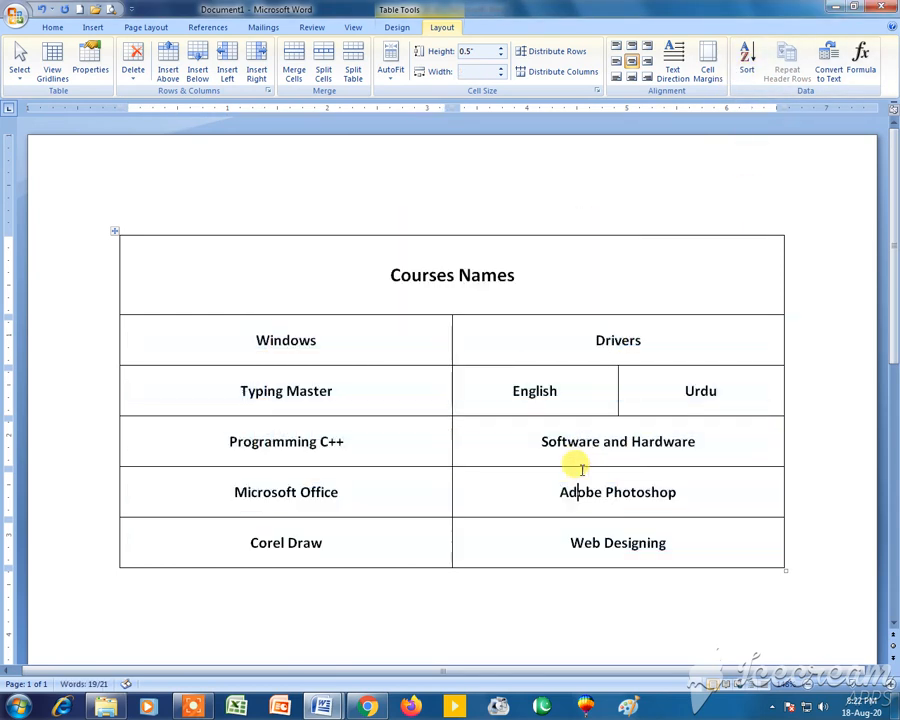
# Undo the descending and the ascending sort of the course rows.
pyautogui.hotkey('ctrl', 'z')
pyautogui.click(403, 371)
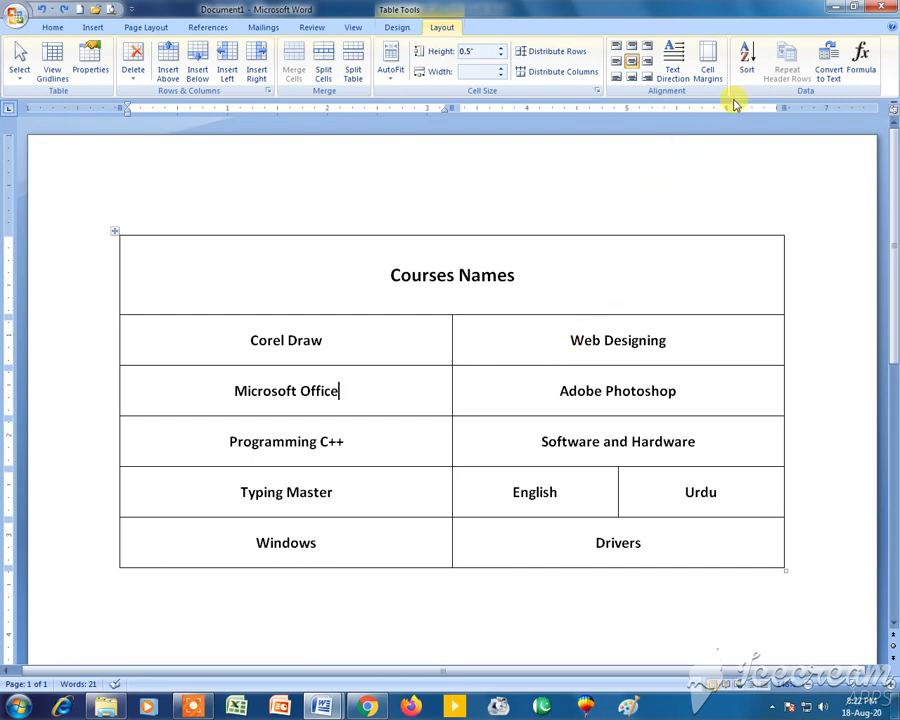
pyautogui.hotkey('ctrl', 'y')
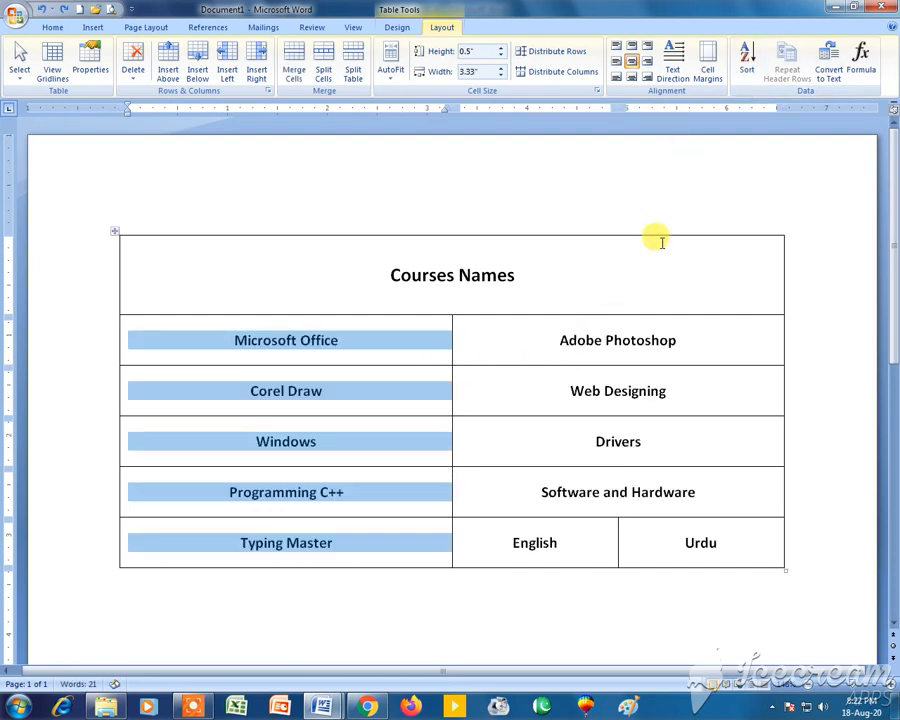
pyautogui.click(582, 334)
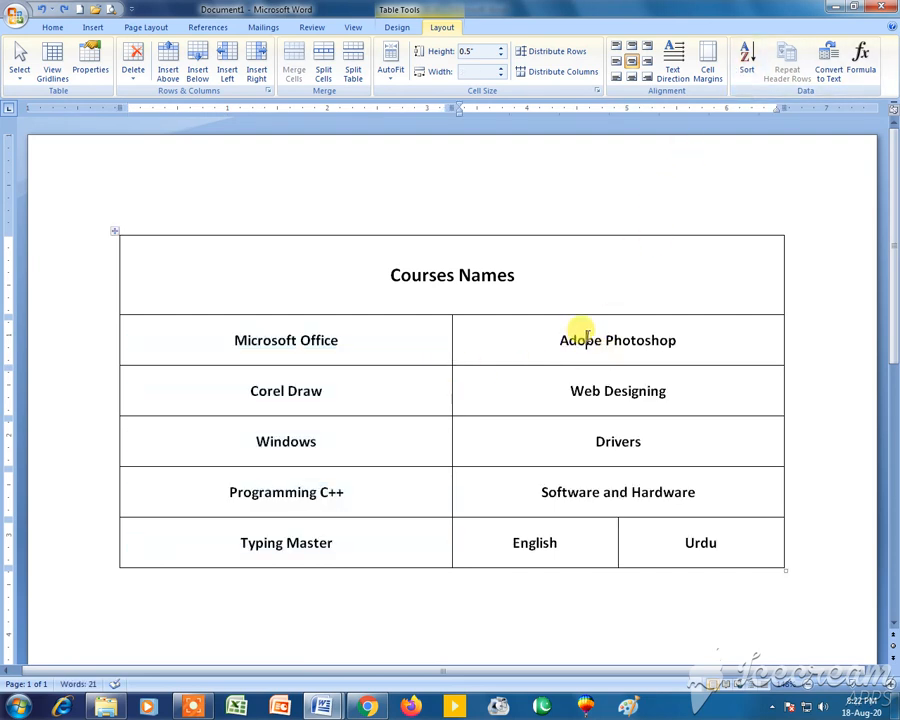
# Convert the "Courses Names" table to text separated with tabs, and undo the conversion.
pyautogui.click(829, 62)
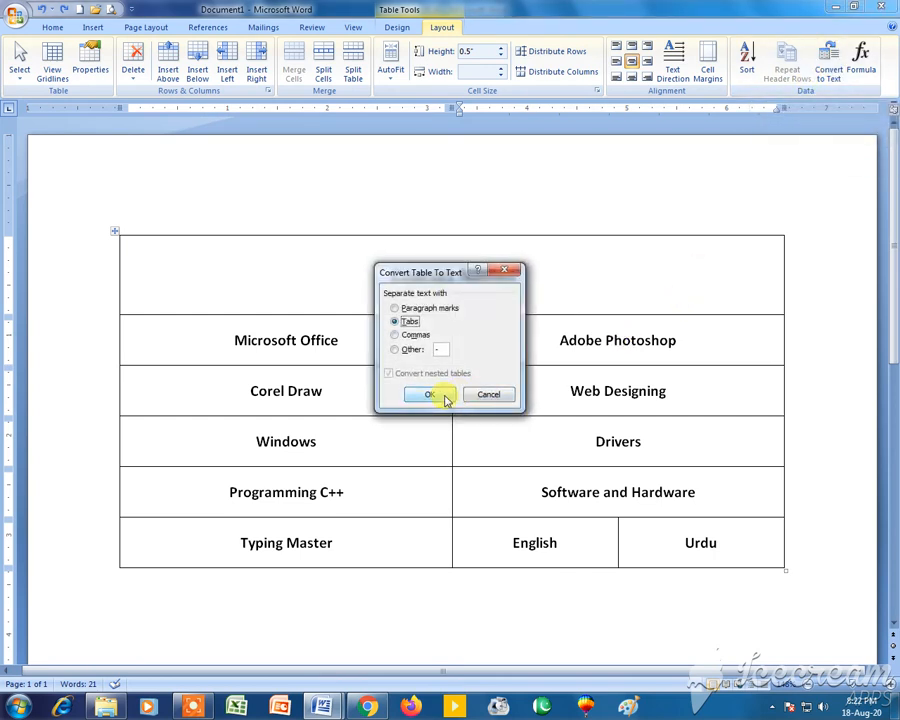
pyautogui.click(430, 394)
pyautogui.click(308, 400)
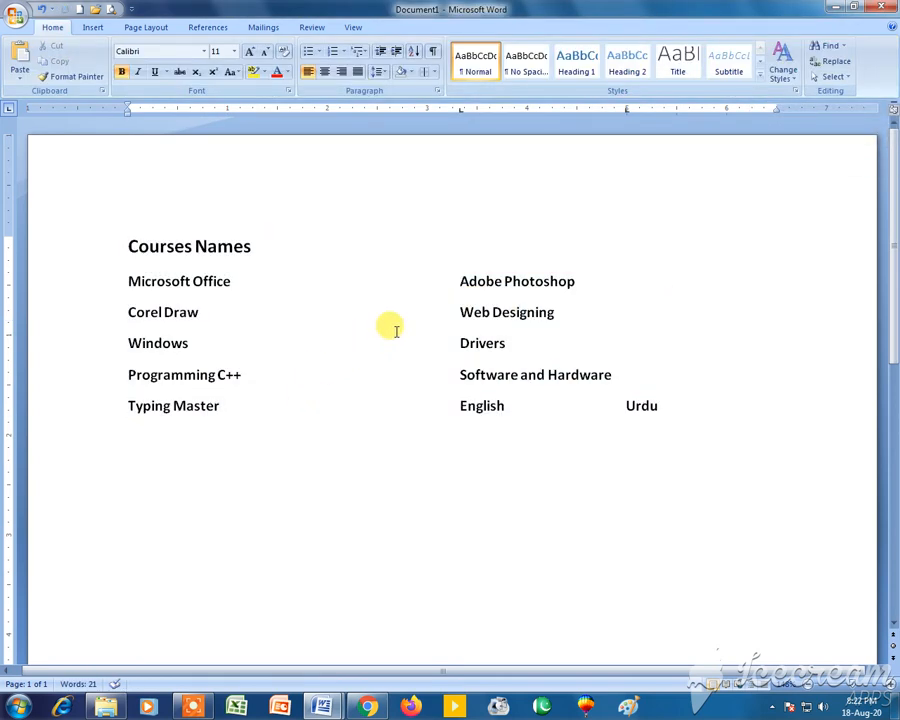
pyautogui.click(446, 289)
pyautogui.hotkey('ctrl', 'z')
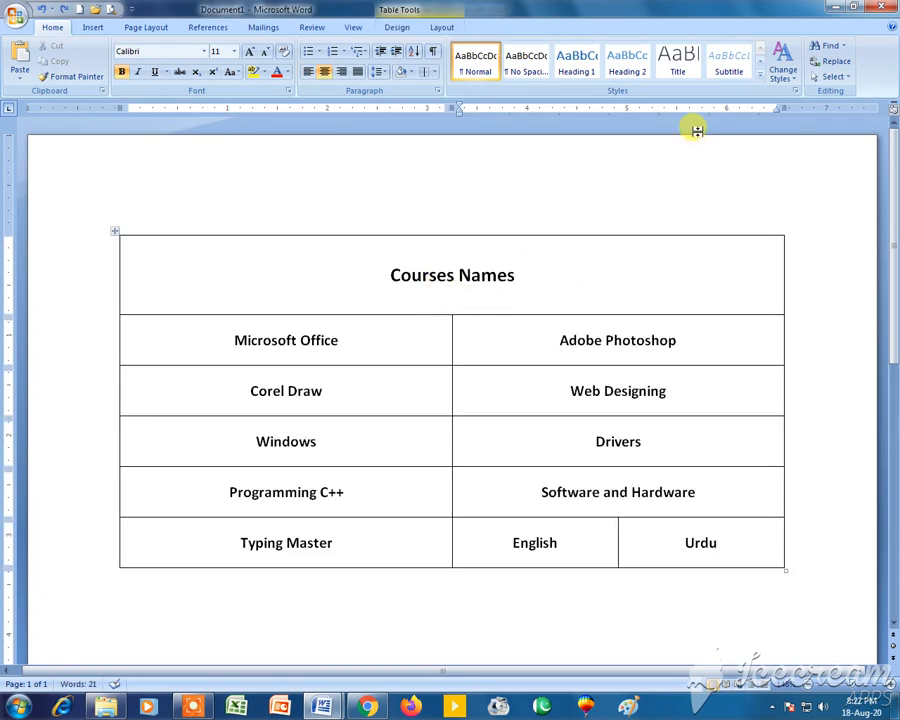
# Clear the first column's course names and enter 354, 36453, 34563456 and 34563 in its first four cells below the heading.
pyautogui.click(442, 27)
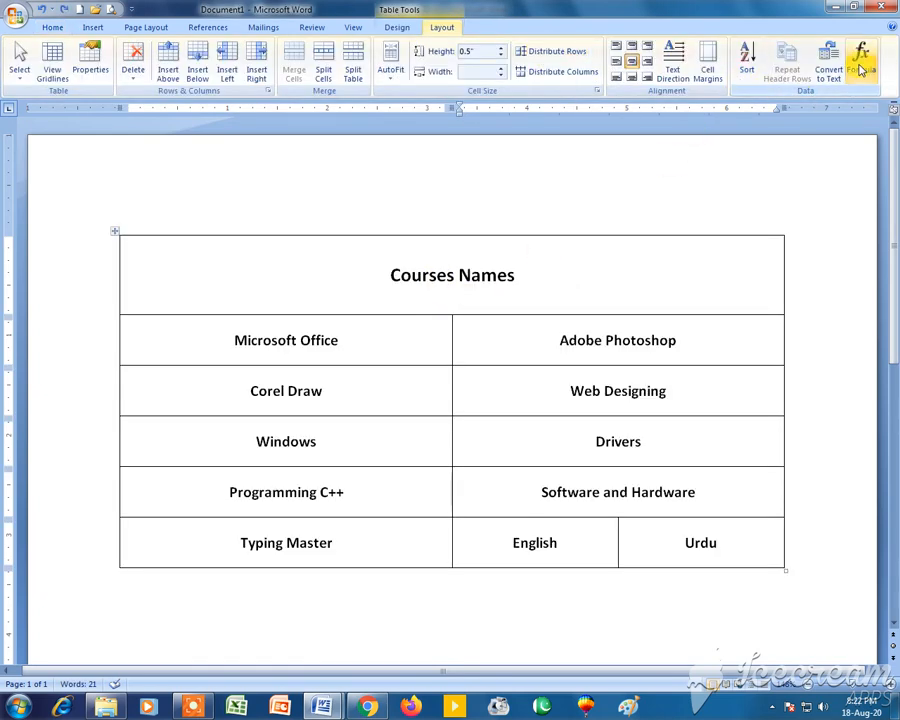
pyautogui.moveTo(397, 358); pyautogui.dragTo(313, 552)
pyautogui.press('Delete')
pyautogui.write('345634')
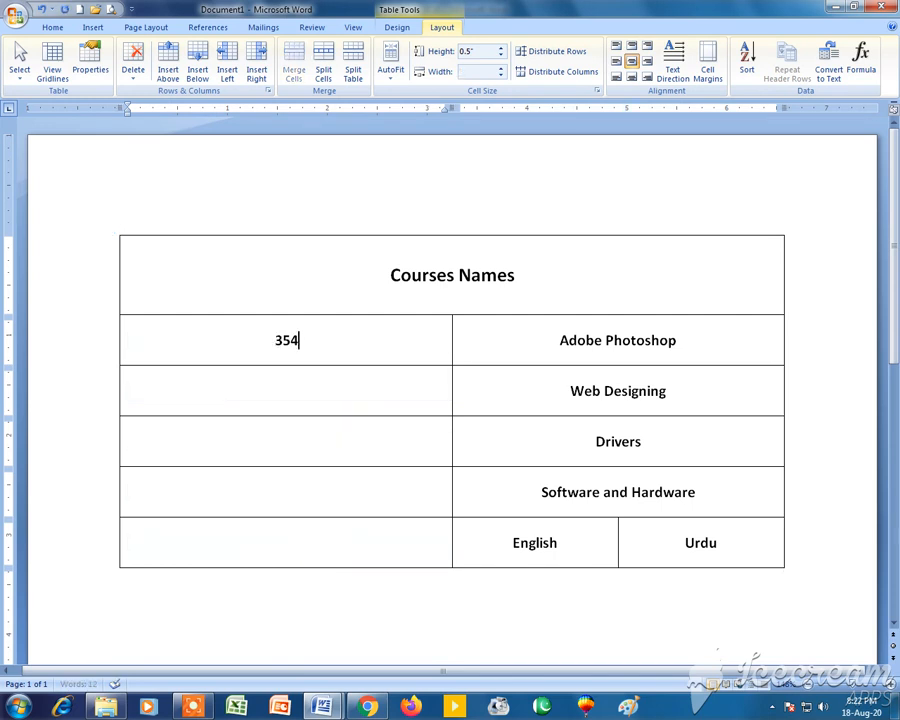
pyautogui.write('56')
pyautogui.press('Down')
pyautogui.write('34563')
pyautogui.press('Down')
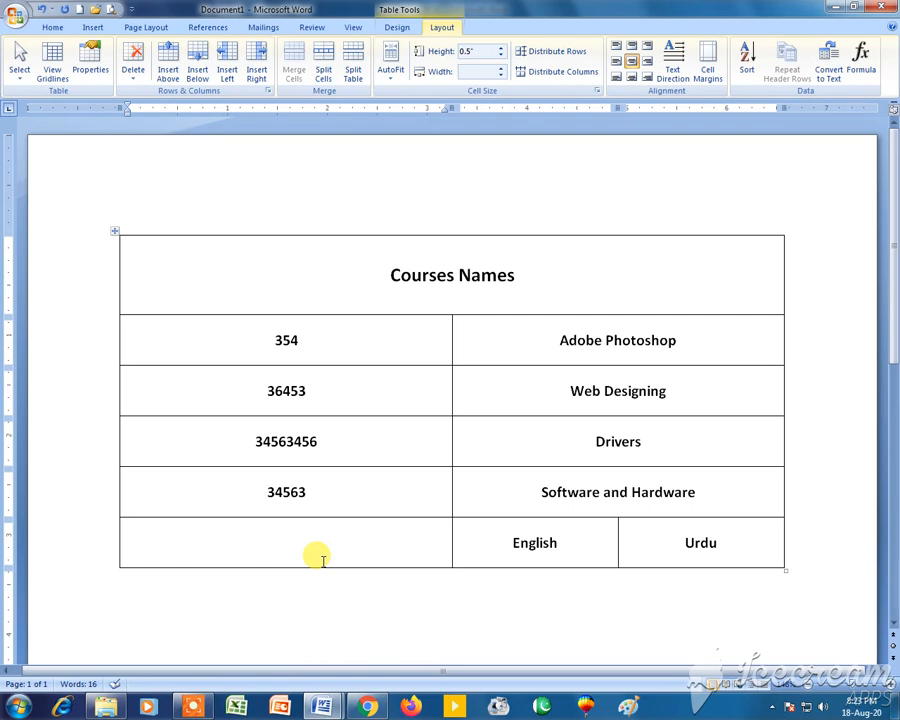
# Replace each of the four numbers in the first column with 12.
pyautogui.moveTo(297, 340); pyautogui.dragTo(297, 493)
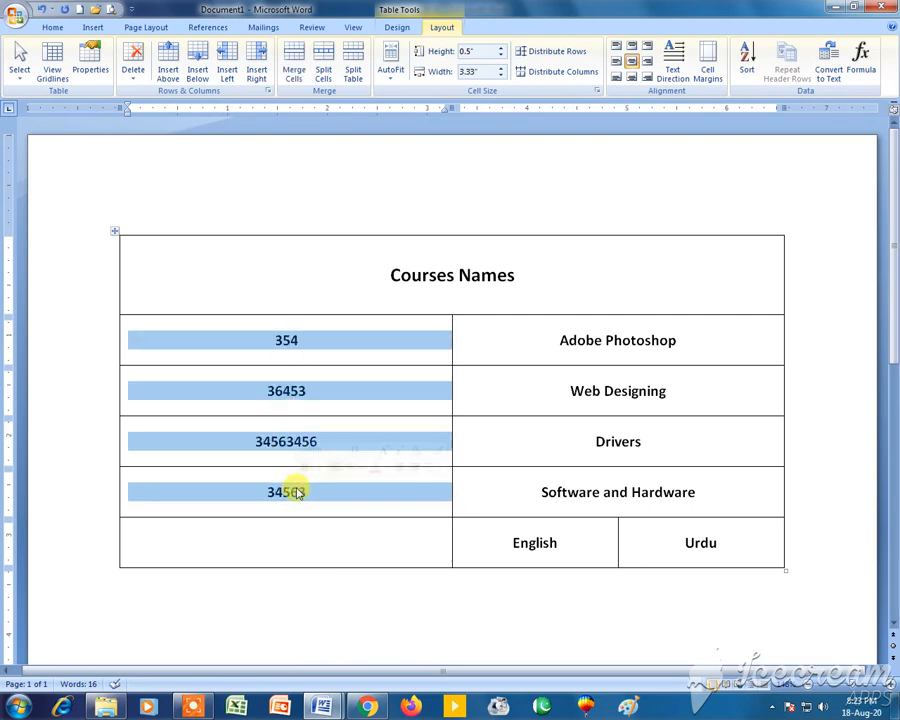
pyautogui.write('12')
pyautogui.press('Down')
pyautogui.press('Tab')
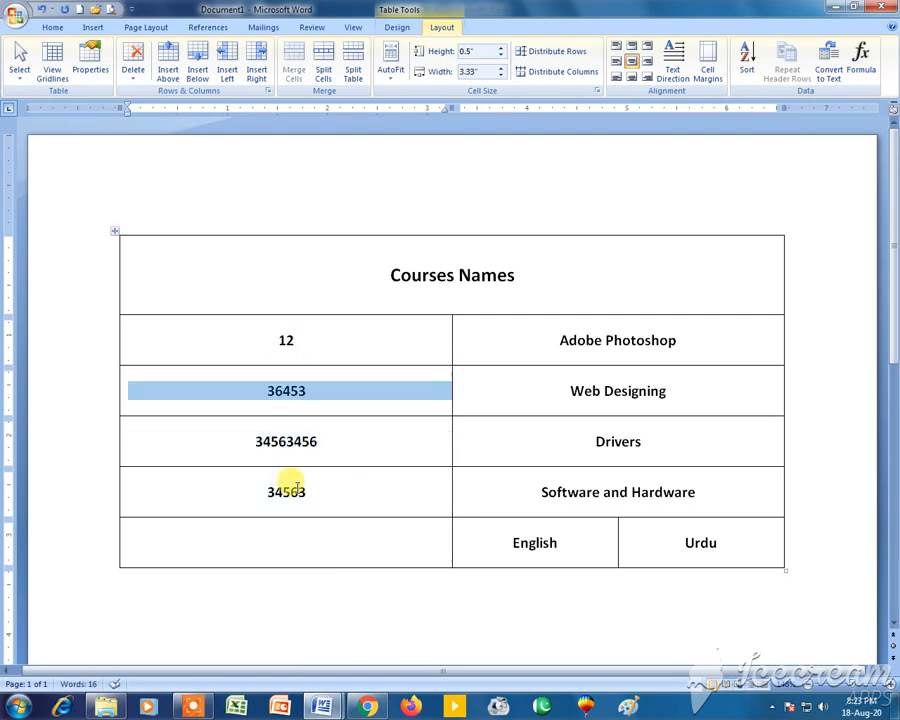
pyautogui.write('12')
pyautogui.press('Down')
pyautogui.press('Tab')
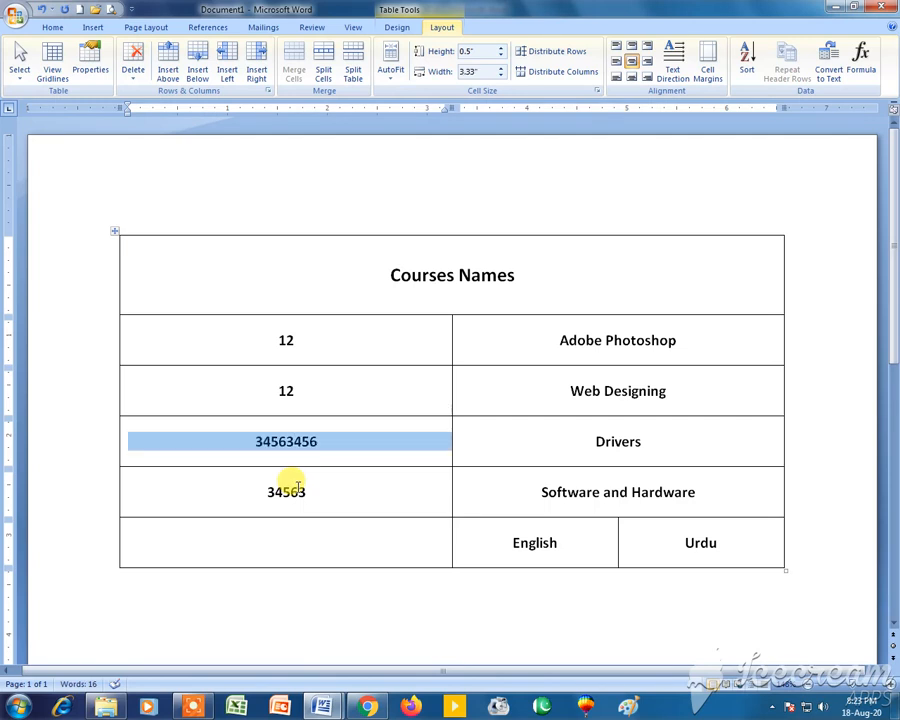
pyautogui.write('12')
pyautogui.press('Down')
pyautogui.press('Tab')
pyautogui.write('12')
pyautogui.press('Down')
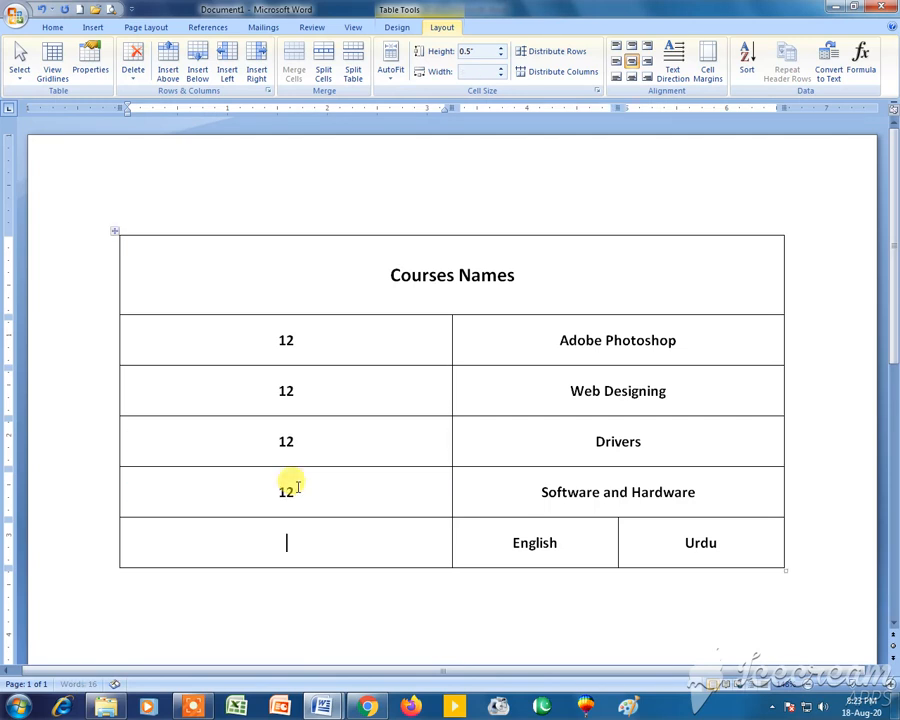
# Insert the formula =SUM(ABOVE) in the empty last cell of the first column.
pyautogui.press('Down')
pyautogui.press('Up')
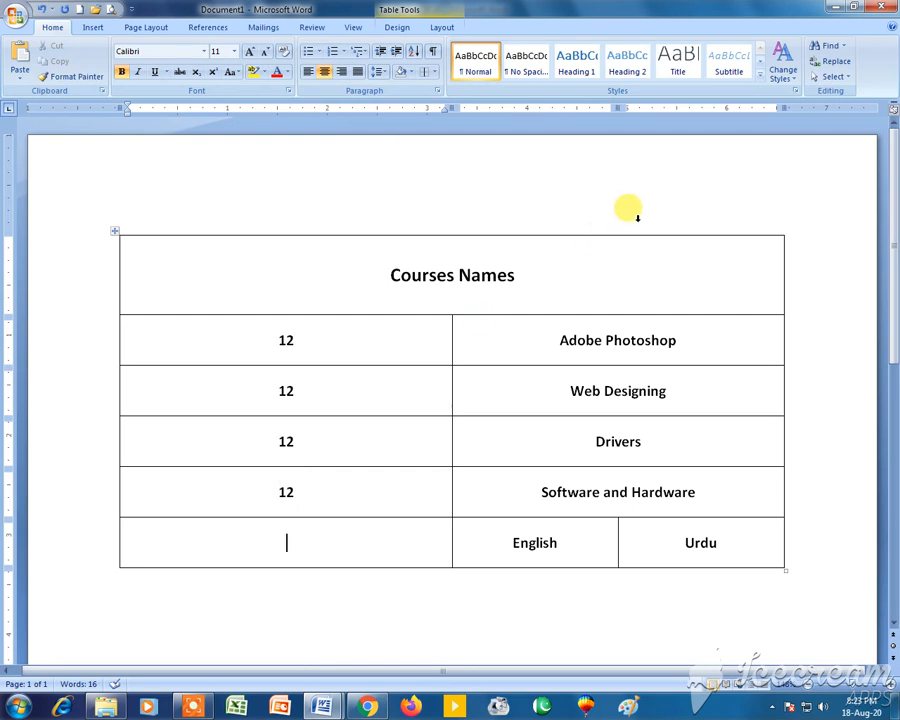
pyautogui.click(442, 27)
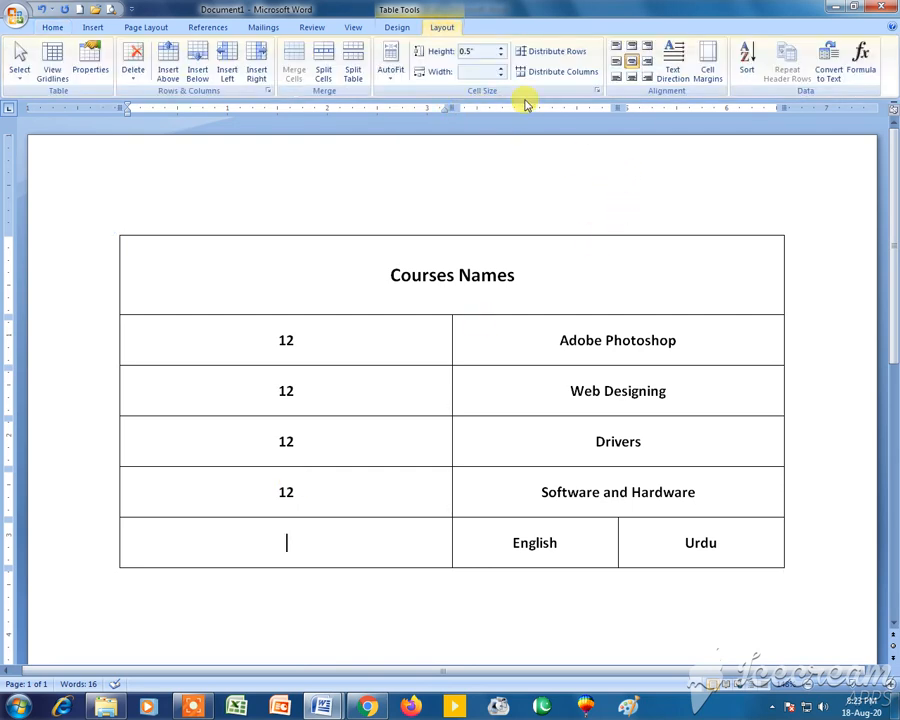
pyautogui.click(860, 60)
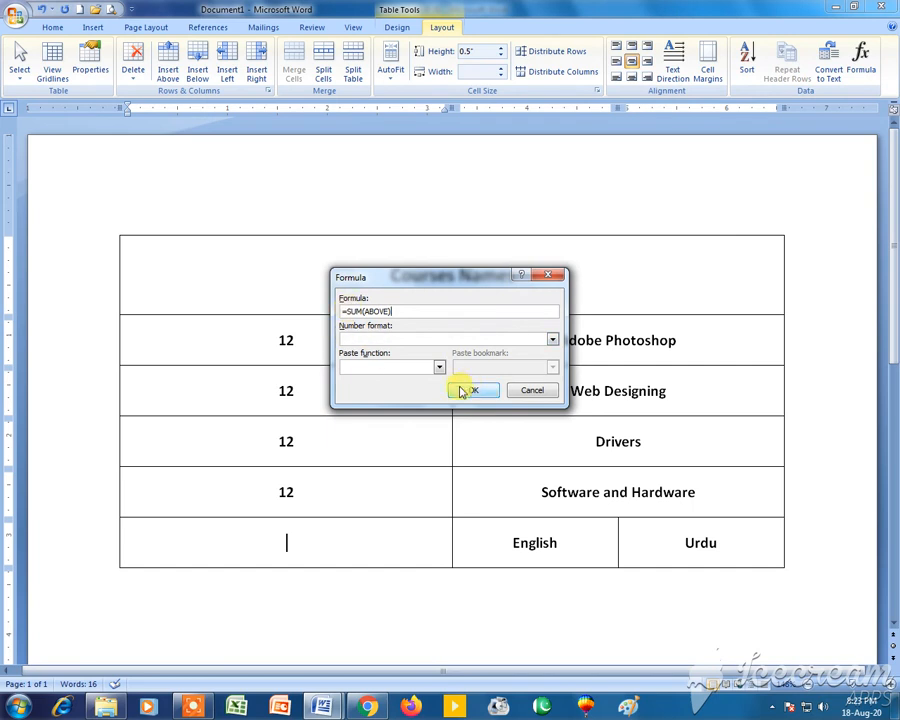
pyautogui.click(462, 391)
pyautogui.moveTo(315, 533); pyautogui.dragTo(278, 533)
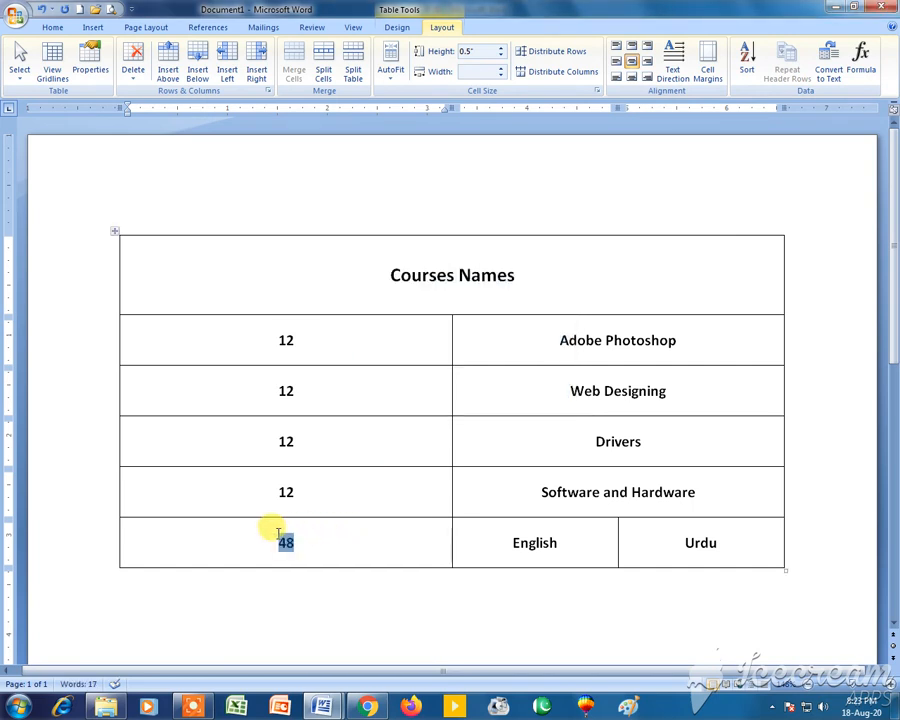
# Extend the four numbers above the total in the first column to 125, 12453, 1234 and 1243435.
pyautogui.click(293, 356)
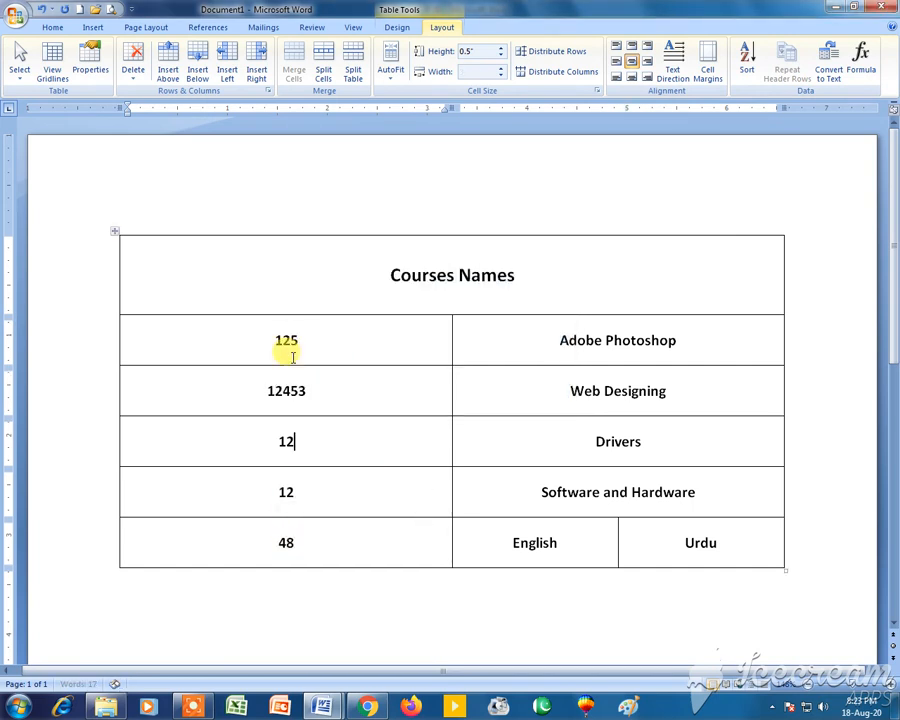
pyautogui.write('34')
pyautogui.press('Down')
pyautogui.write('43')
pyautogui.press('Down')
pyautogui.write('534')
pyautogui.press('Up')
pyautogui.write('435')
pyautogui.press('Down')
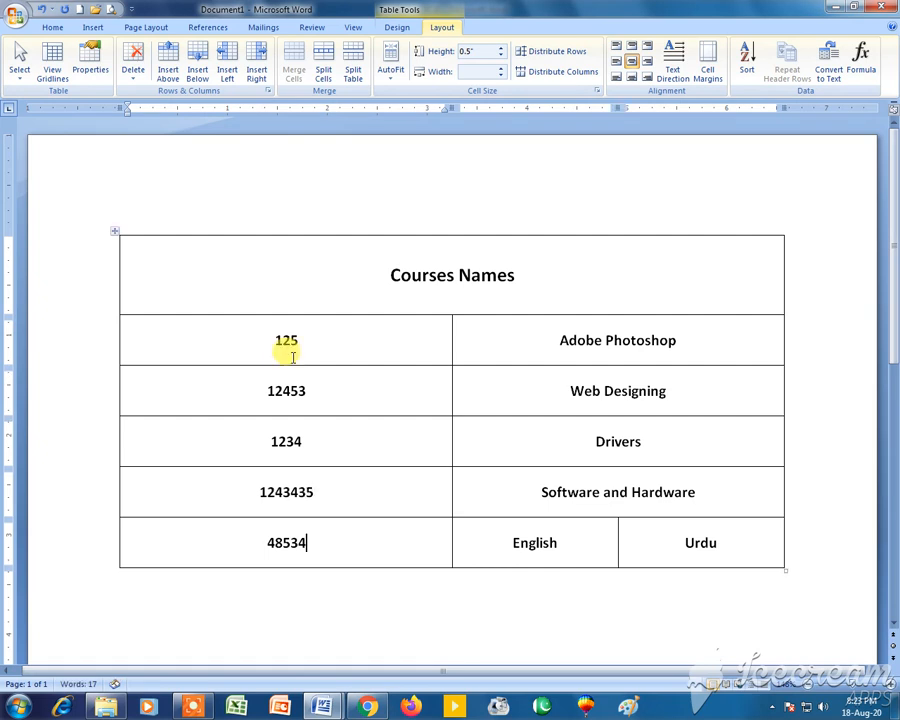
# Clear the first column's last cell and insert the formula =SUM(ABOVE) there again.
pyautogui.press('BackSpace')
pyautogui.press('BackSpace')
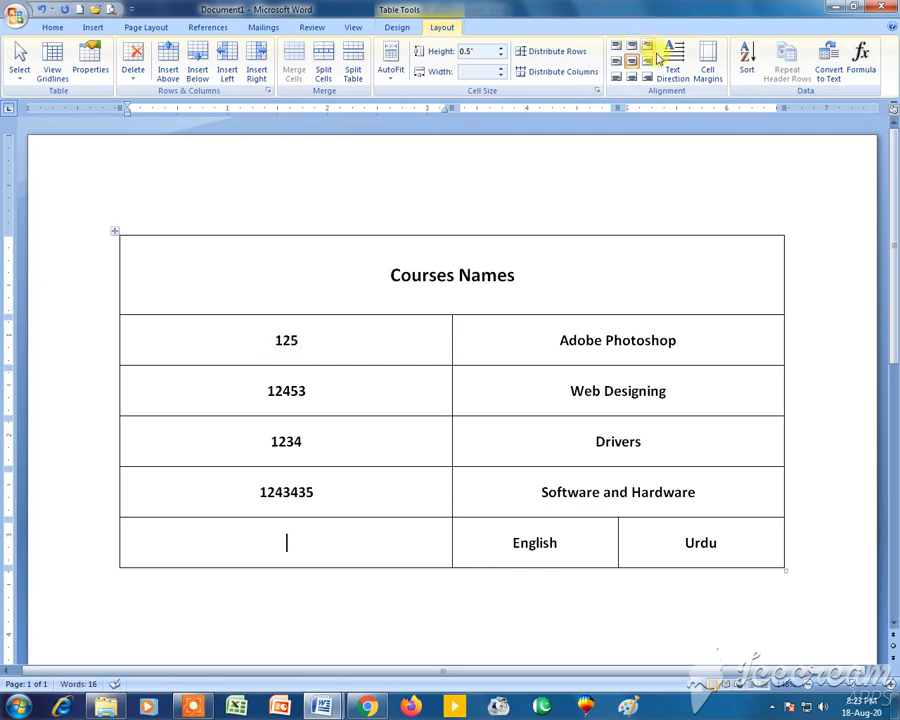
pyautogui.click(860, 62)
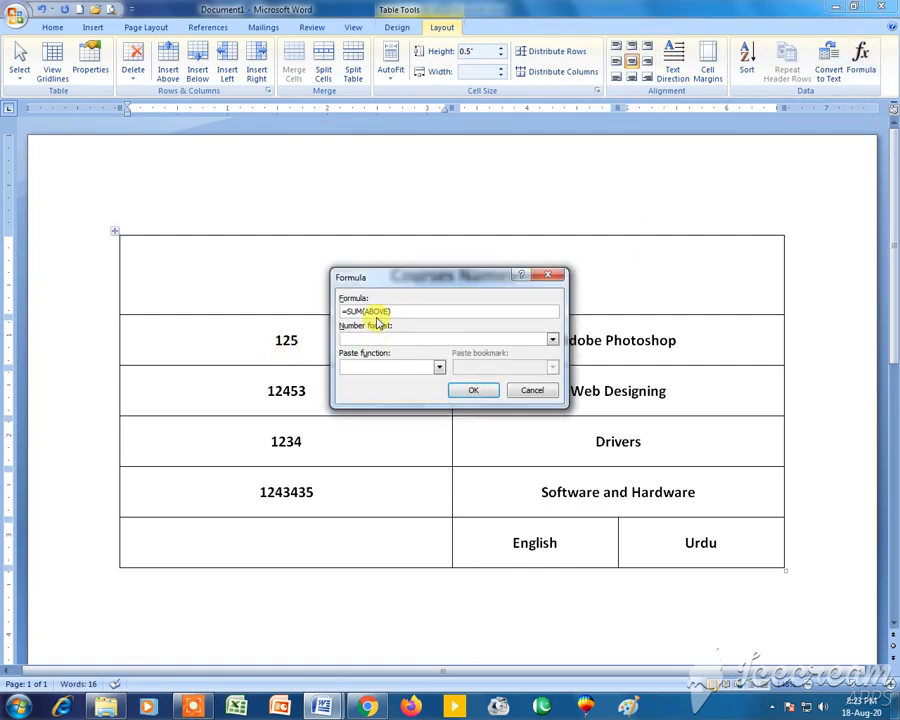
pyautogui.click(466, 392)
pyautogui.moveTo(356, 531); pyautogui.dragTo(258, 541)
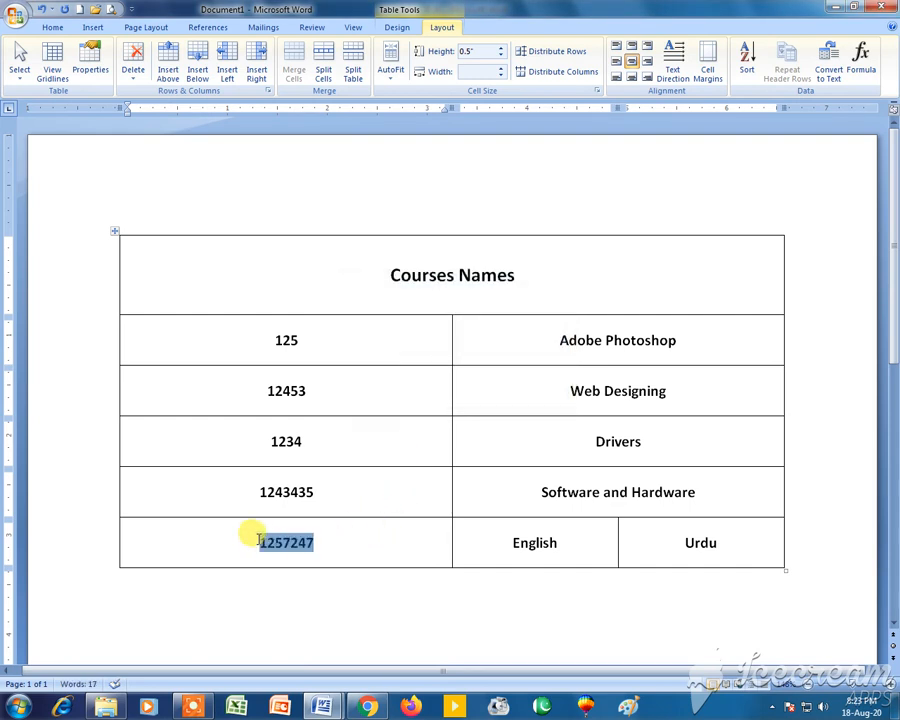
# Clear the four course names from Adobe Photoshop to Software and Hardware in the second column.
pyautogui.click(327, 436)
pyautogui.moveTo(573, 340); pyautogui.dragTo(608, 477)
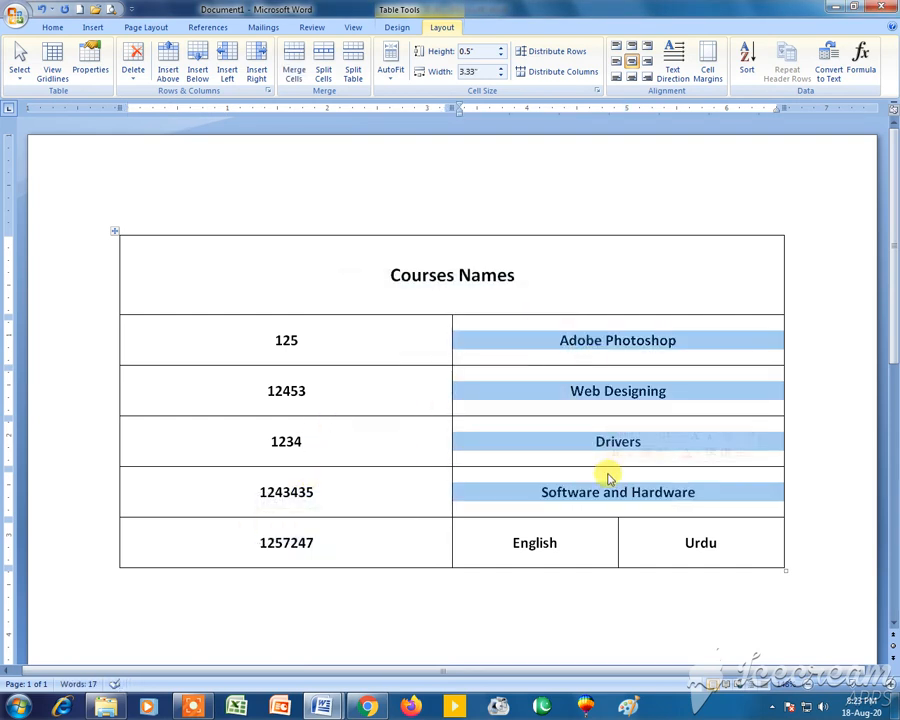
pyautogui.press('Delete')
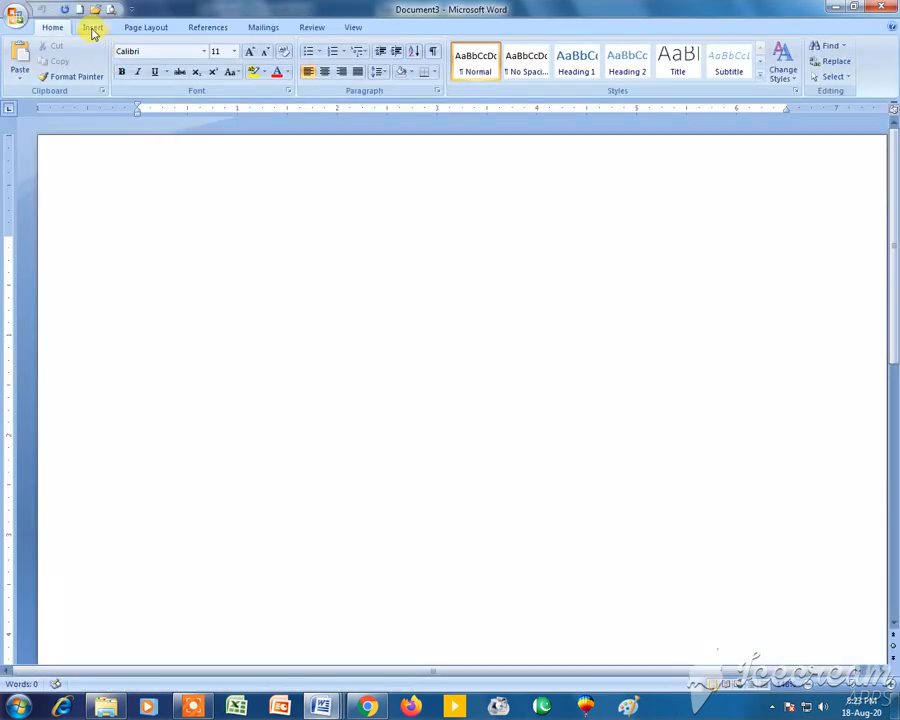
# Insert a 9-column, 5-row table in a new document and fill its first row with 345, 6, 3456, 3456, 345, 6, 4536, 3456.
pyautogui.click(92, 27)
pyautogui.click(115, 58)
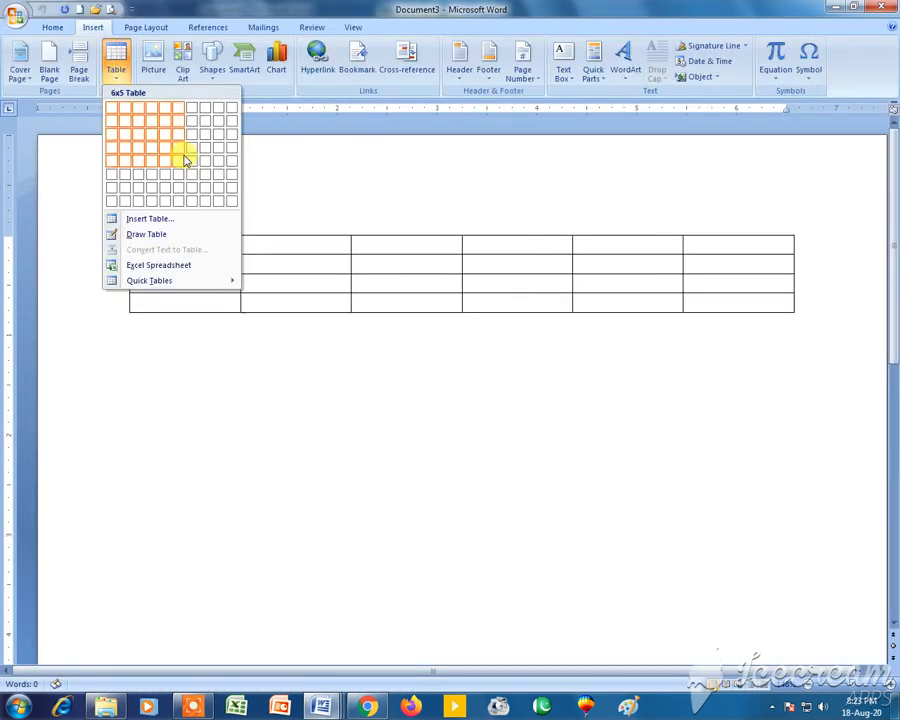
pyautogui.click(218, 160)
pyautogui.write('345')
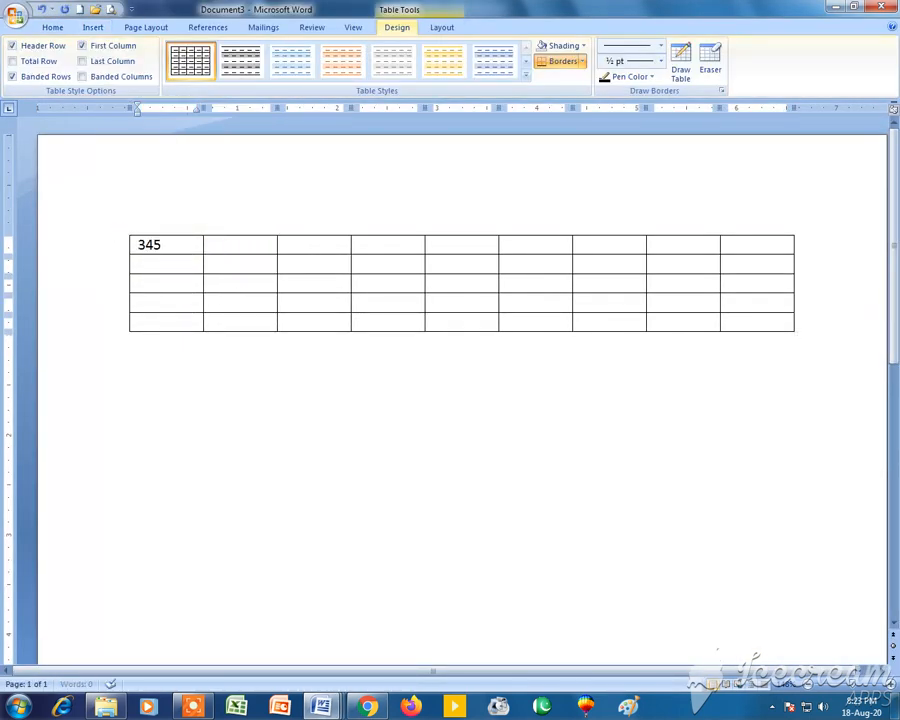
pyautogui.write('\t6\t3456\t3456\t345\t6\t4536\t3456')
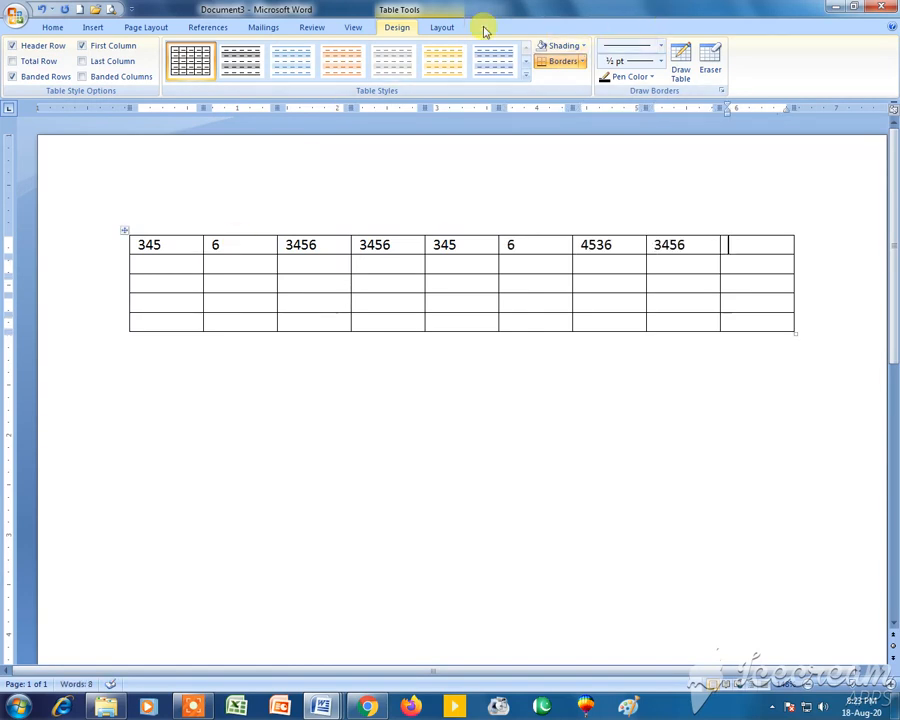
# Insert the formula =SUM(LEFT) in the empty last cell of the first row.
pyautogui.click(440, 33)
pyautogui.click(860, 62)
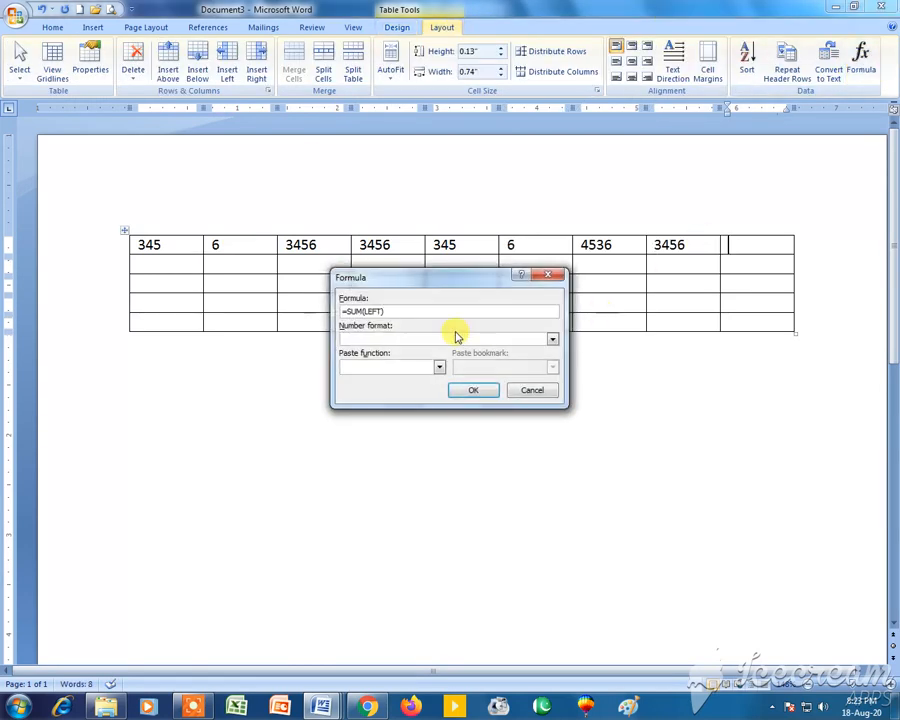
pyautogui.click(474, 390)
pyautogui.moveTo(768, 245); pyautogui.dragTo(728, 242)
pyautogui.click(731, 263)
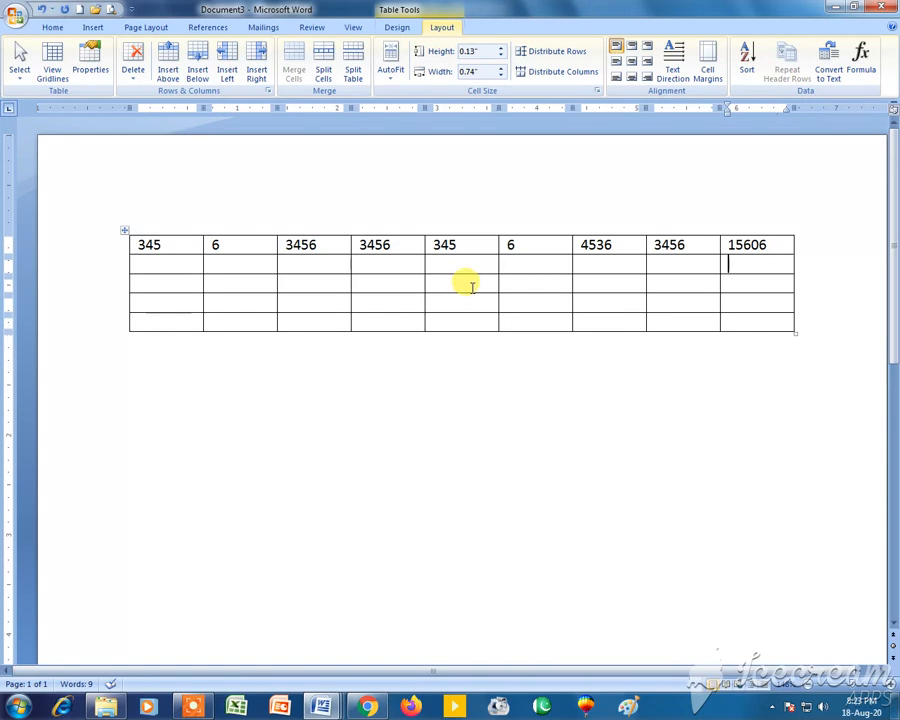
# Close the document containing the row of numbers and return to the Courses Names document.
pyautogui.click(397, 28)
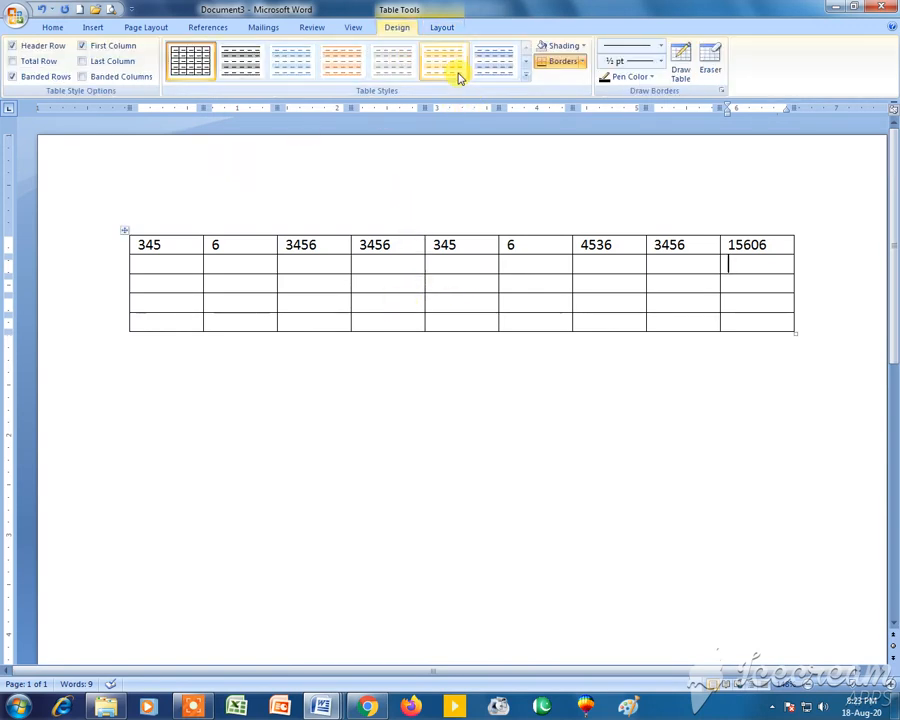
pyautogui.click(442, 27)
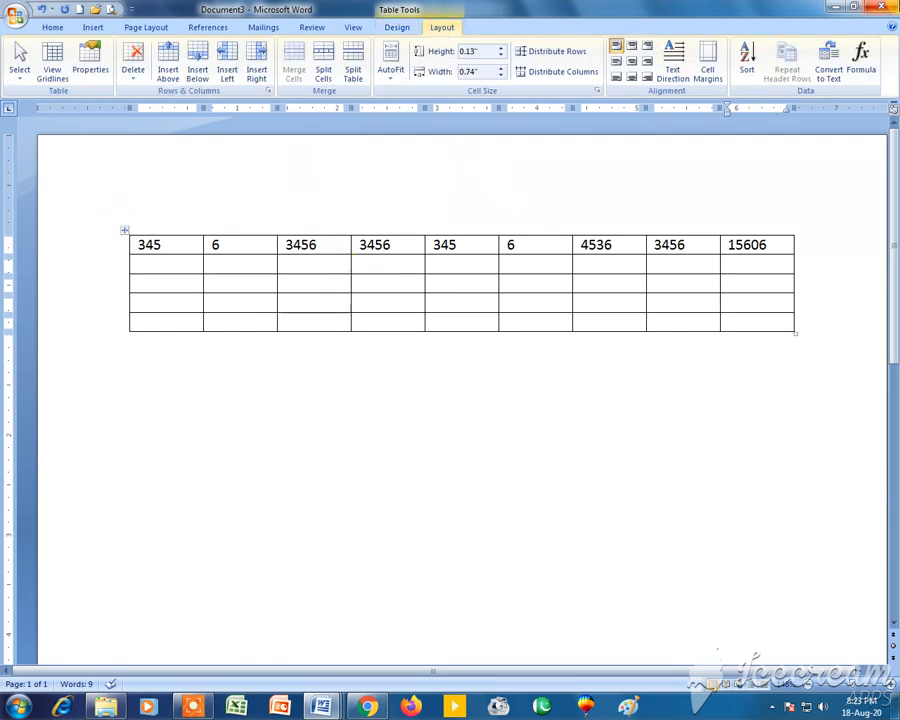
pyautogui.click(880, 6)
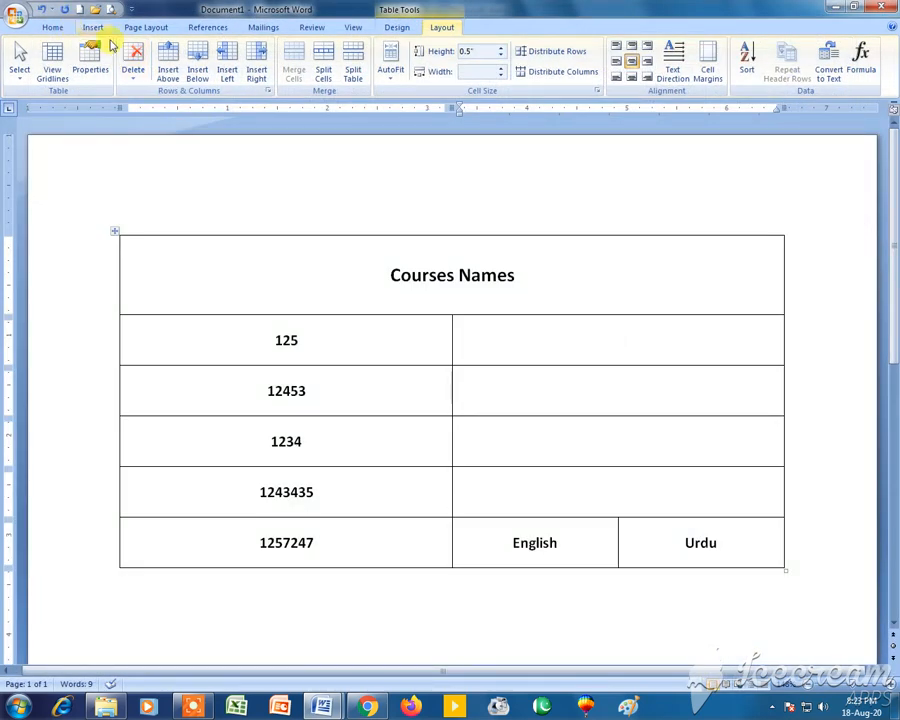
pyautogui.click(92, 27)
pyautogui.click(116, 62)
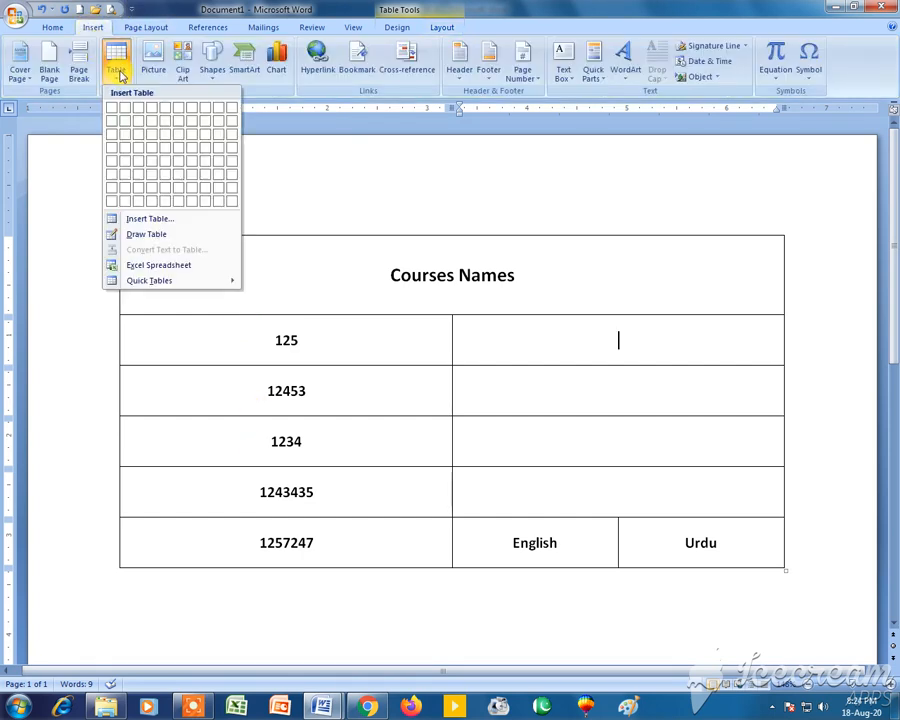
pyautogui.click(332, 558)
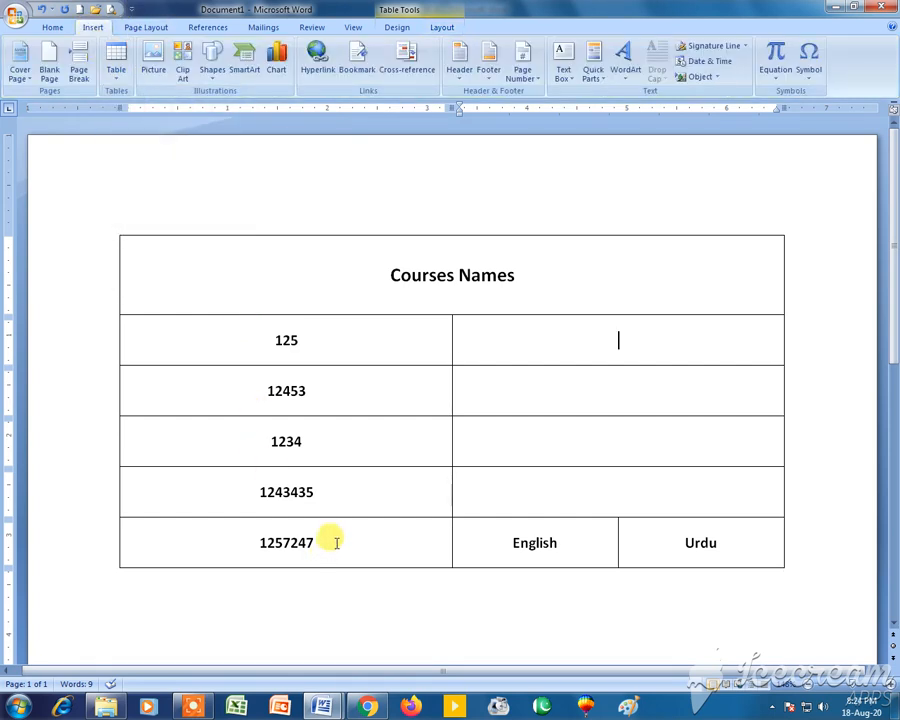
# Place the insertion point on the empty line below the Courses Names table.
pyautogui.scroll(-2, 337, 540)
pyautogui.scroll(-1, 338, 538)
pyautogui.scroll(-2, 343, 511)
pyautogui.click(343, 502)
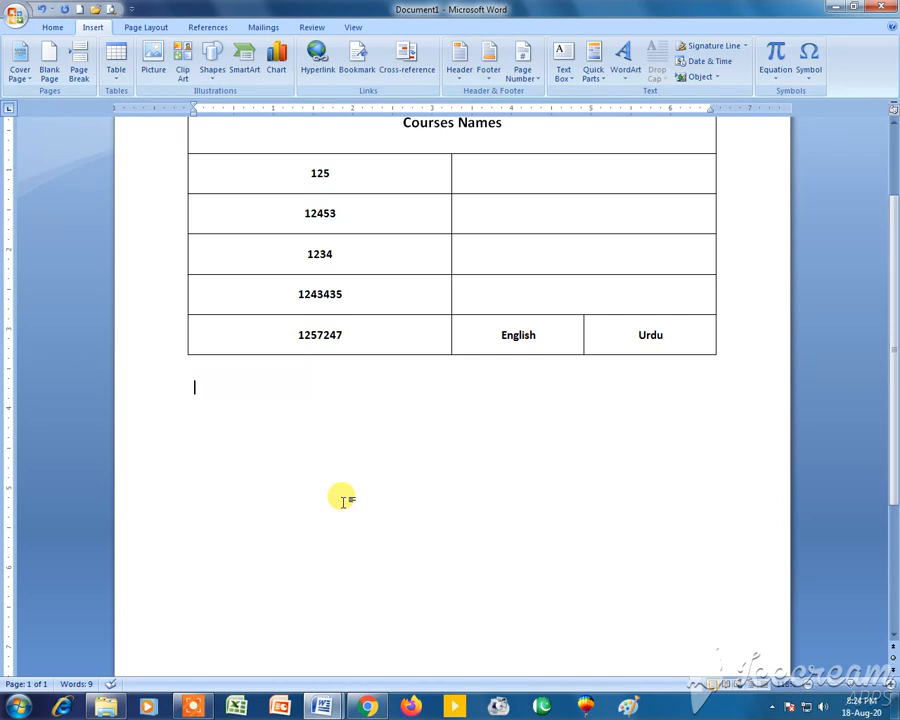
pyautogui.click(118, 60)
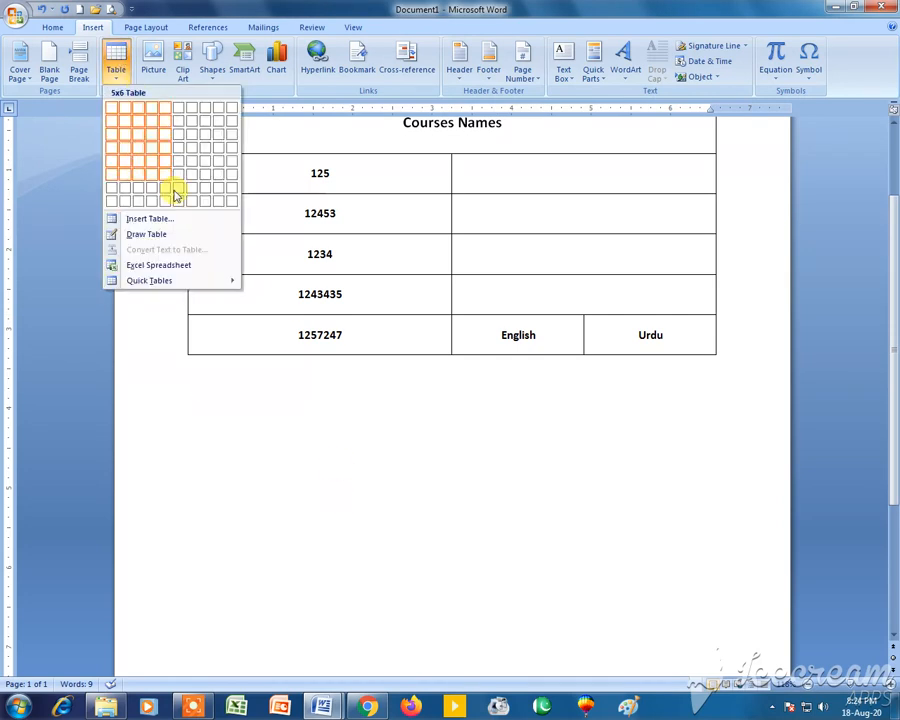
pyautogui.click(171, 224)
pyautogui.click(498, 414)
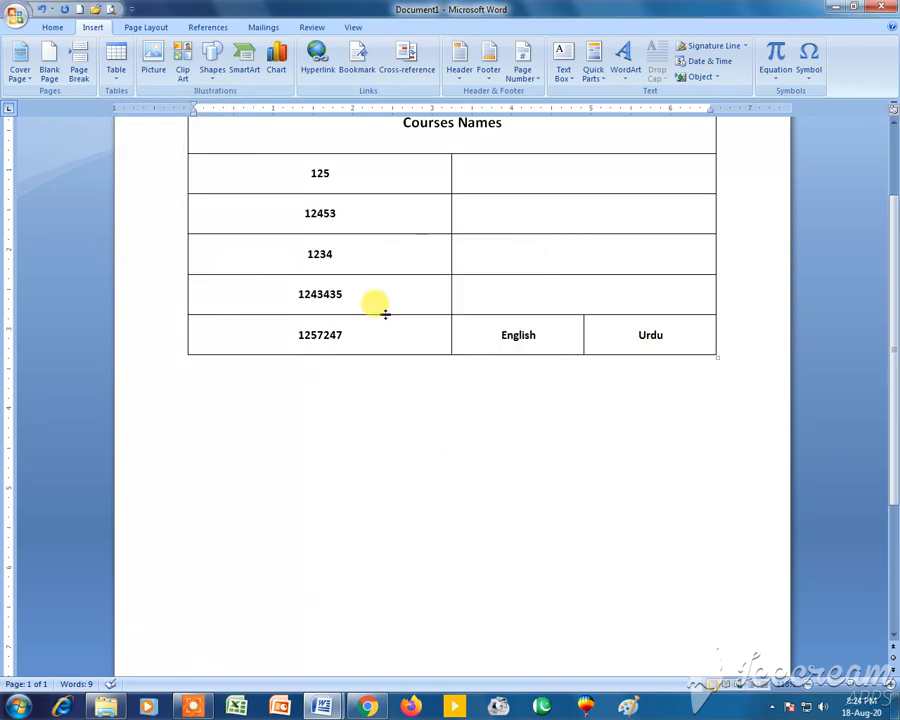
# Insert a table with 15 columns and 25 rows below the Courses Names table, using custom dimensions.
pyautogui.click(117, 62)
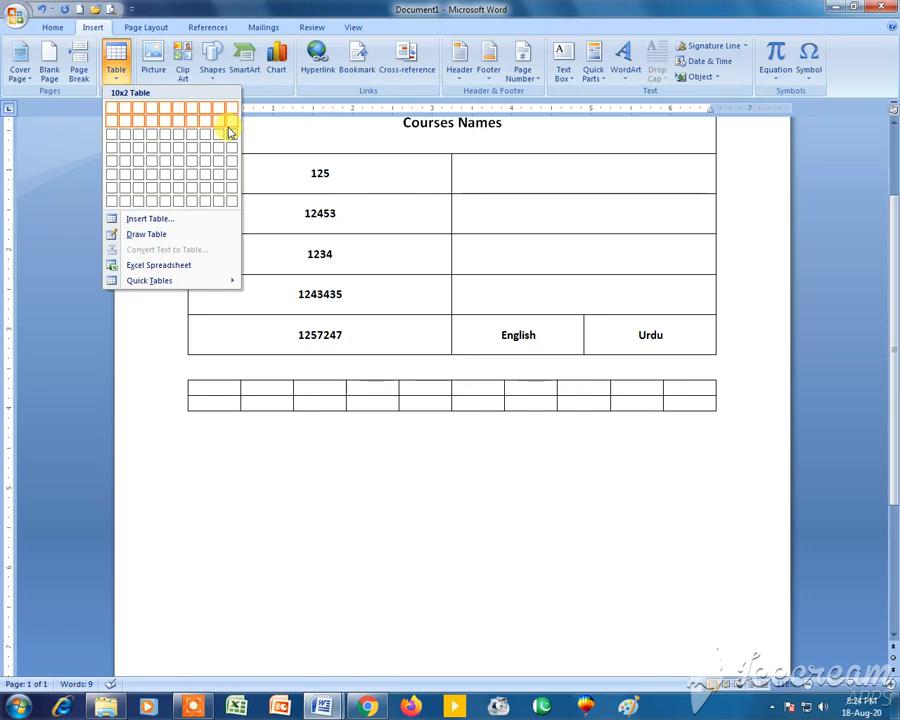
pyautogui.click(190, 219)
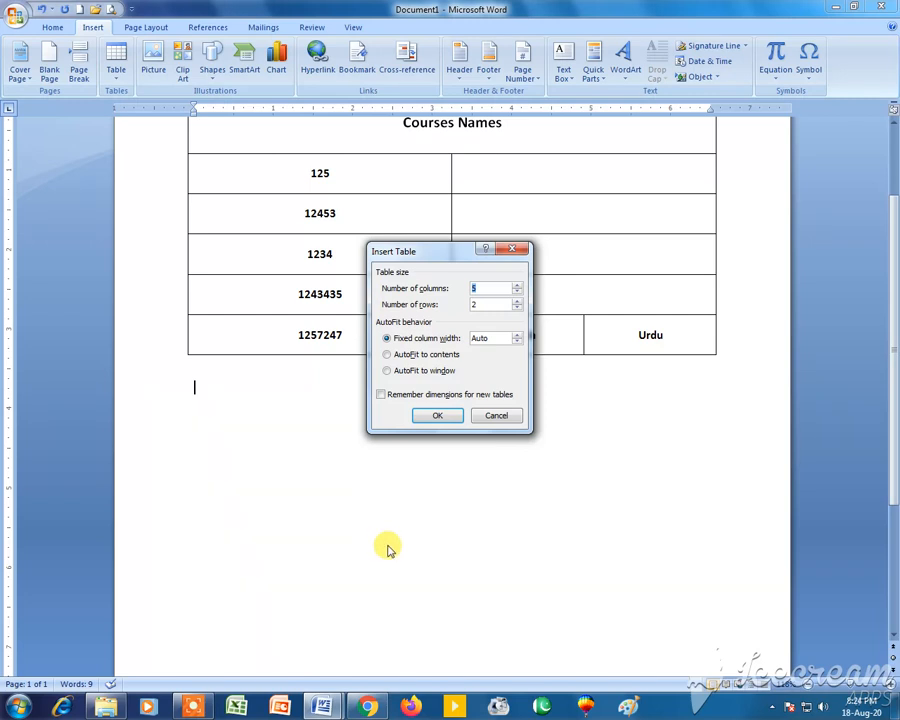
pyautogui.write('15')
pyautogui.press('Tab')
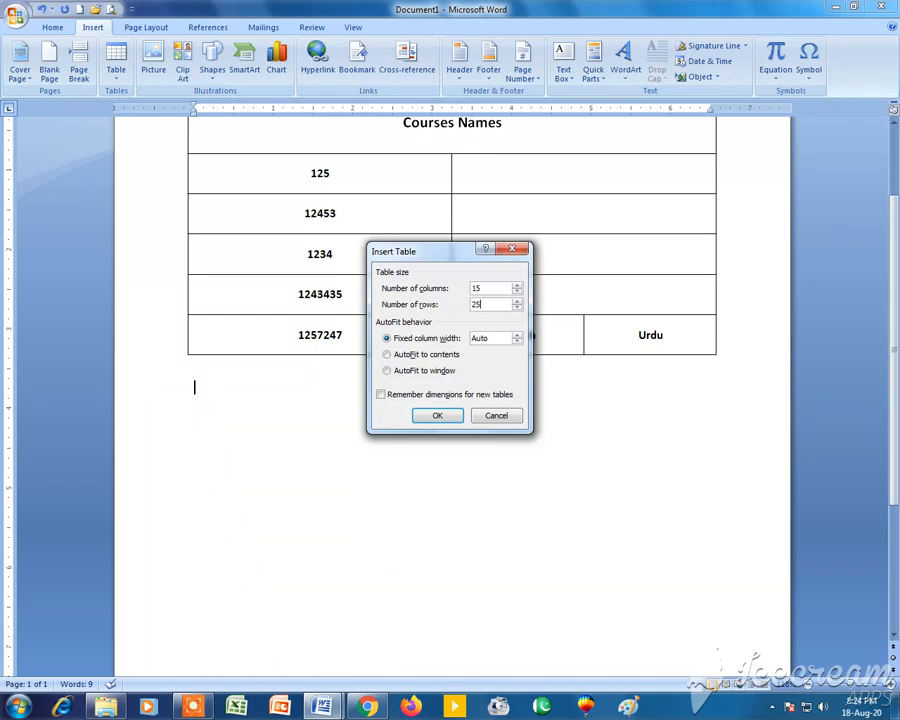
pyautogui.write('25')
pyautogui.press('Return')
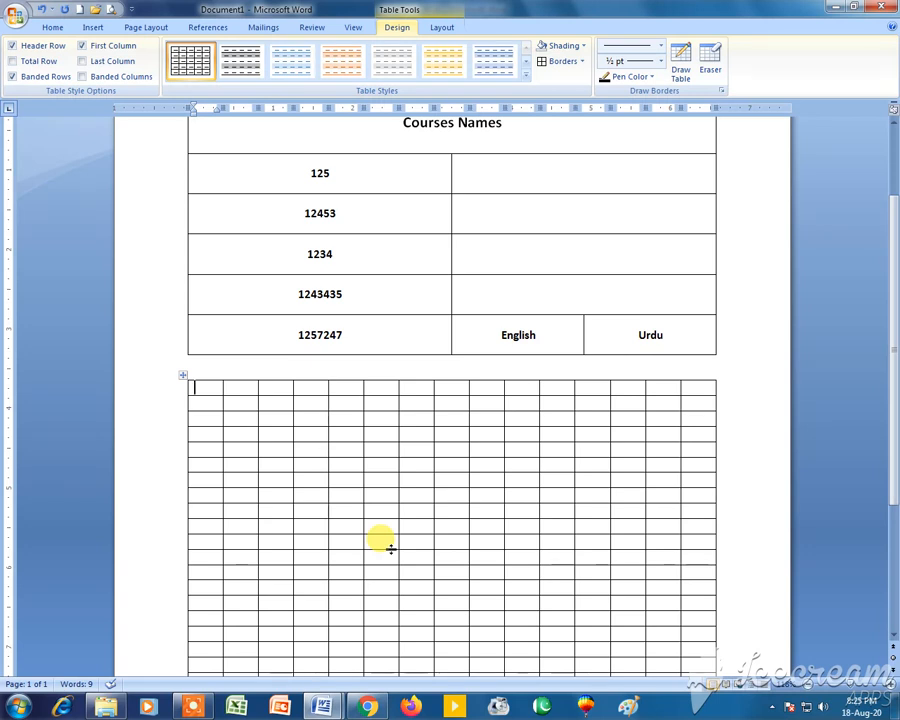
pyautogui.click(52, 27)
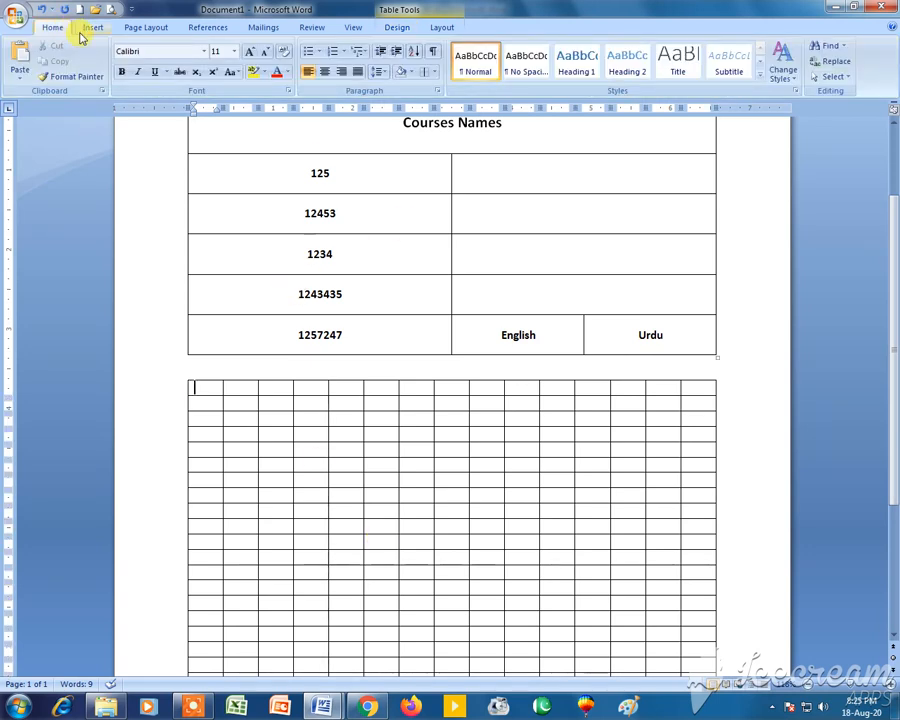
pyautogui.click(92, 27)
pyautogui.click(115, 82)
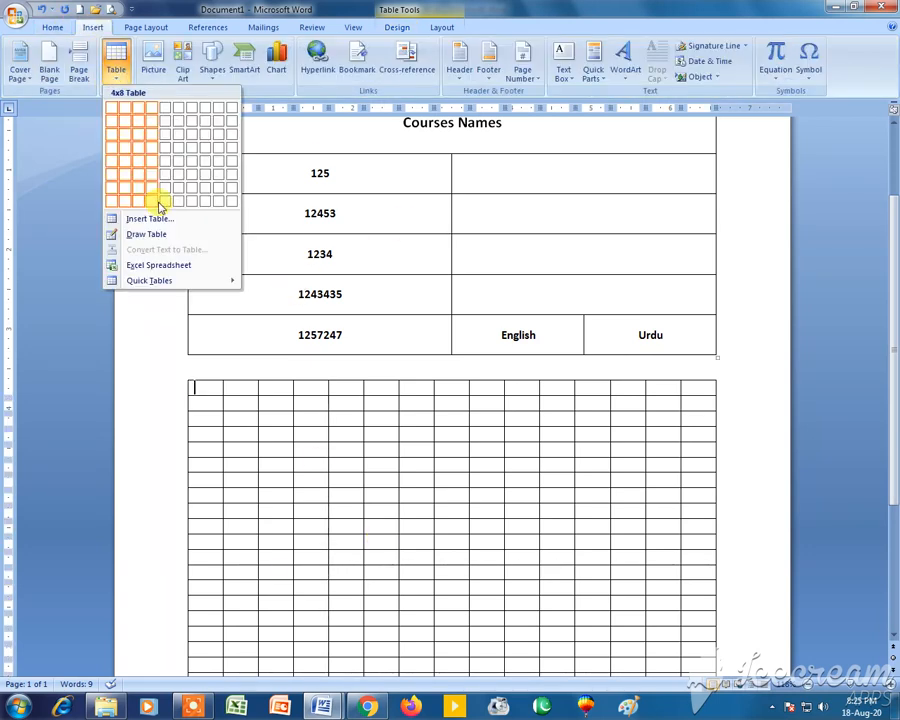
pyautogui.click(214, 220)
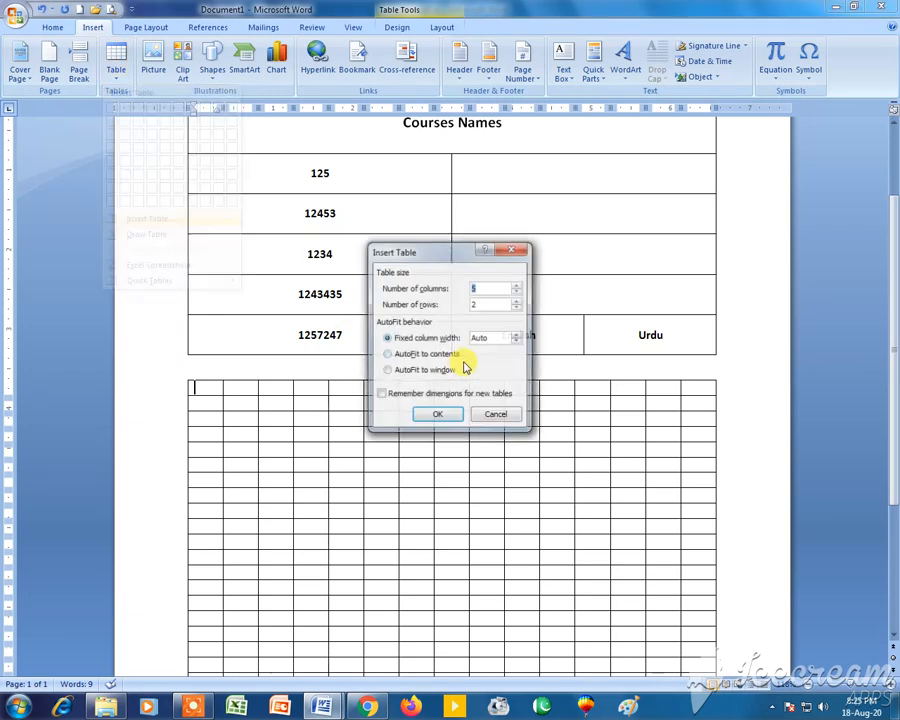
pyautogui.click(496, 416)
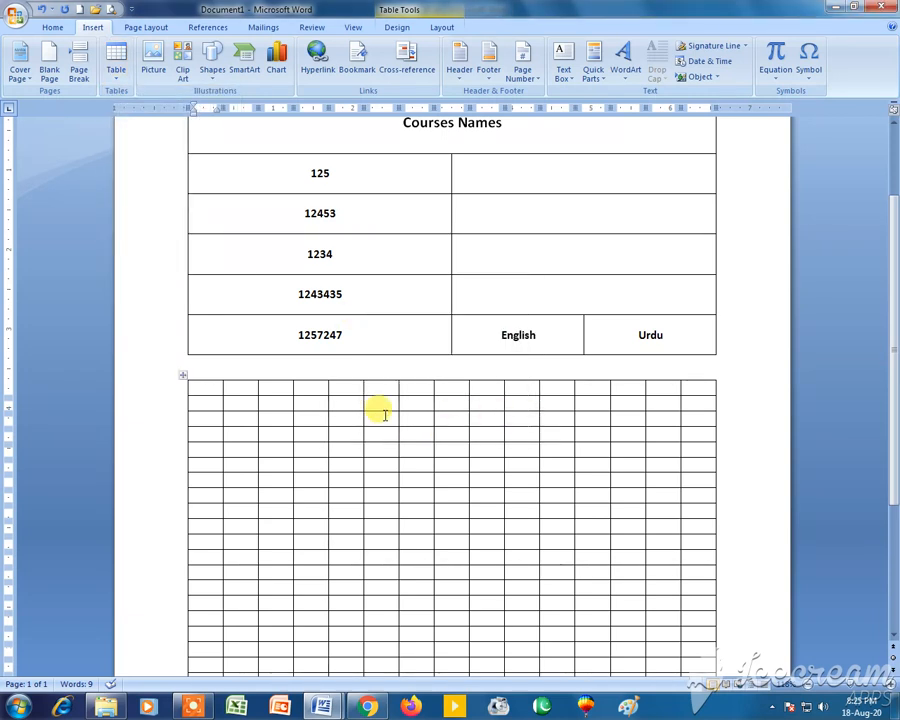
# Delete the entire empty grid table below the Courses Names table.
pyautogui.click(184, 375)
pyautogui.click(441, 27)
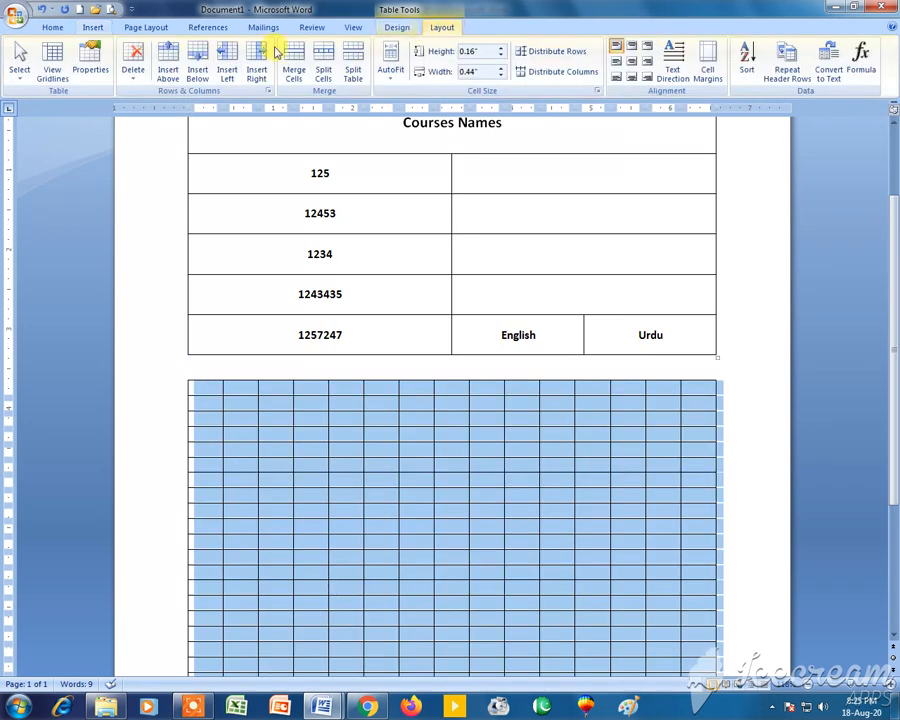
pyautogui.click(134, 56)
pyautogui.click(160, 140)
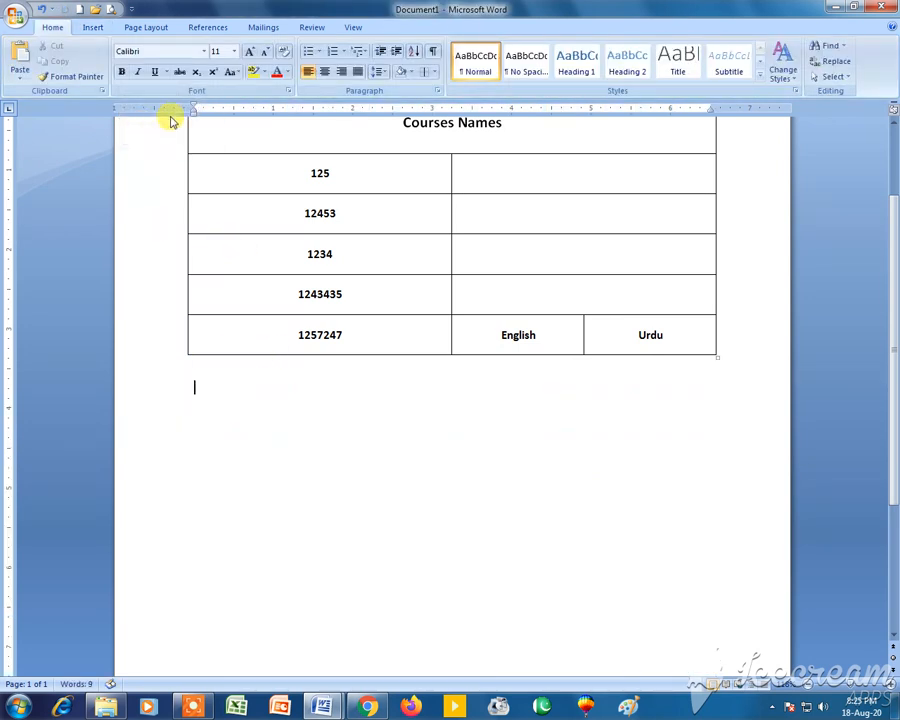
pyautogui.click(92, 27)
pyautogui.click(113, 82)
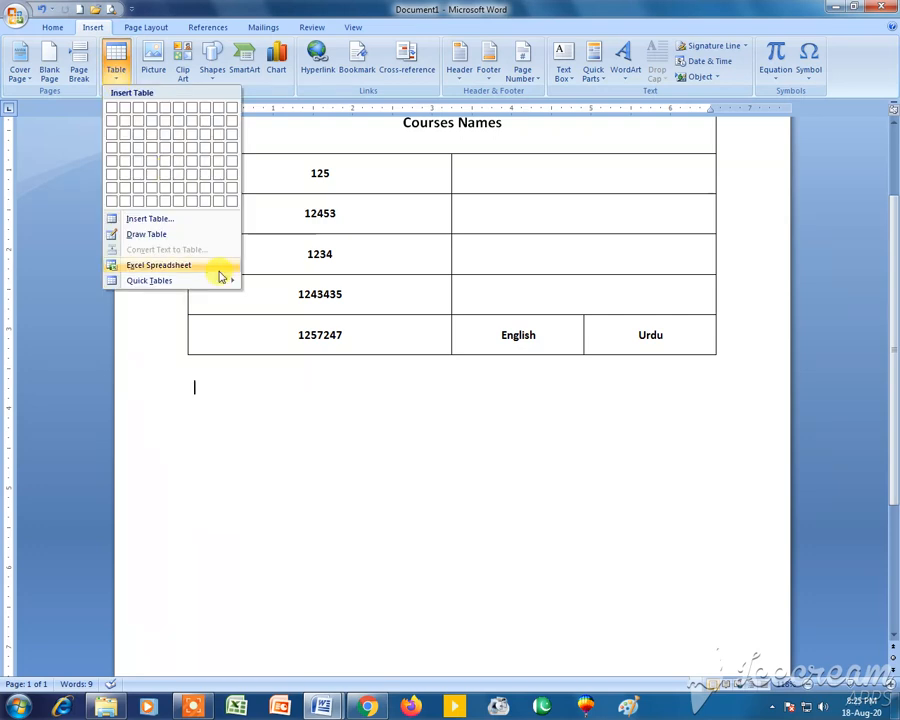
pyautogui.click(306, 395)
# Create a new blank document and enter the heading lines "Equipment Details" and "THQ Hospital Kharian".
pyautogui.hotkey('ctrl', 'n')
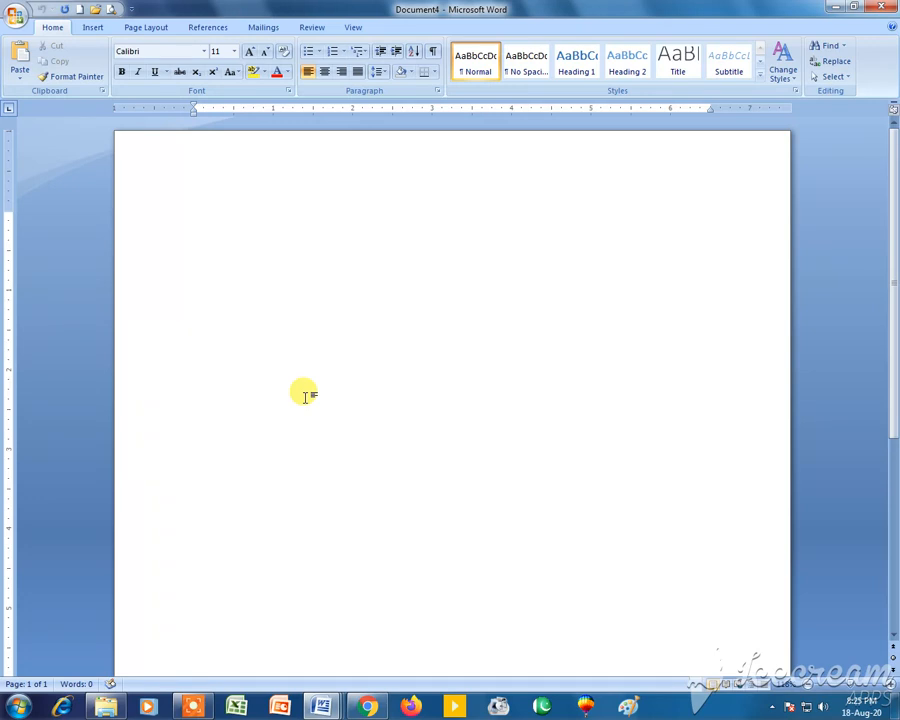
pyautogui.write('Equipment Details')
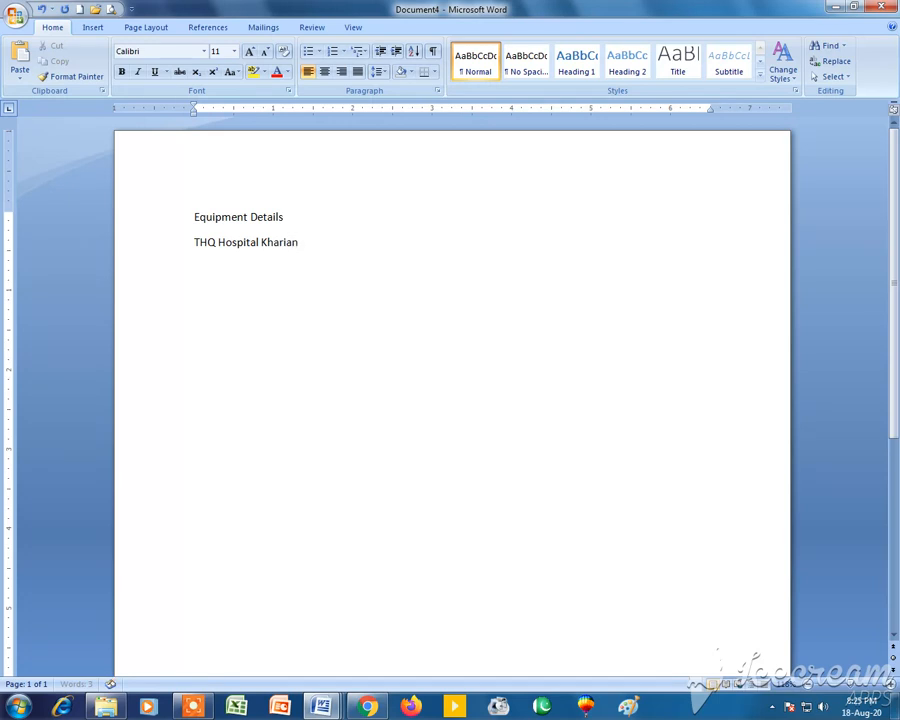
# Apply the No Spacing style to both heading lines and centre them.
pyautogui.hotkey('ctrl', 'a')
pyautogui.hotkey('alt', 'h')
pyautogui.press('l')
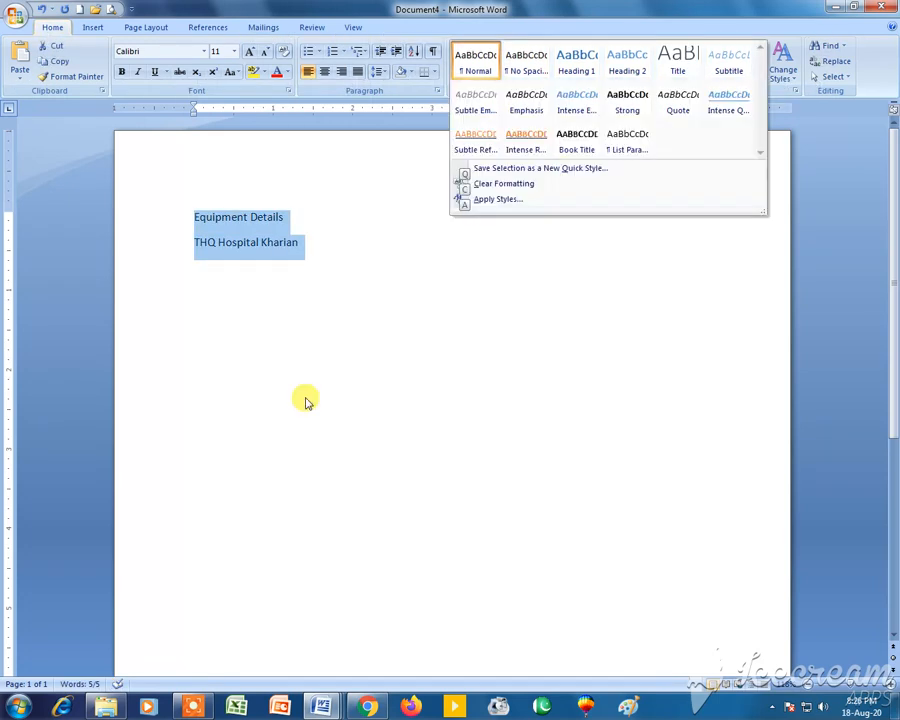
pyautogui.press('Right')
pyautogui.press('Return')
pyautogui.hotkey('ctrl', 'e')
# Increase the font size of both heading lines to 16.
pyautogui.hotkey('ctrl', ']')
pyautogui.hotkey('ctrl', ']')
pyautogui.hotkey('ctrl', ']')
pyautogui.hotkey('ctrl', ']')
pyautogui.hotkey('ctrl', ']')
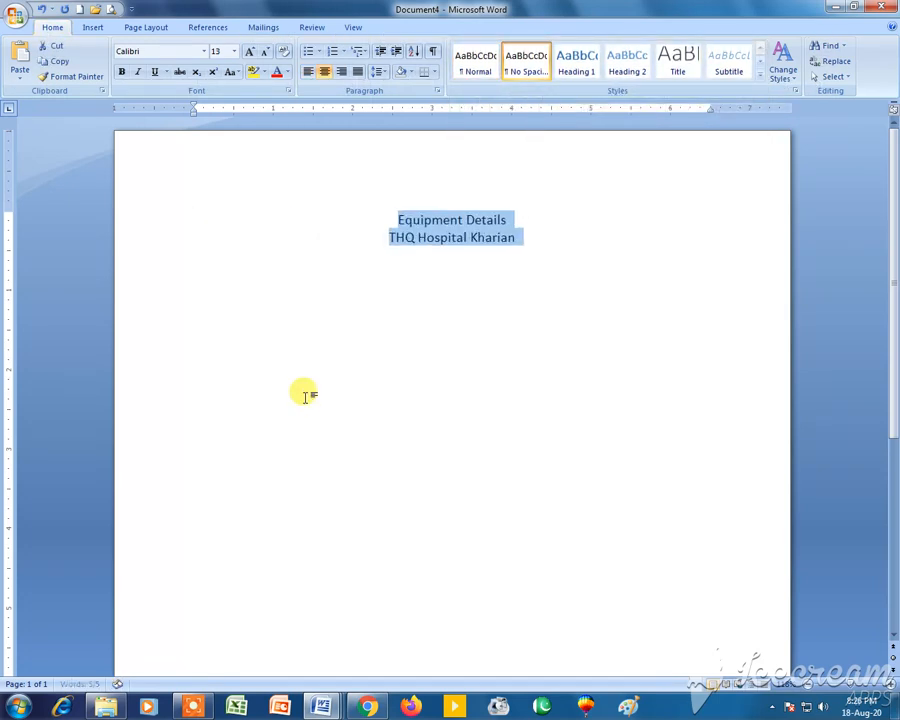
pyautogui.press('Delete')
pyautogui.hotkey('alt', 'h')
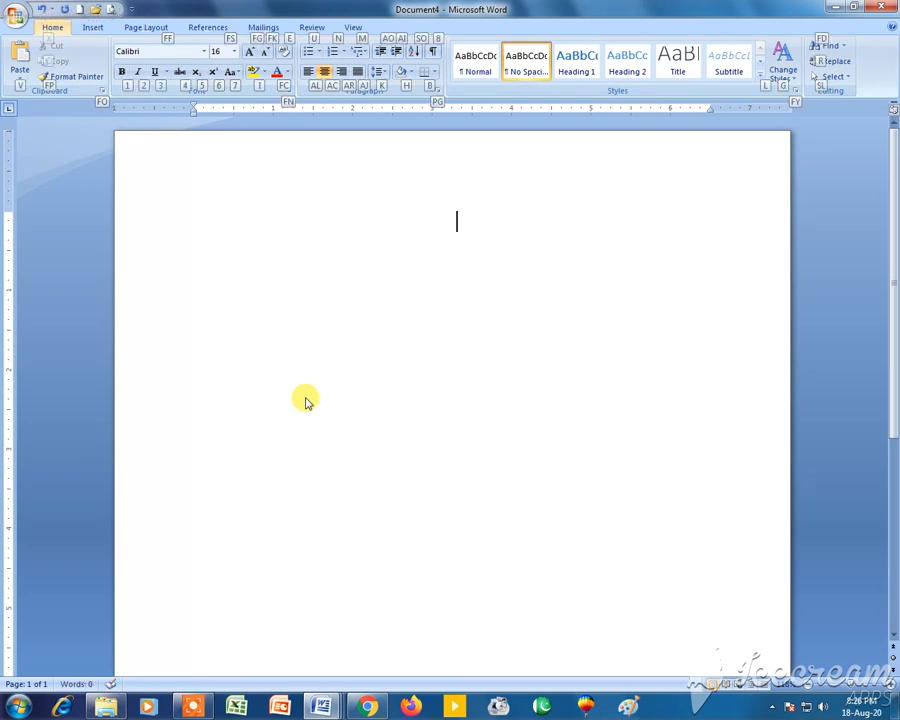
pyautogui.press('f')
pyautogui.press('f')
pyautogui.write('Times New Roman')
pyautogui.press('Return')
pyautogui.hotkey('ctrl', 'z')
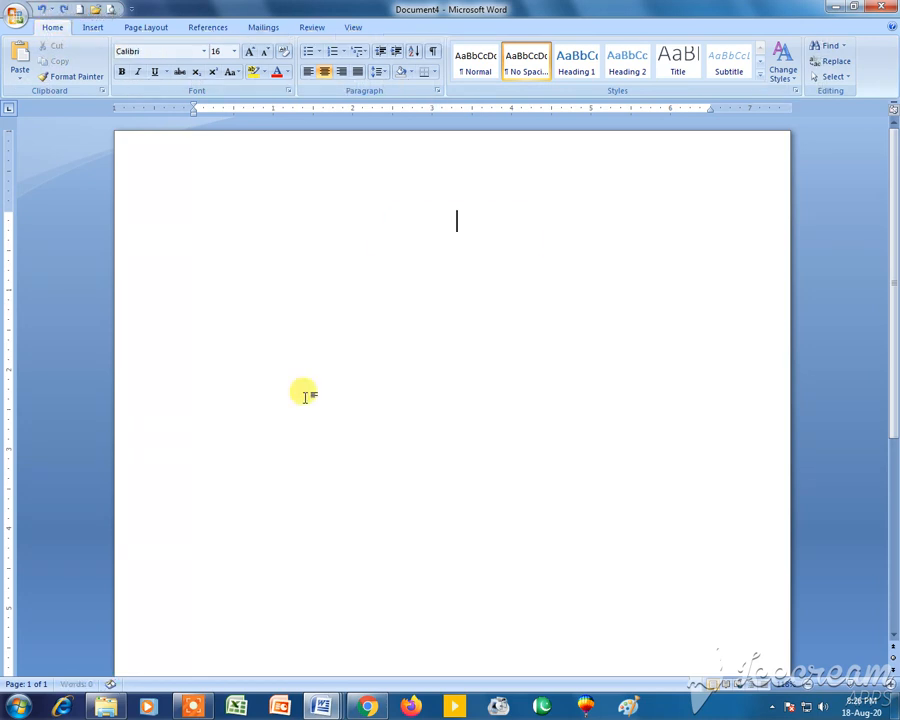
pyautogui.hotkey('ctrl', 'z')
# Set the font of both heading lines to Times New Roman and make them bold.
pyautogui.press('alt')
pyautogui.press('h')
pyautogui.press('f')
pyautogui.press('f')
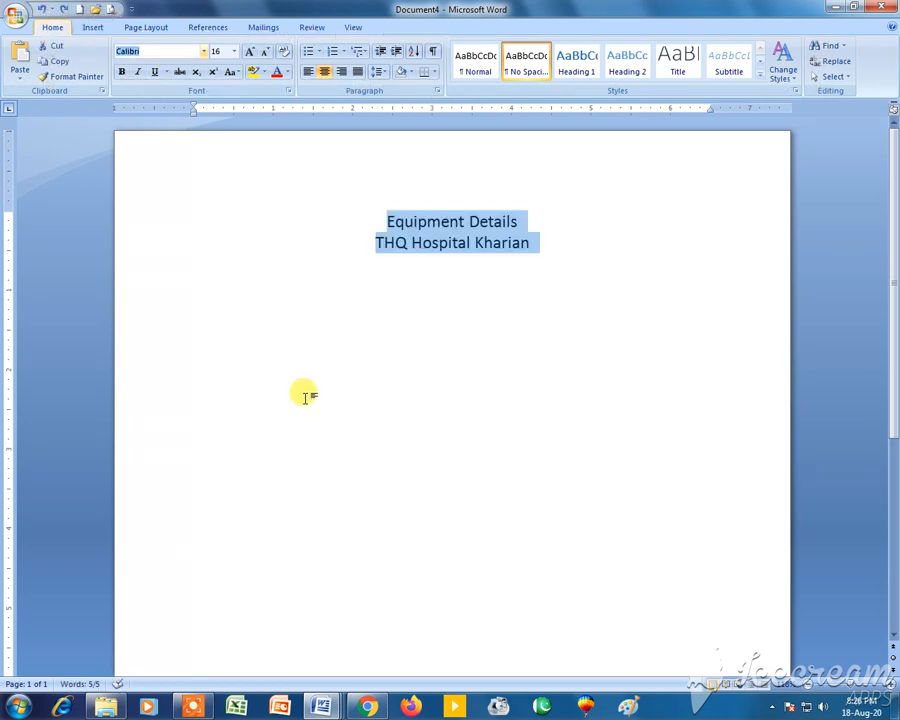
pyautogui.write('Times New Roman')
pyautogui.press('Return')
pyautogui.hotkey('ctrl', 'b')
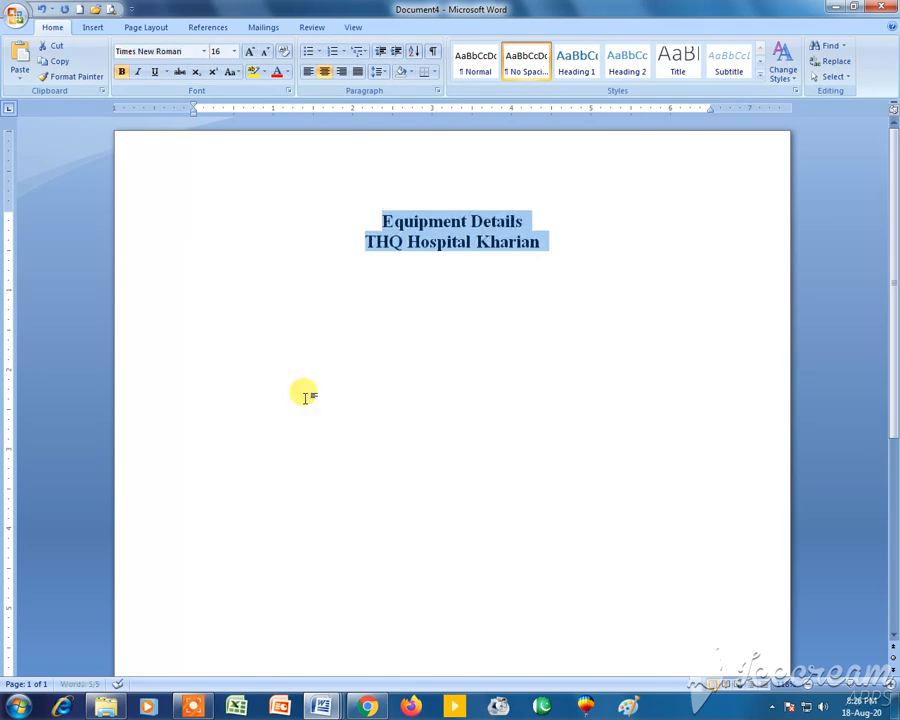
# Set the line spacing of both heading lines to 1.15 and start a new line beneath them.
pyautogui.hotkey('alt', 'h')
pyautogui.press('k')
pyautogui.press('Down')
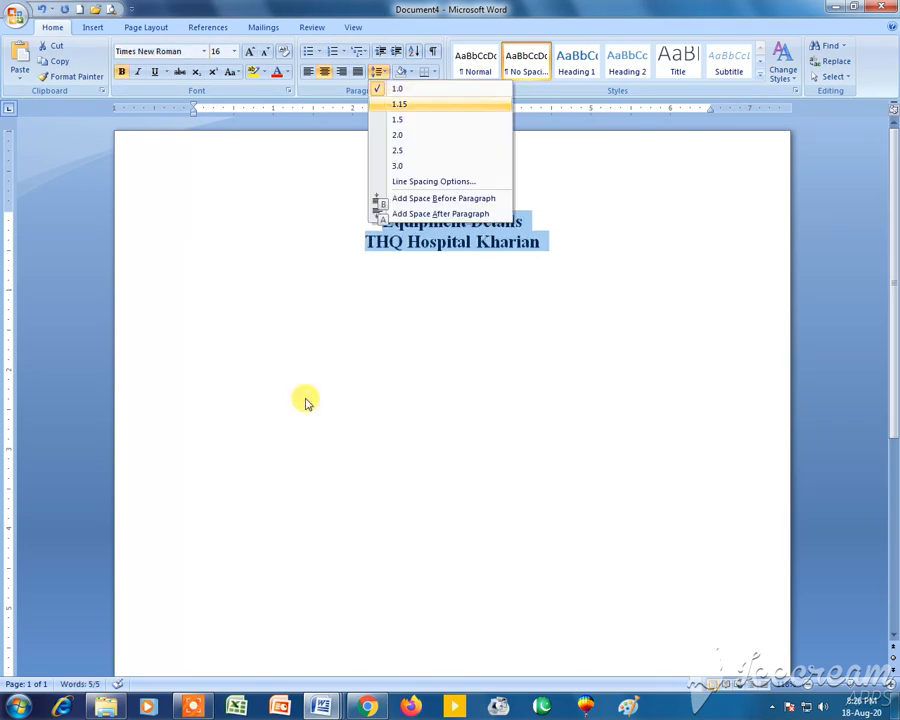
pyautogui.press('Return')
pyautogui.press('Right')
pyautogui.press('Return')
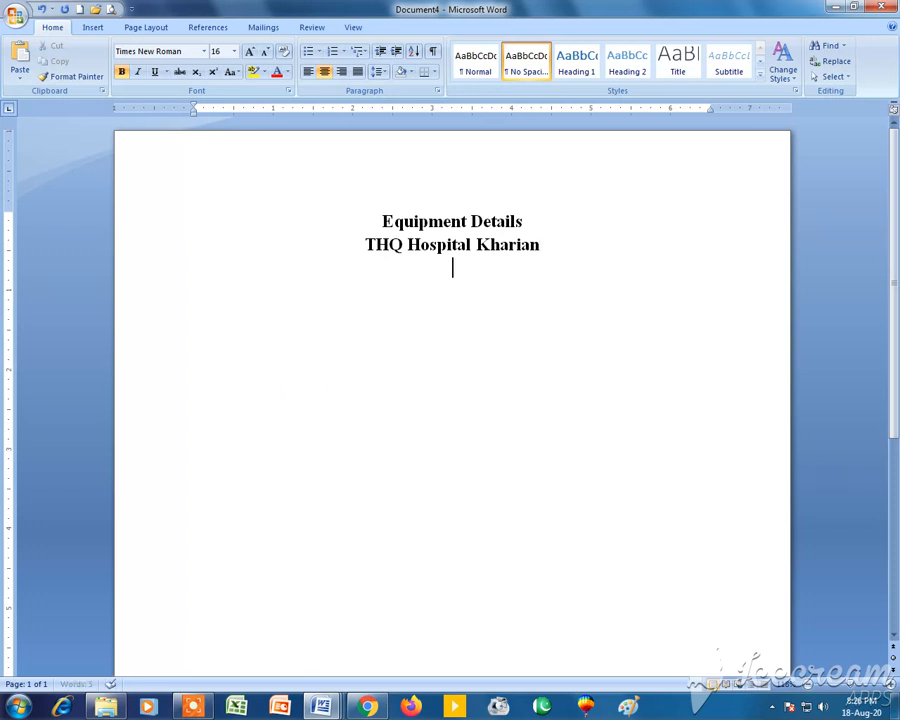
# Reset the empty line beneath the headings to left alignment and clear its character formatting.
pyautogui.hotkey('ctrl', 'Return')
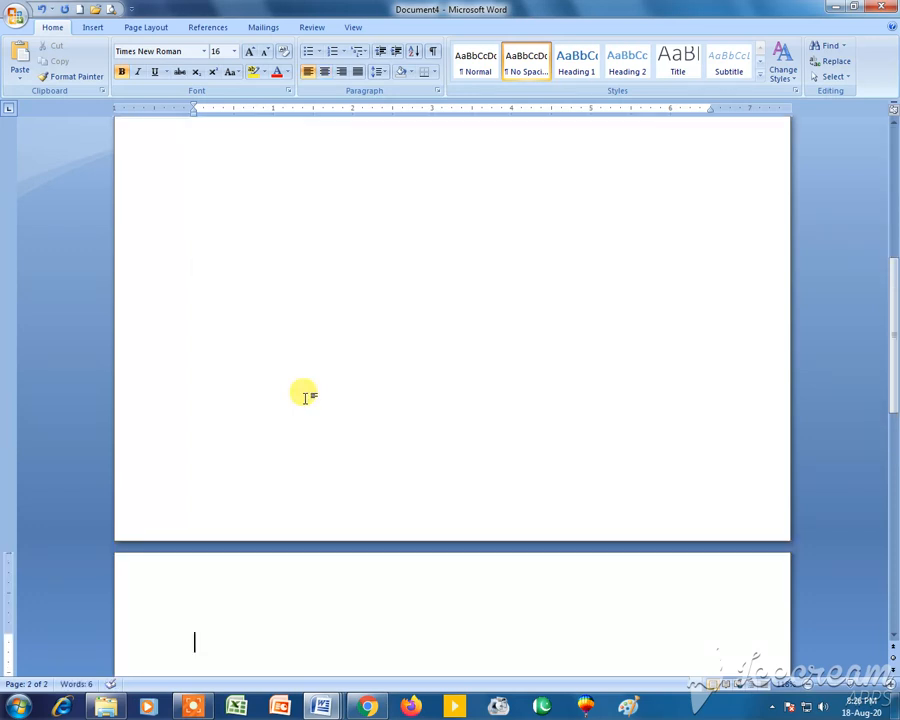
pyautogui.press('BackSpace')
pyautogui.hotkey('ctrl', 'Home')
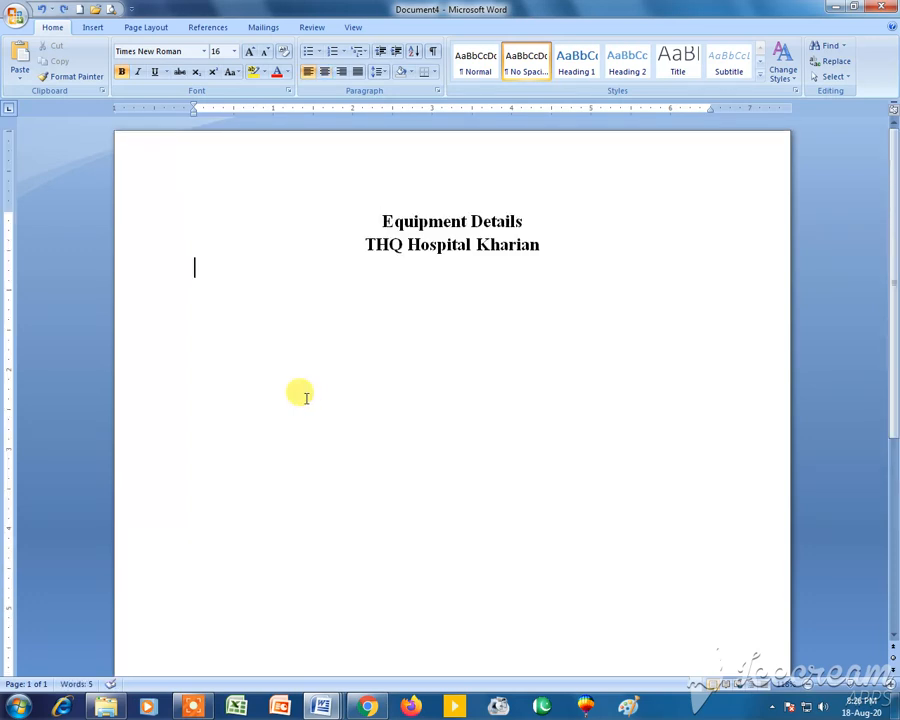
pyautogui.hotkey('ctrl', 'space')
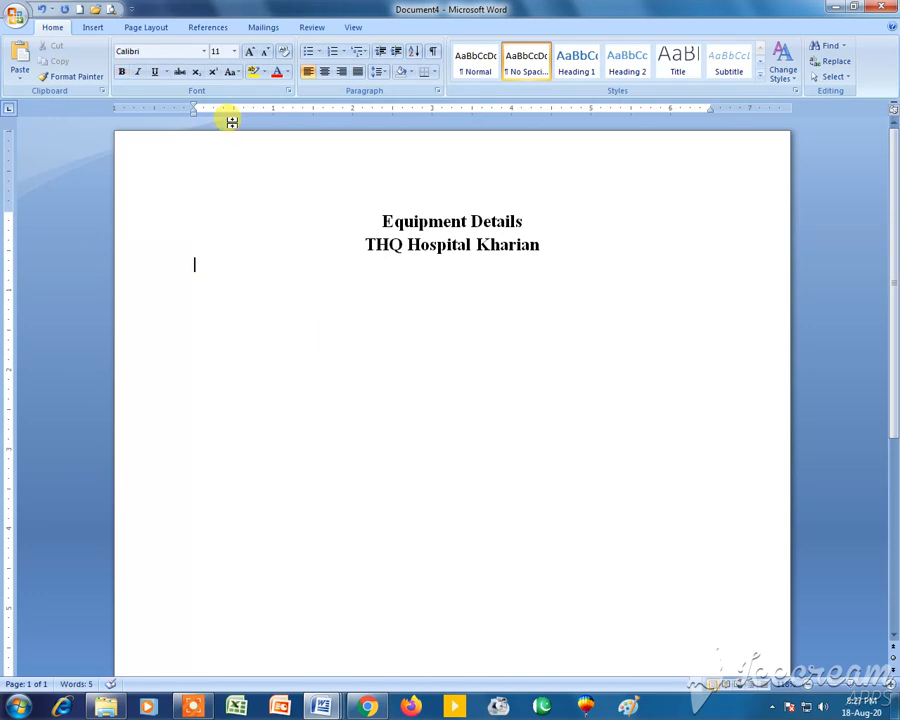
# Insert a table with 4 columns and 20 rows beneath the headings.
pyautogui.click(90, 27)
pyautogui.click(116, 62)
pyautogui.click(146, 218)
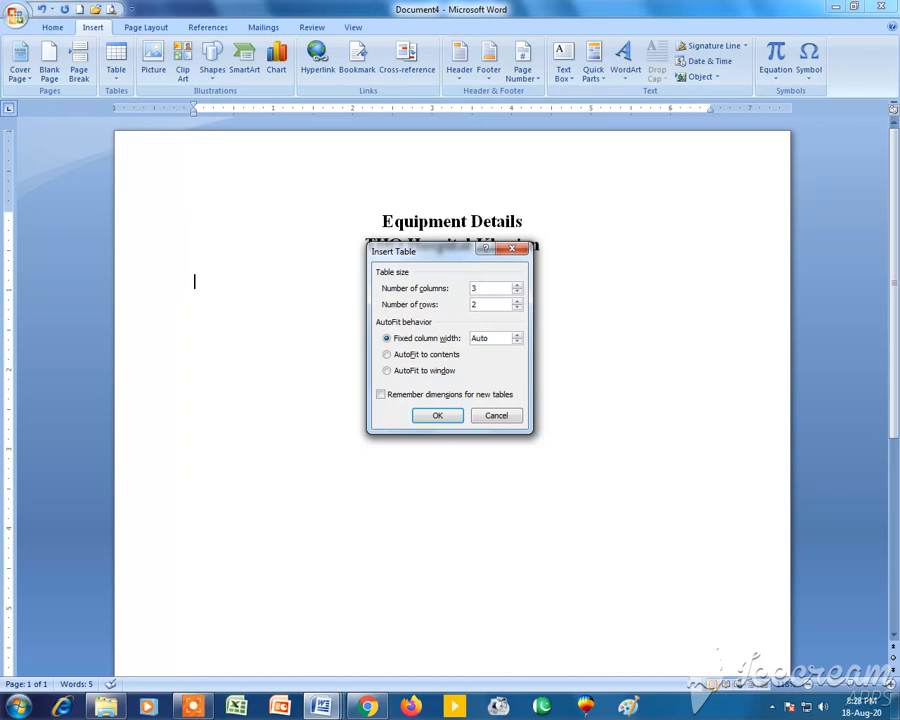
pyautogui.write('4')
pyautogui.press('Return')
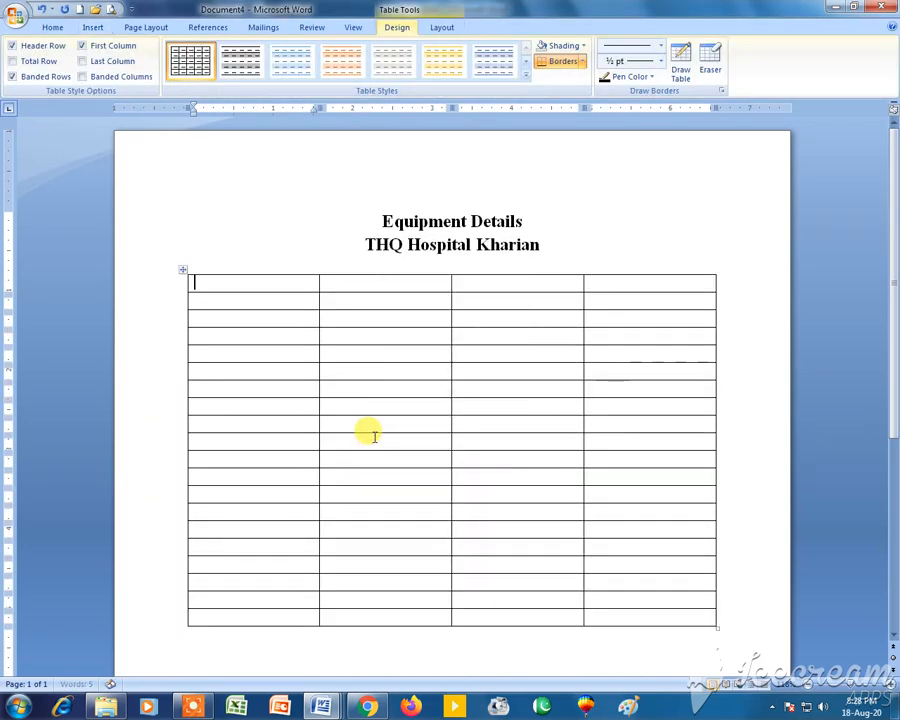
# Fill the table's header row with "Sr. #", "Equipment Name", "Description" and "Center Name".
pyautogui.write('Sr. #')
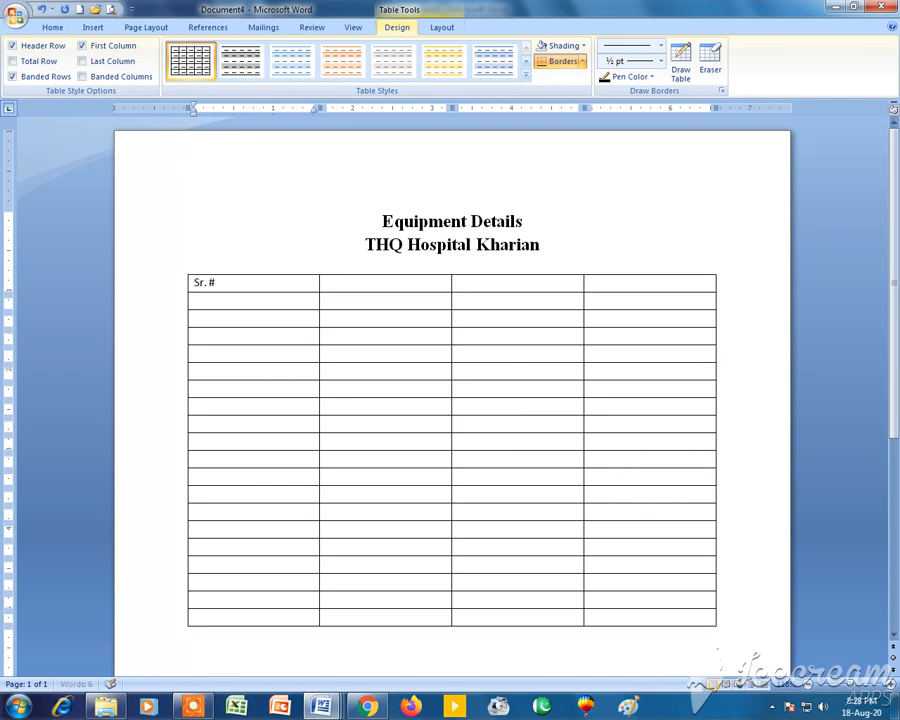
pyautogui.press('Tab')
pyautogui.write('Equipment Name')
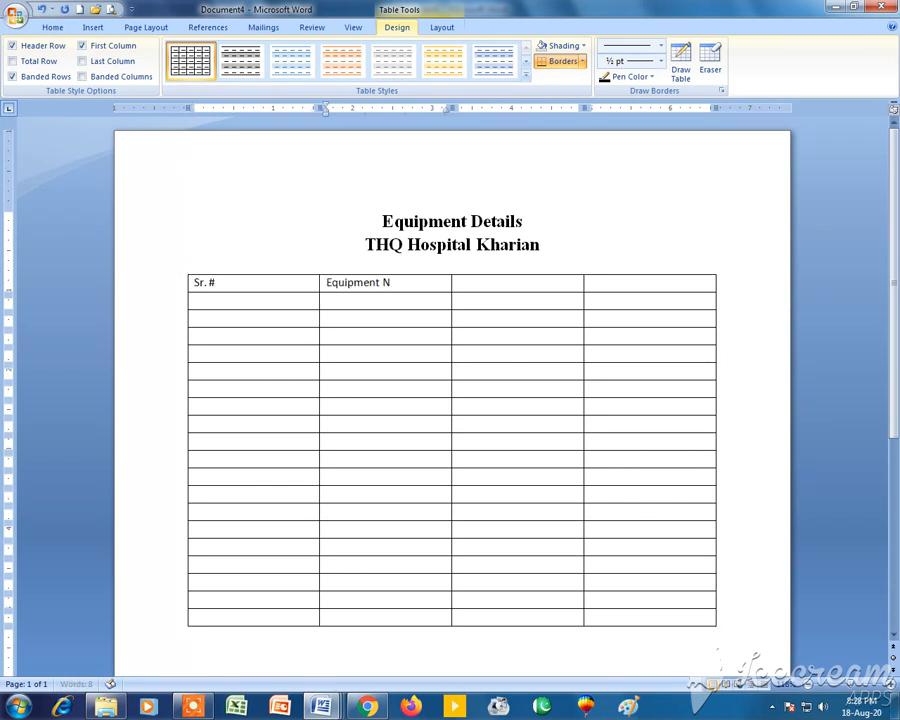
pyautogui.press('Tab')
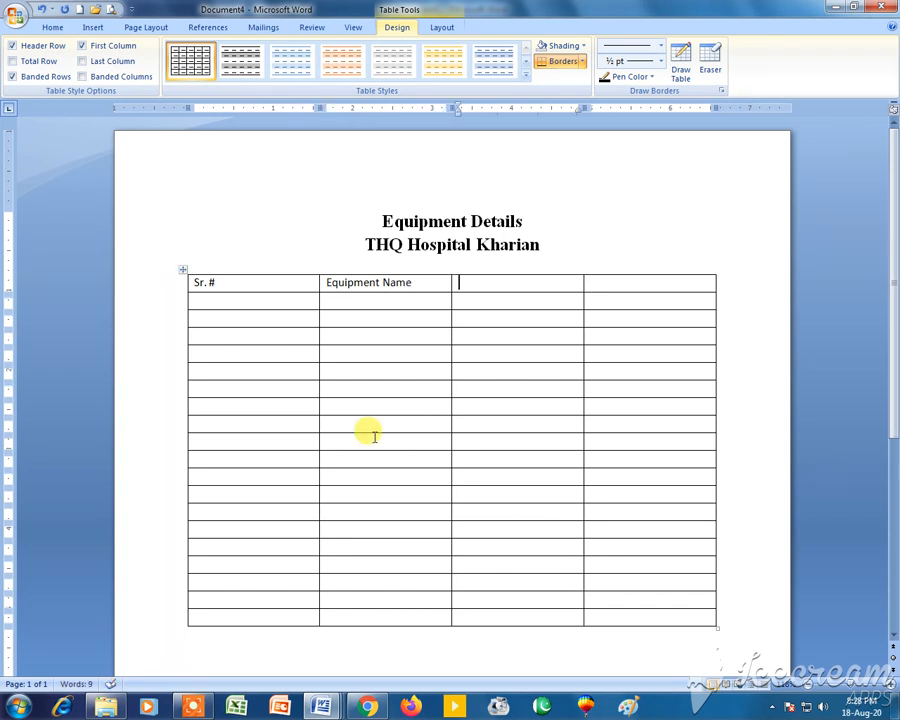
pyautogui.write('Descr')
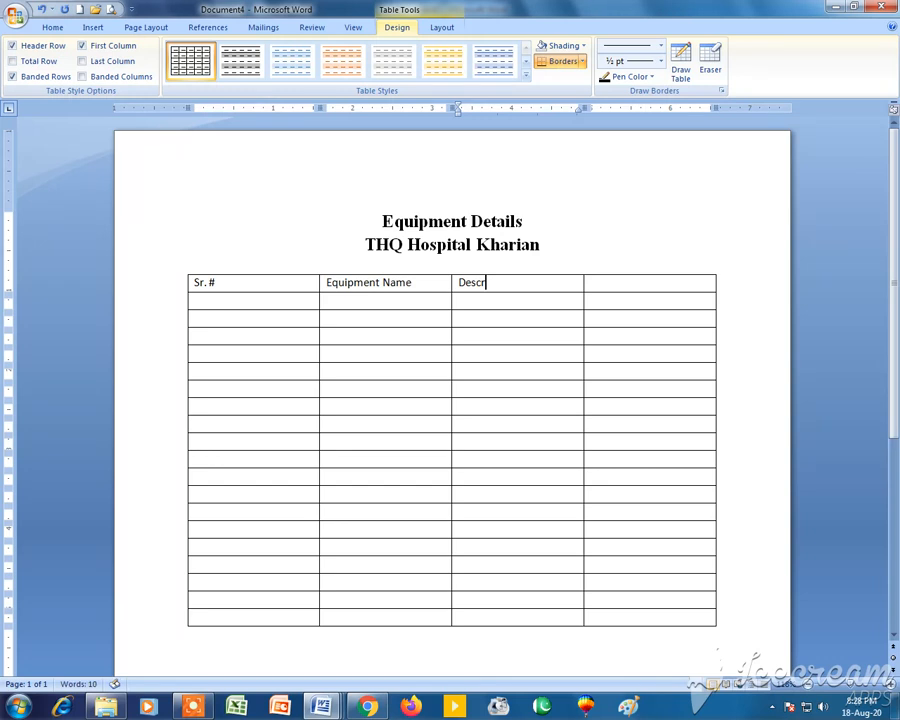
pyautogui.write('iption')
pyautogui.press('Tab')
pyautogui.write('C')
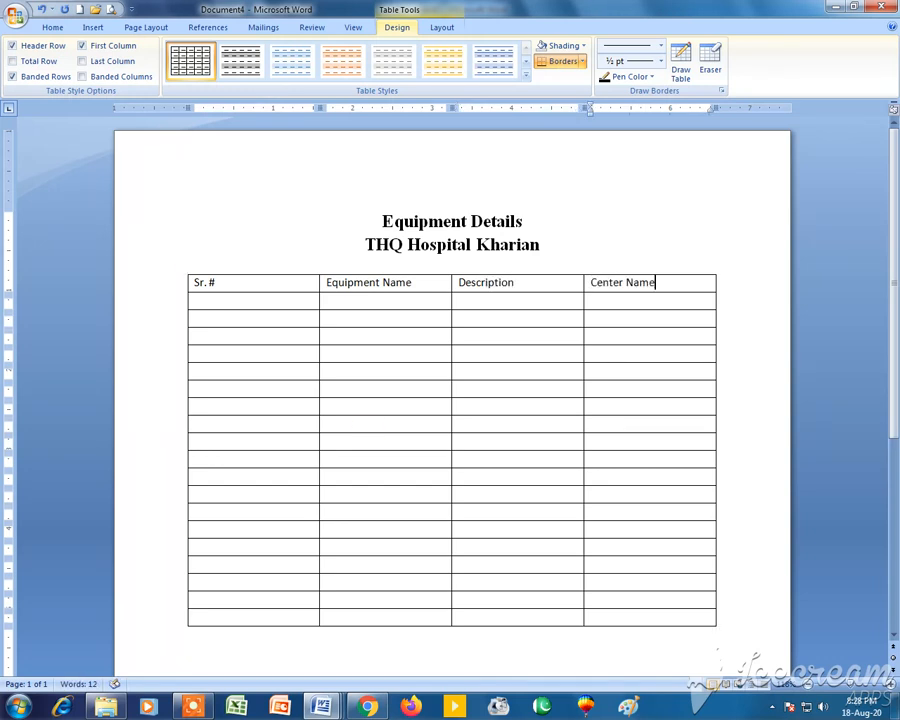
pyautogui.write('enter Name')
# Make the table's header row bold and centre its text both horizontally and vertically in the cells.
pyautogui.moveTo(743, 300); pyautogui.dragTo(284, 287)
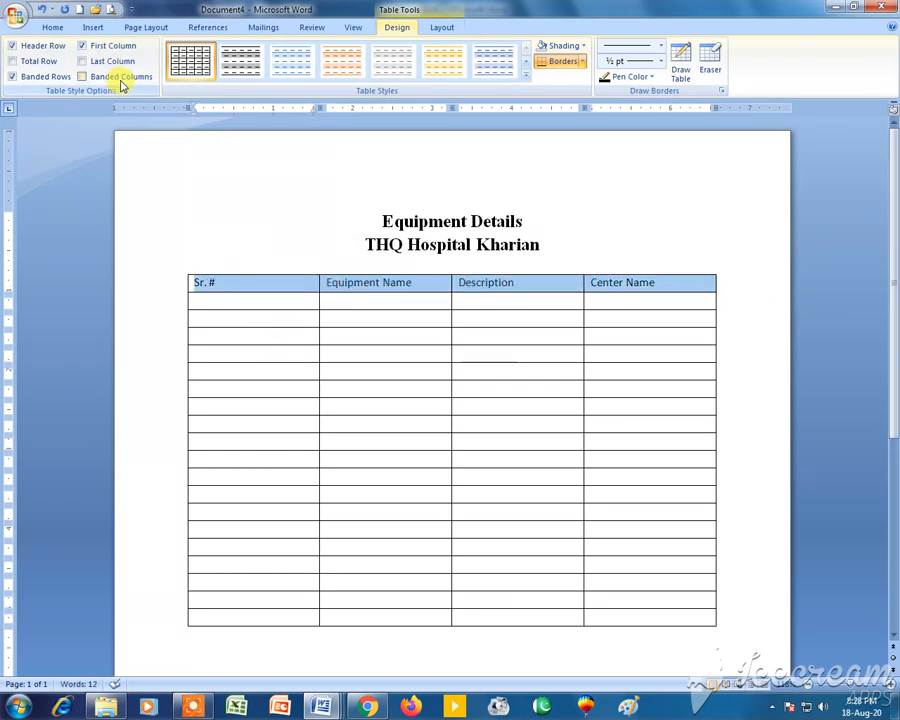
pyautogui.click(448, 28)
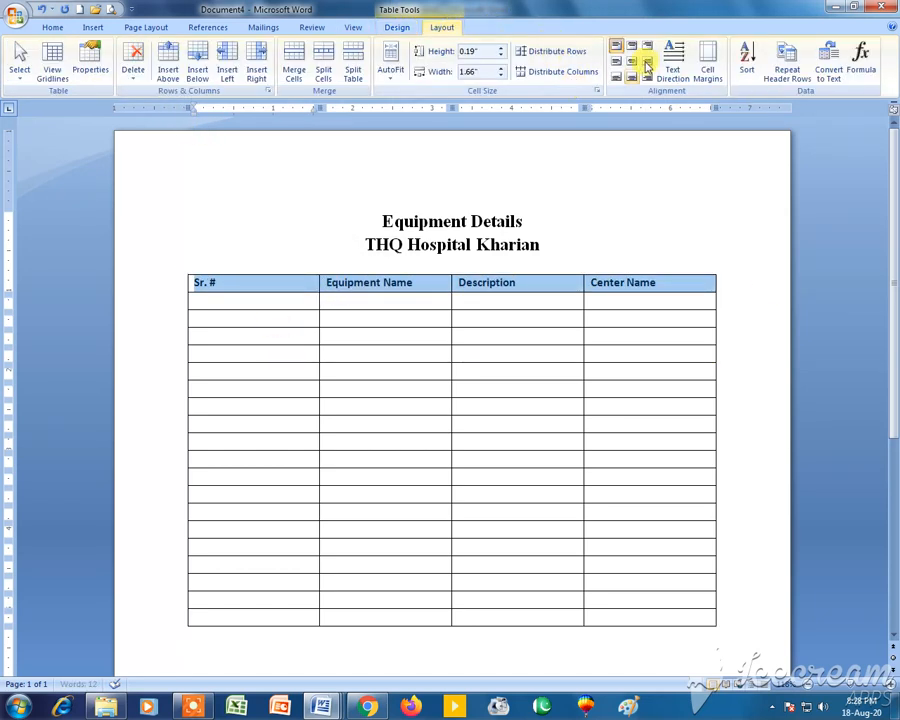
pyautogui.click(632, 62)
pyautogui.click(457, 376)
pyautogui.scroll(-1, 459, 377)
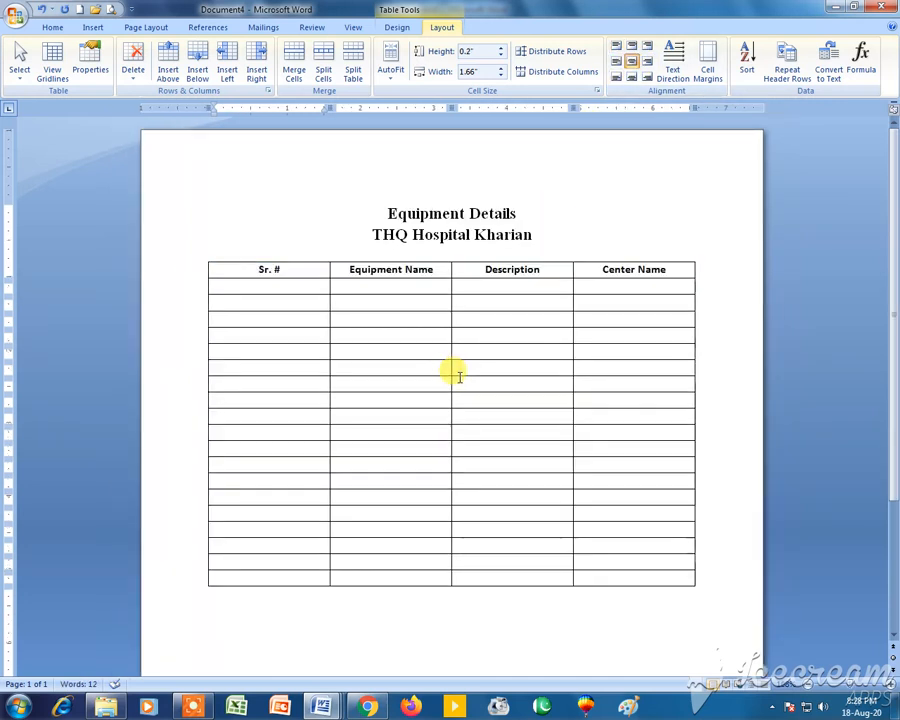
# Select the whole Sr. # column and increase the height of all table rows to 0.4".
pyautogui.scroll(-2, 459, 377)
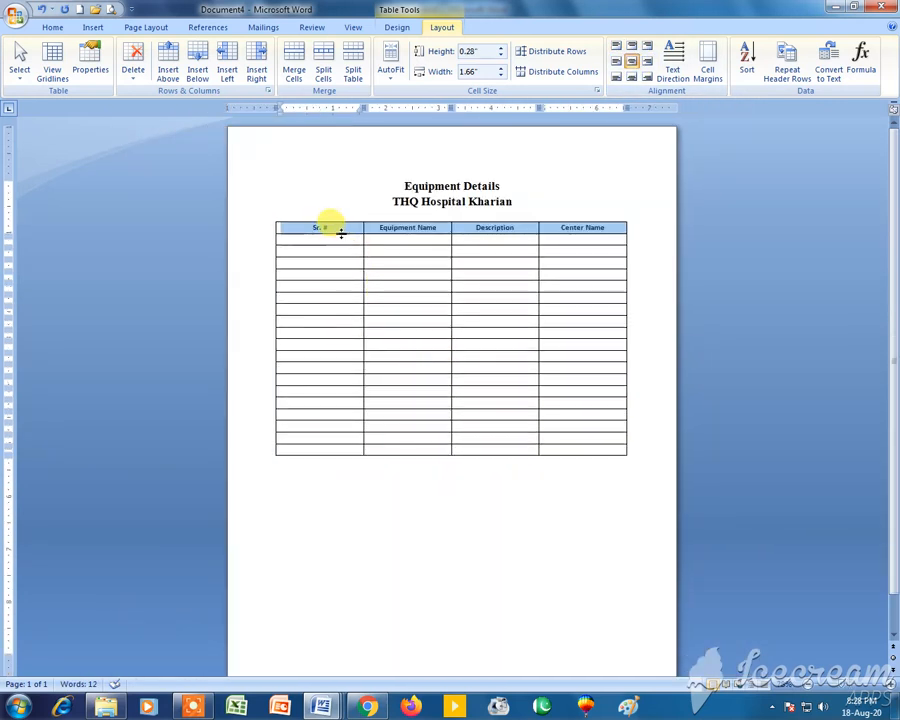
pyautogui.moveTo(327, 224); pyautogui.dragTo(337, 445)
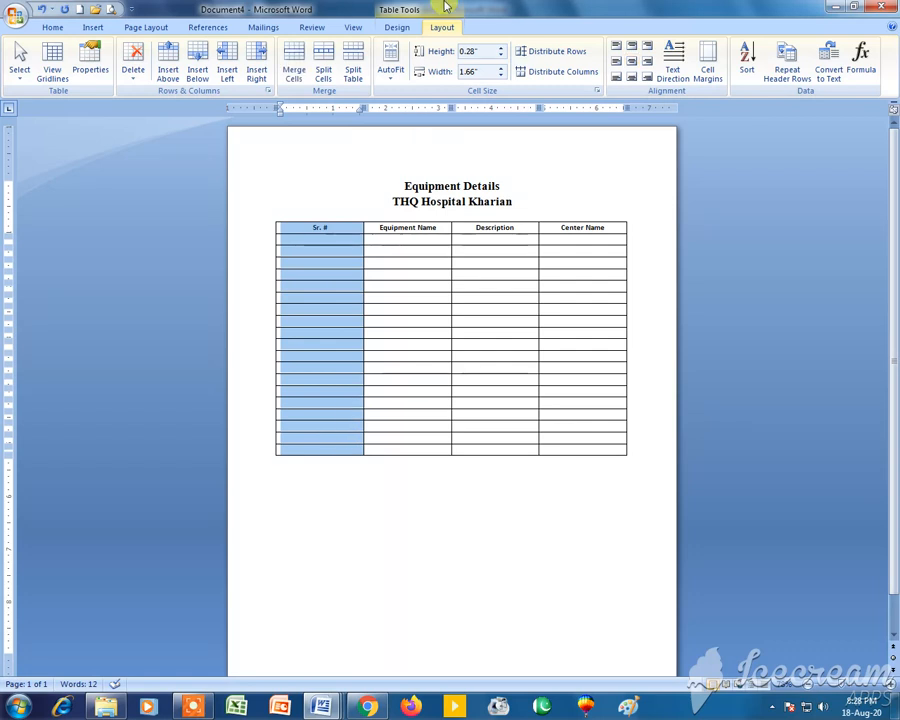
pyautogui.click(500, 48)
pyautogui.scroll(-1, 480, 124)
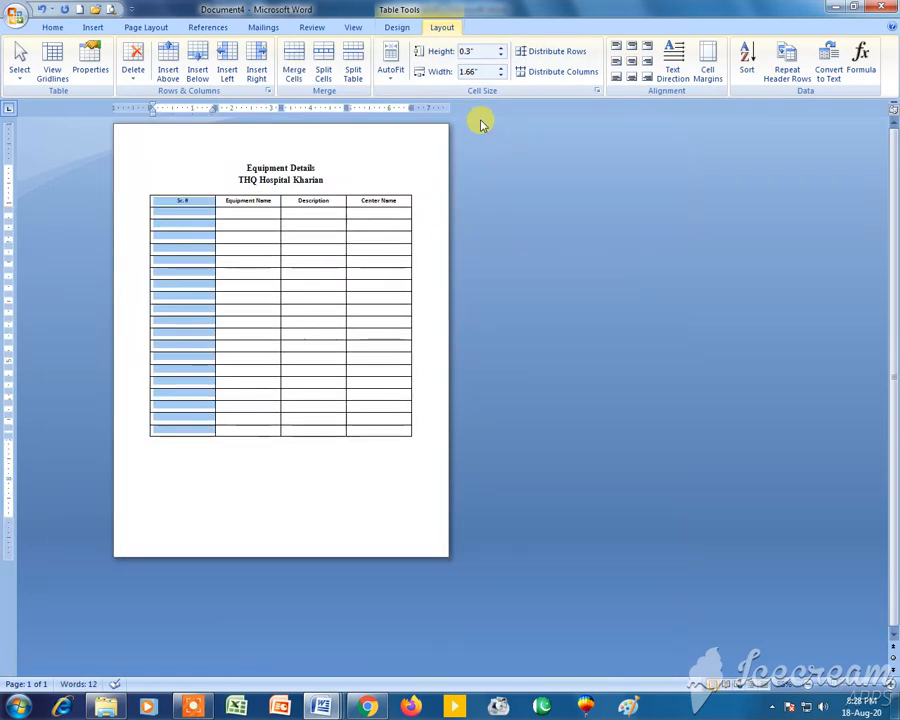
pyautogui.click(500, 48)
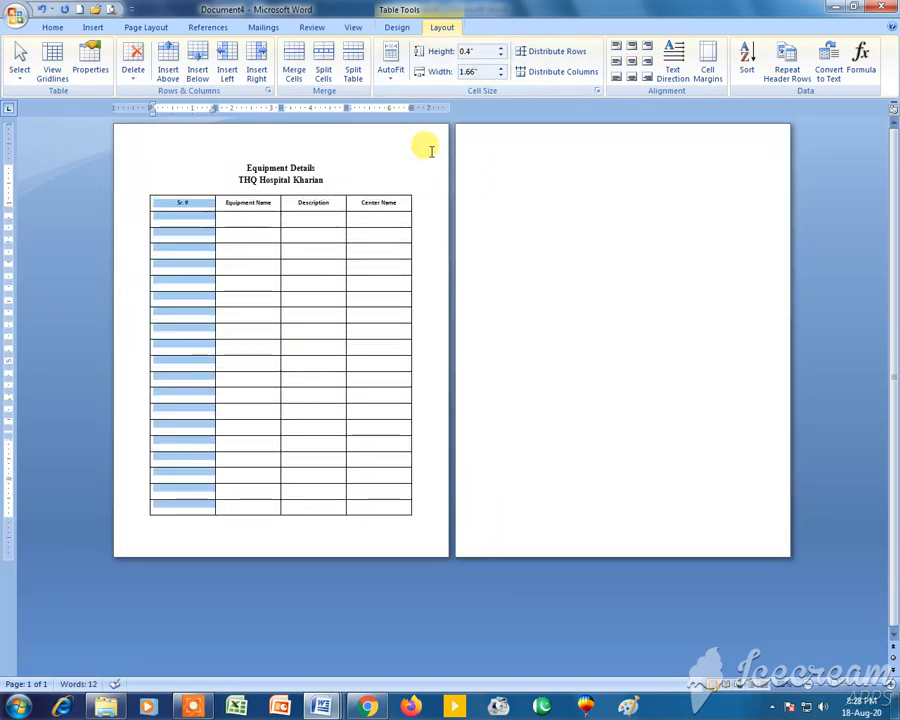
# Reduce the page's top margin by about a quarter inch to fit the document on one page.
pyautogui.click(244, 168)
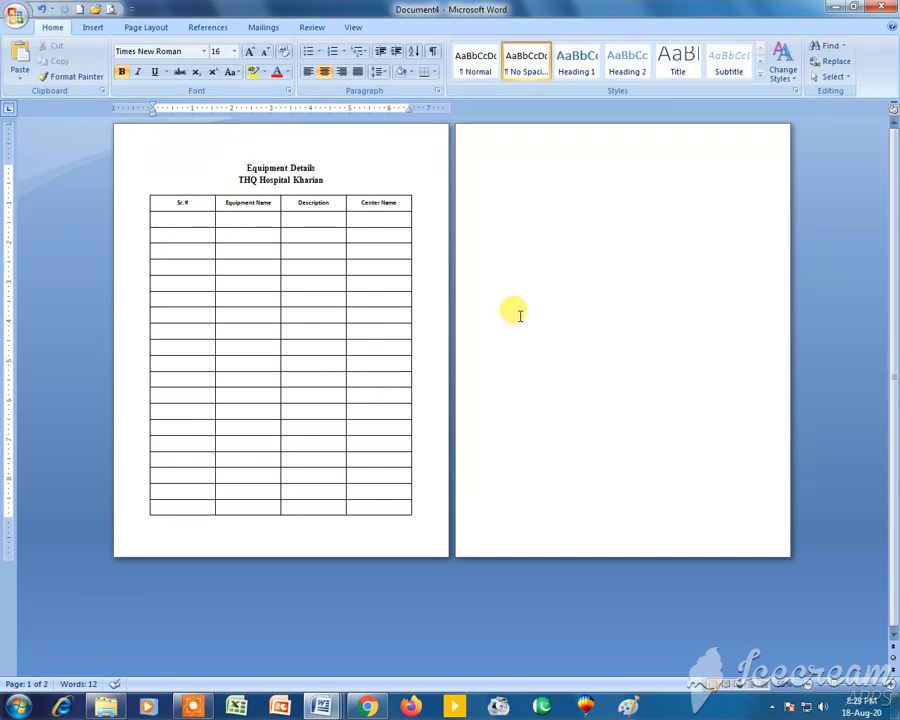
pyautogui.scroll(2, 518, 313)
pyautogui.scroll(-2, 527, 345)
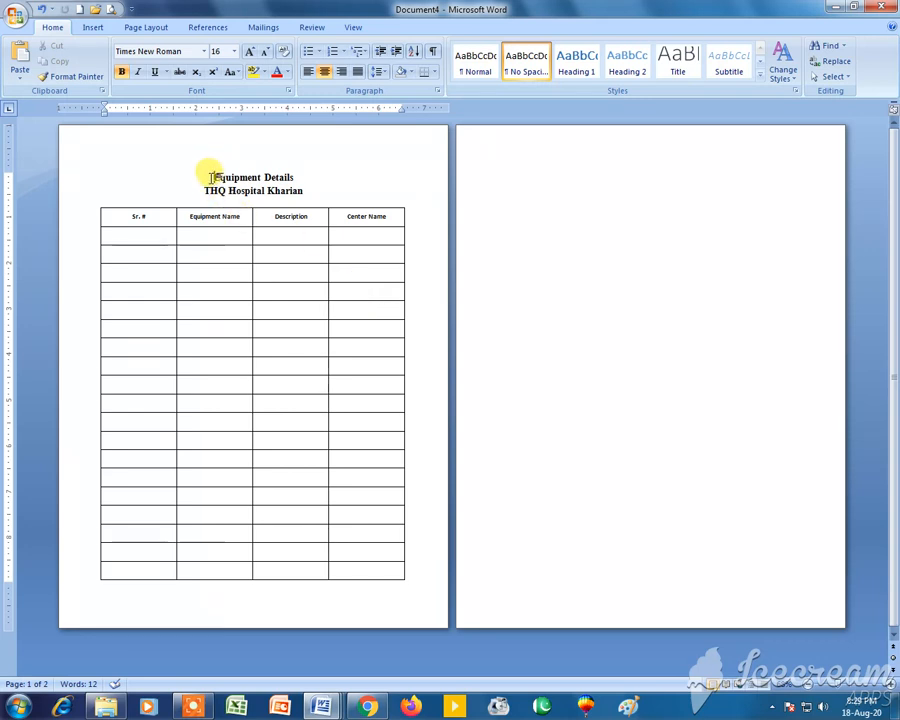
pyautogui.click(563, 334)
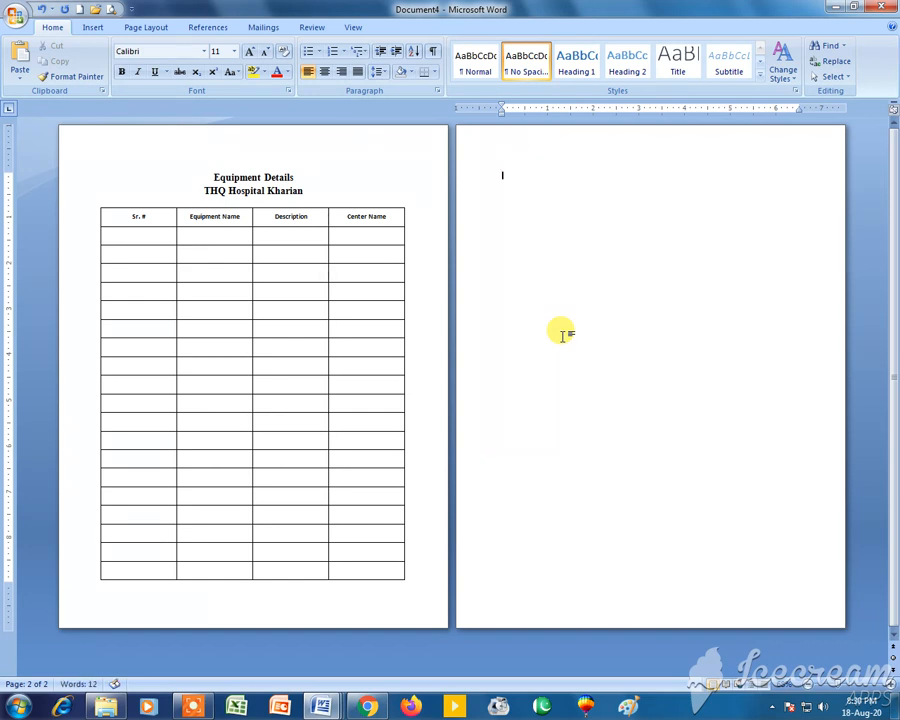
pyautogui.hotkey('ctrl', 'Home')
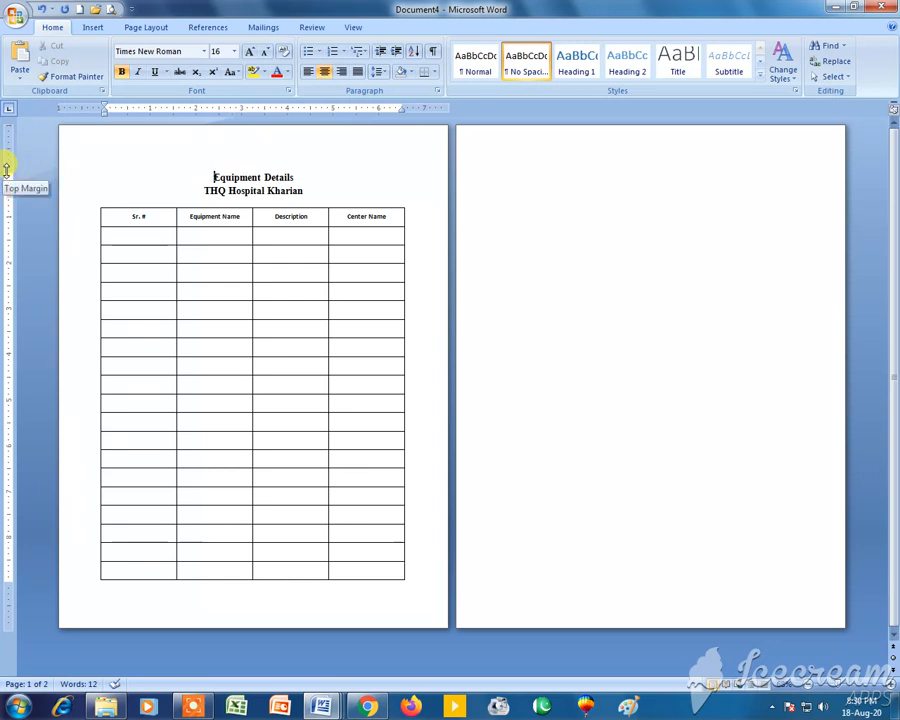
pyautogui.moveTo(6, 170); pyautogui.dragTo(7, 159)
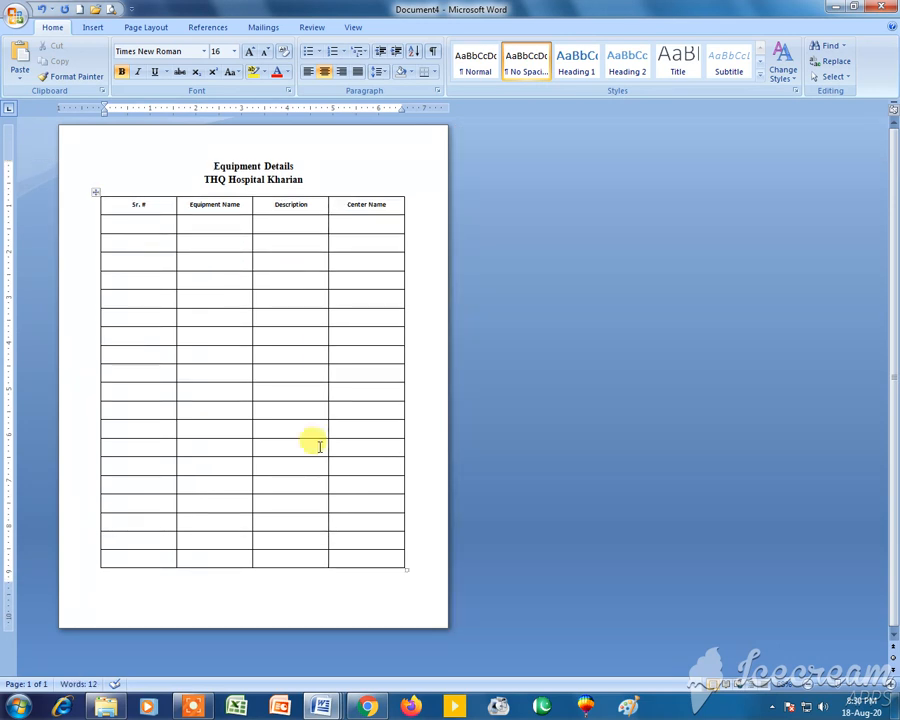
pyautogui.click(397, 589)
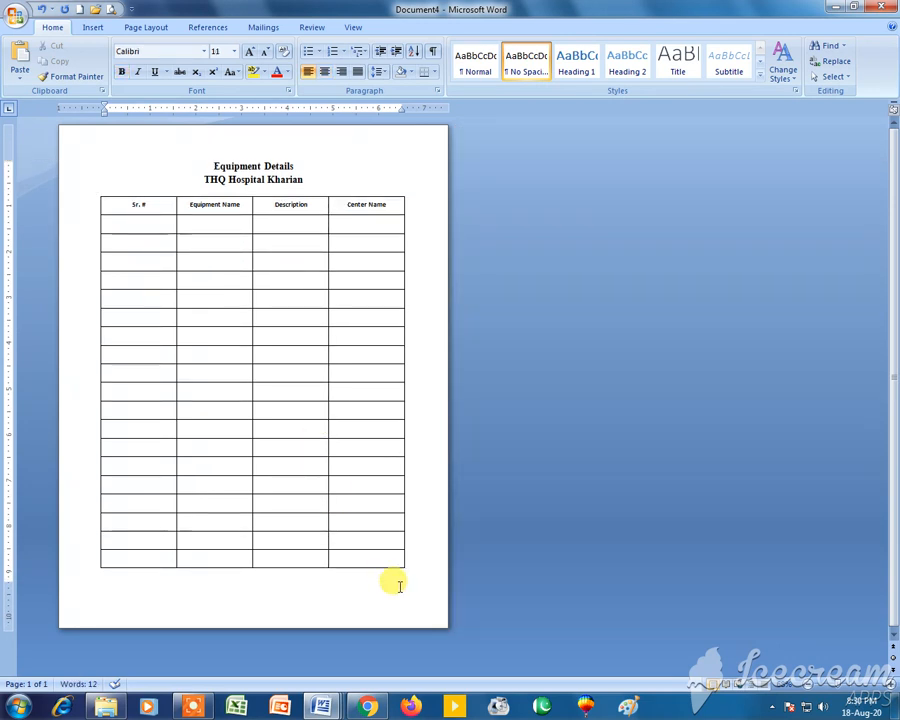
# Narrow the Sr. # column to about 0.9" wide, giving the freed width to the Equipment Name column.
pyautogui.click(205, 163)
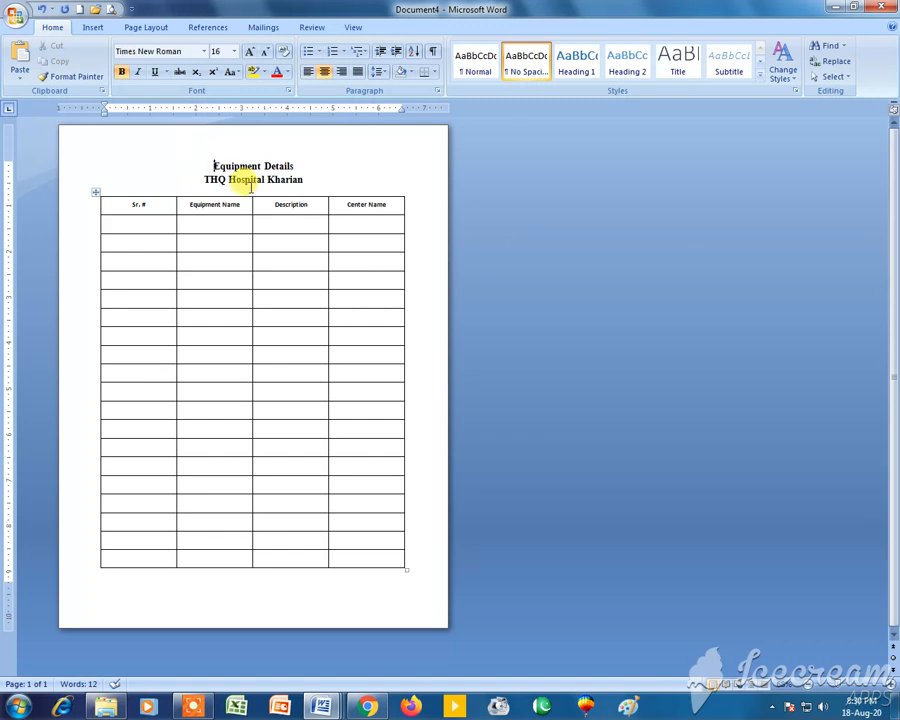
pyautogui.keyDown('ctrl'); pyautogui.scroll(5, 340, 350); pyautogui.keyUp('ctrl')
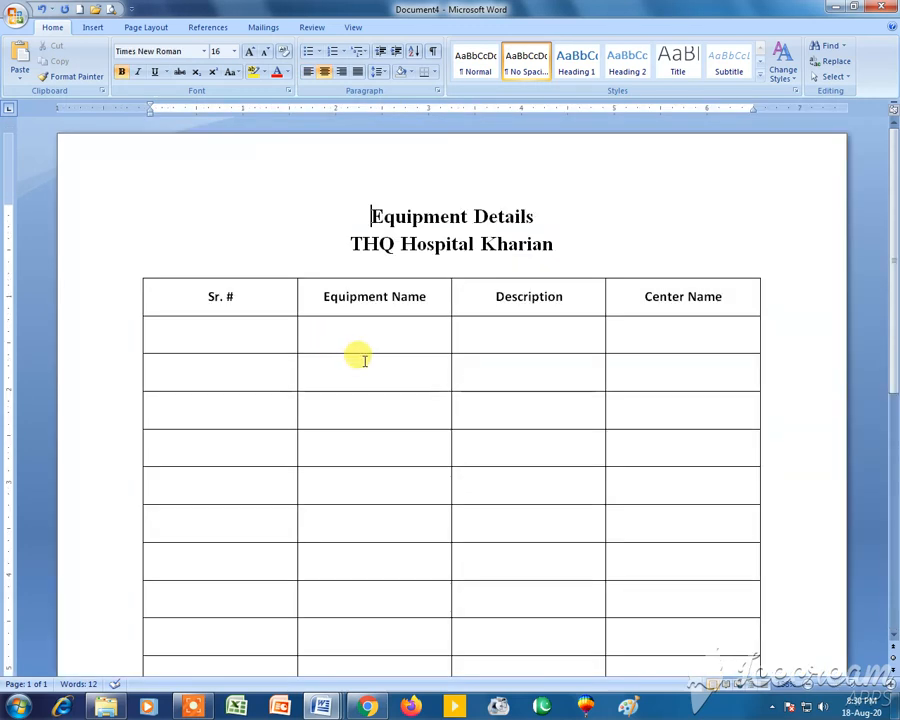
pyautogui.keyDown('ctrl'); pyautogui.scroll(-3, 362, 361); pyautogui.keyUp('ctrl')
pyautogui.scroll(-5, 364, 370)
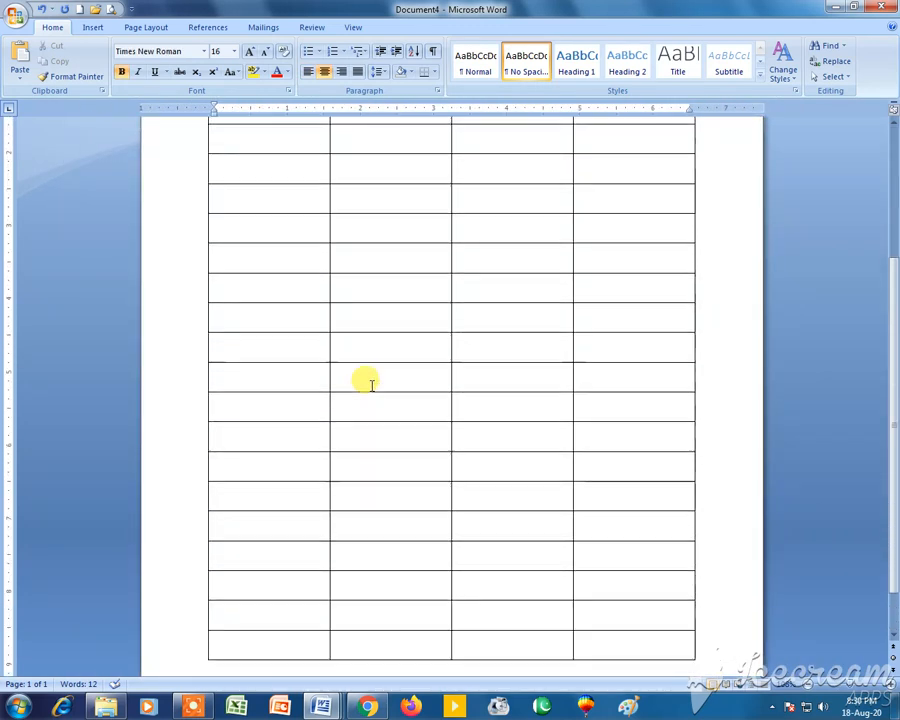
pyautogui.scroll(5, 368, 380)
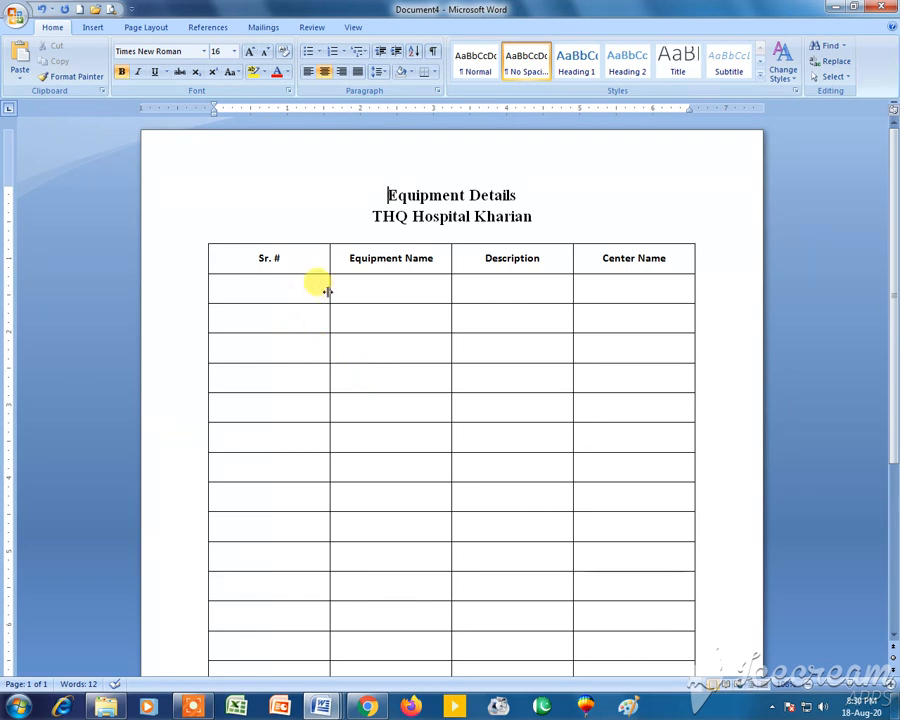
pyautogui.moveTo(329, 291); pyautogui.dragTo(273, 295)
pyautogui.moveTo(272, 295); pyautogui.dragTo(273, 293)
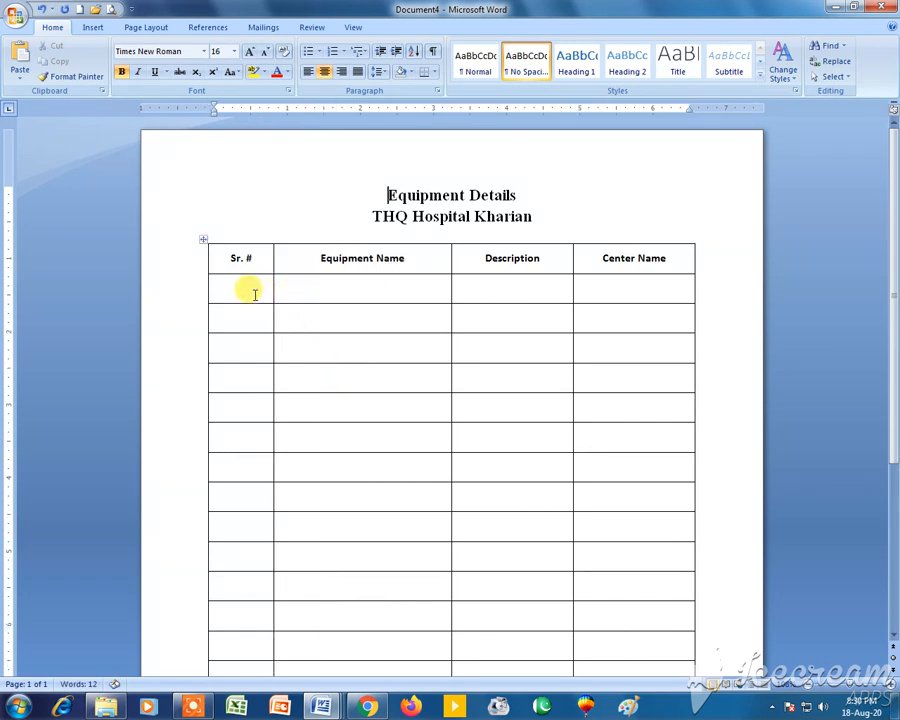
# Apply automatic numbering to all empty cells of the Sr. # column below the header.
pyautogui.scroll(-2, 244, 289)
pyautogui.moveTo(235, 185); pyautogui.dragTo(236, 603)
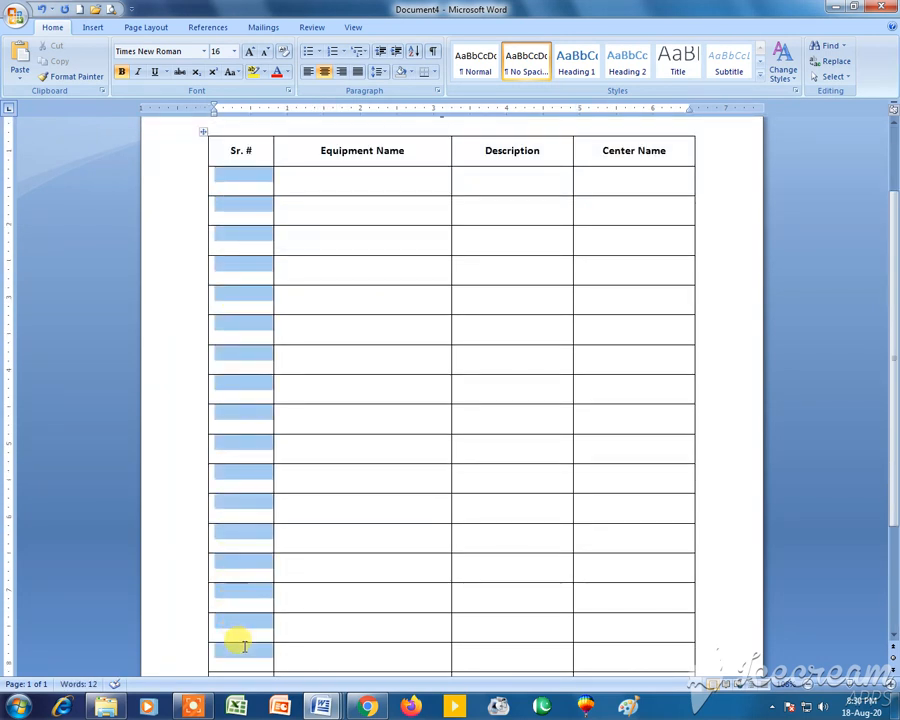
pyautogui.scroll(-2, 268, 462)
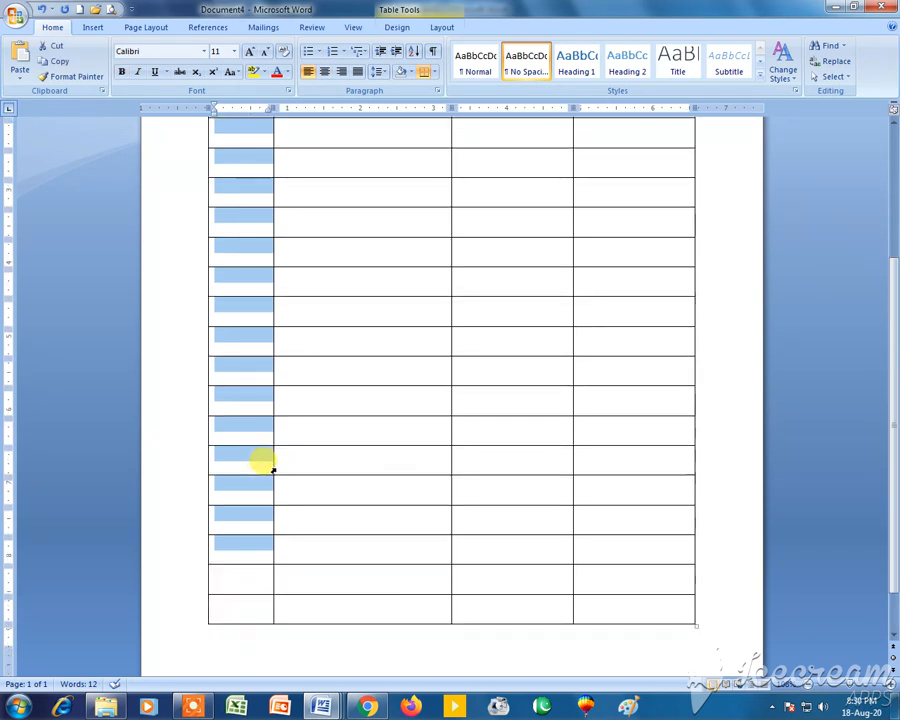
pyautogui.hotkey('shift', 'Down')
pyautogui.hotkey('shift', 'Down')
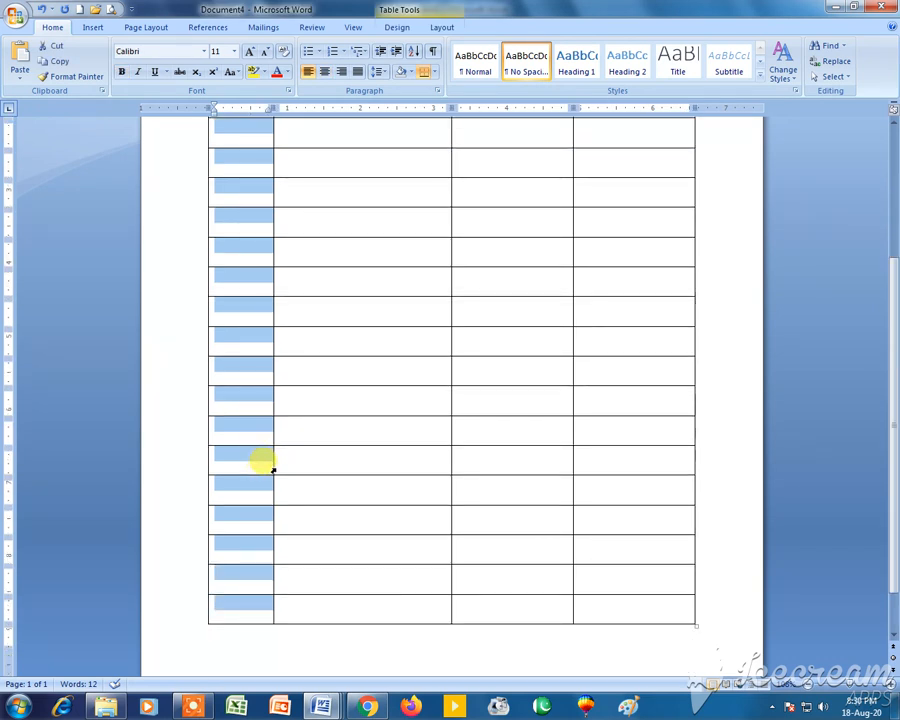
pyautogui.click(334, 57)
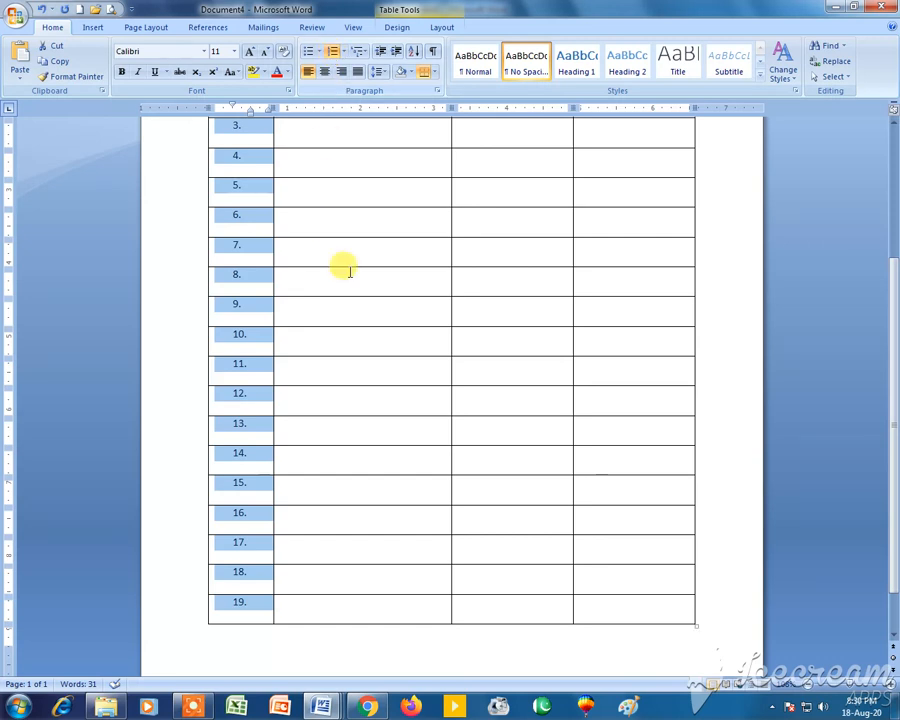
# Undo the automatic numbering in the Sr. # column.
pyautogui.hotkey('ctrl', 'z')
pyautogui.press('Up')
pyautogui.press('Up')
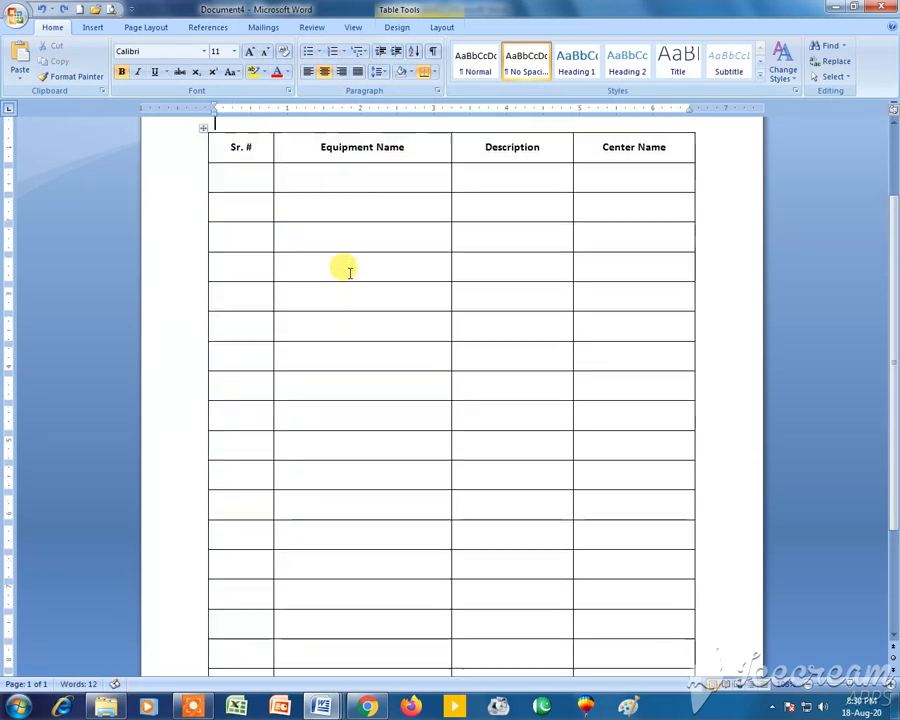
# Enter the numbers 1 to 9 manually in the Sr. # cells below the header.
pyautogui.press('Down')
pyautogui.press('Down')
pyautogui.write('1')
pyautogui.press('Down')
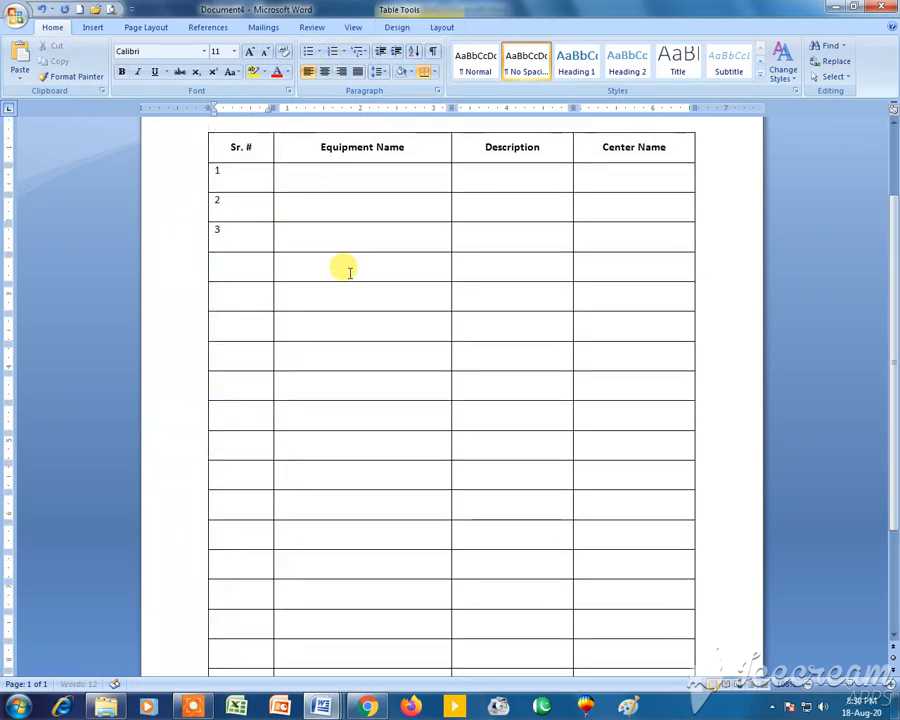
pyautogui.write('4')
pyautogui.press('Down')
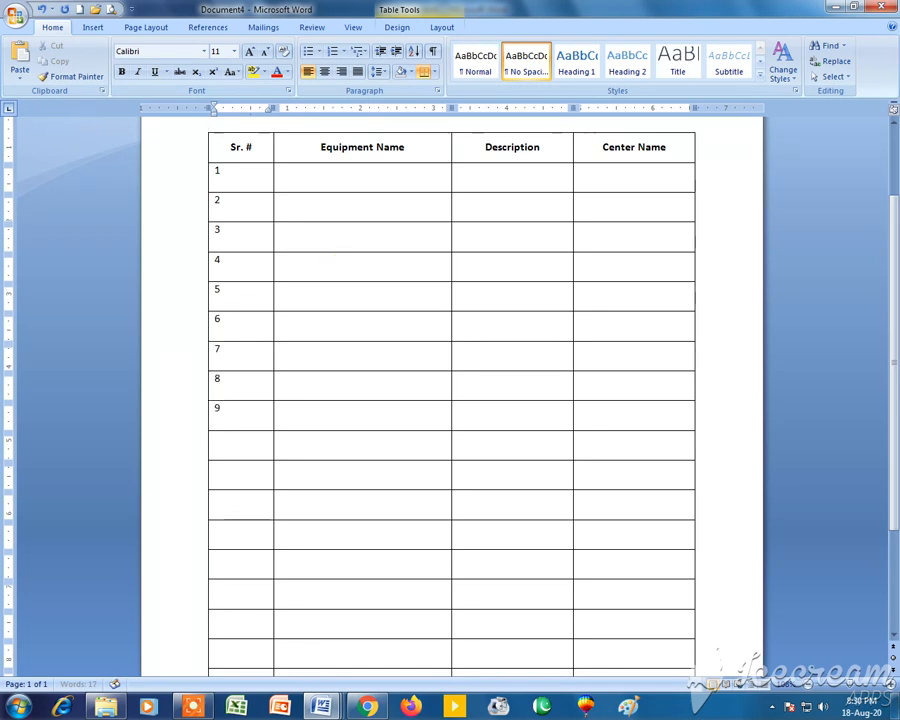
# Delete the manually entered numbers from the Sr. # column.
pyautogui.press('BackSpace')
pyautogui.press('Up')
pyautogui.press('BackSpace')
pyautogui.press('Up')
pyautogui.press('BackSpace')
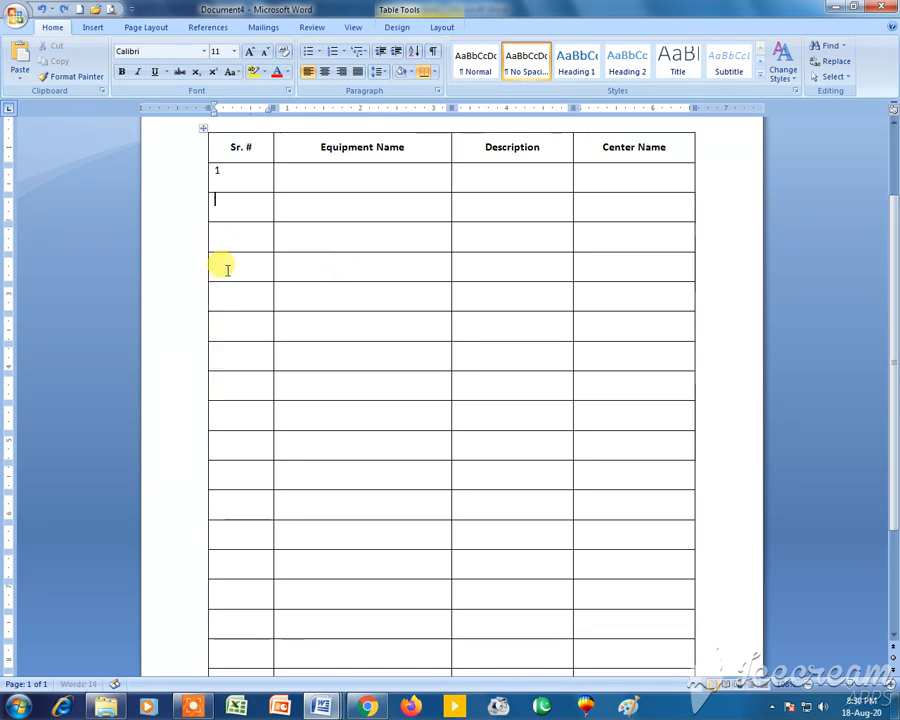
pyautogui.press('Up')
pyautogui.press('BackSpace')
# Apply automatic numbering to all empty Sr. # cells below the header.
pyautogui.moveTo(242, 186); pyautogui.dragTo(247, 597)
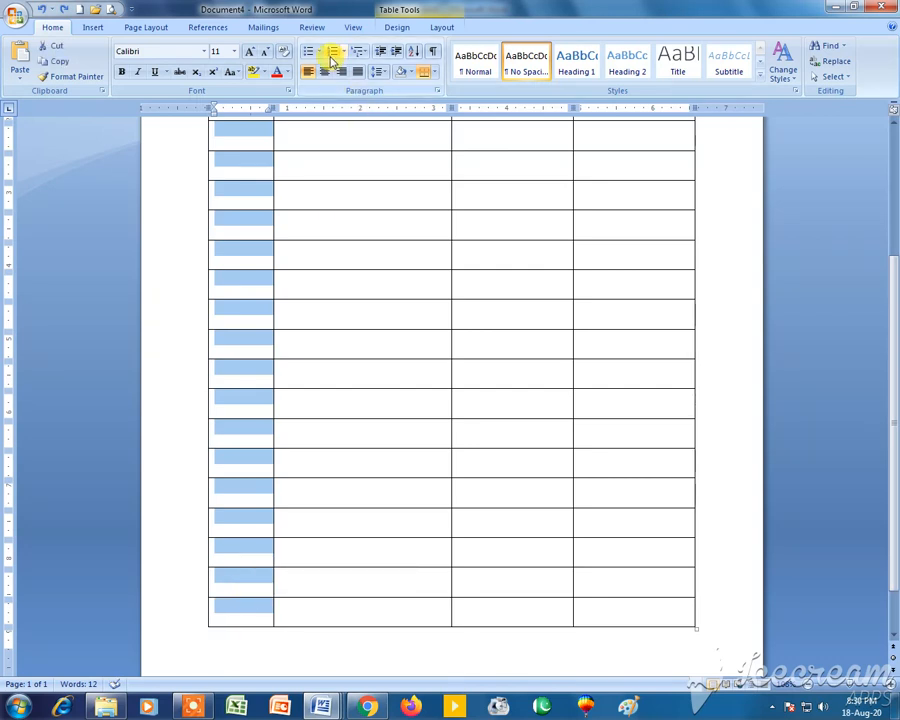
pyautogui.click(333, 56)
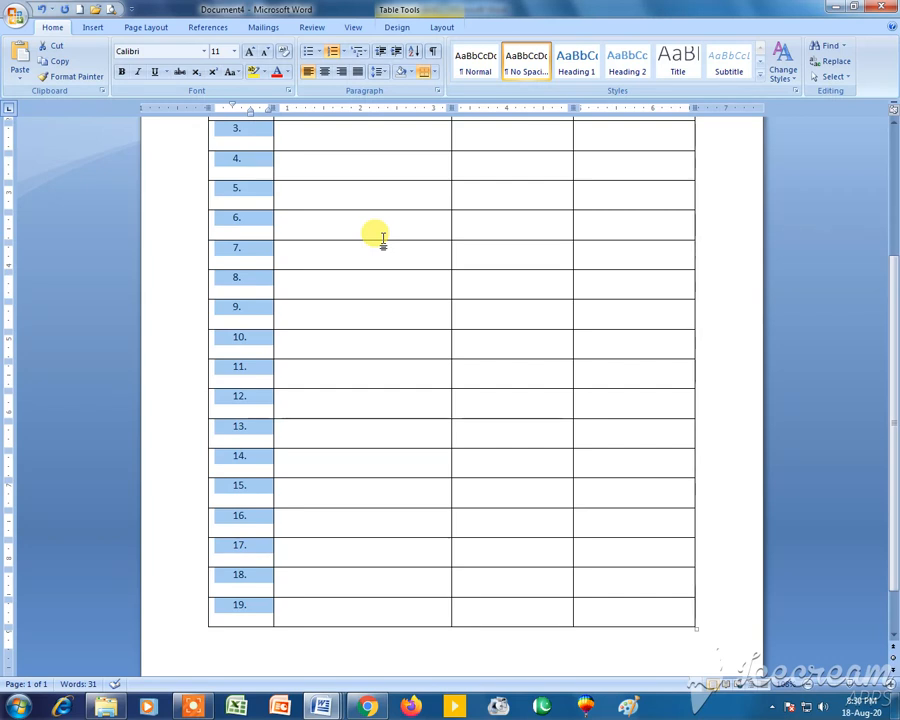
pyautogui.scroll(3, 334, 366)
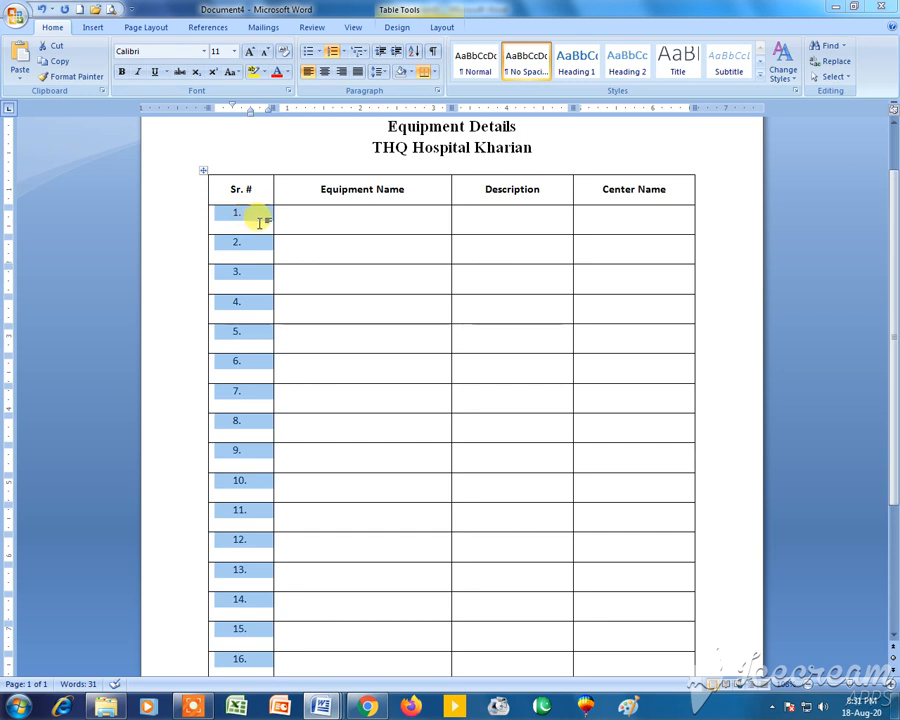
# Center the Sr. # numbers both horizontally and vertically within their cells.
pyautogui.click(442, 27)
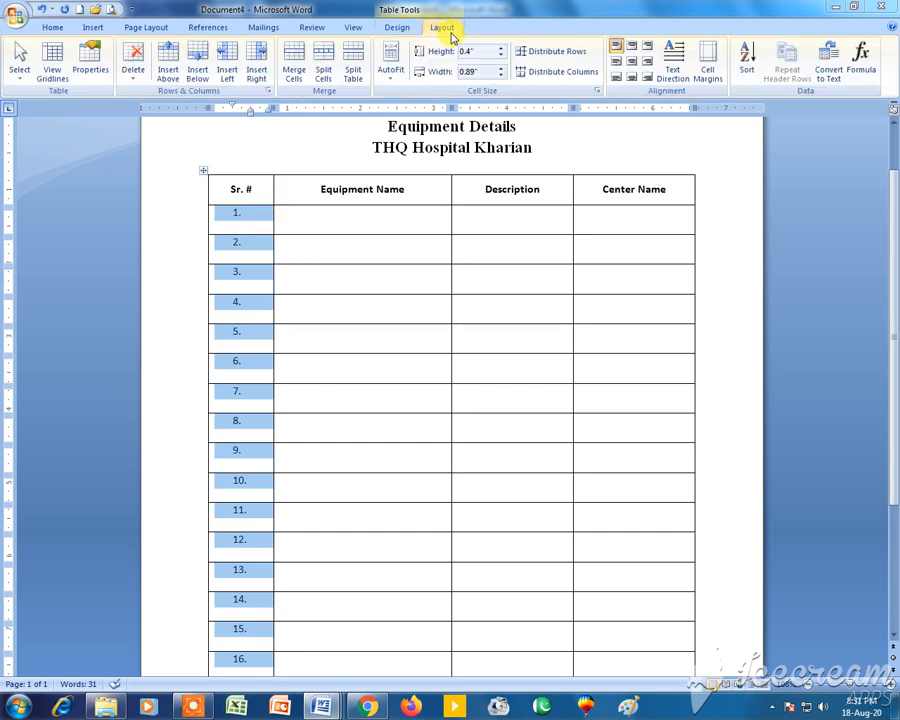
pyautogui.click(631, 61)
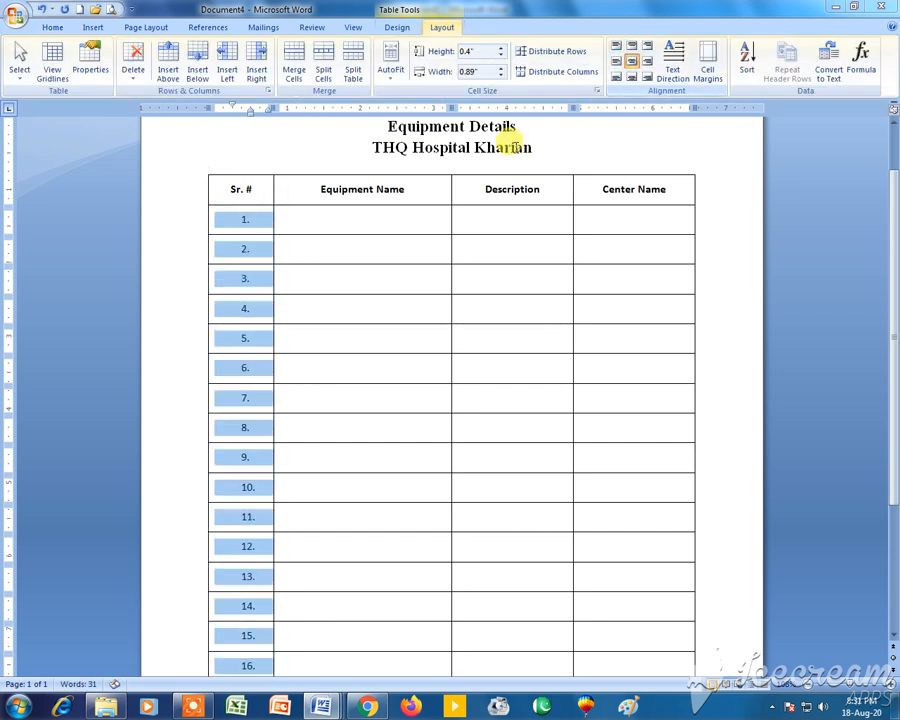
pyautogui.click(368, 220)
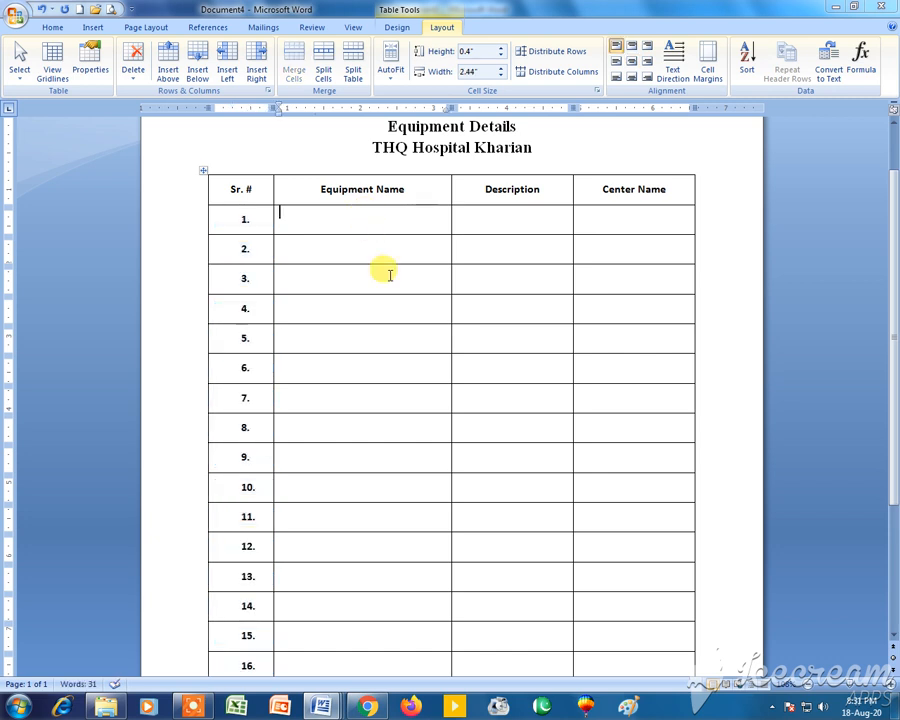
pyautogui.scroll(-3, 386, 290)
pyautogui.scroll(3, 396, 350)
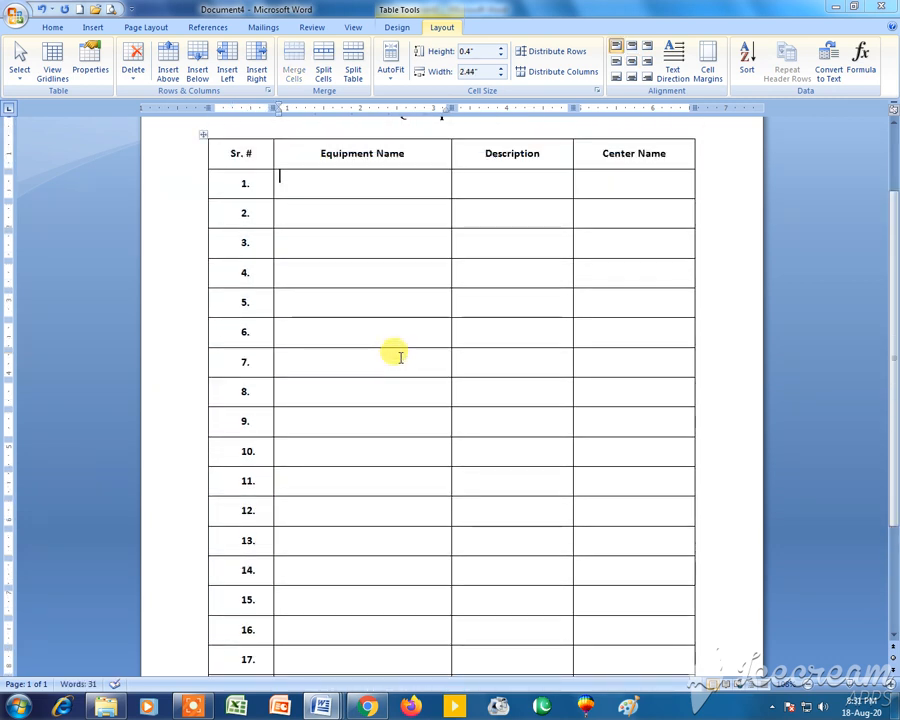
# Widen the Description column slightly into Center Name, and widen the Equipment Name column to about 2.9".
pyautogui.keyDown('ctrl'); pyautogui.scroll(-2, 400, 355); pyautogui.keyUp('ctrl')
pyautogui.scroll(-1, 406, 350)
pyautogui.scroll(1, 420, 316)
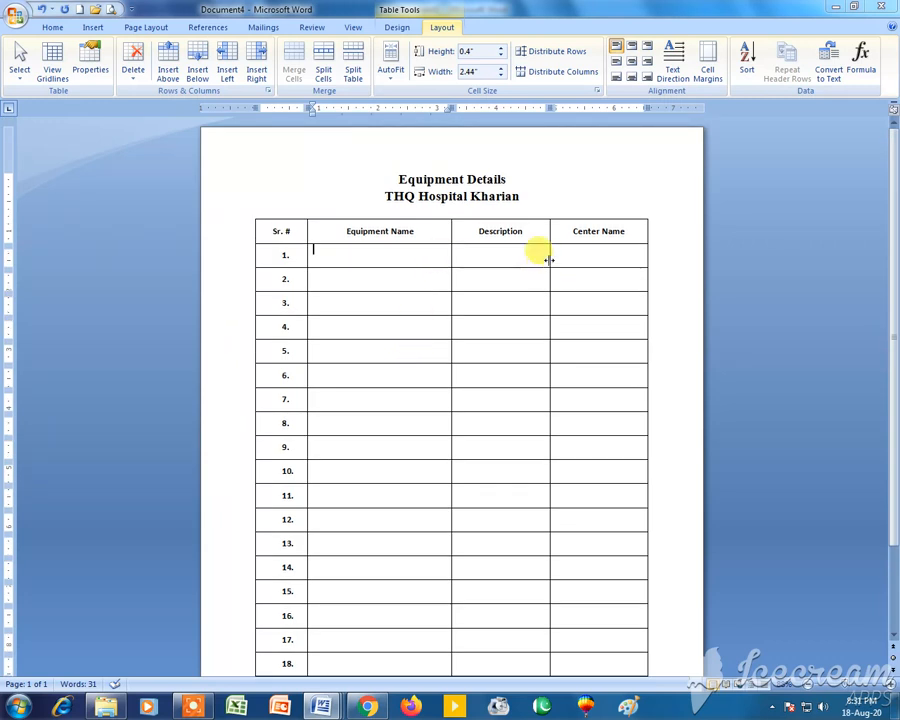
pyautogui.moveTo(549, 259); pyautogui.dragTo(565, 261)
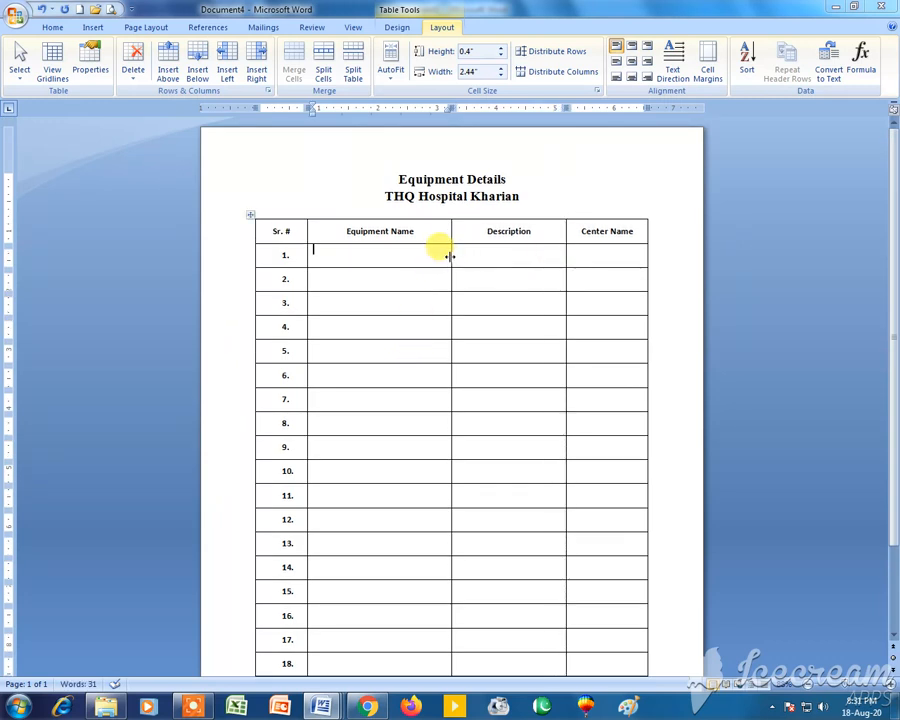
pyautogui.moveTo(449, 256); pyautogui.dragTo(477, 262)
# Center the alignment of all empty Equipment Name, Description and Center Name cells below the header, horizontally and vertically.
pyautogui.moveTo(386, 265); pyautogui.dragTo(385, 615)
pyautogui.moveTo(410, 263); pyautogui.dragTo(585, 618)
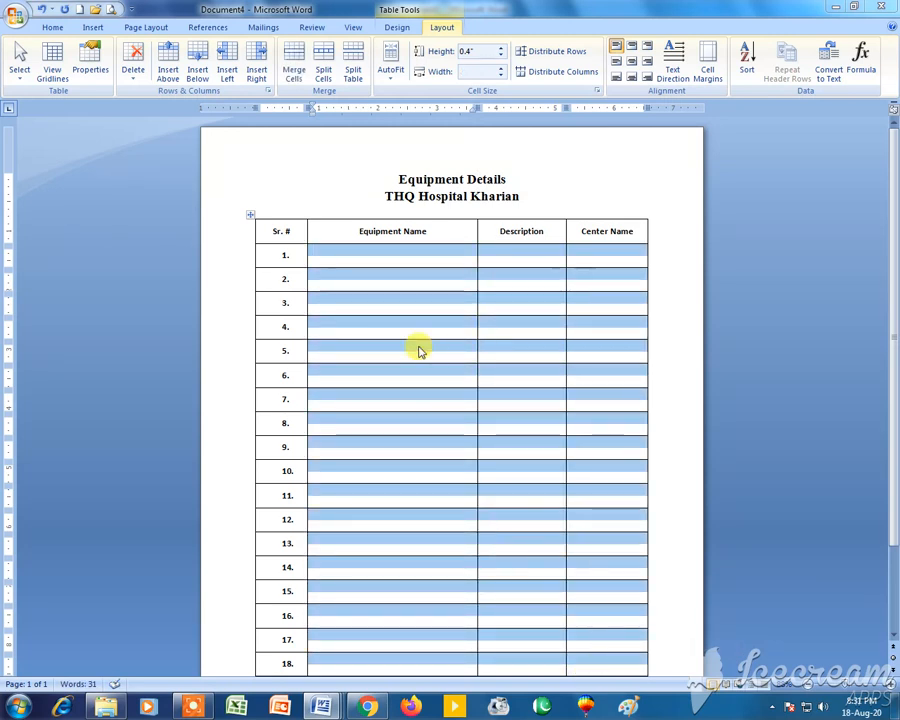
pyautogui.click(630, 61)
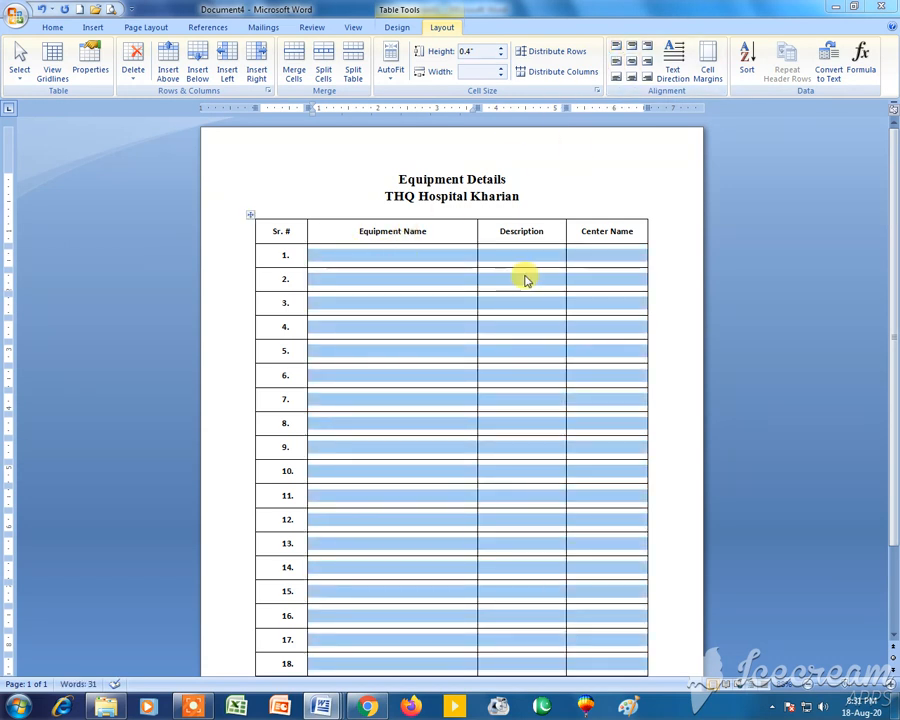
pyautogui.click(423, 262)
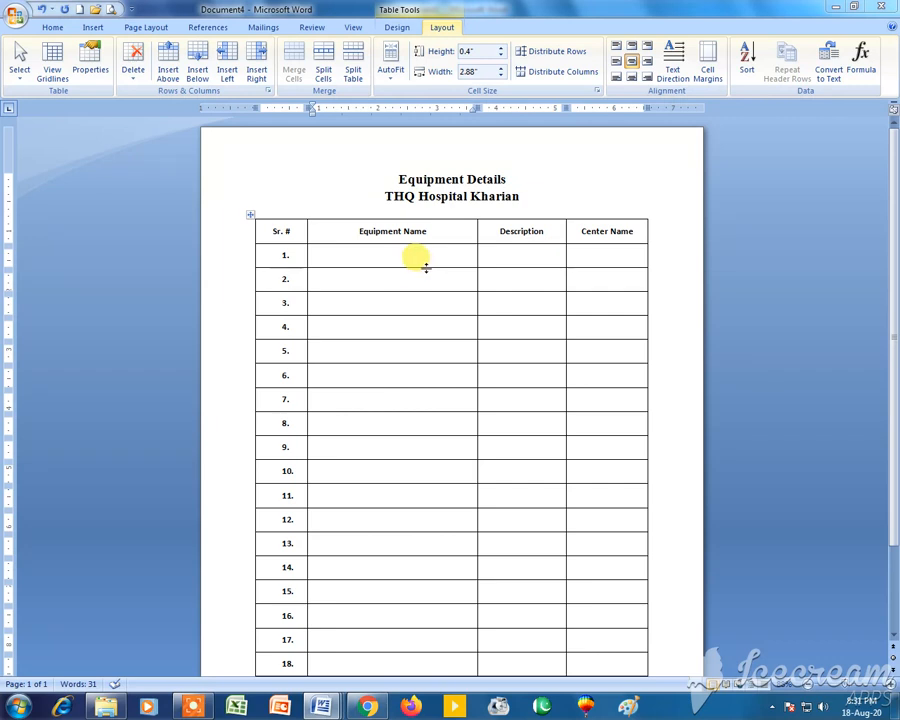
# Try the centered alignment with sample text "Asdf" and "as" in Equipment Name rows 2 and 3, and undo the entries.
pyautogui.press('Down')
pyautogui.write('dsaf')
pyautogui.press('Down')
pyautogui.write('sad')
pyautogui.press('Down')
pyautogui.write('f')
pyautogui.press('Down')
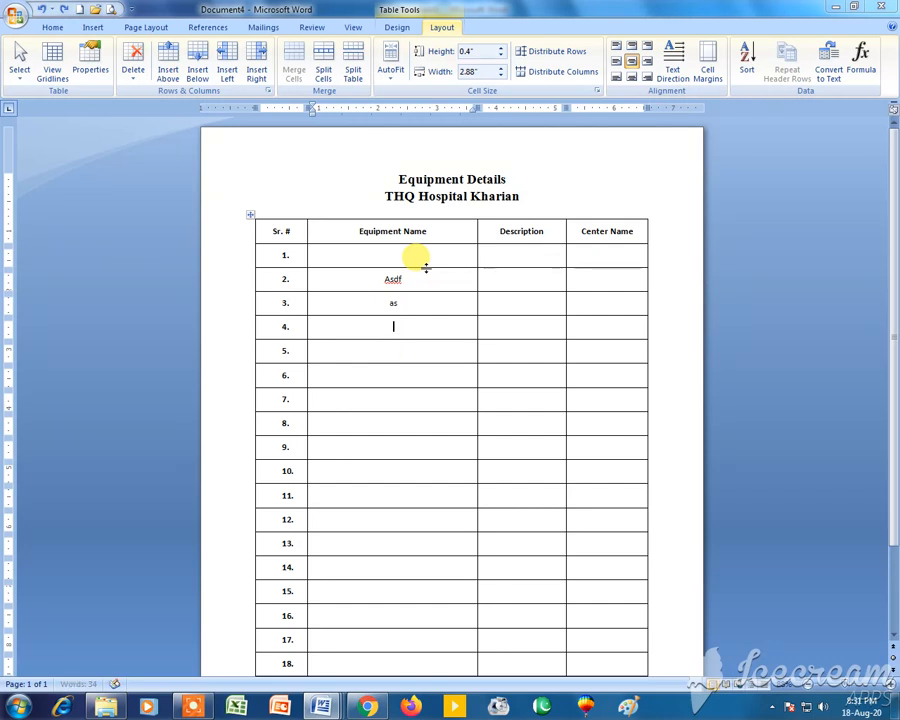
pyautogui.hotkey('ctrl', 'z')
pyautogui.click(402, 229)
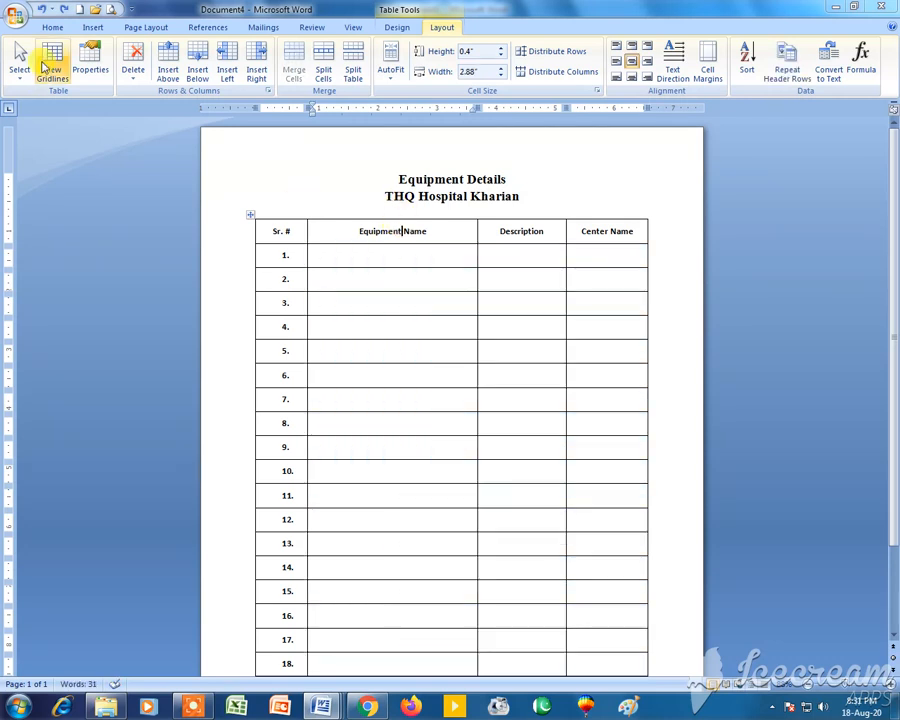
pyautogui.click(53, 27)
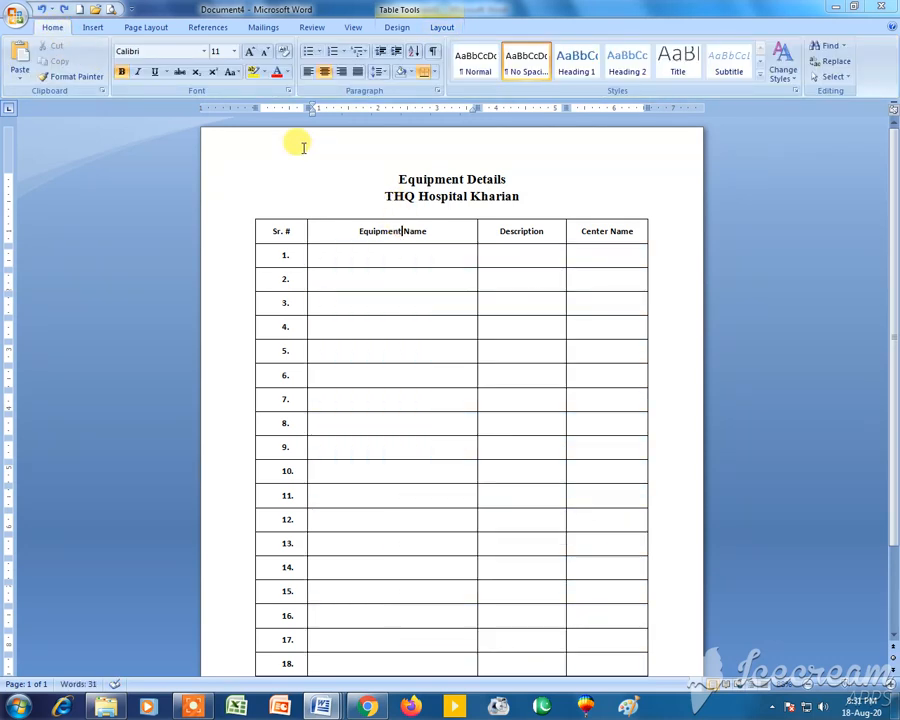
pyautogui.click(441, 27)
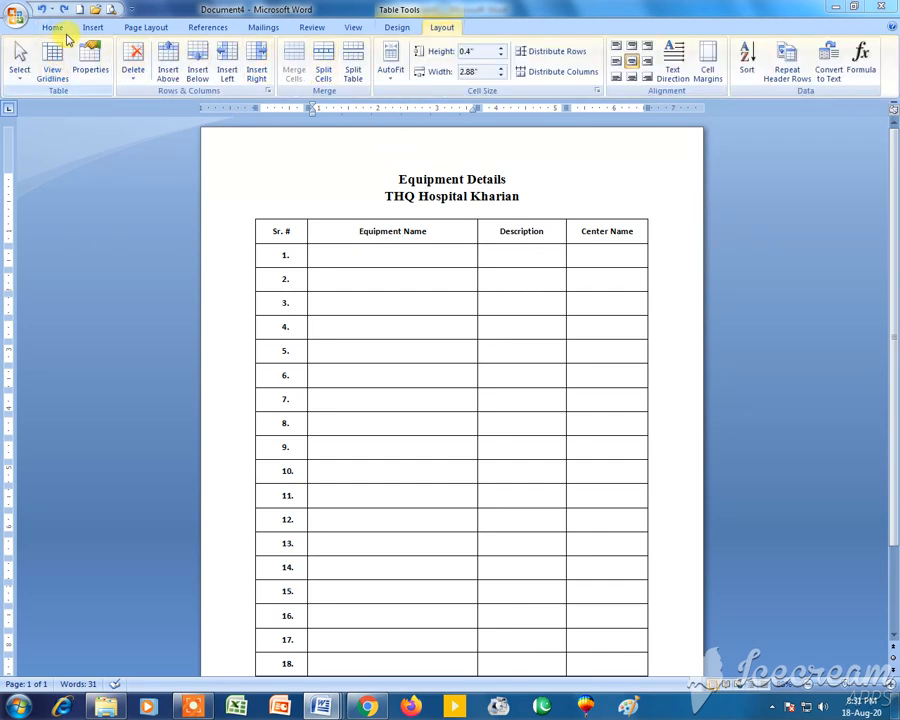
pyautogui.click(90, 28)
pyautogui.click(116, 62)
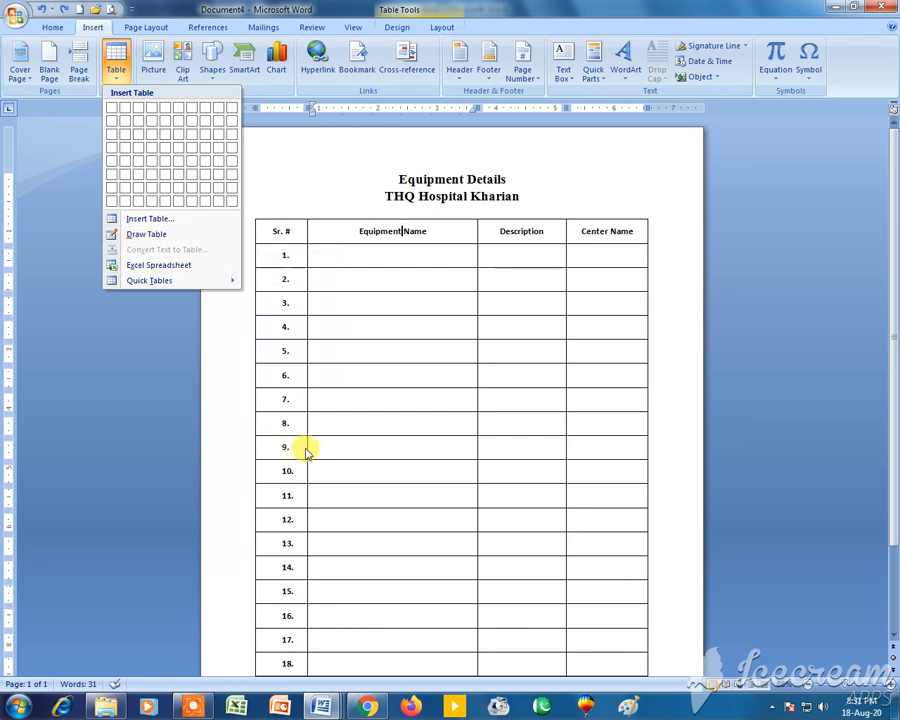
pyautogui.click(366, 342)
# Create a new blank document and draw a table frame about 6.5" wide and 5.6" high with Draw Table.
pyautogui.hotkey('ctrl', 'n')
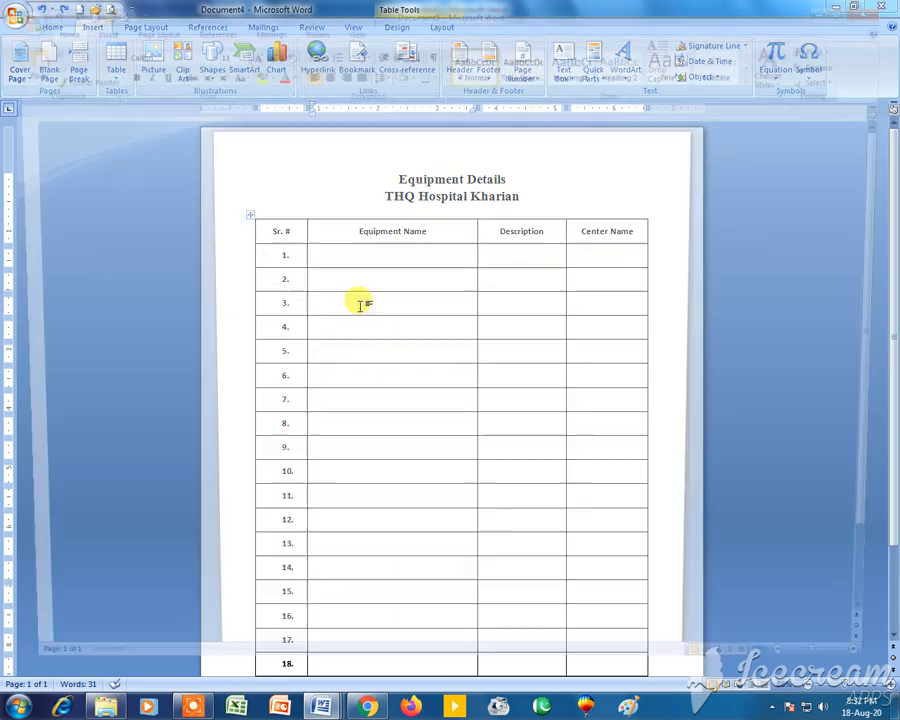
pyautogui.click(93, 28)
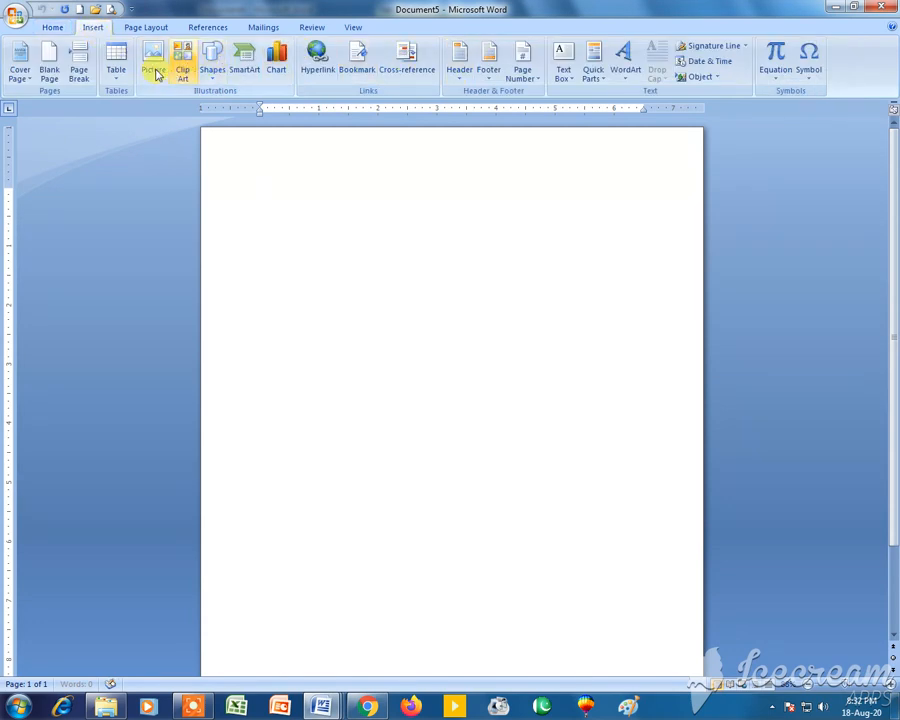
pyautogui.click(52, 28)
pyautogui.click(433, 71)
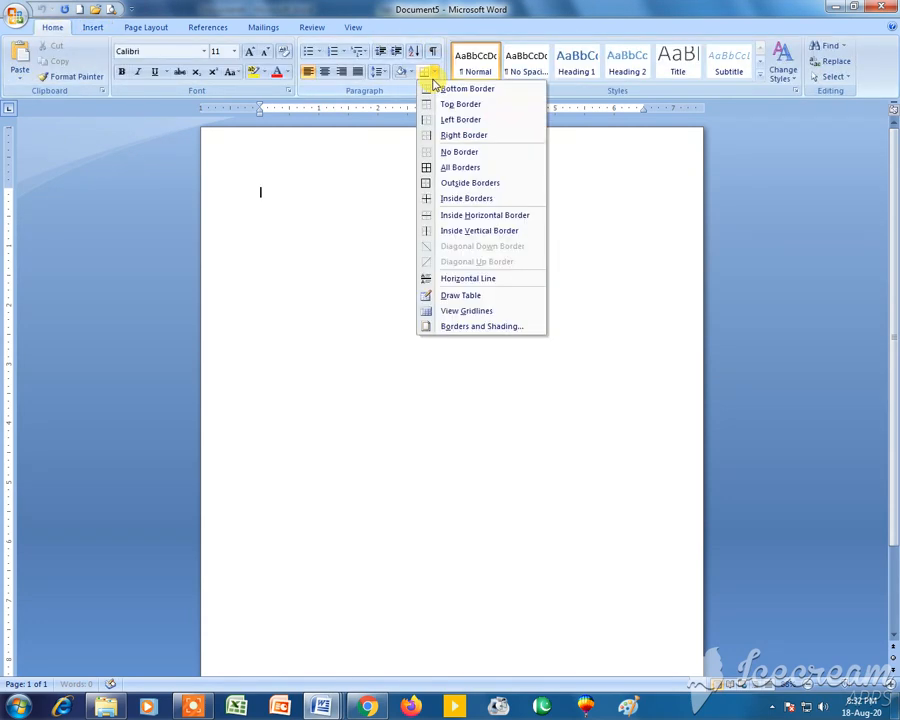
pyautogui.click(94, 28)
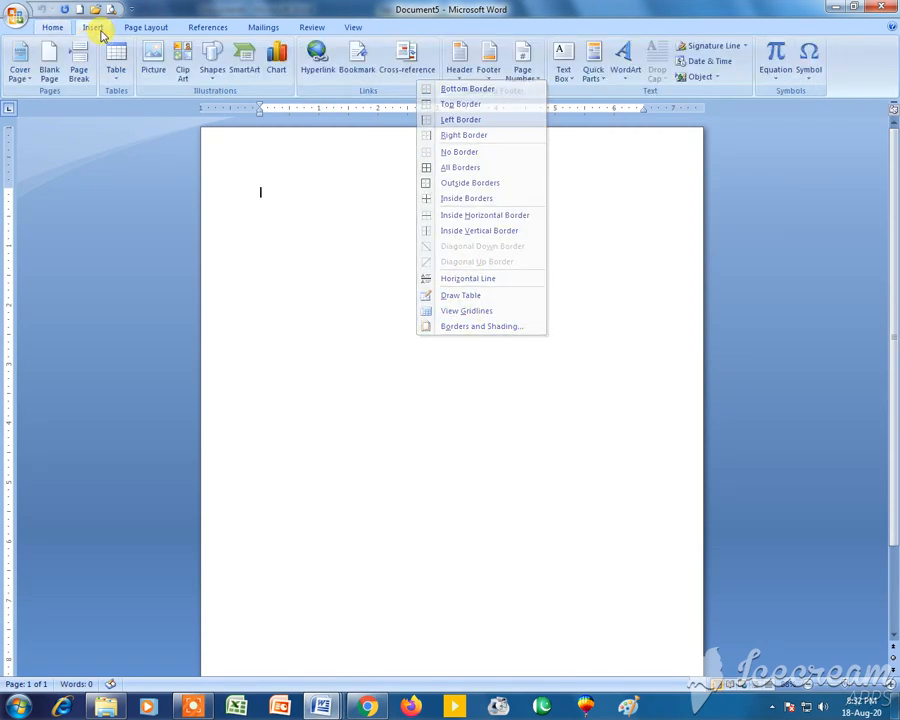
pyautogui.click(116, 62)
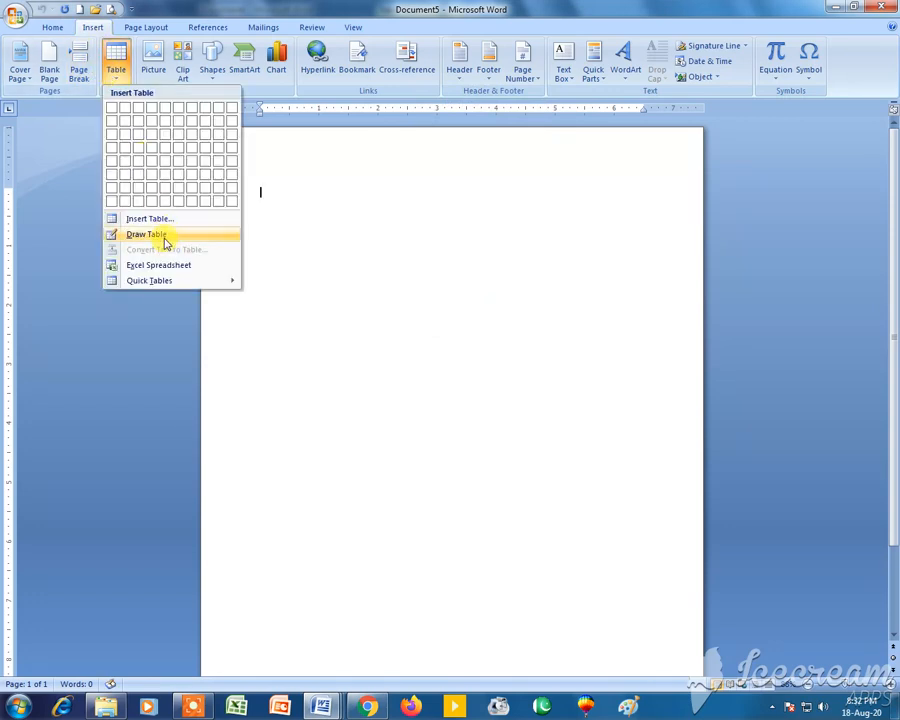
pyautogui.click(150, 234)
pyautogui.moveTo(278, 187); pyautogui.dragTo(663, 520)
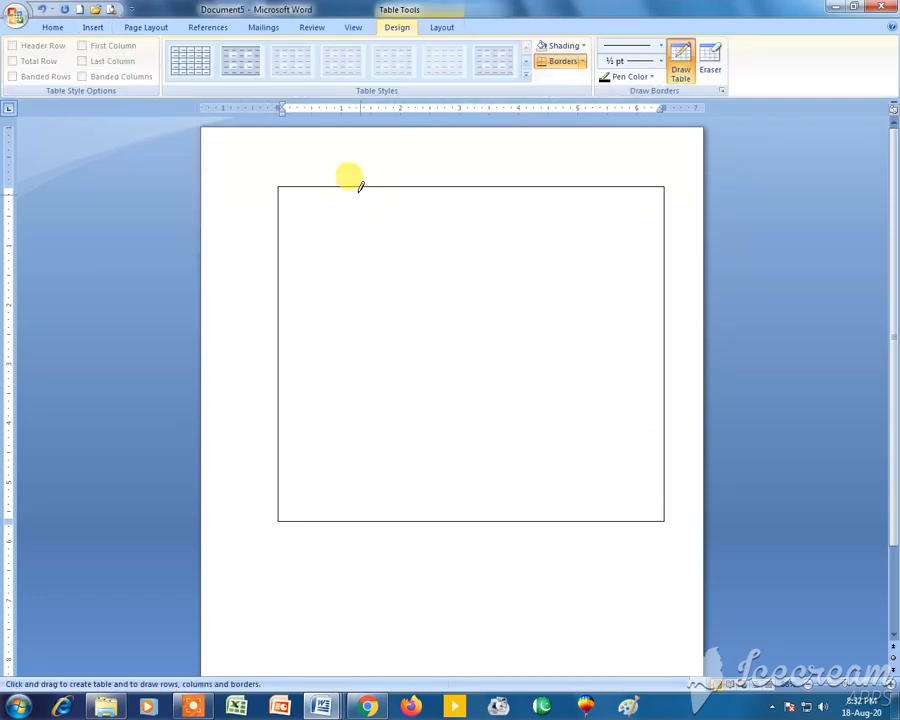
# Draw three vertical lines dividing the table frame into four columns, and close the document without saving.
pyautogui.moveTo(358, 187); pyautogui.dragTo(356, 512)
pyautogui.moveTo(457, 187); pyautogui.dragTo(455, 518)
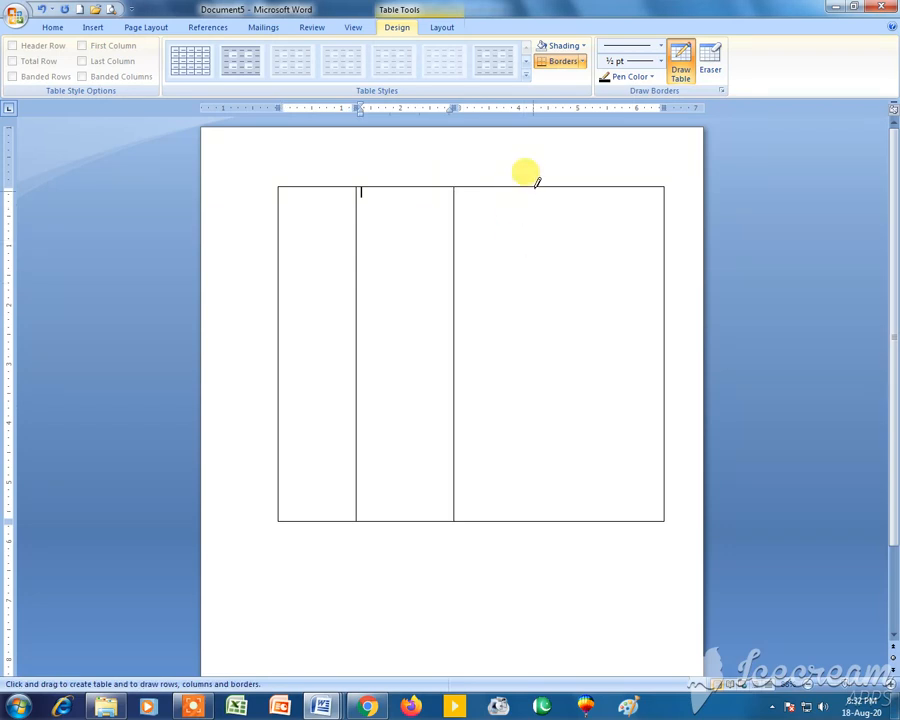
pyautogui.moveTo(540, 189); pyautogui.dragTo(540, 518)
pyautogui.click(893, 7)
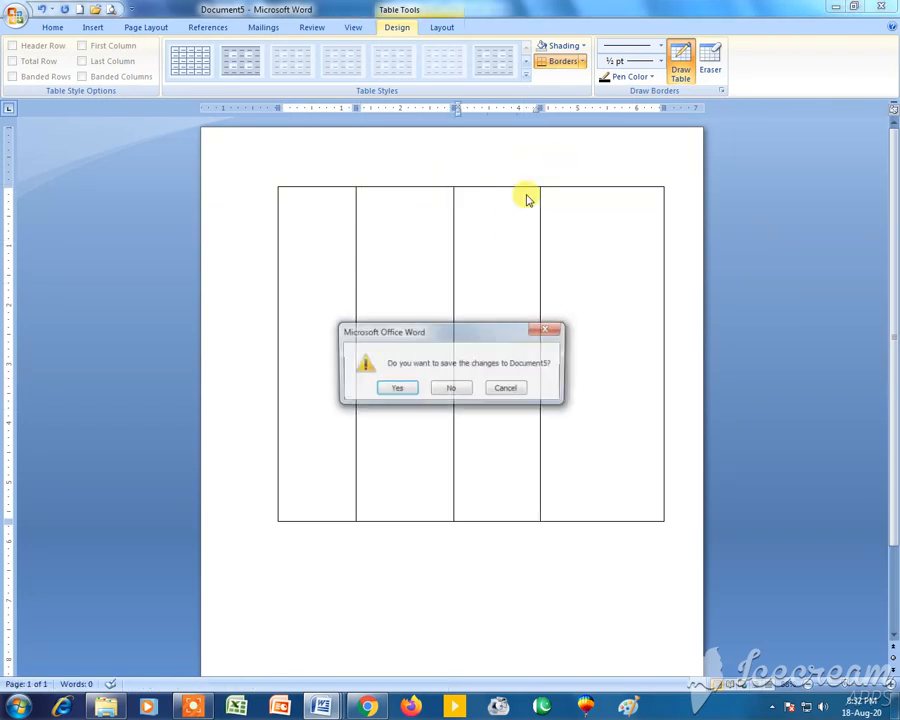
pyautogui.click(454, 387)
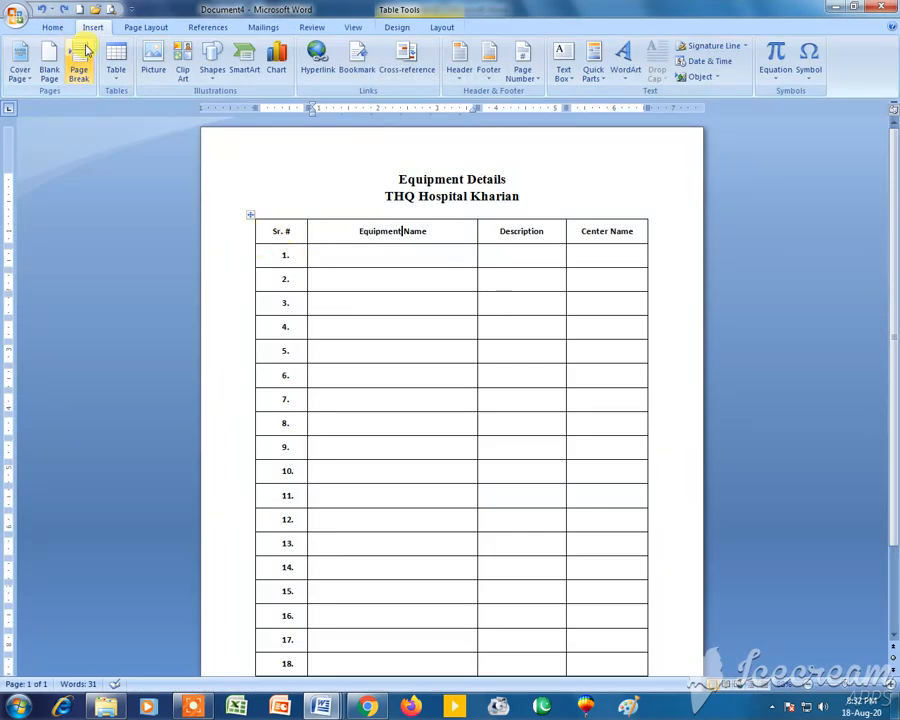
pyautogui.click(110, 68)
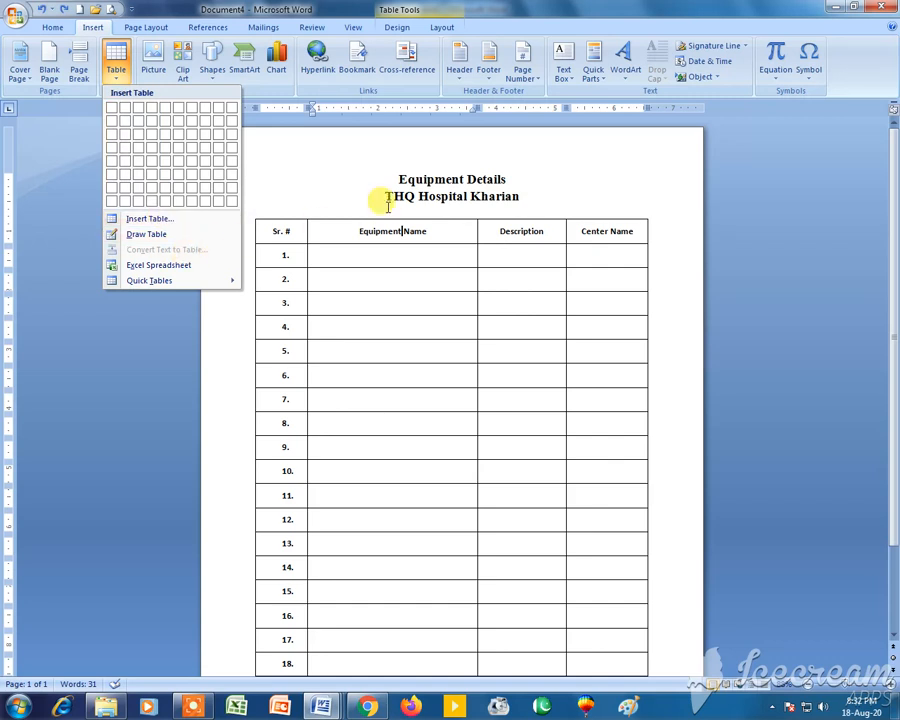
pyautogui.click(370, 232)
pyautogui.moveTo(358, 225); pyautogui.dragTo(462, 315)
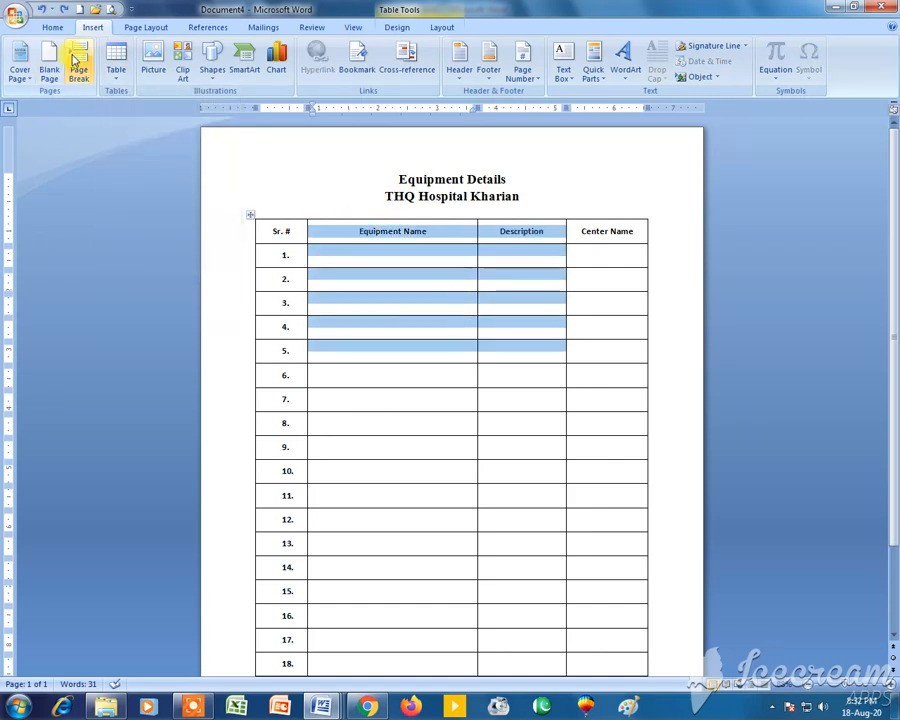
pyautogui.click(79, 66)
pyautogui.hotkey('ctrl', 'z')
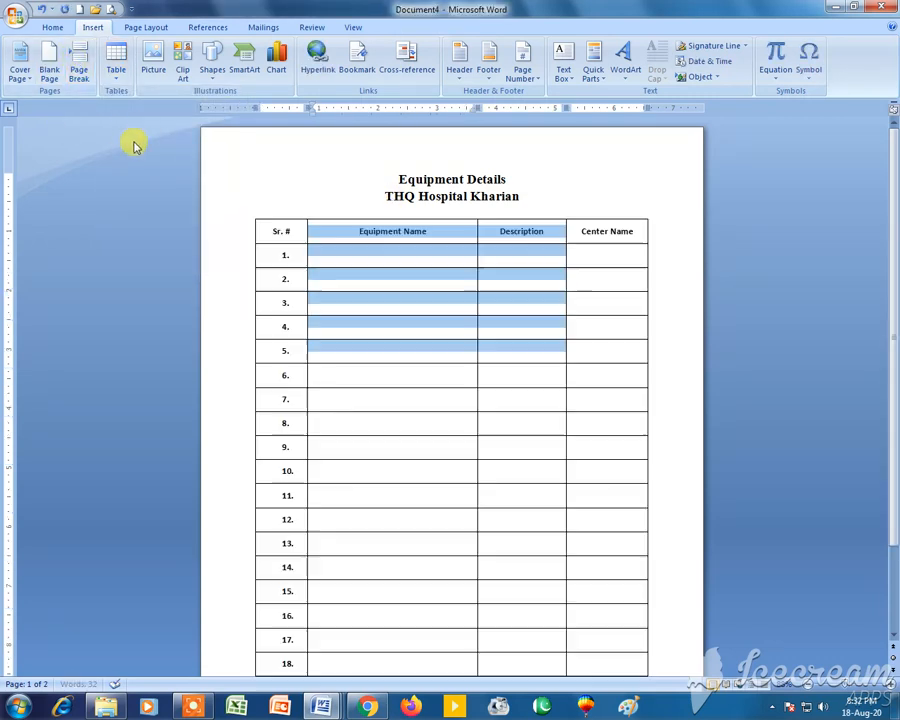
# Try Convert Text to Table on the selected Equipment Name and Description cells, from the header through row 5.
pyautogui.click(122, 68)
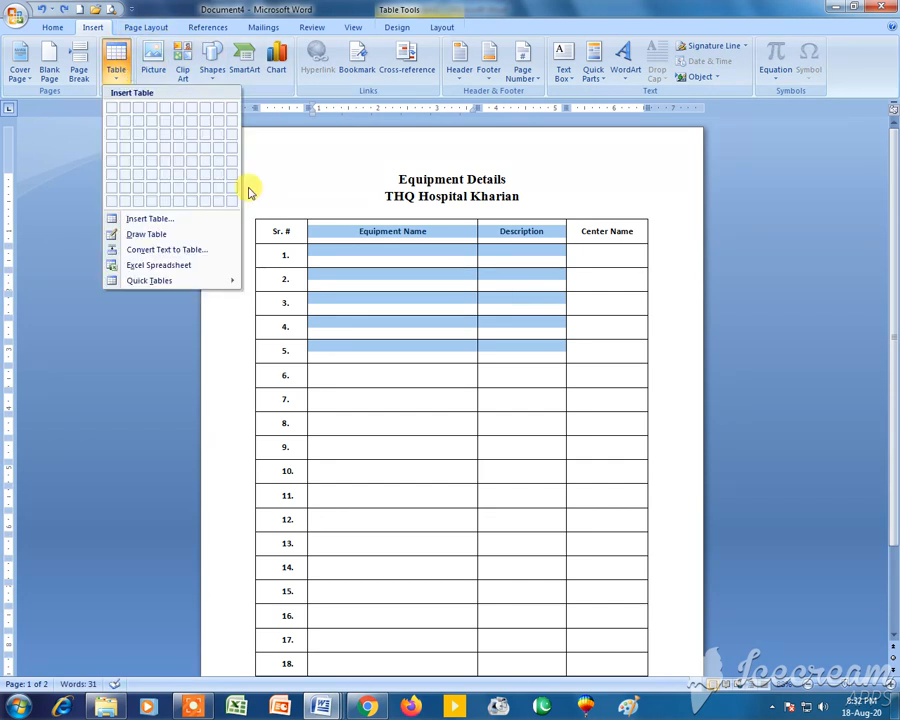
pyautogui.click(200, 250)
pyautogui.click(440, 428)
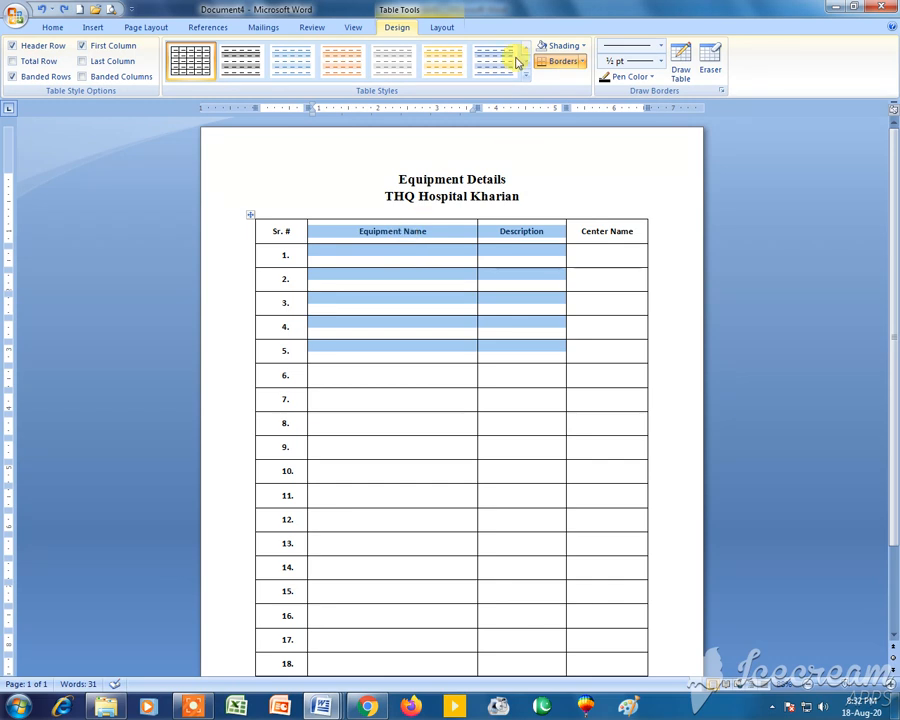
pyautogui.click(91, 28)
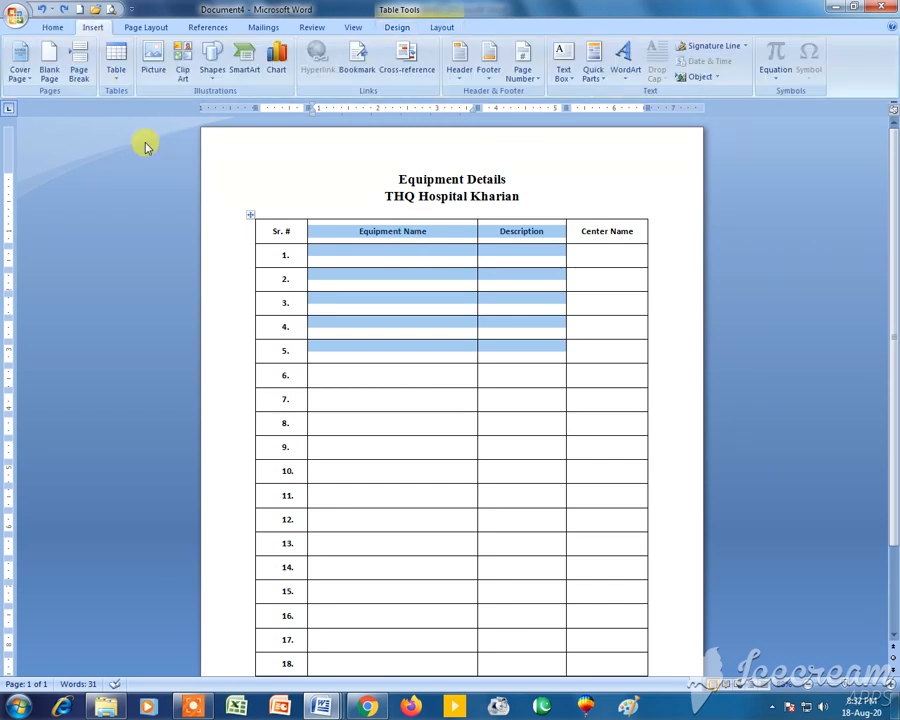
# Create a new blank document for showing further ways to make a table.
pyautogui.click(116, 66)
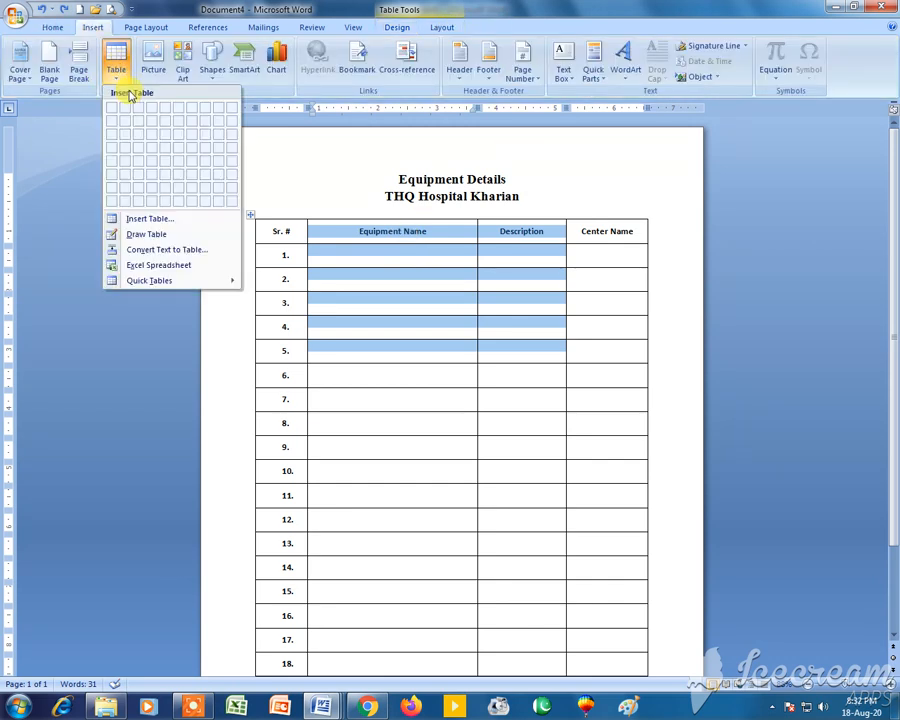
pyautogui.click(414, 440)
pyautogui.hotkey('ctrl', 'n')
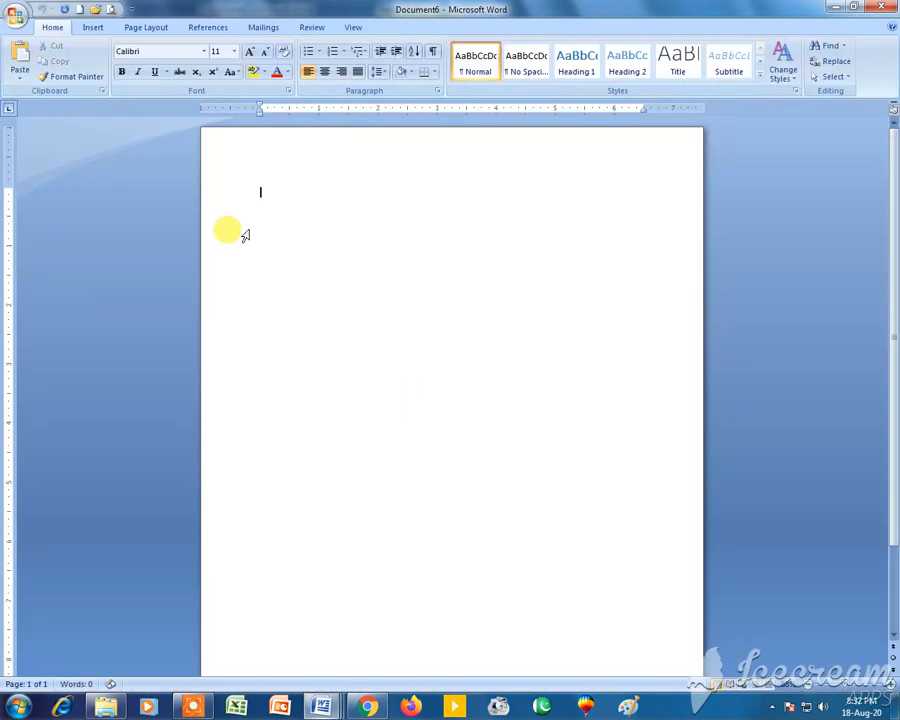
# Try inserting an Excel spreadsheet as a table in the blank document, and delete it.
pyautogui.click(92, 27)
pyautogui.click(116, 66)
pyautogui.click(186, 262)
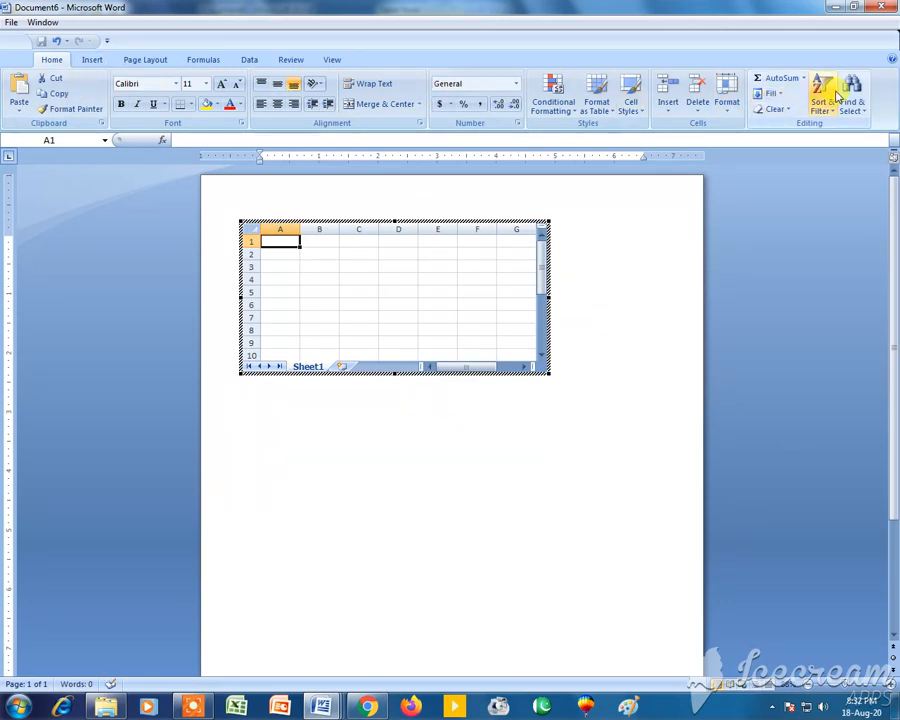
pyautogui.click(432, 502)
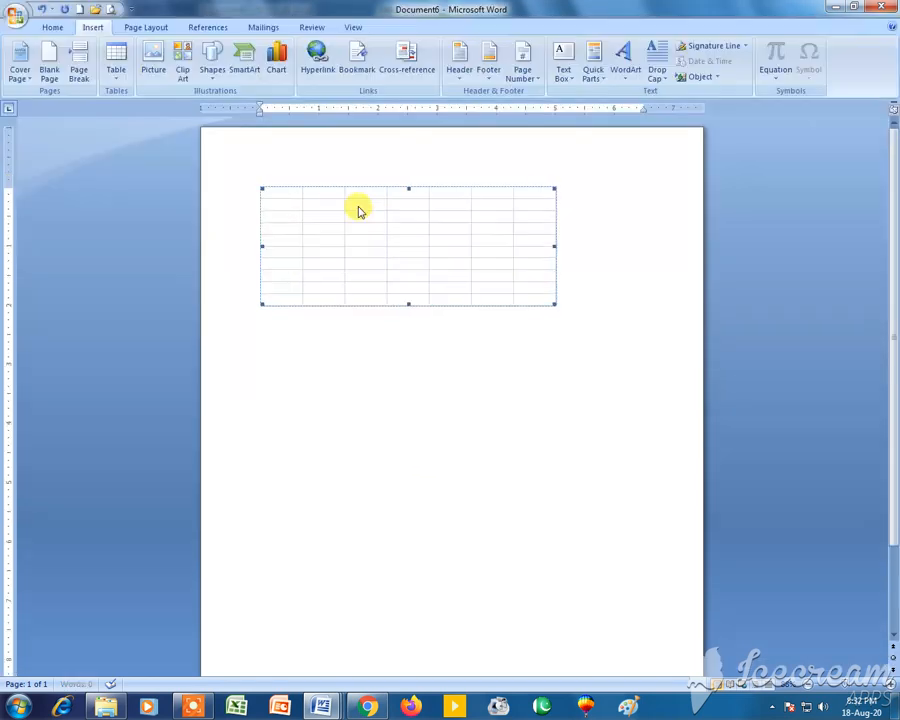
pyautogui.press('Delete')
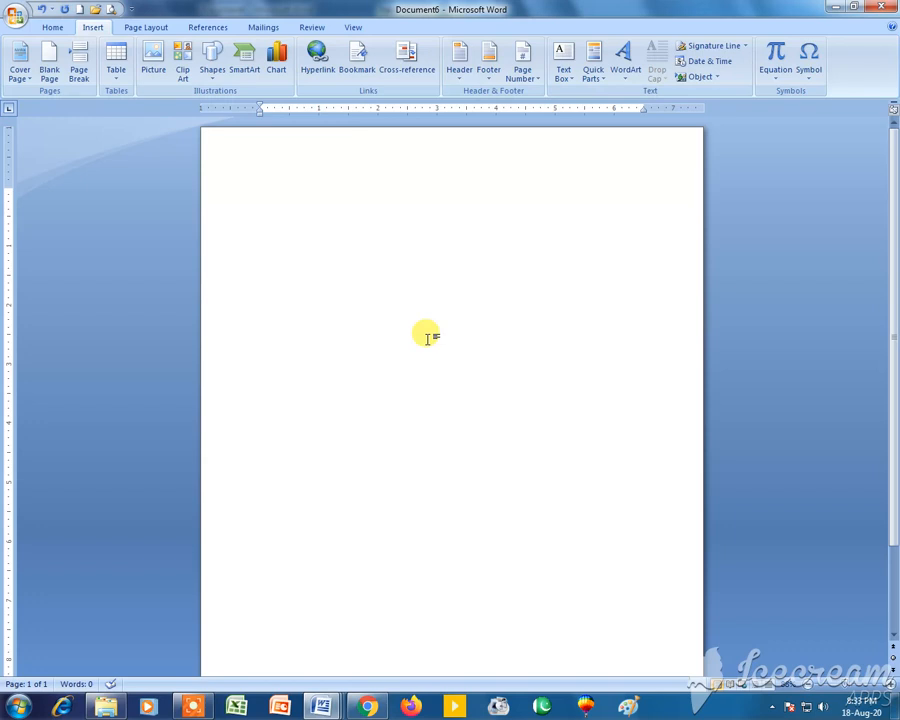
# Insert the built-in Calendar 3 quick table into the blank document.
pyautogui.click(116, 65)
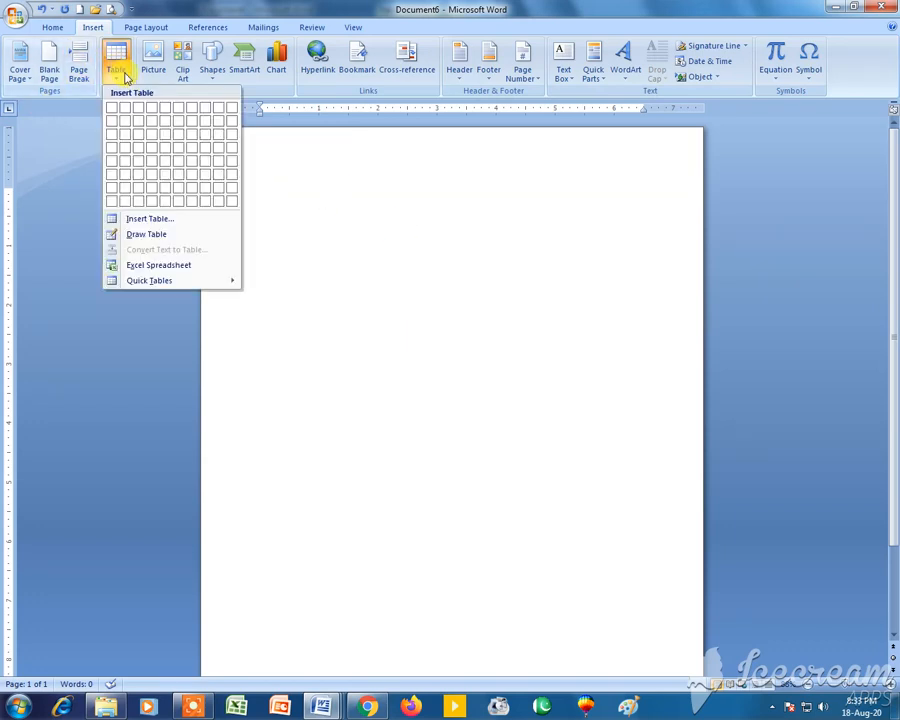
pyautogui.click(195, 266)
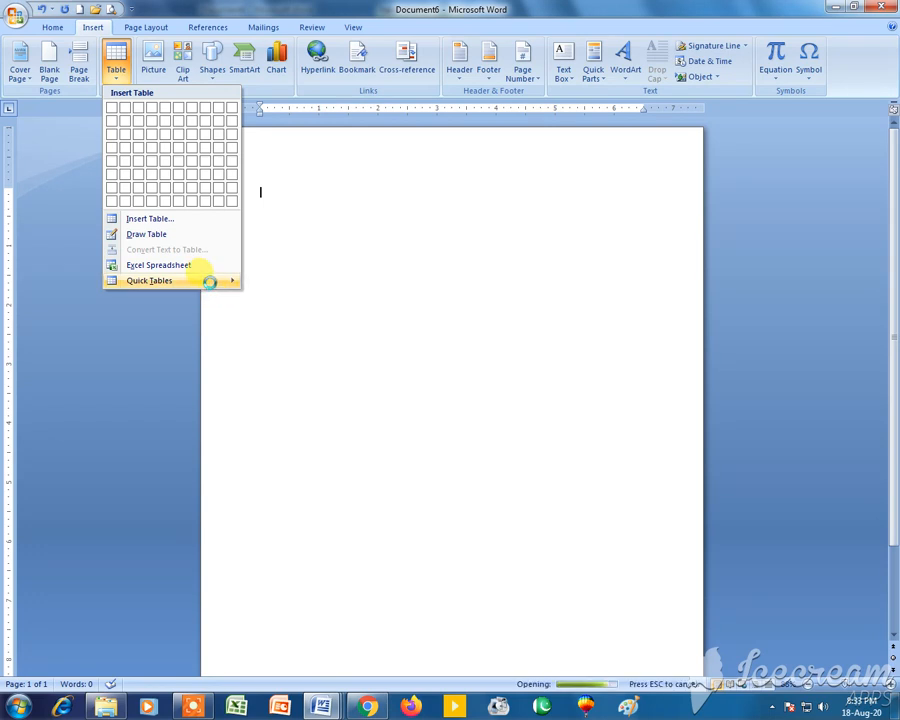
pyautogui.moveTo(209, 281)
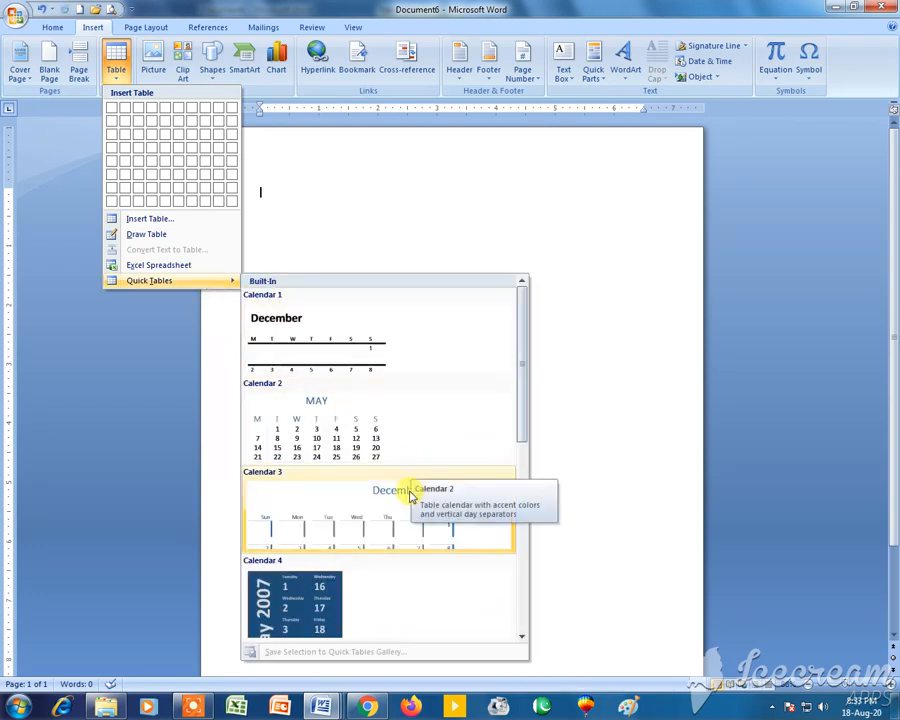
pyautogui.click(408, 516)
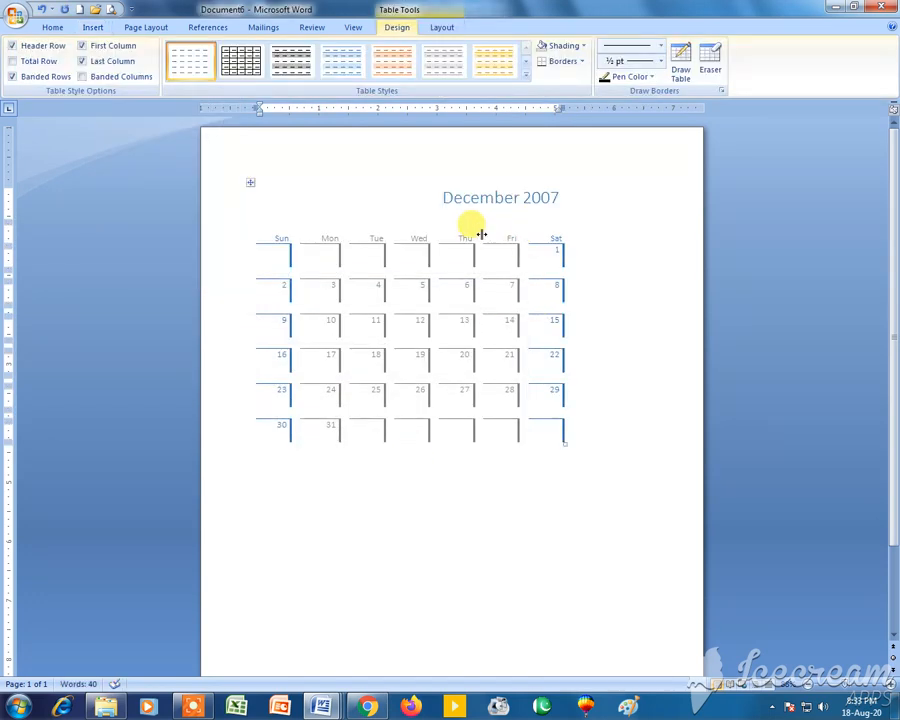
# Apply All Borders to the entire December 2007 calendar table.
pyautogui.click(425, 295)
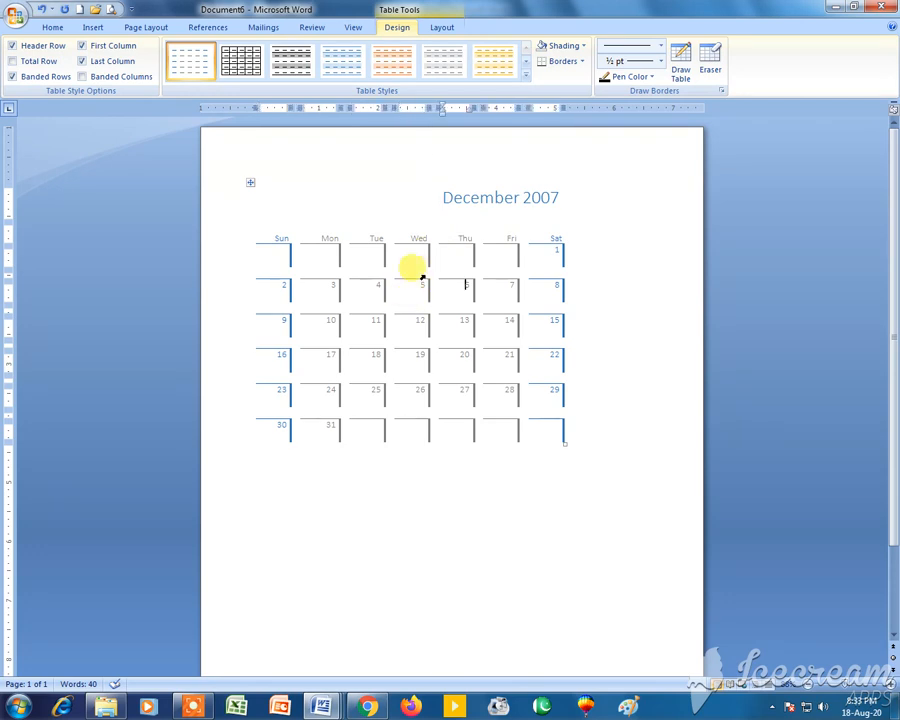
pyautogui.click(250, 181)
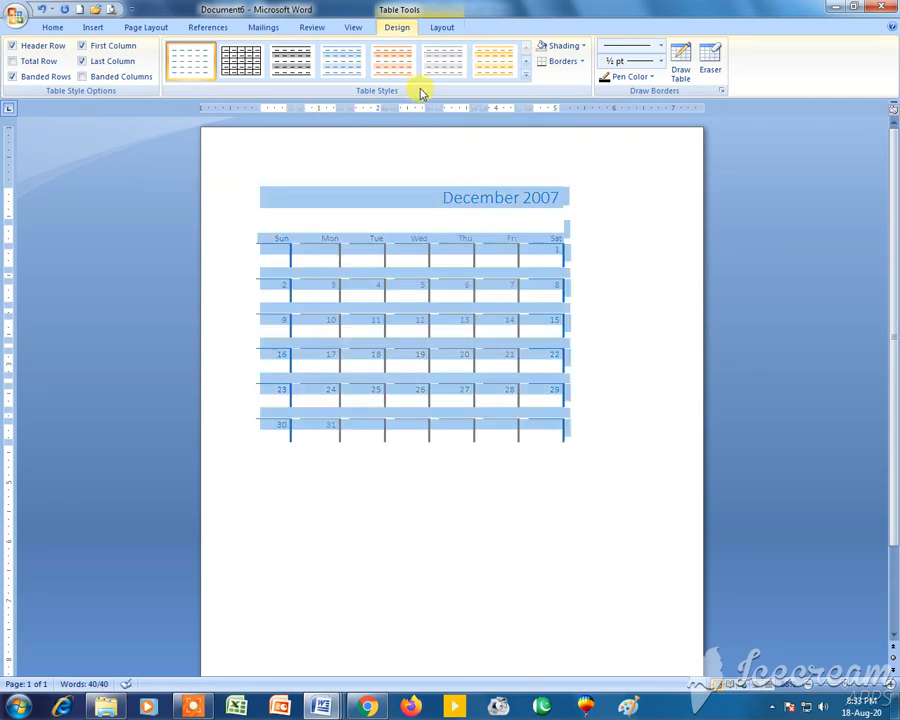
pyautogui.click(588, 62)
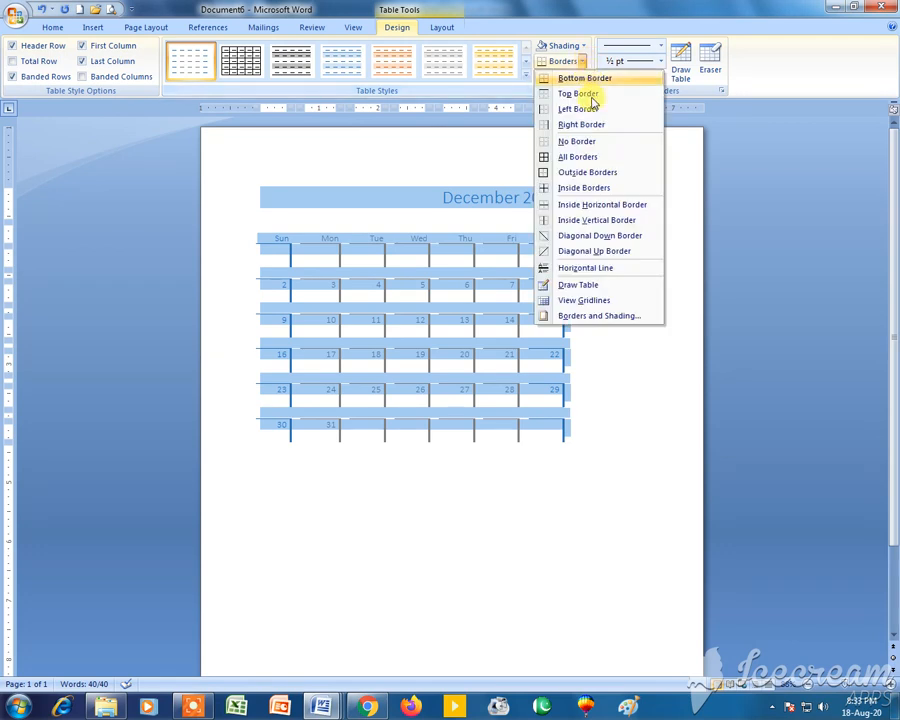
pyautogui.click(590, 157)
pyautogui.click(435, 530)
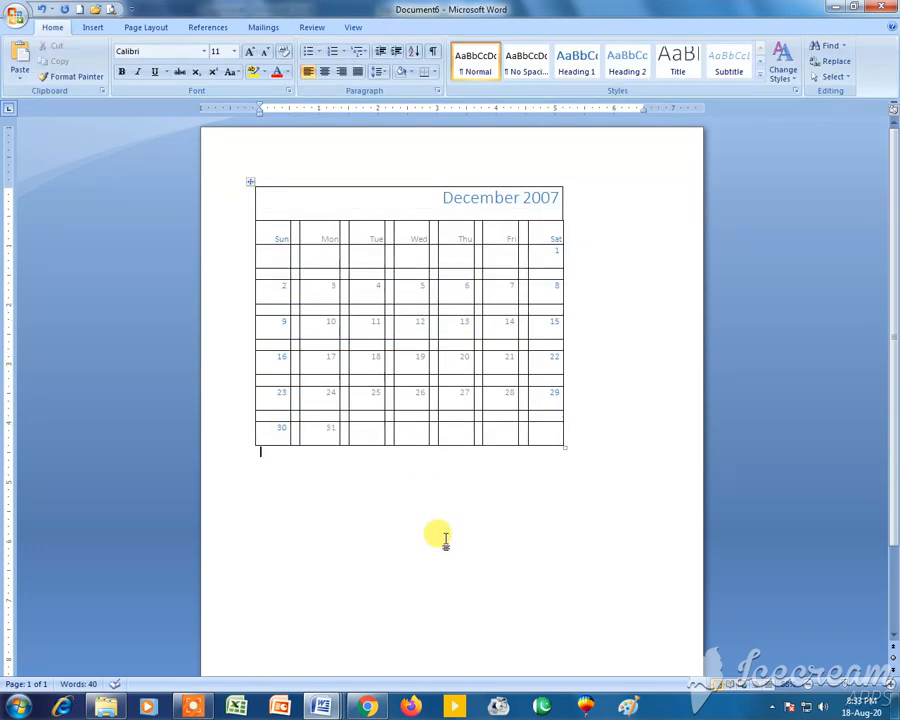